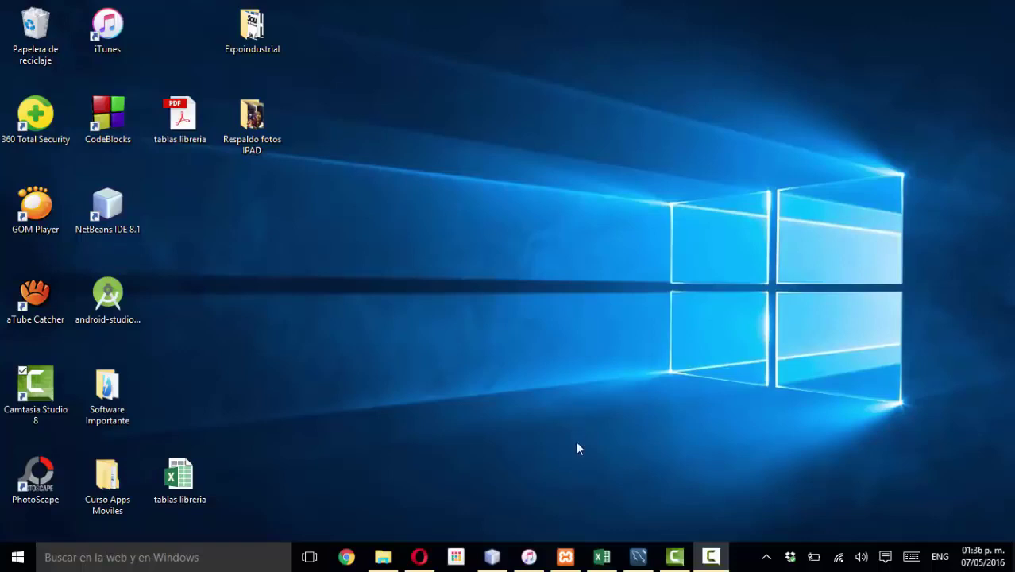
- Check in XAMPP that MySQL is running, then hide the control panel
{"action": "left_click", "coordinate": [565, 557]}
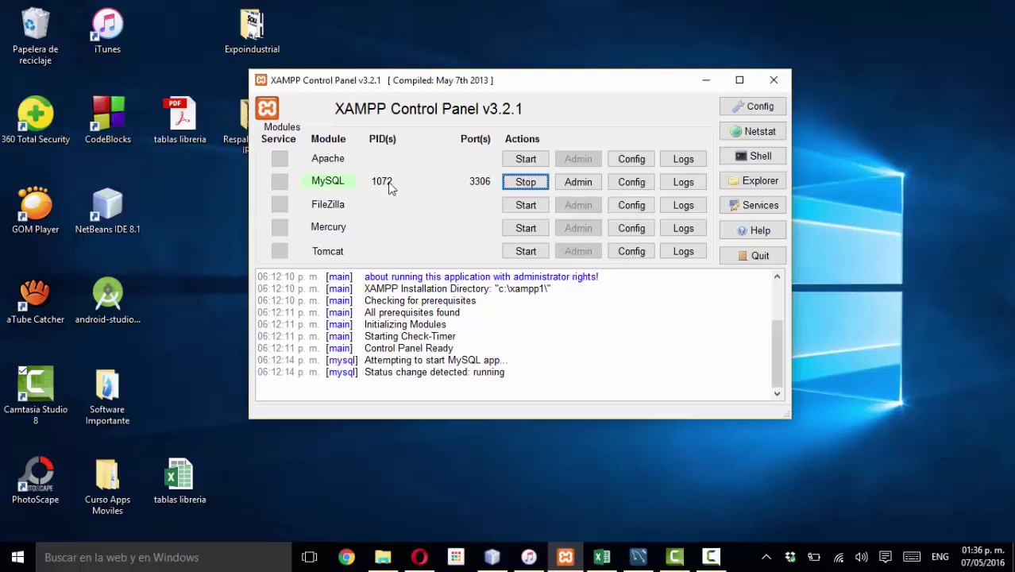
{"action": "left_click", "coordinate": [707, 82]}
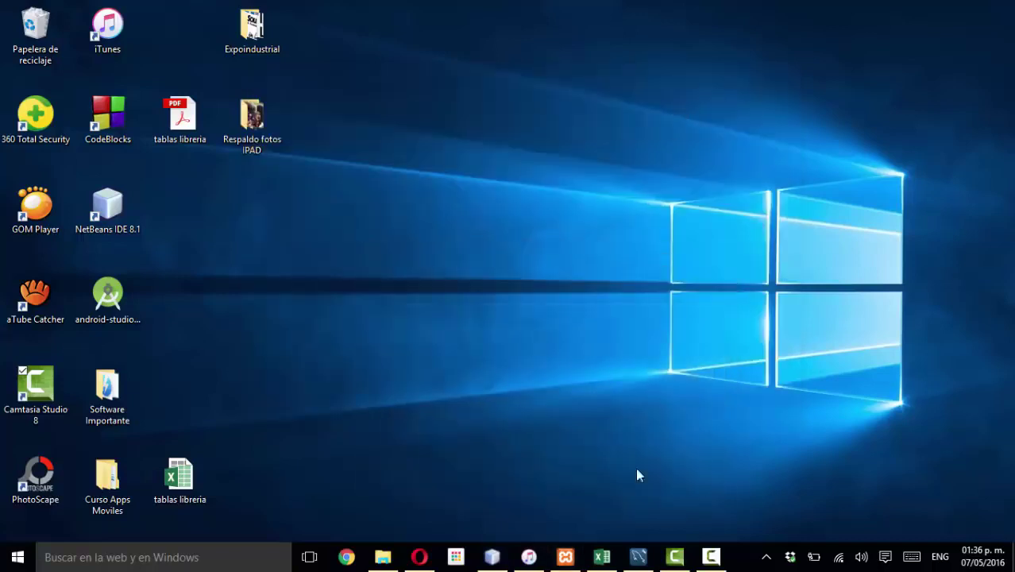
{"action": "mouse_move", "coordinate": [648, 564]}
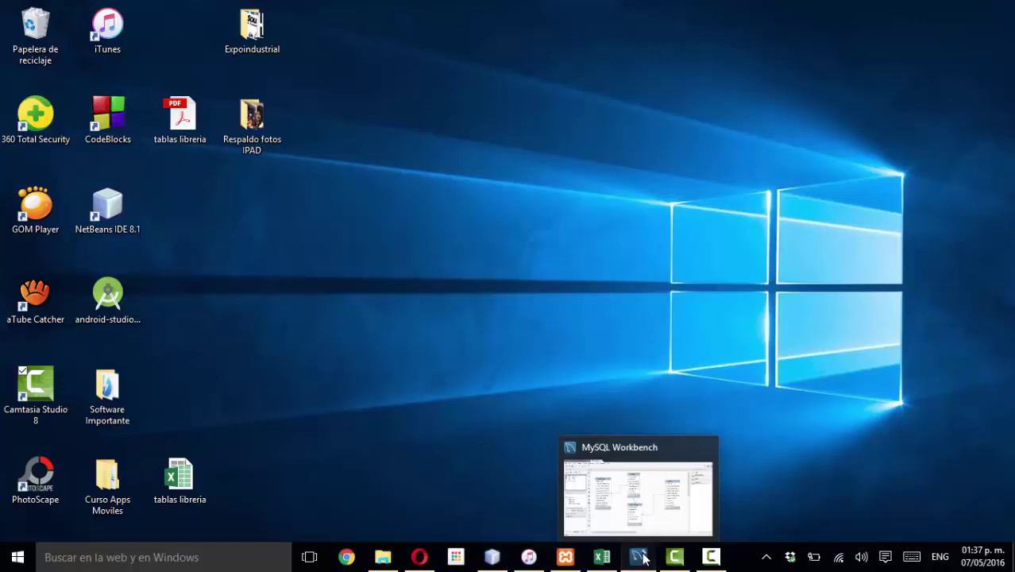
- Back in Workbench, shift Empleados, Ventas, Libros and Det_Ventas into a first rough layout
{"action": "left_click", "coordinate": [640, 558]}
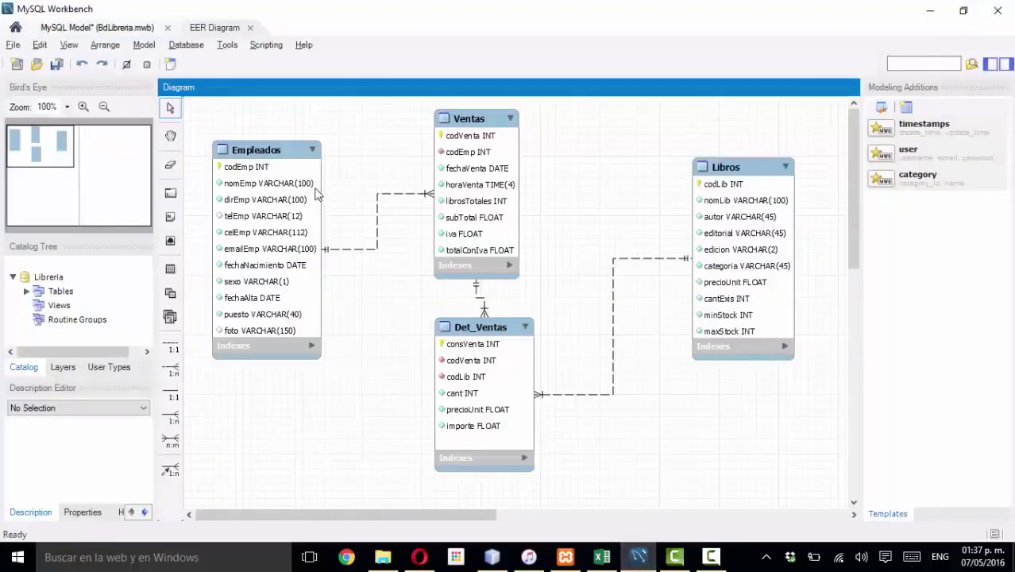
{"action": "left_click_drag", "start_coordinate": [284, 153], "coordinate": [300, 167]}
{"action": "left_click", "coordinate": [465, 160]}
{"action": "mouse_move", "coordinate": [466, 119]}
{"action": "left_mouse_down"}
{"action": "mouse_move", "coordinate": [474, 112]}
{"action": "mouse_move", "coordinate": [471, 121]}
{"action": "left_mouse_up"}
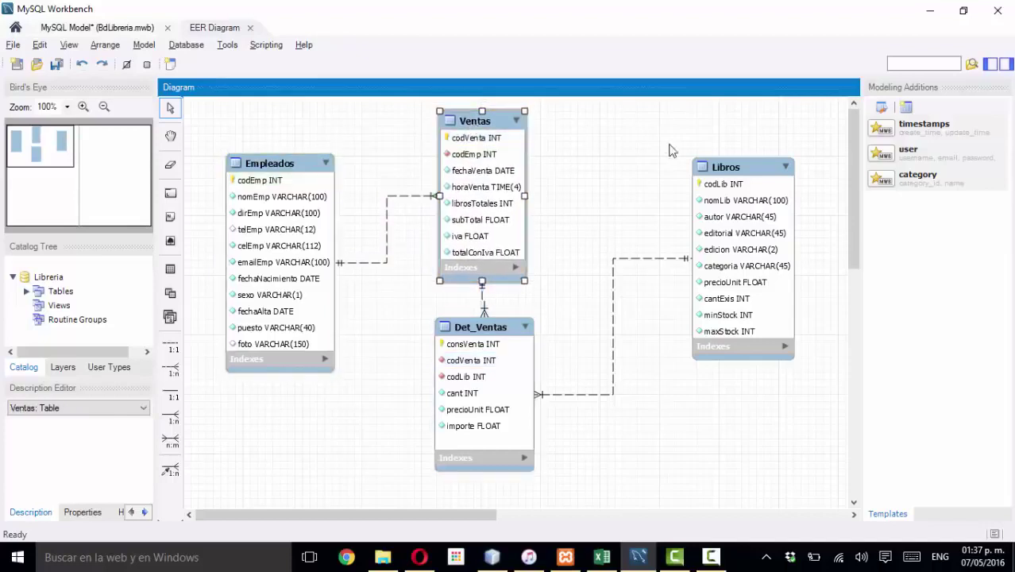
{"action": "left_click_drag", "start_coordinate": [721, 168], "coordinate": [685, 158]}
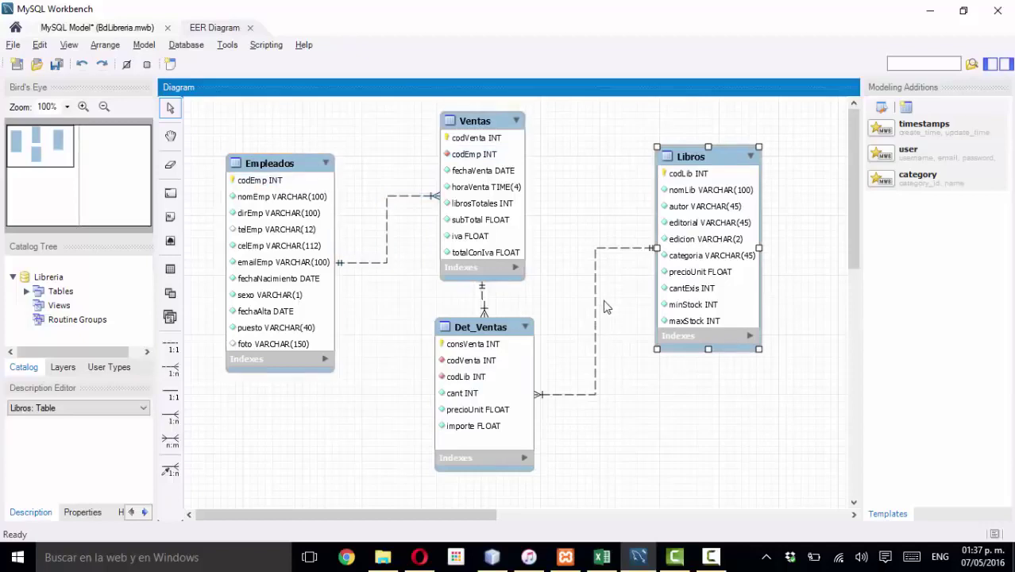
{"action": "left_click", "coordinate": [508, 332]}
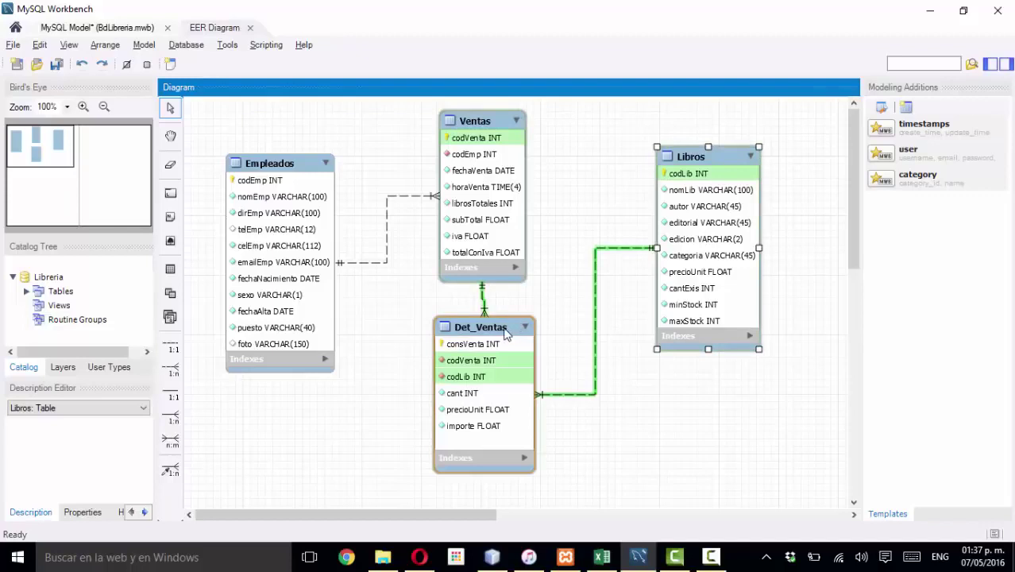
{"action": "left_click_drag", "start_coordinate": [506, 342], "coordinate": [490, 344]}
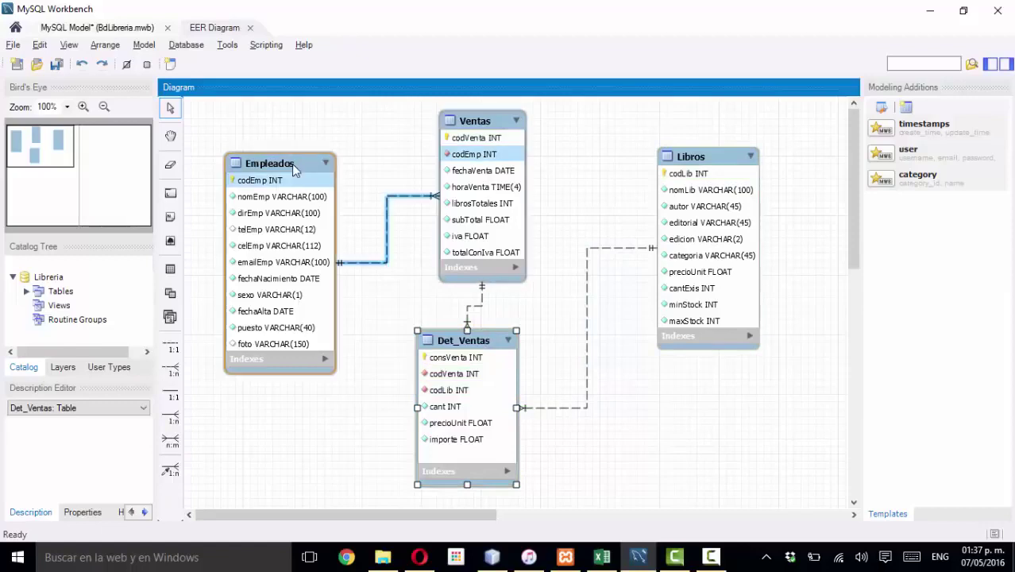
- Lower Empleados and Libros, nudge Ventas, and place Det_Ventas directly under Ventas
{"action": "left_click_drag", "start_coordinate": [293, 165], "coordinate": [297, 190]}
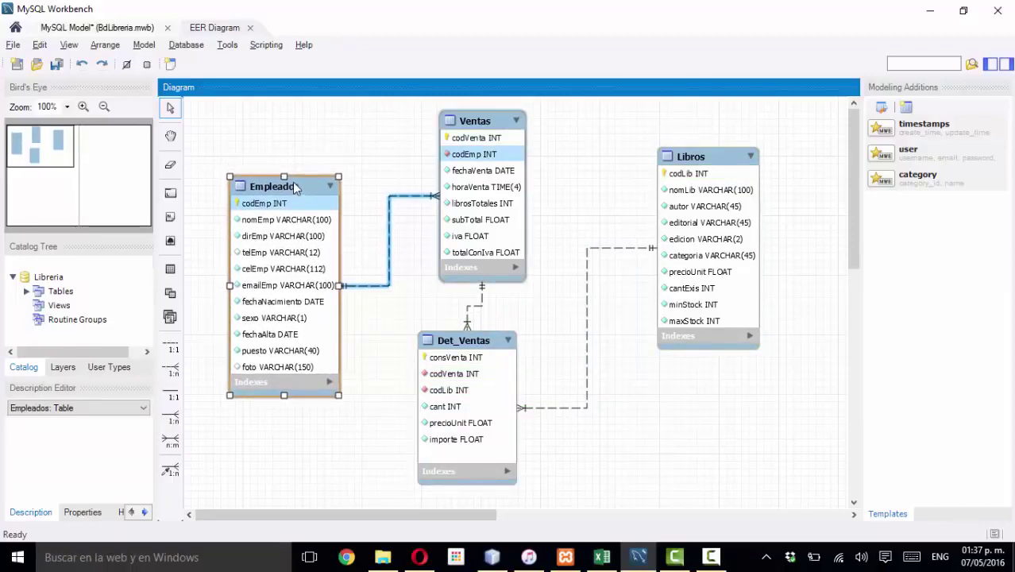
{"action": "left_click_drag", "start_coordinate": [708, 165], "coordinate": [716, 184]}
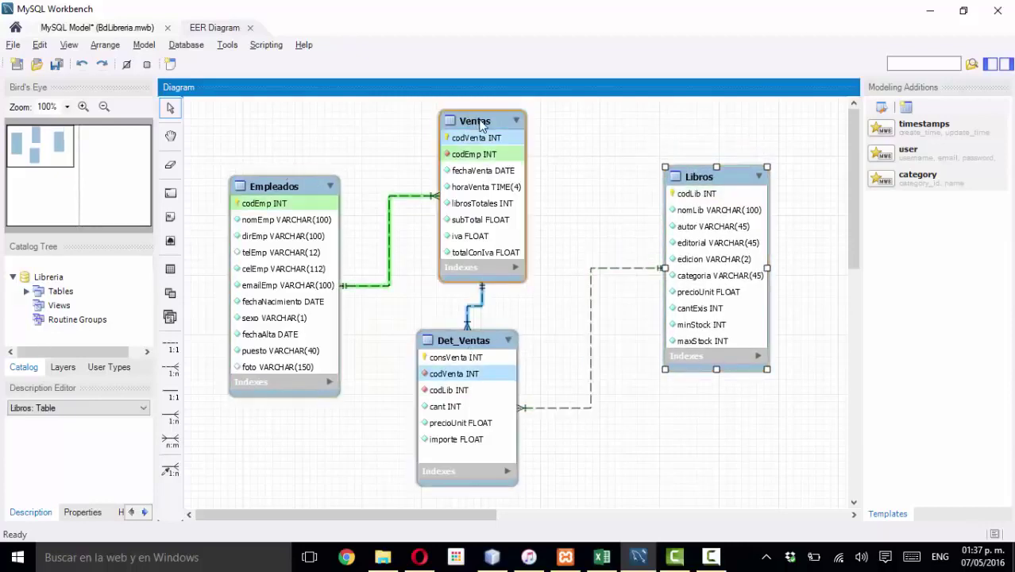
{"action": "left_click_drag", "start_coordinate": [482, 125], "coordinate": [486, 130]}
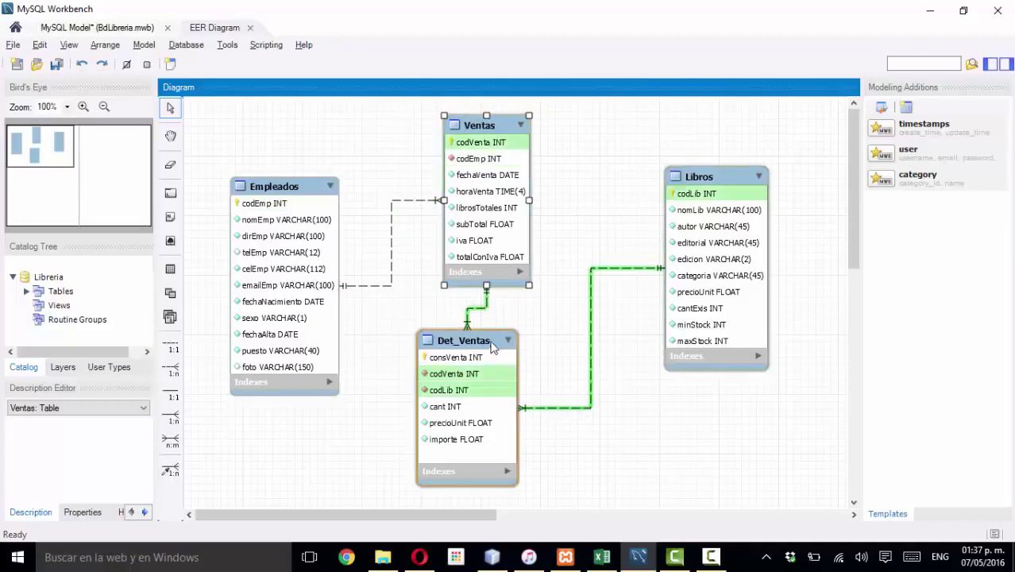
{"action": "mouse_move", "coordinate": [483, 343]}
{"action": "left_mouse_down"}
{"action": "mouse_move", "coordinate": [501, 350]}
{"action": "mouse_move", "coordinate": [498, 329]}
{"action": "left_mouse_up"}
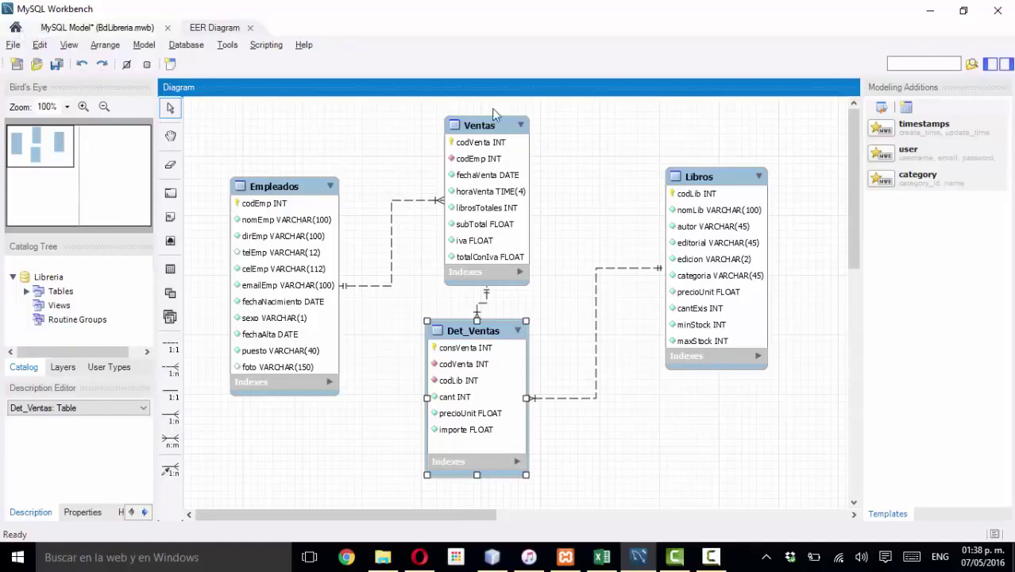
- Close the EER diagram and the BdLibreria model, saving the changes
{"action": "left_click", "coordinate": [249, 27]}
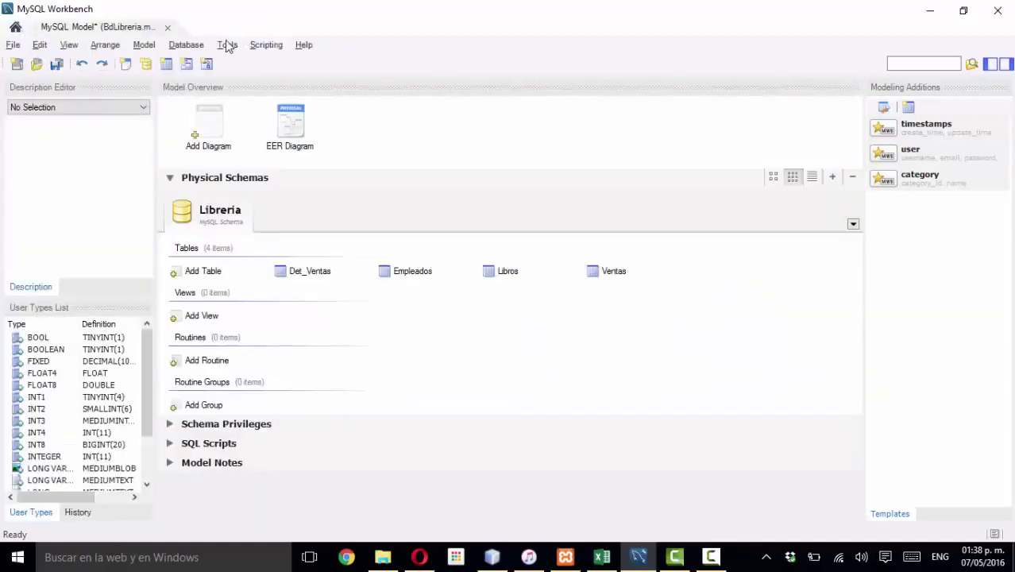
{"action": "left_click", "coordinate": [168, 28]}
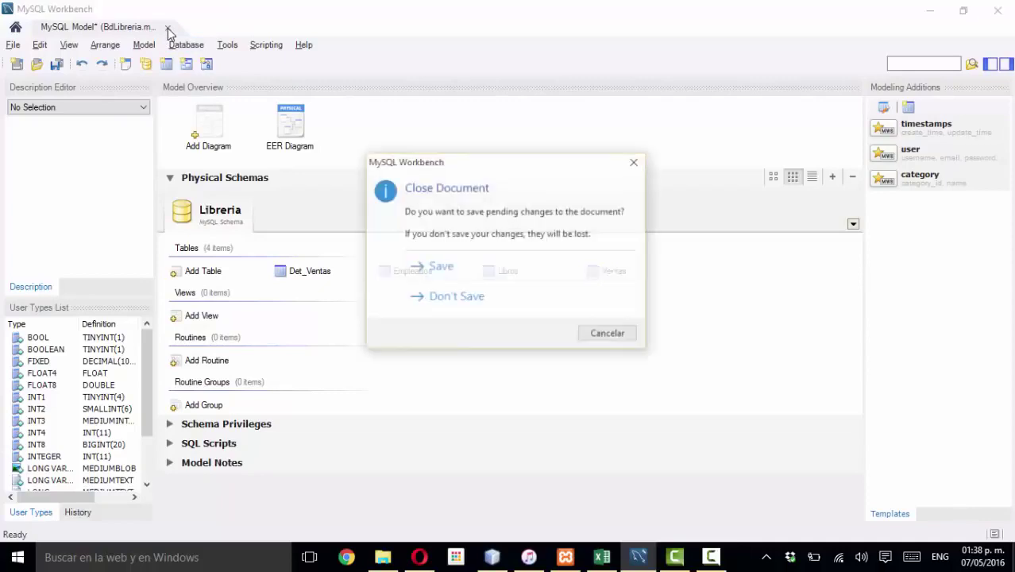
{"action": "left_click", "coordinate": [476, 268]}
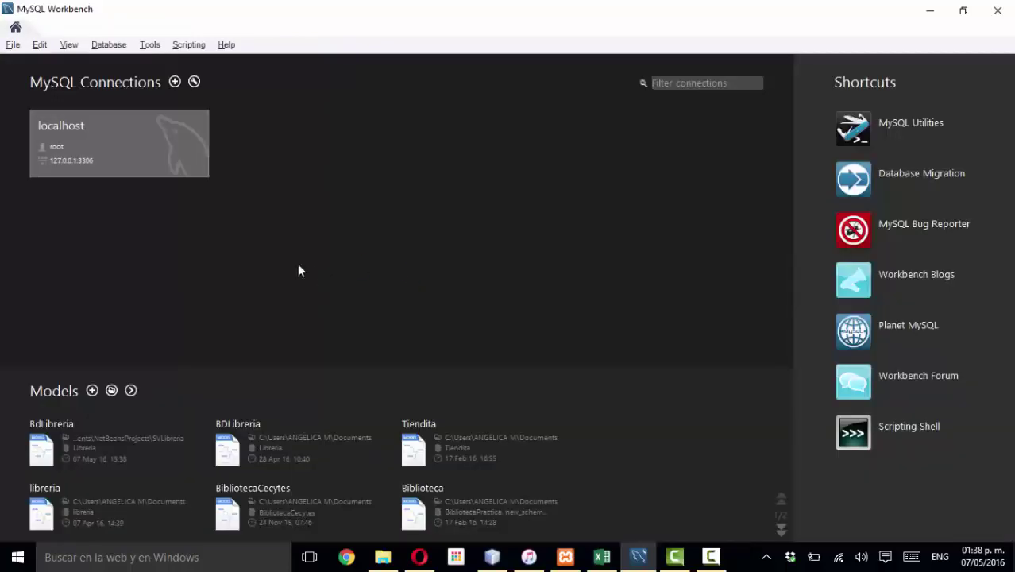
- Delete the localhost connection from the Workbench home screen
{"action": "right_click", "coordinate": [140, 152]}
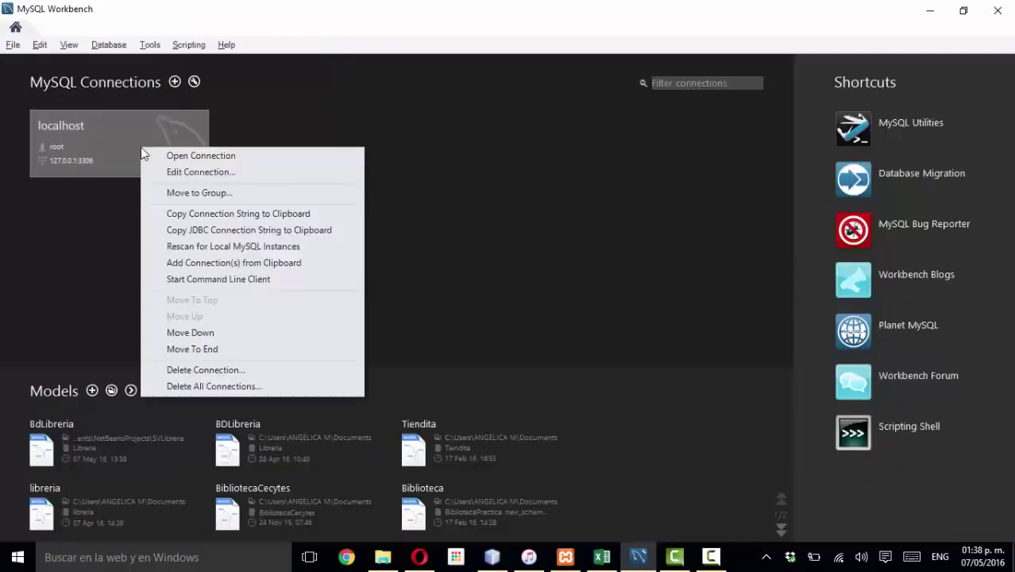
{"action": "left_click", "coordinate": [211, 367]}
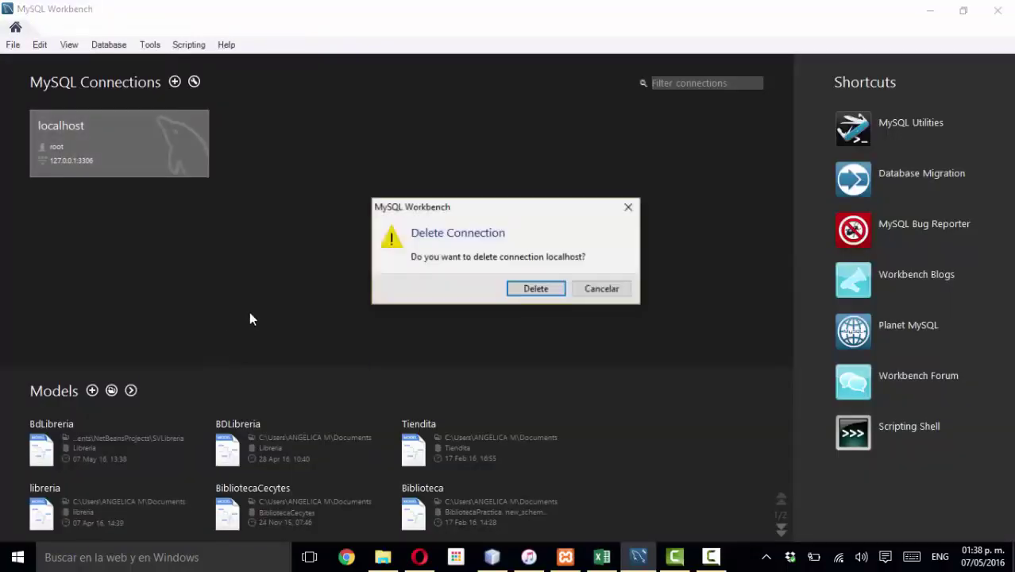
{"action": "left_click", "coordinate": [533, 289]}
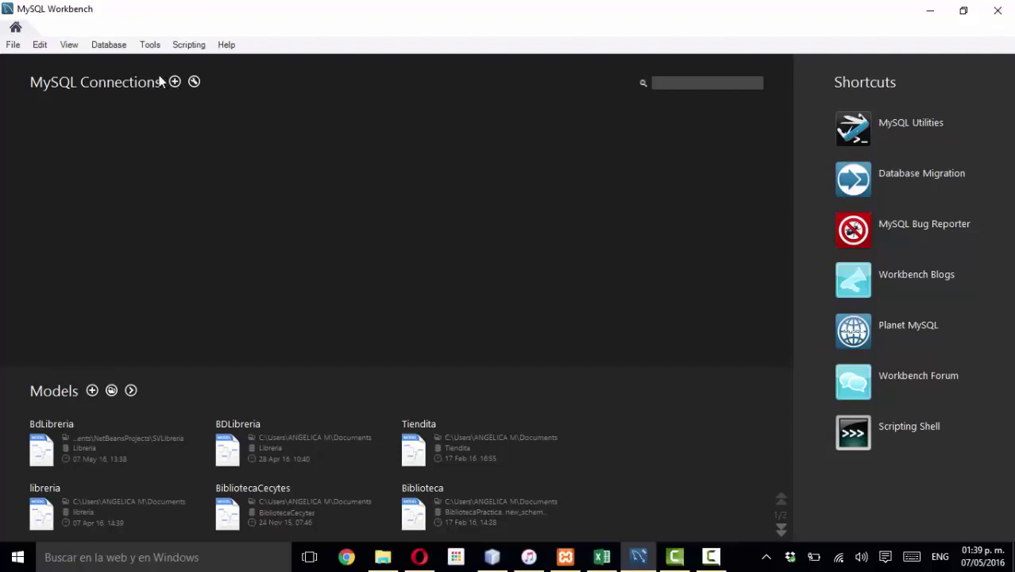
{"action": "left_click", "coordinate": [565, 556]}
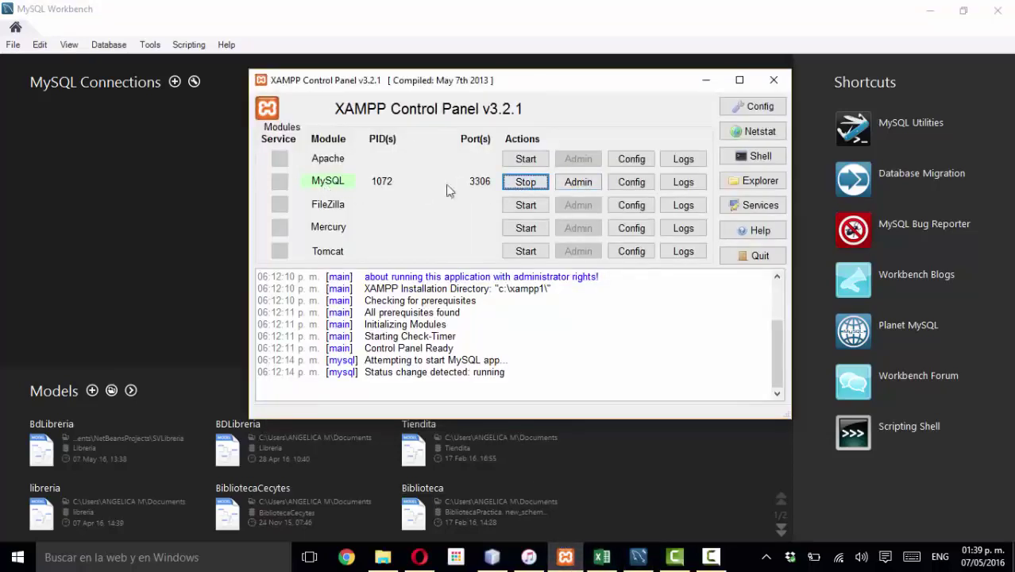
- Hide XAMPP and name the new connection localhost in lowercase
{"action": "left_click", "coordinate": [704, 83]}
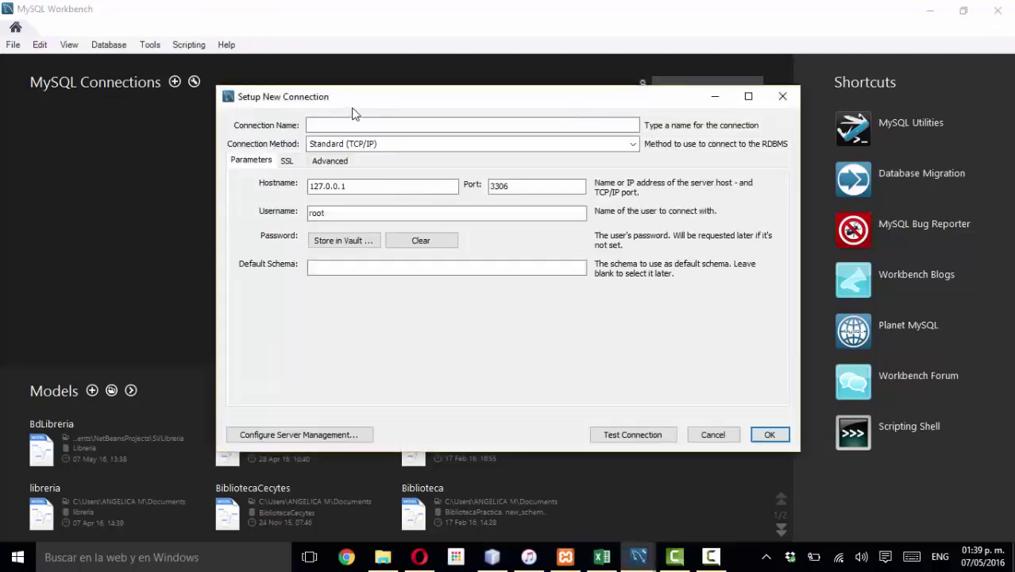
{"action": "type", "text": "OCAL"}
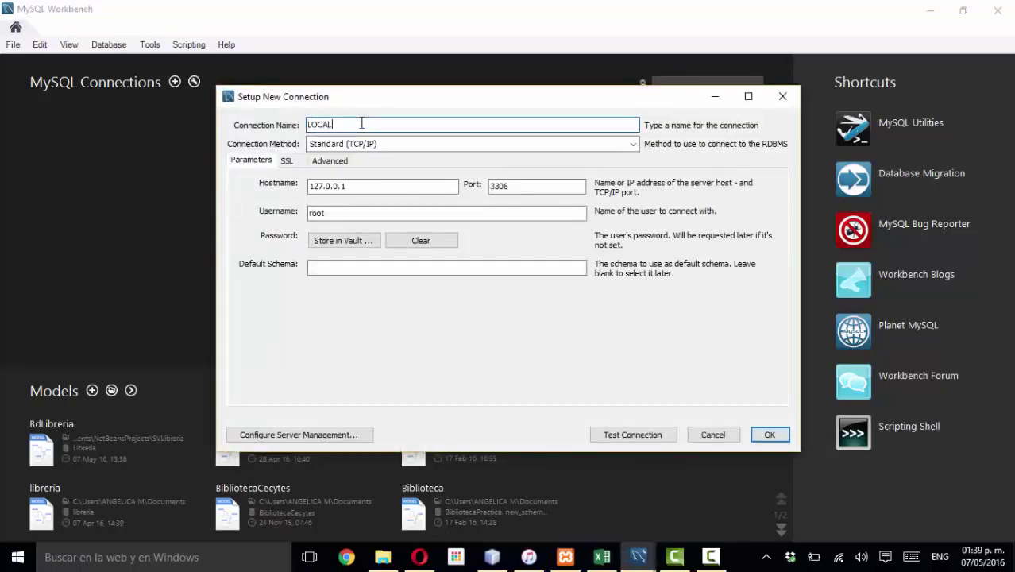
{"action": "type", "text": "HOST"}
{"action": "key", "text": "BackSpace"}
{"action": "key", "text": "BackSpace"}
{"action": "key", "text": "BackSpace"}
{"action": "key", "text": "BackSpace"}
{"action": "key", "text": "BackSpace"}
{"action": "key", "text": "BackSpace"}
{"action": "key", "text": "BackSpace"}
{"action": "key", "text": "BackSpace"}
{"action": "key", "text": "BackSpace"}
{"action": "type", "text": "localhost"}
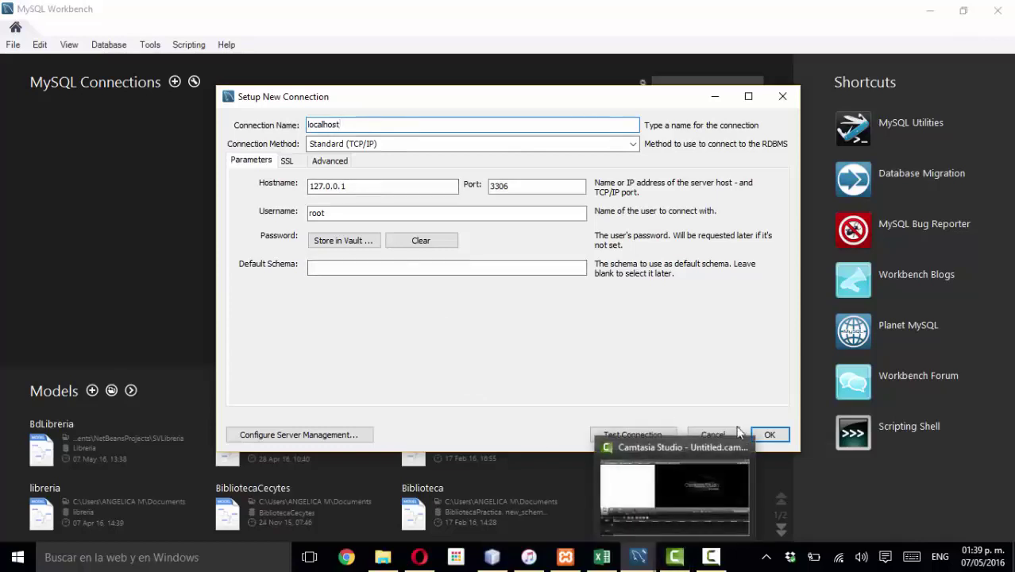
- Test the localhost connection, accept the server version warning, and save the connection
{"action": "left_click", "coordinate": [633, 435]}
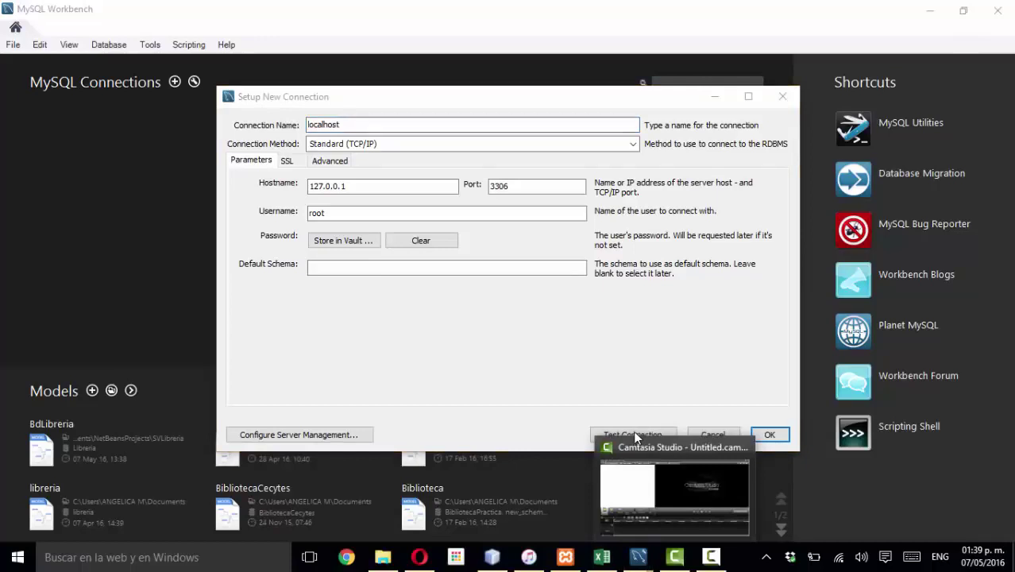
{"action": "left_click", "coordinate": [676, 559]}
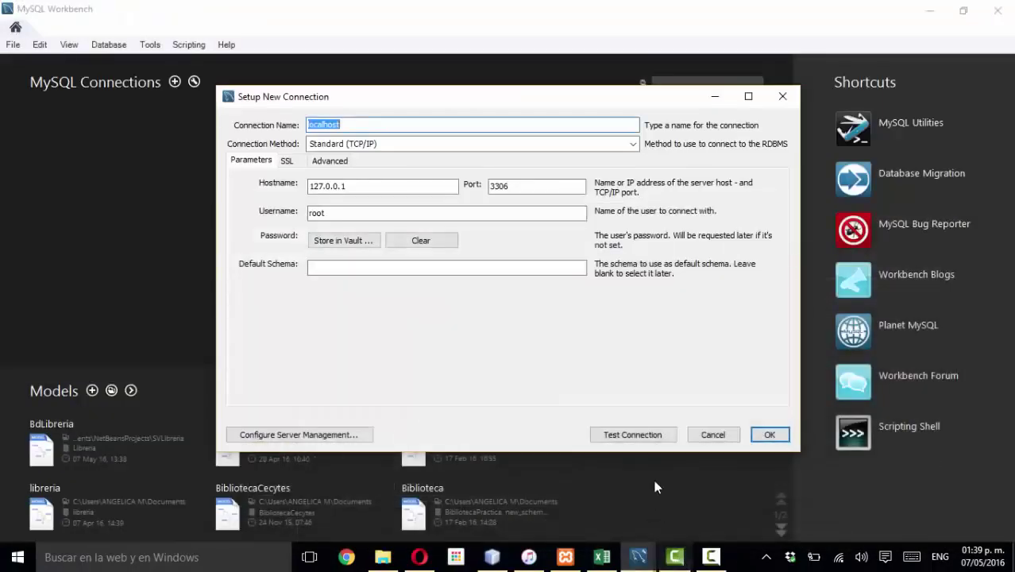
{"action": "left_click", "coordinate": [650, 439]}
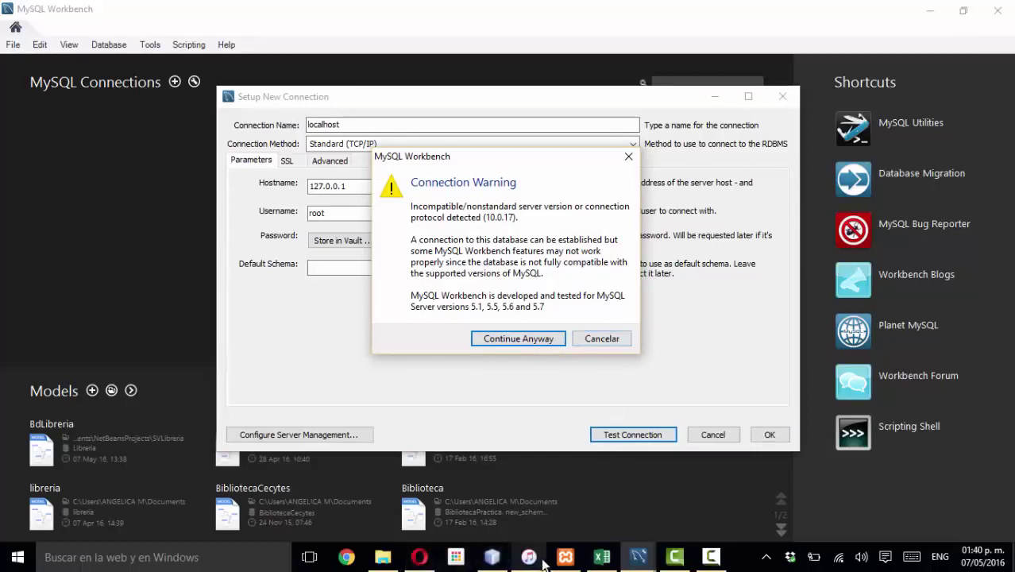
{"action": "left_click", "coordinate": [543, 342]}
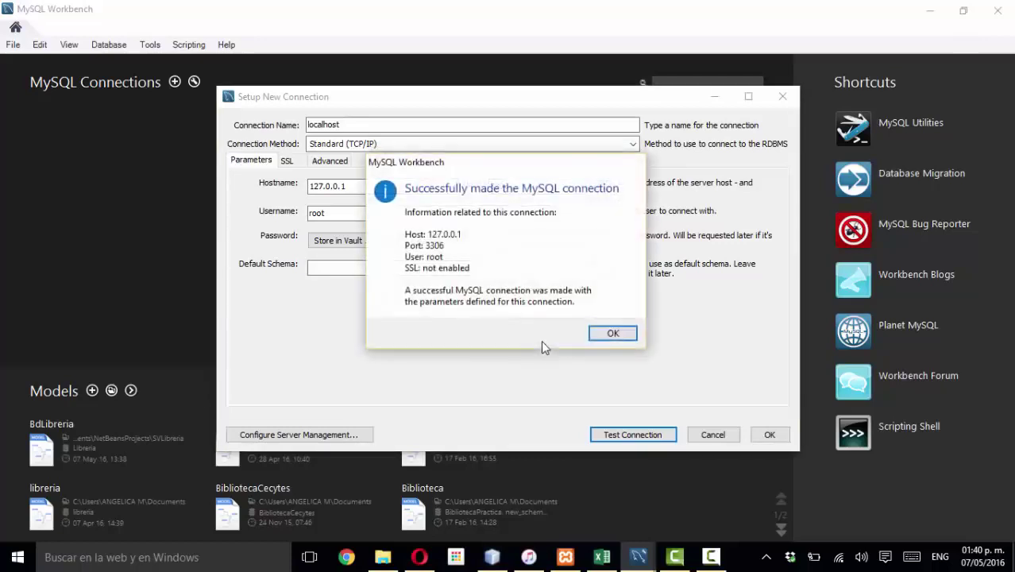
{"action": "left_click", "coordinate": [613, 334]}
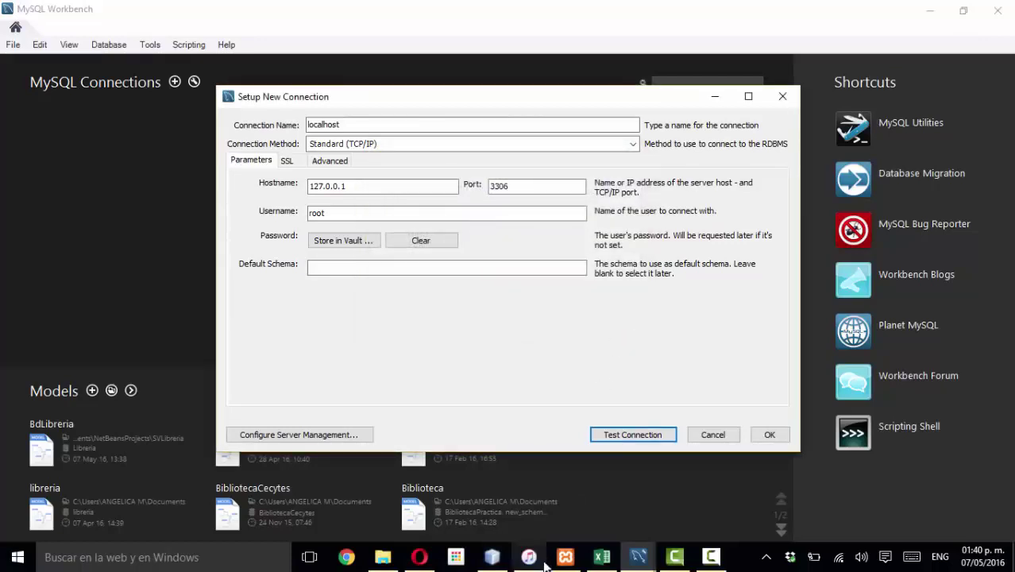
{"action": "left_click", "coordinate": [768, 435]}
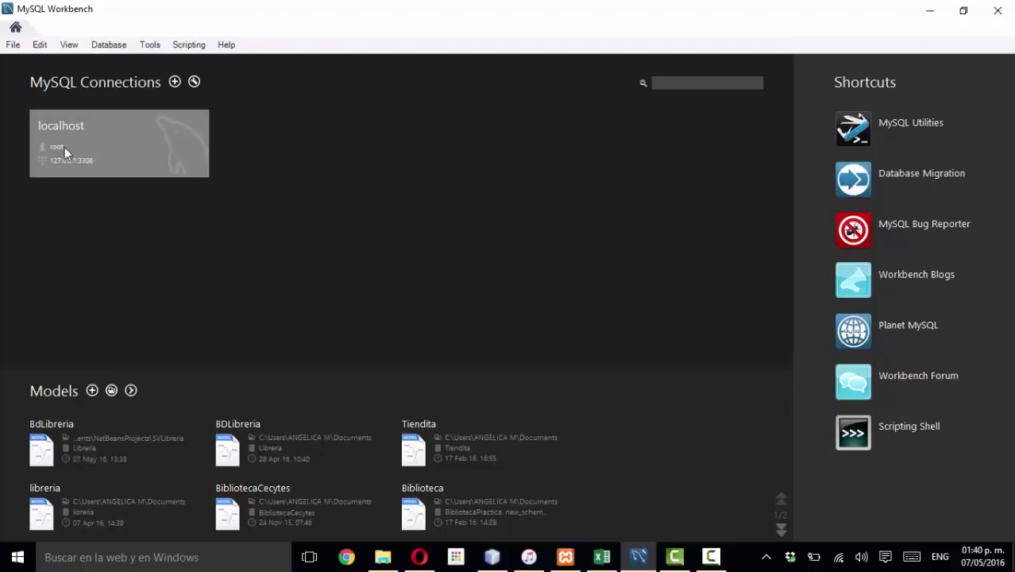
- Create a new blank model and rename its mydb schema to BDLibreria
{"action": "left_click", "coordinate": [10, 46]}
{"action": "left_click", "coordinate": [38, 59]}
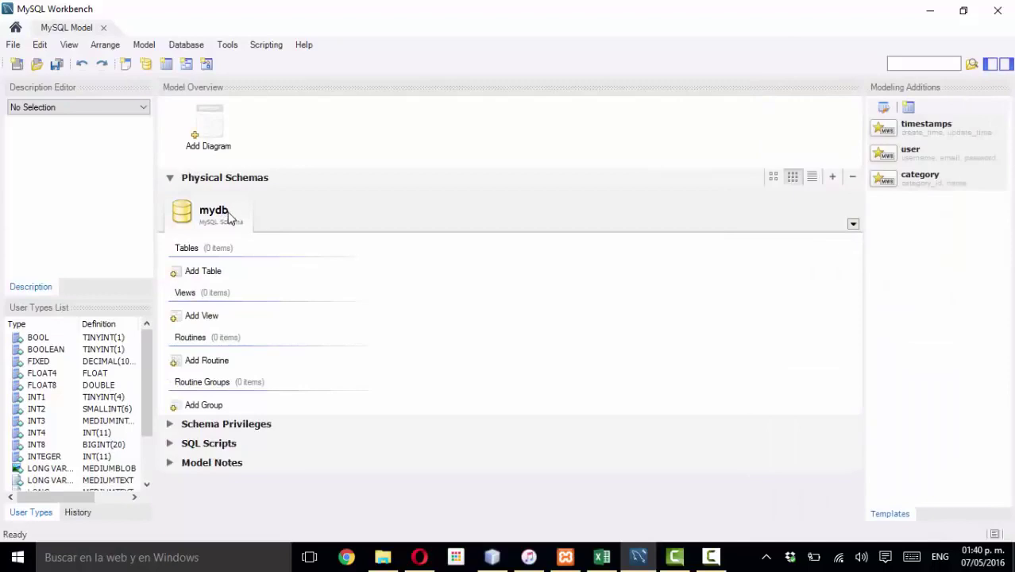
{"action": "double_click", "coordinate": [227, 216]}
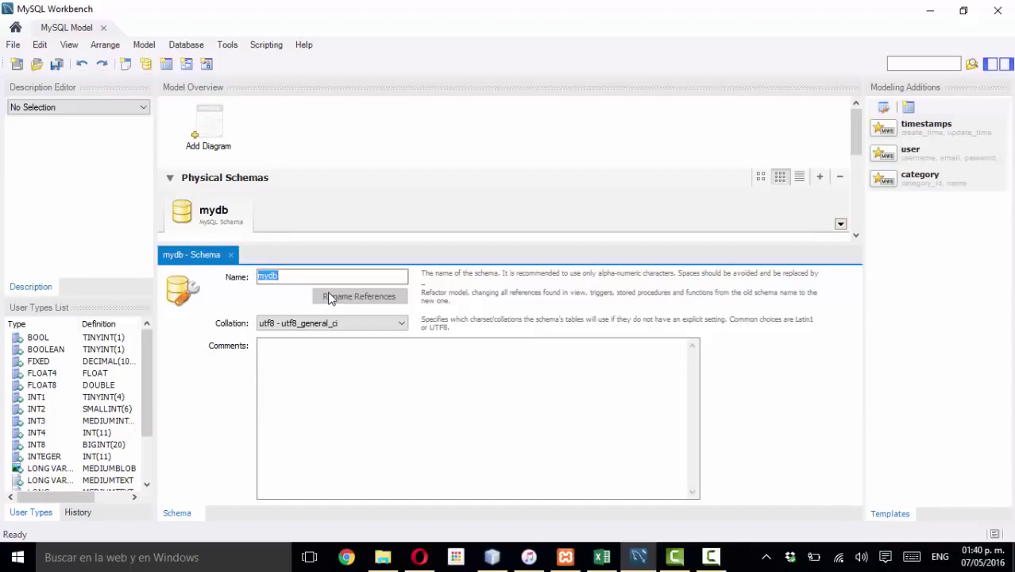
{"action": "type", "text": "BDLibrero"}
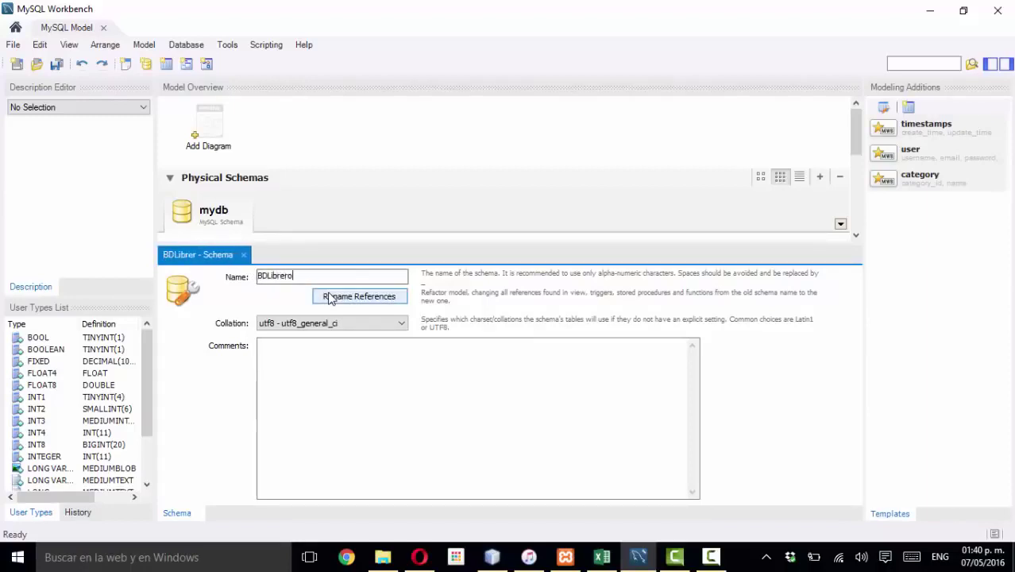
{"action": "key", "text": "BackSpace"}
{"action": "type", "text": "ia"}
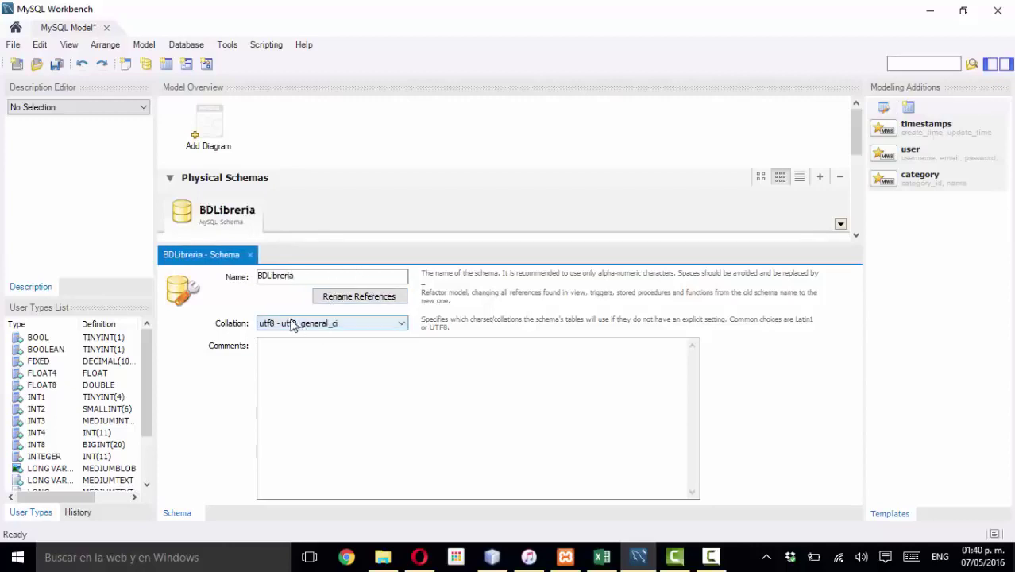
{"action": "left_click", "coordinate": [295, 156]}
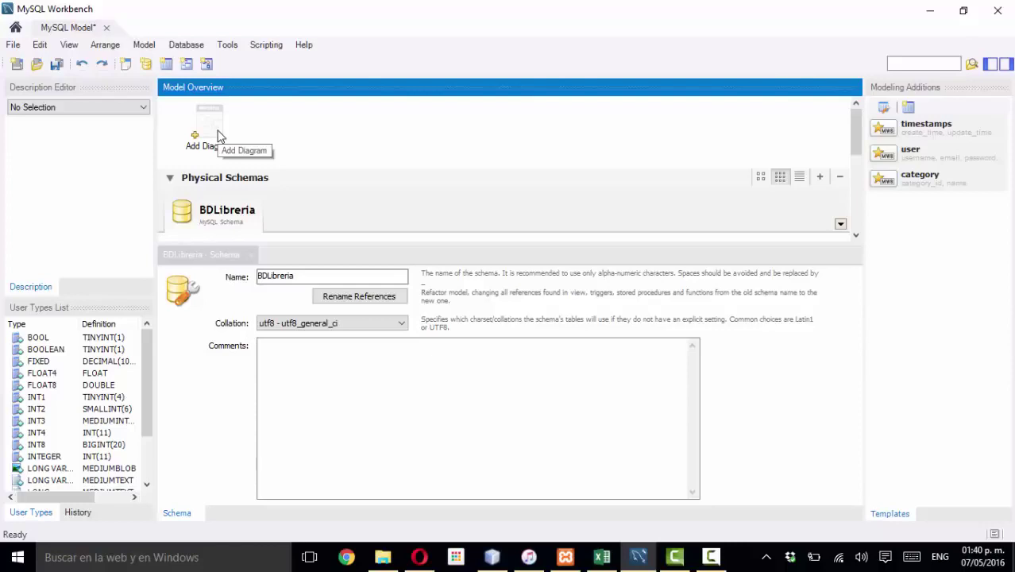
- Add a new EER diagram and place a table near the top of the canvas
{"action": "left_click", "coordinate": [219, 134]}
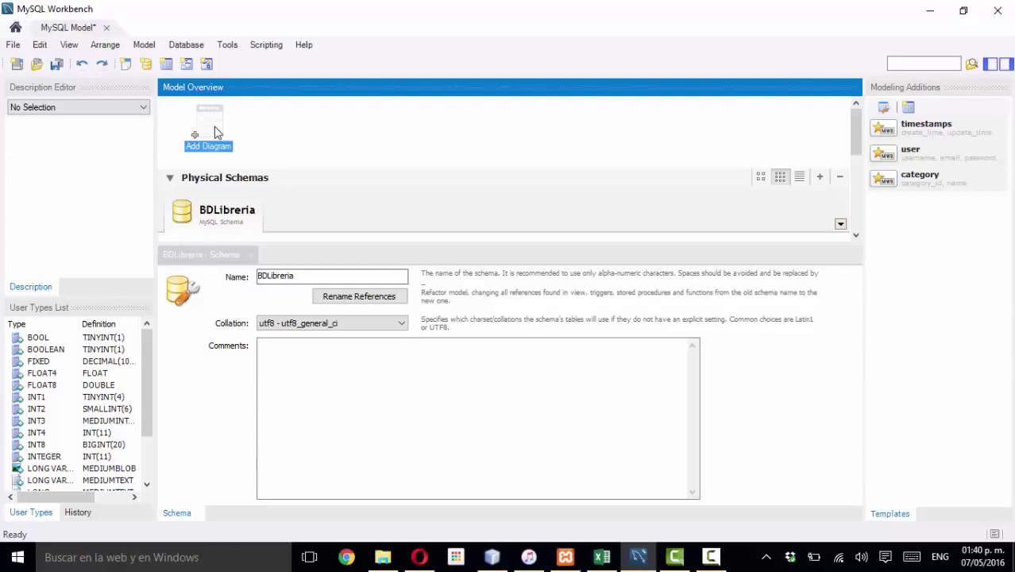
{"action": "double_click", "coordinate": [215, 134]}
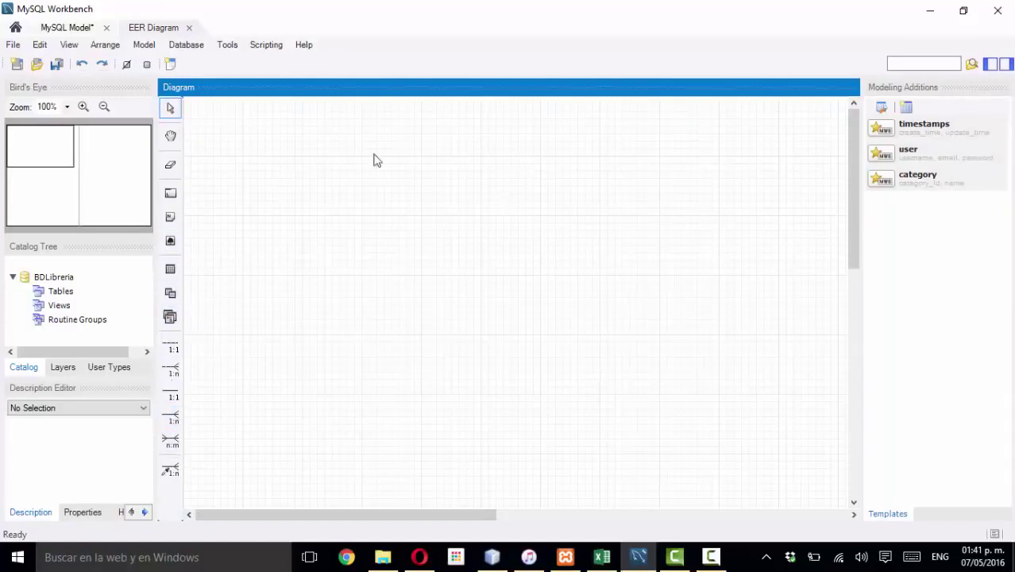
{"action": "left_click", "coordinate": [171, 270]}
{"action": "left_click", "coordinate": [447, 198]}
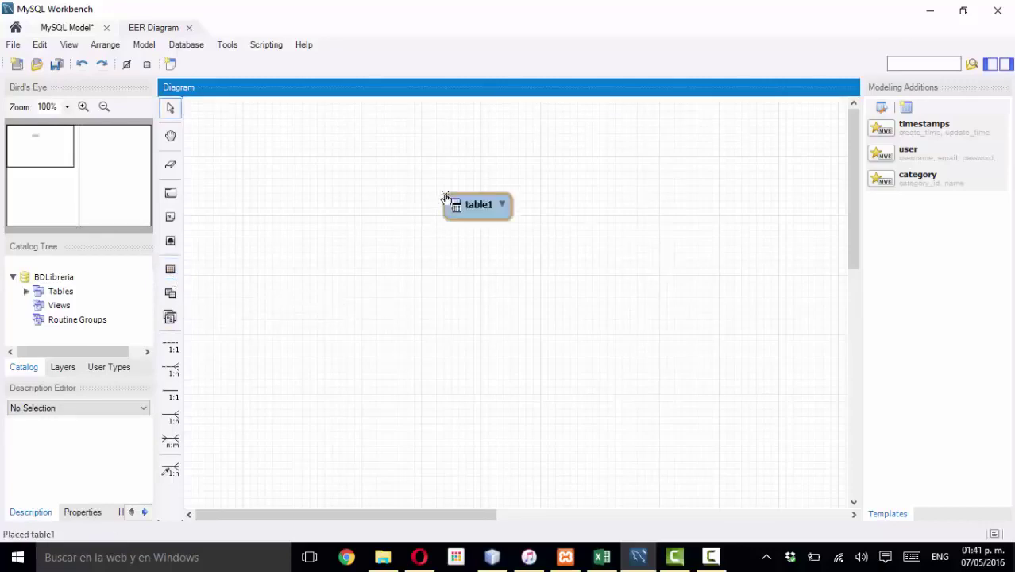
{"action": "left_click_drag", "start_coordinate": [480, 205], "coordinate": [474, 157]}
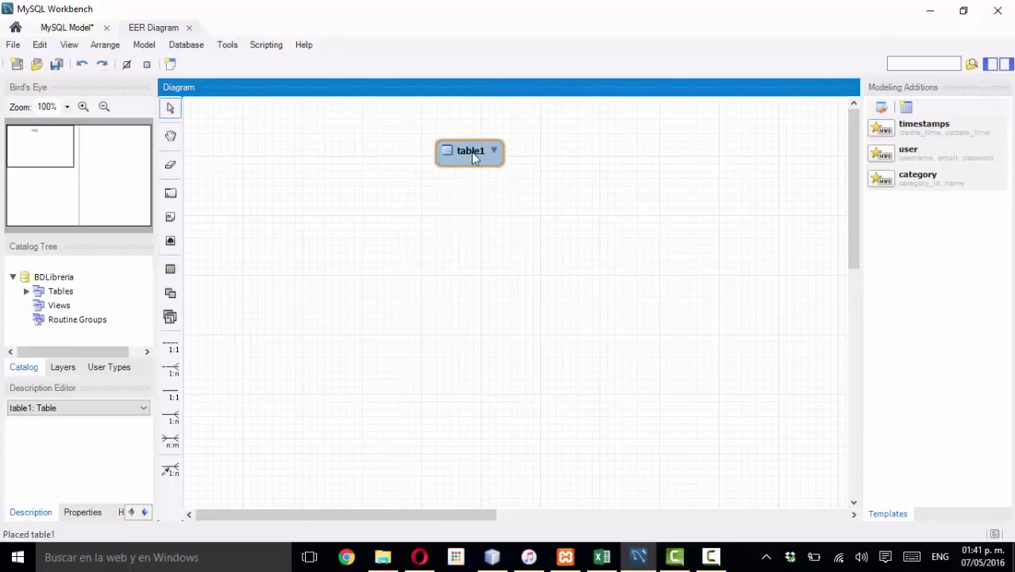
{"action": "left_click", "coordinate": [471, 152]}
{"action": "double_click", "coordinate": [471, 154]}
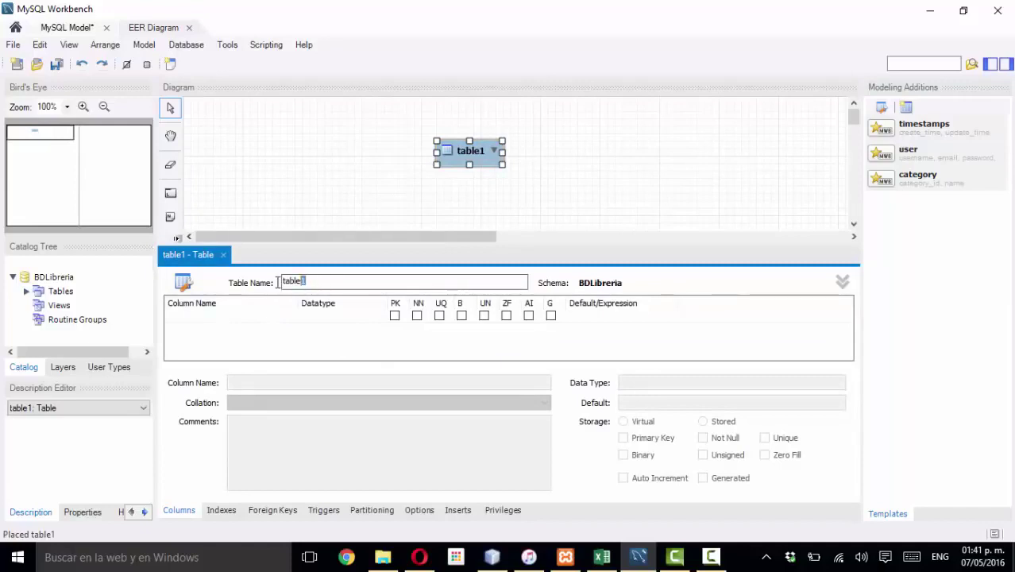
- Rename the table to Libros and add its first column, idLibros INT
{"action": "left_click_drag", "start_coordinate": [277, 283], "coordinate": [278, 281]}
{"action": "key", "text": "BackSpace"}
{"action": "left_click_drag", "start_coordinate": [321, 287], "coordinate": [279, 276]}
{"action": "type", "text": "Libros"}
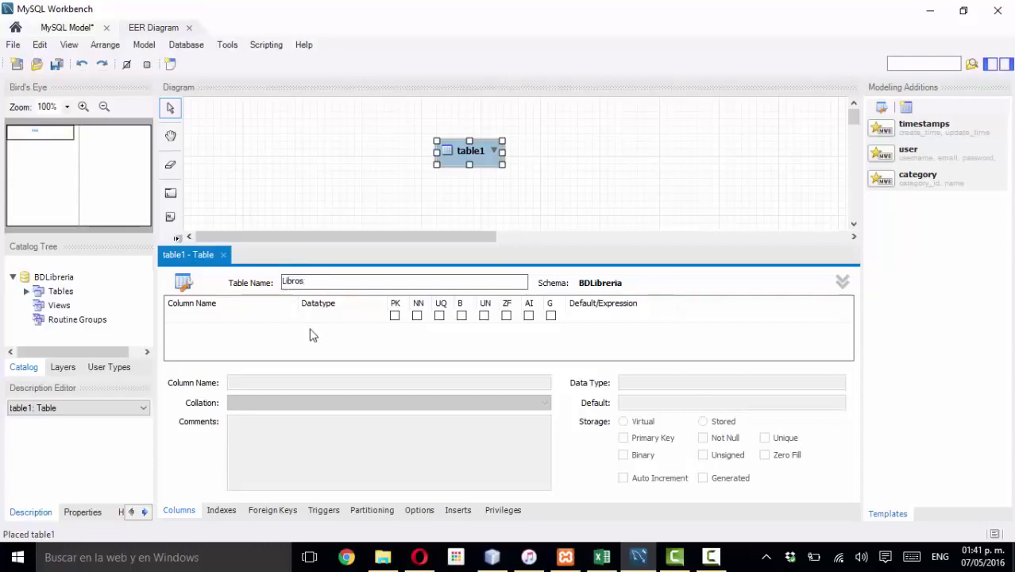
{"action": "left_click", "coordinate": [247, 324]}
{"action": "left_click", "coordinate": [247, 317]}
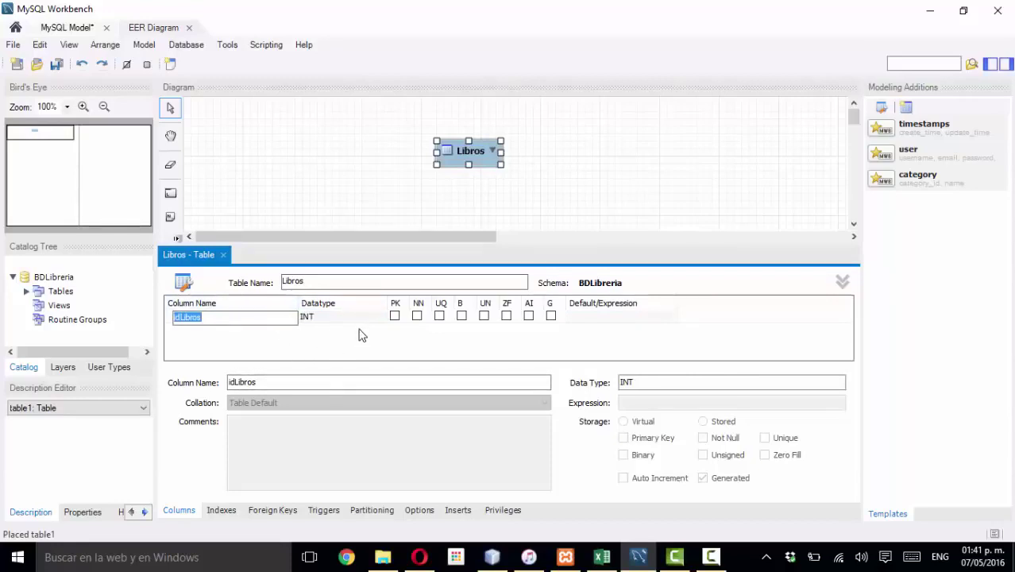
{"action": "left_click", "coordinate": [676, 559]}
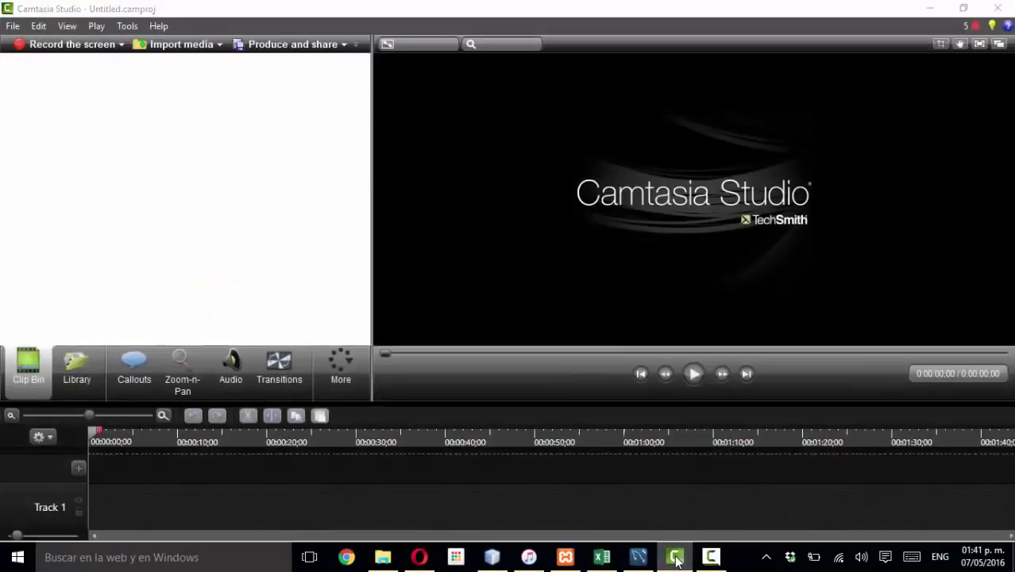
- Minimize Camtasia Studio and pause the music player
{"action": "left_click", "coordinate": [676, 559]}
{"action": "left_click", "coordinate": [676, 559]}
{"action": "left_click", "coordinate": [676, 559]}
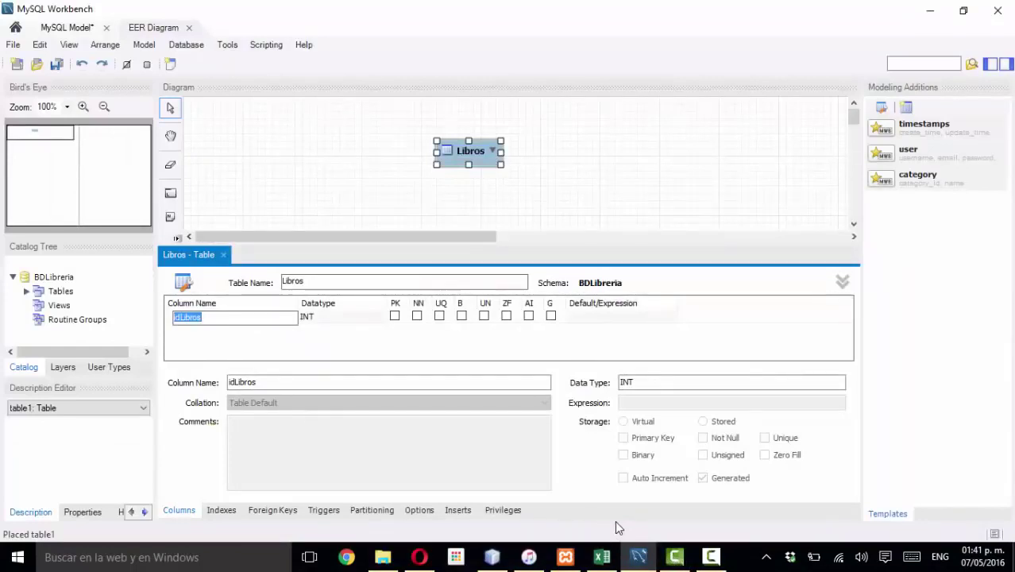
{"action": "left_click", "coordinate": [529, 558]}
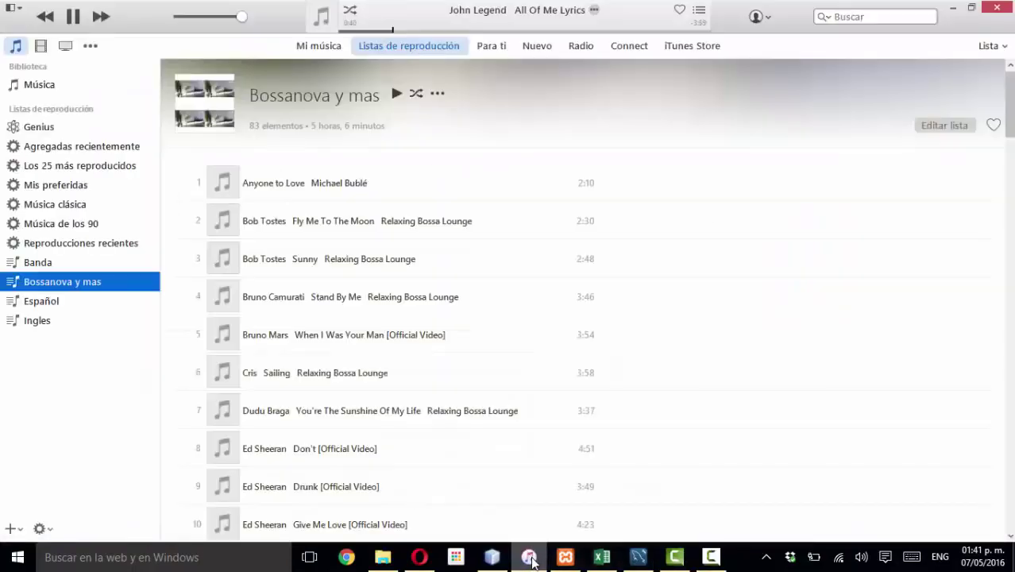
{"action": "left_click", "coordinate": [73, 16]}
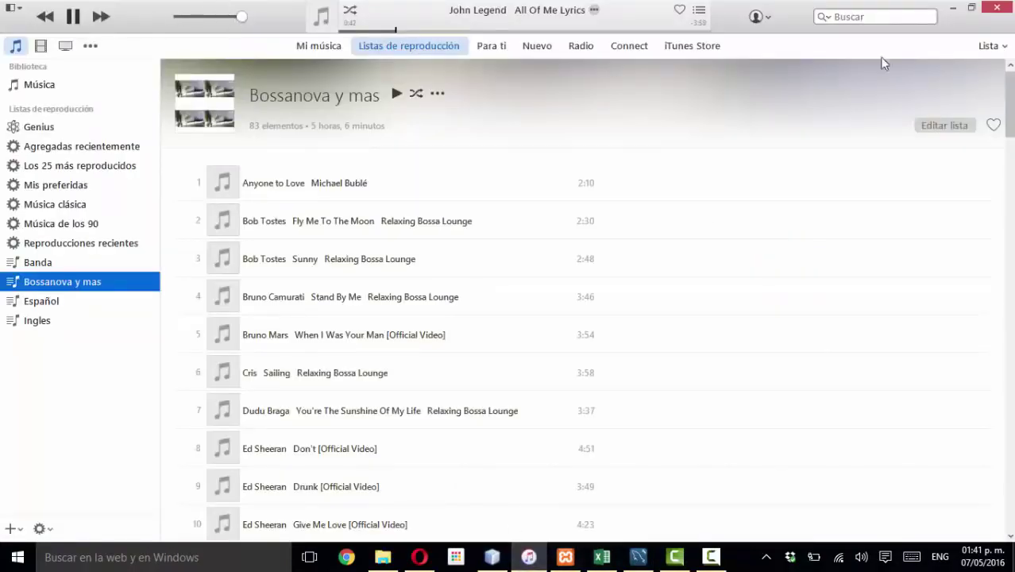
{"action": "left_click", "coordinate": [952, 7]}
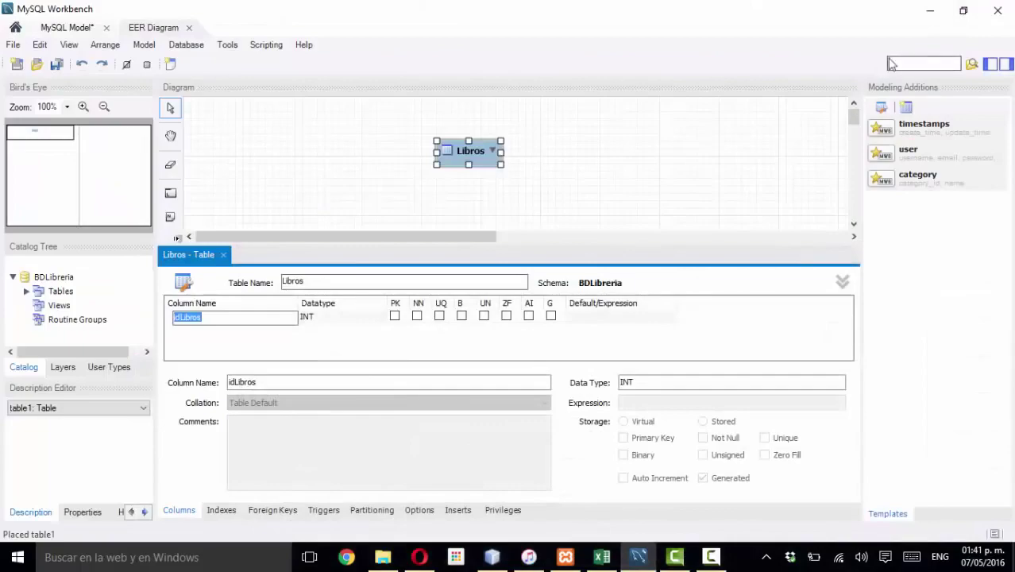
- Bring up the Camtasia Recorder panel and return to MySQL Workbench
{"action": "left_click", "coordinate": [930, 10]}
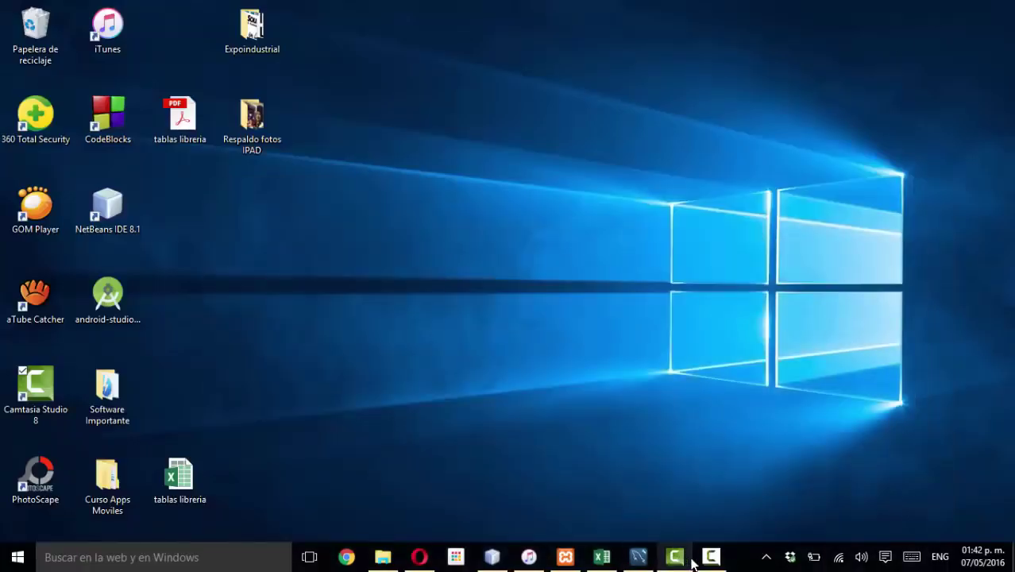
{"action": "left_click", "coordinate": [689, 560]}
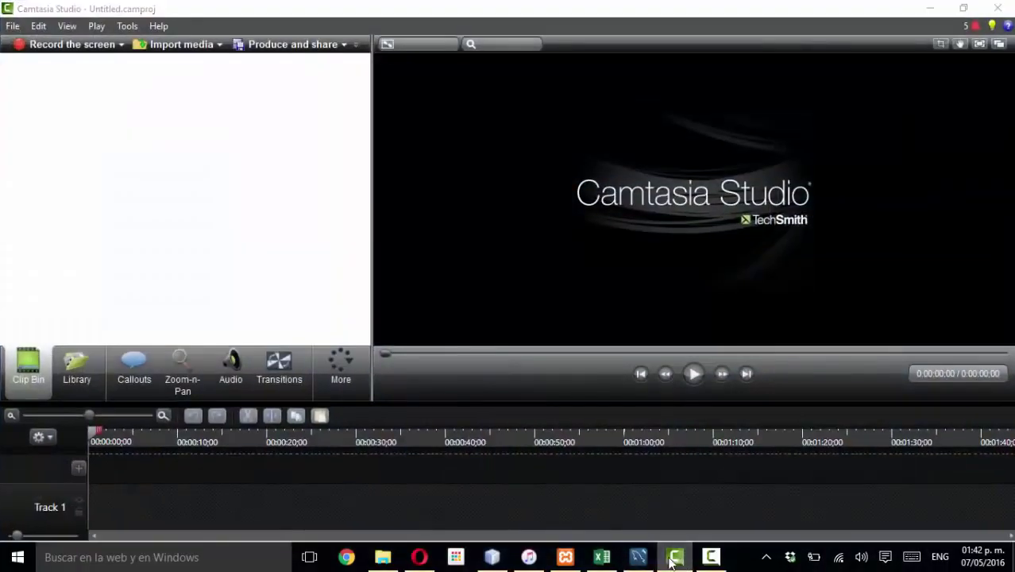
{"action": "left_click", "coordinate": [675, 558]}
{"action": "left_click", "coordinate": [707, 560]}
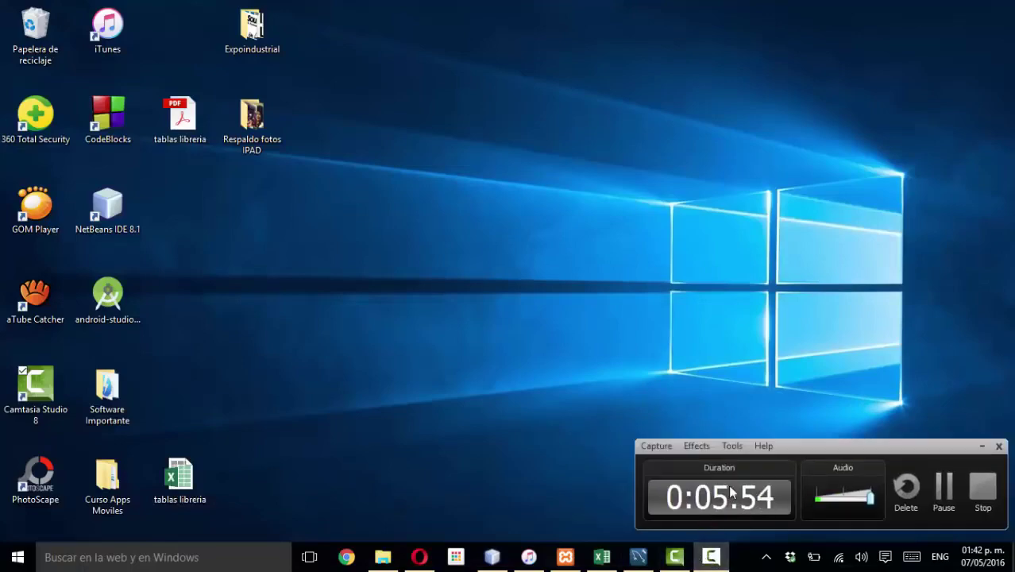
{"action": "left_click", "coordinate": [638, 556]}
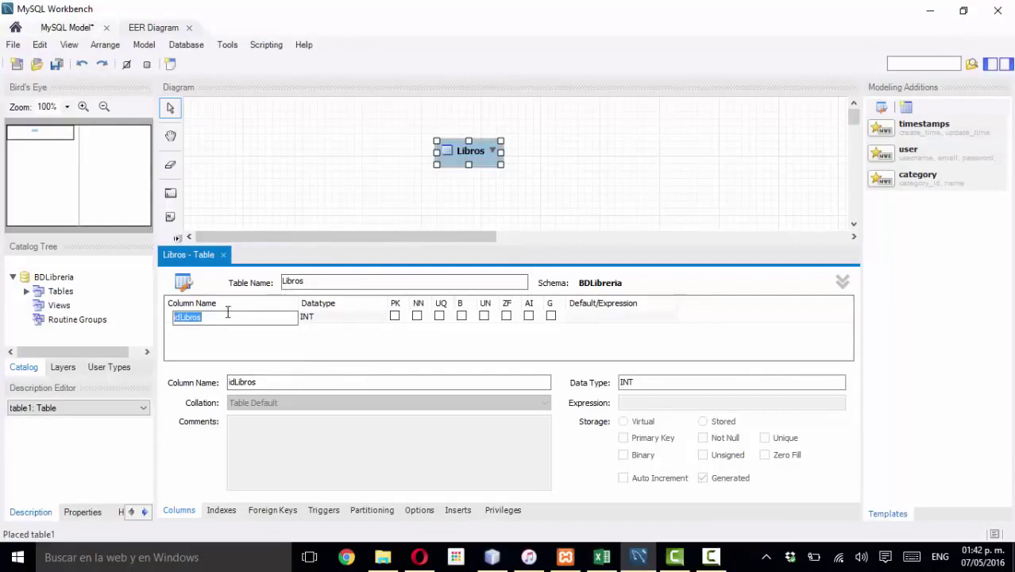
- Rename the Libros column to codLib and mark it as the primary key
{"action": "type", "text": "codLib"}
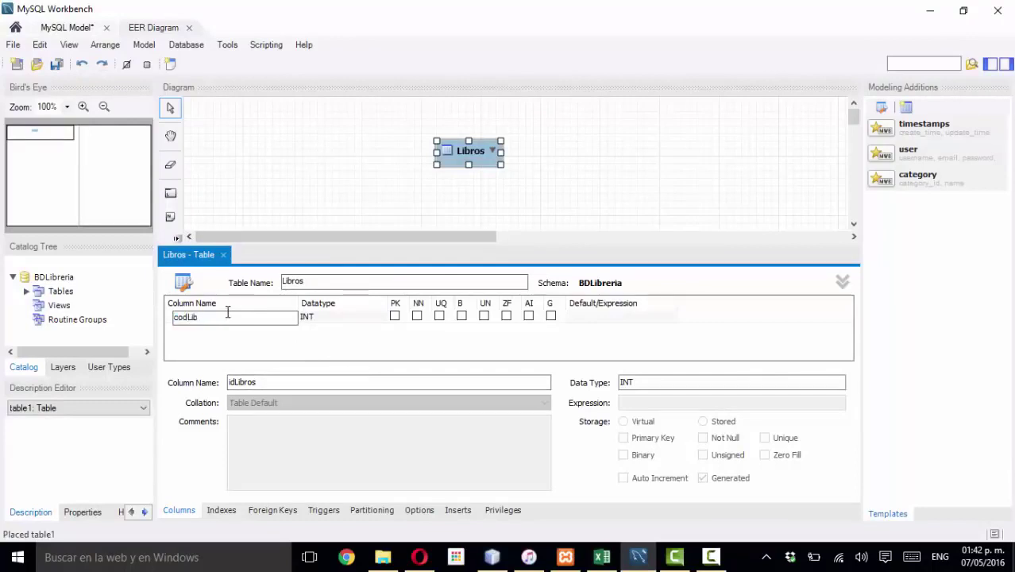
{"action": "left_click", "coordinate": [395, 317]}
{"action": "left_click", "coordinate": [396, 317]}
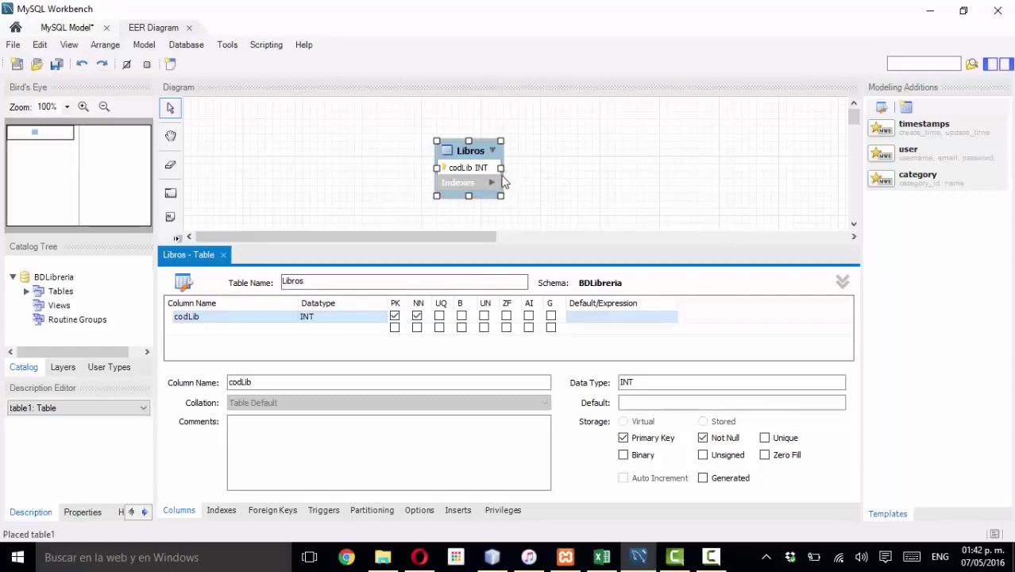
{"action": "left_click", "coordinate": [602, 557]}
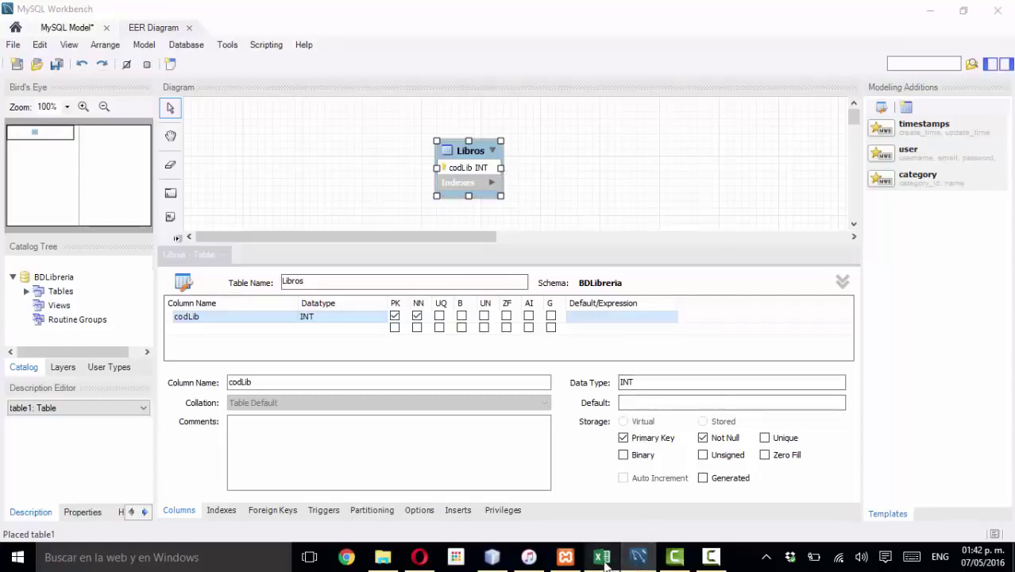
{"action": "key", "text": "Down"}
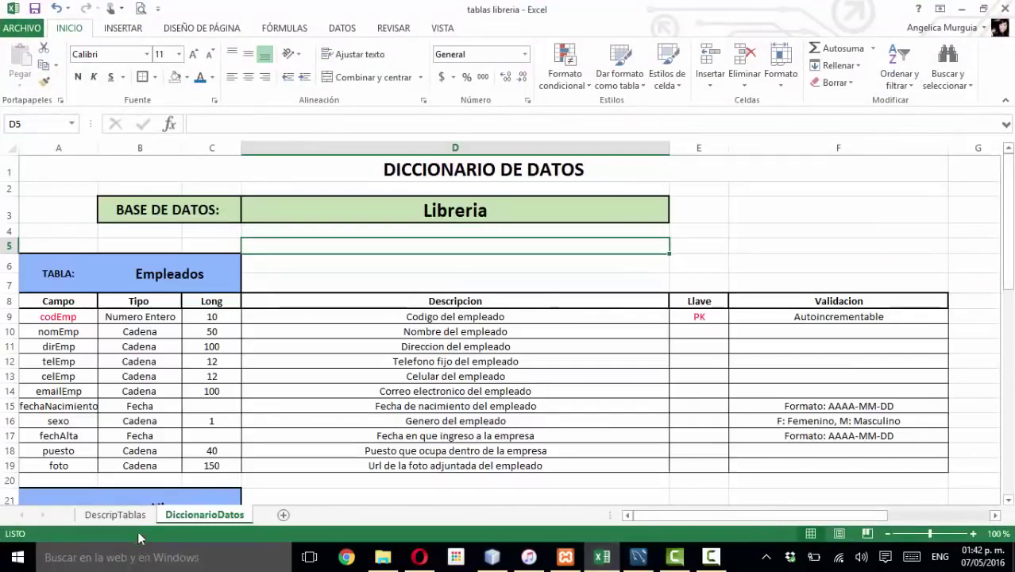
{"action": "left_click", "coordinate": [115, 515]}
{"action": "scroll", "coordinate": [352, 421], "scroll_direction": "up", "scroll_amount": 2}
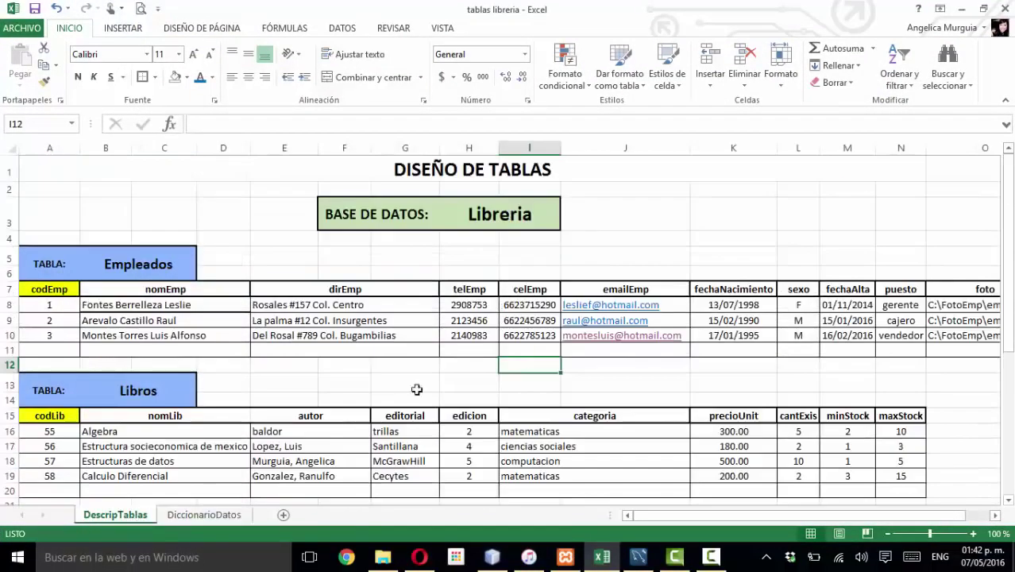
{"action": "left_click", "coordinate": [495, 258]}
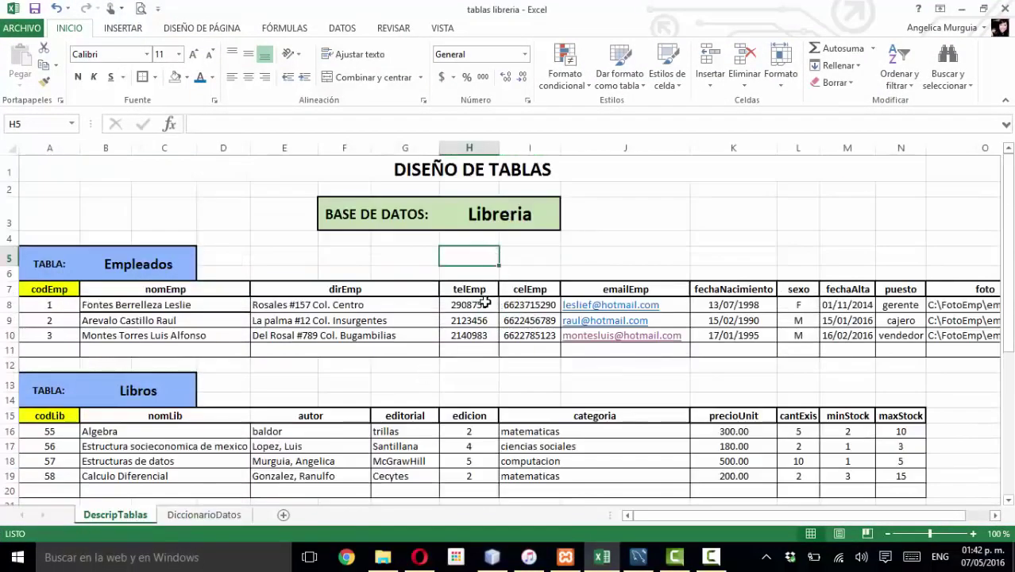
{"action": "scroll", "coordinate": [484, 303], "scroll_direction": "down", "scroll_amount": 1}
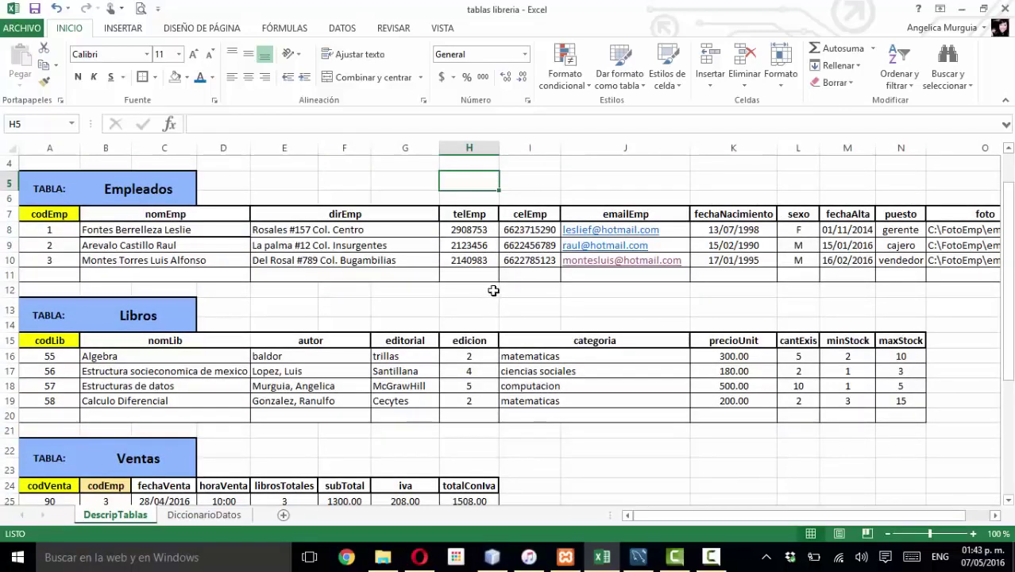
{"action": "left_click", "coordinate": [324, 182]}
{"action": "scroll", "coordinate": [324, 182], "scroll_direction": "up", "scroll_amount": 1}
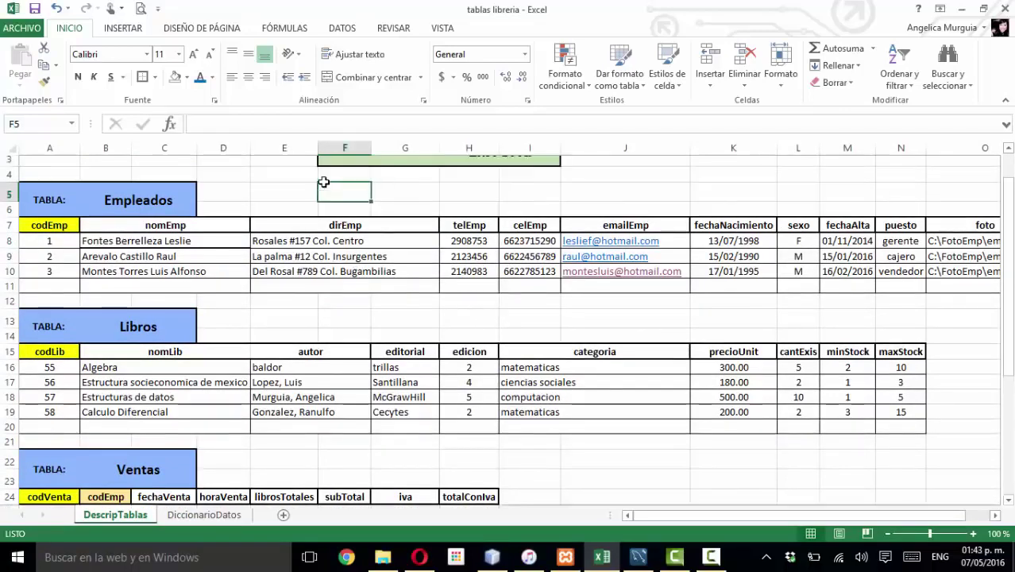
{"action": "scroll", "coordinate": [324, 181], "scroll_direction": "up", "scroll_amount": 1}
{"action": "scroll", "coordinate": [465, 333], "scroll_direction": "down", "scroll_amount": 3}
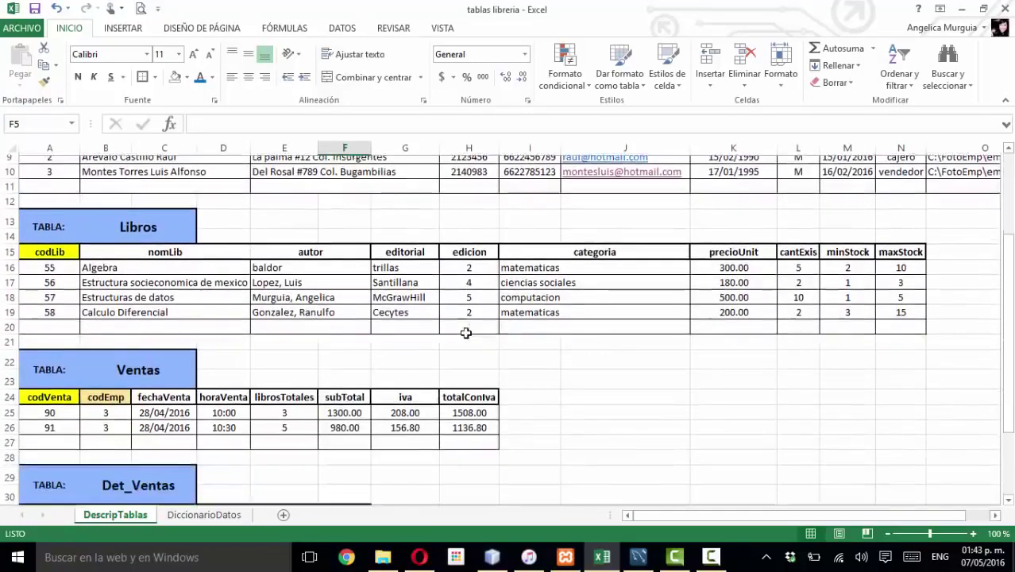
{"action": "scroll", "coordinate": [465, 332], "scroll_direction": "up", "scroll_amount": 3}
{"action": "left_click", "coordinate": [76, 279]}
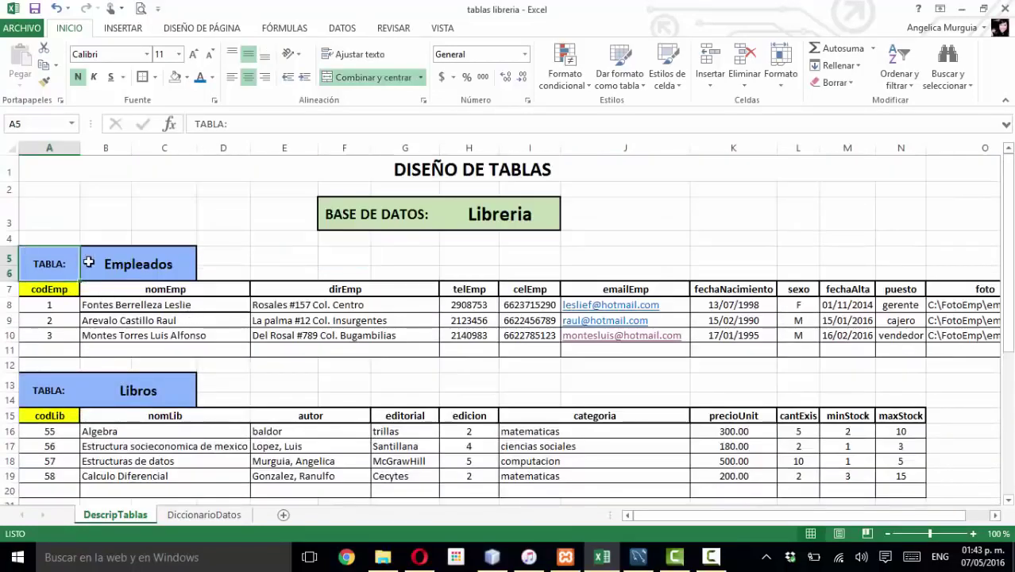
{"action": "left_click_drag", "start_coordinate": [89, 263], "coordinate": [50, 266]}
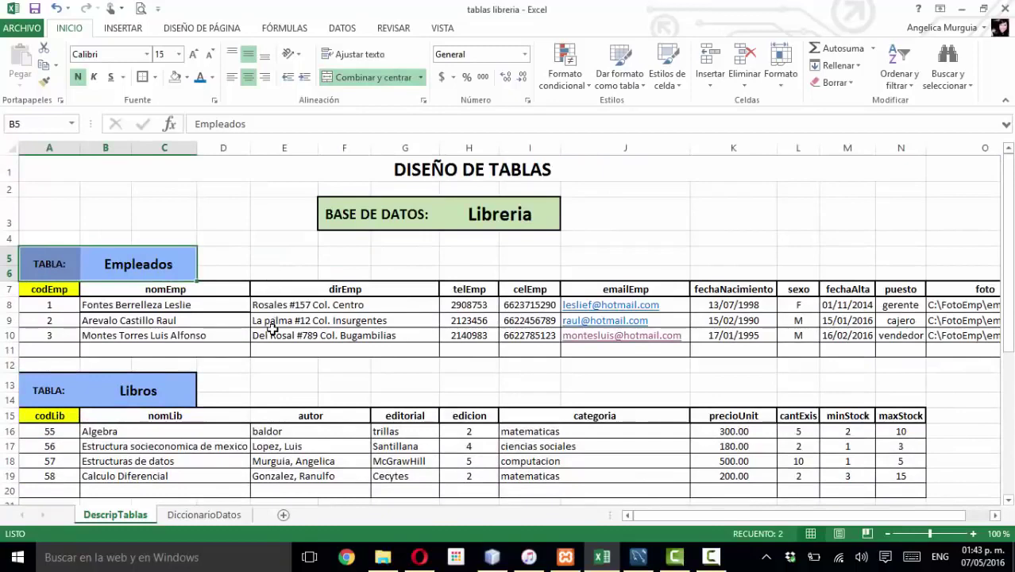
{"action": "scroll", "coordinate": [272, 327], "scroll_direction": "down", "scroll_amount": 1}
{"action": "scroll", "coordinate": [272, 328], "scroll_direction": "up", "scroll_amount": 1}
{"action": "left_click", "coordinate": [128, 263]}
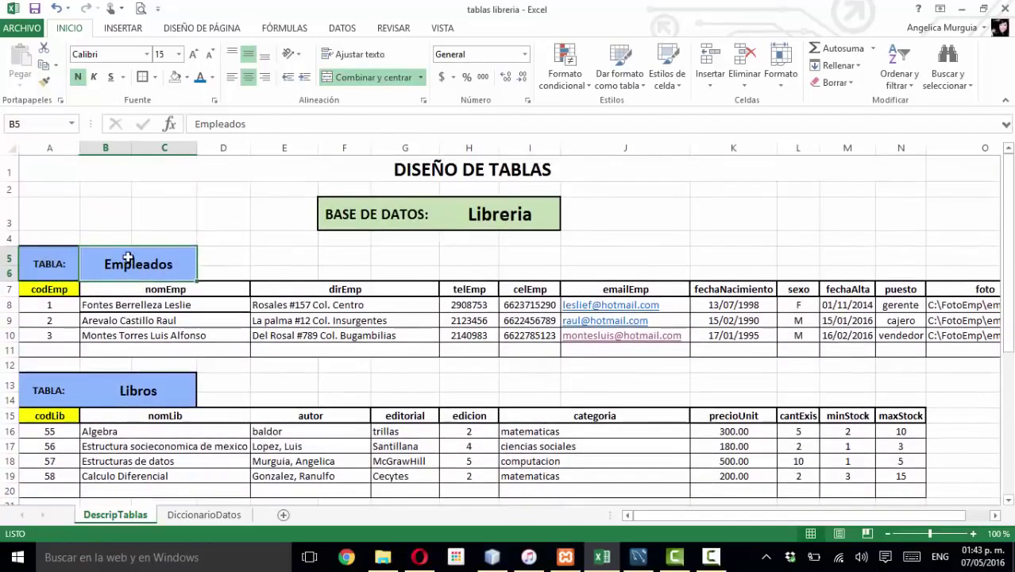
{"action": "left_click", "coordinate": [60, 265]}
{"action": "left_click", "coordinate": [70, 291]}
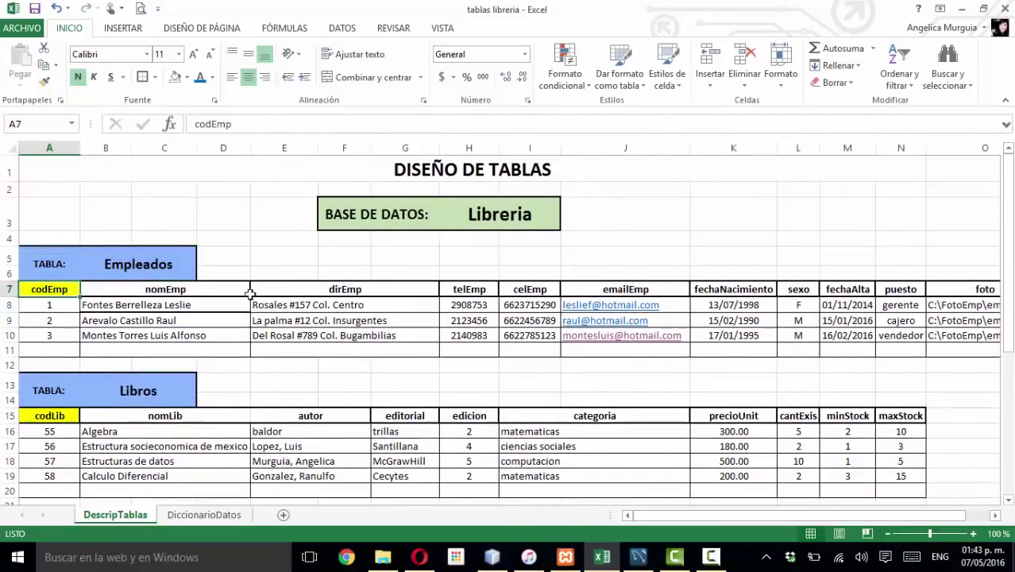
{"action": "left_click", "coordinate": [49, 305]}
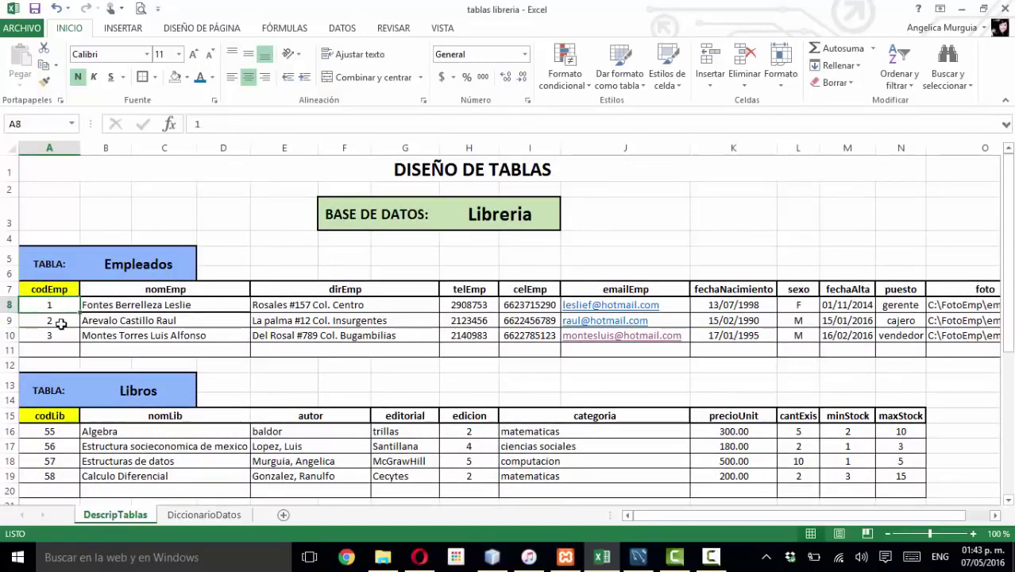
{"action": "left_click", "coordinate": [51, 321]}
{"action": "left_click", "coordinate": [56, 335]}
{"action": "scroll", "coordinate": [270, 385], "scroll_direction": "down", "scroll_amount": 1}
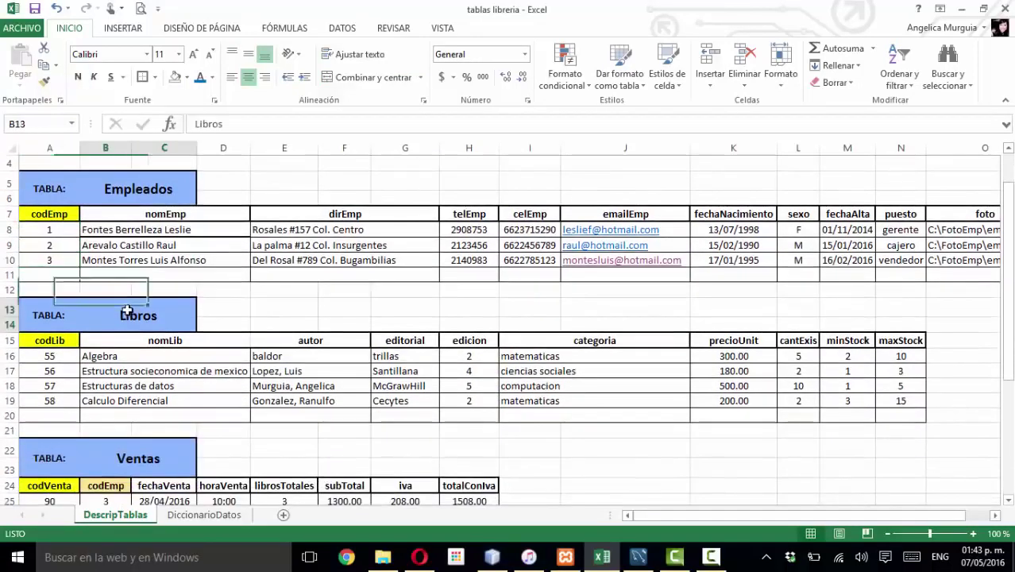
{"action": "left_click", "coordinate": [102, 319]}
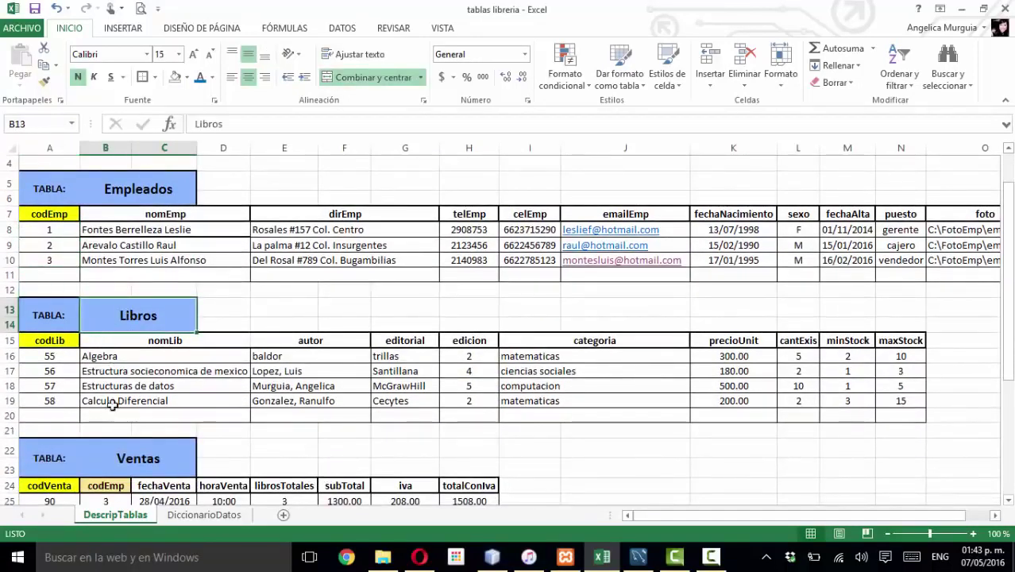
{"action": "scroll", "coordinate": [121, 416], "scroll_direction": "down", "scroll_amount": 3}
{"action": "left_click", "coordinate": [138, 316]}
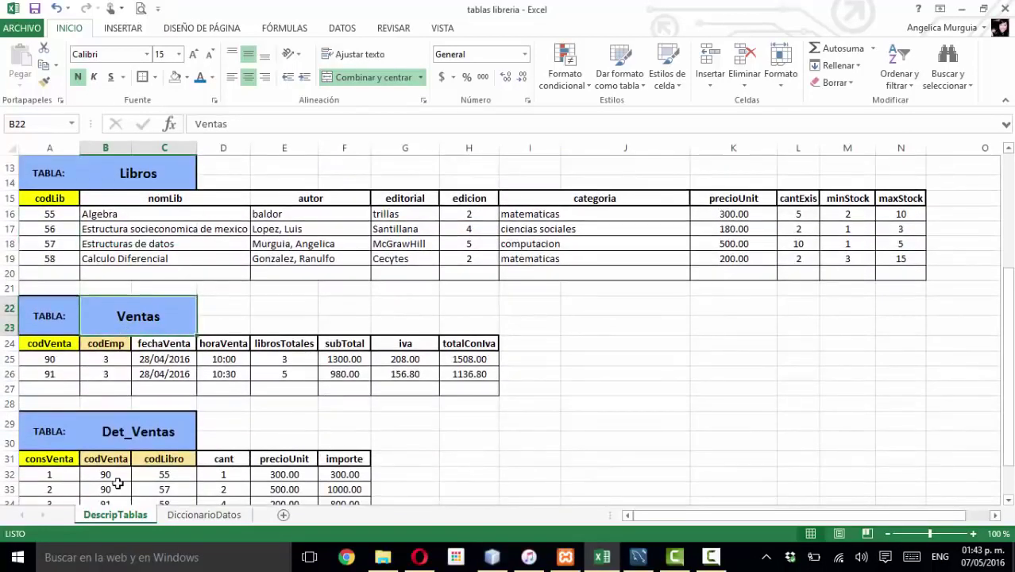
{"action": "scroll", "coordinate": [124, 473], "scroll_direction": "down", "scroll_amount": 1}
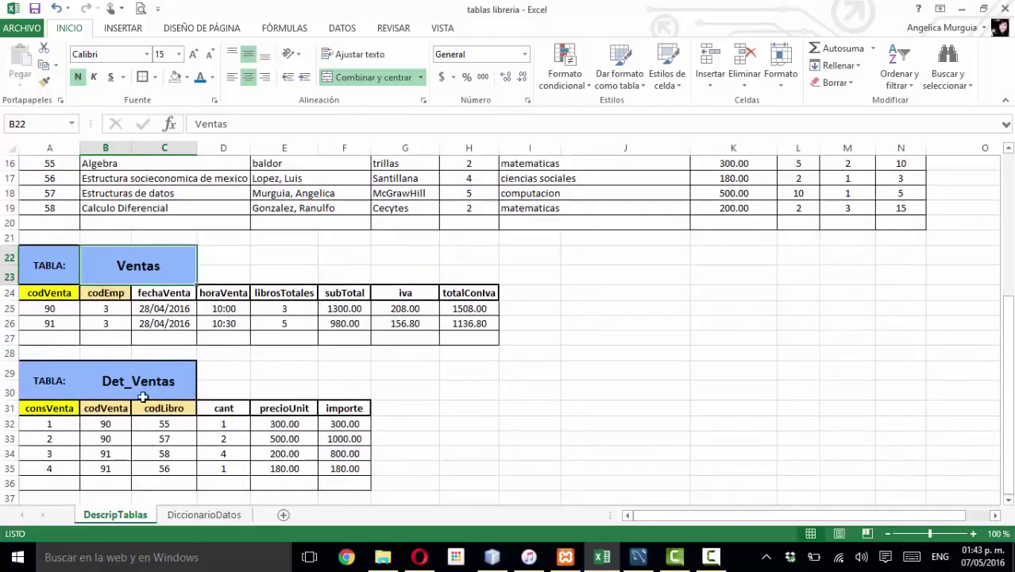
{"action": "left_click", "coordinate": [76, 294]}
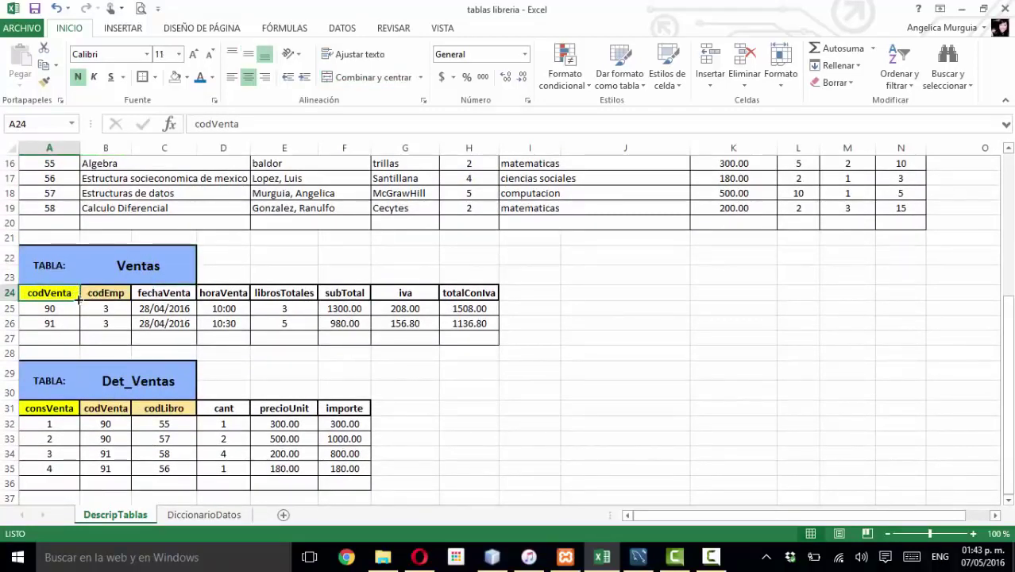
{"action": "left_click", "coordinate": [59, 409]}
{"action": "left_click", "coordinate": [103, 295]}
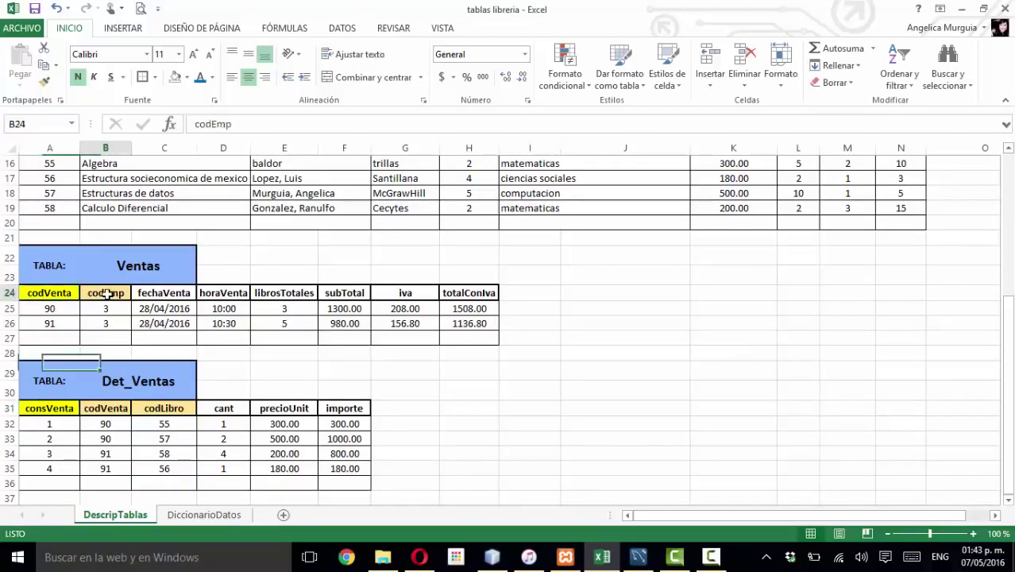
{"action": "left_click", "coordinate": [112, 409]}
{"action": "left_click", "coordinate": [178, 409]}
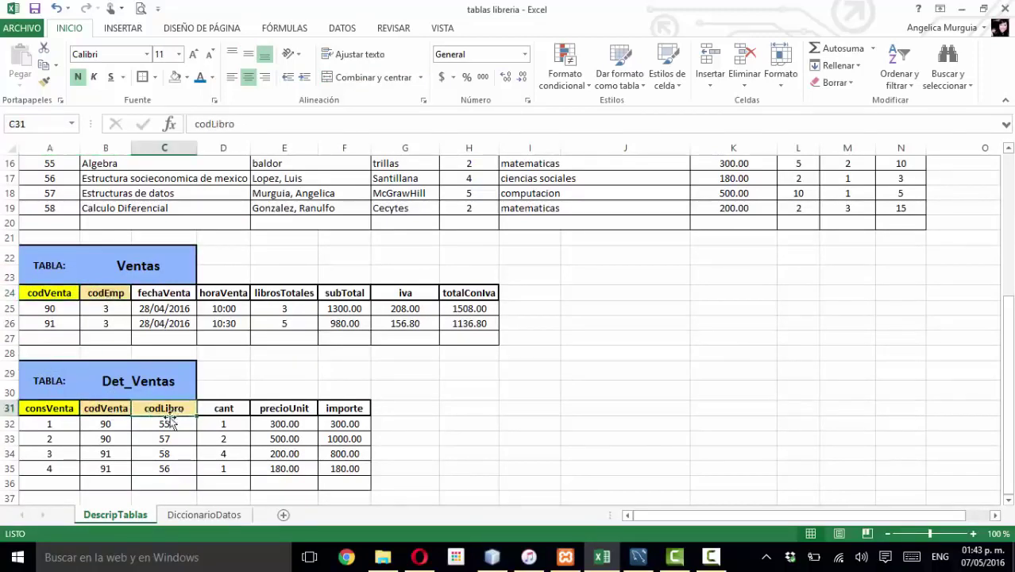
{"action": "scroll", "coordinate": [151, 429], "scroll_direction": "up", "scroll_amount": 2}
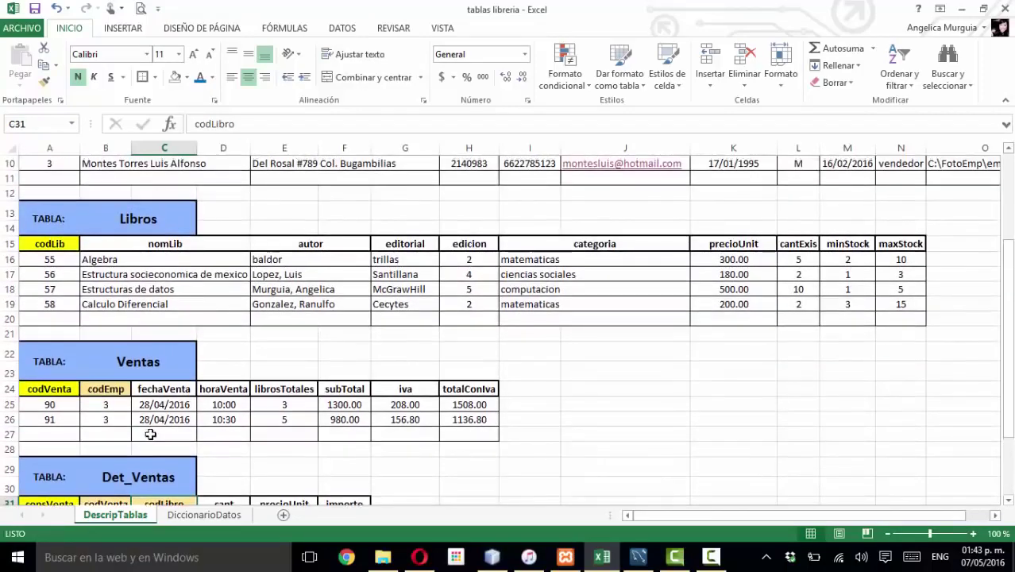
{"action": "scroll", "coordinate": [150, 435], "scroll_direction": "down", "scroll_amount": 3}
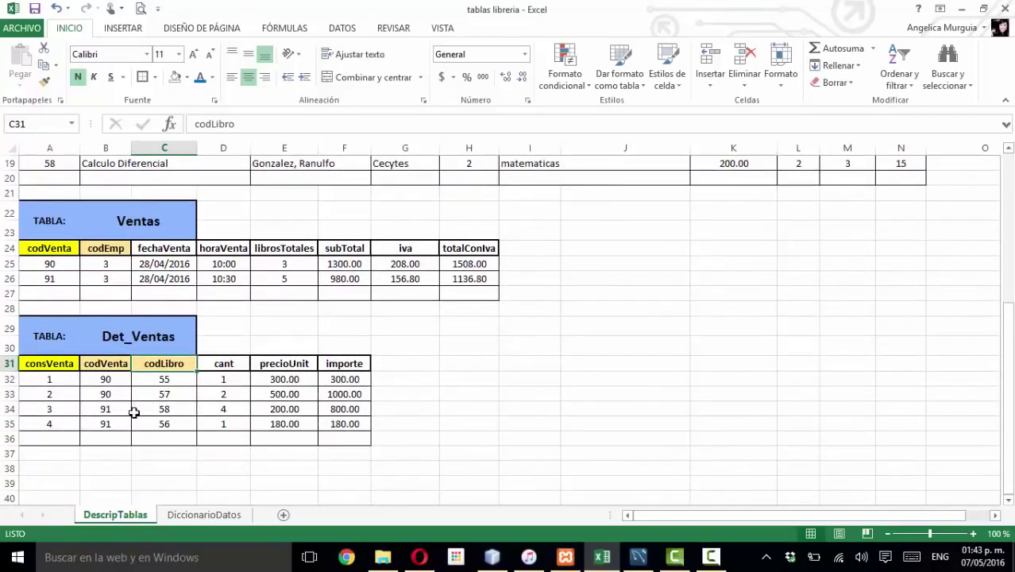
{"action": "scroll", "coordinate": [133, 412], "scroll_direction": "up", "scroll_amount": 2}
{"action": "scroll", "coordinate": [133, 412], "scroll_direction": "up", "scroll_amount": 1}
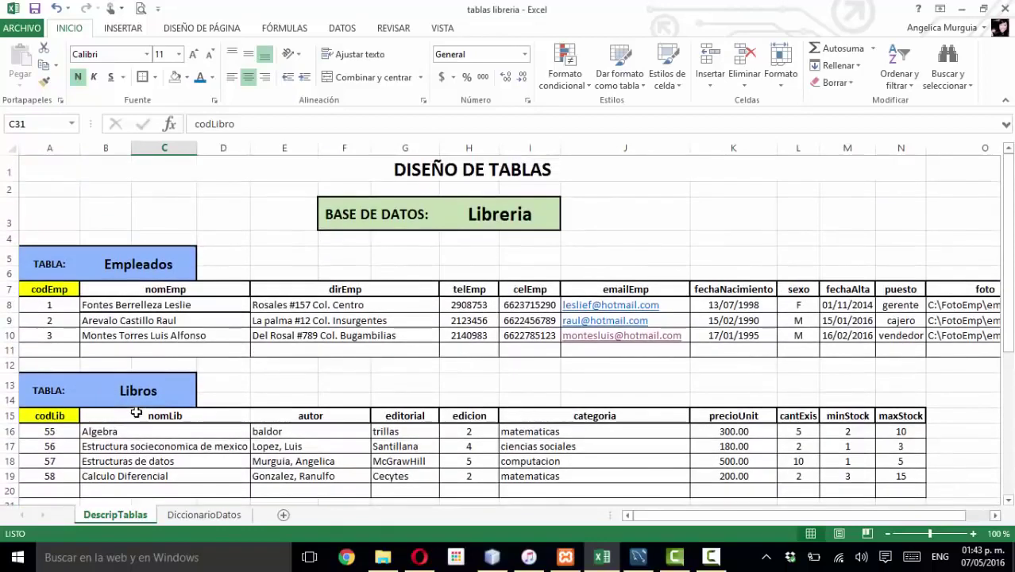
- Open the DiccionarioDatos sheet and point out the Libreria database name
{"action": "left_click", "coordinate": [208, 514]}
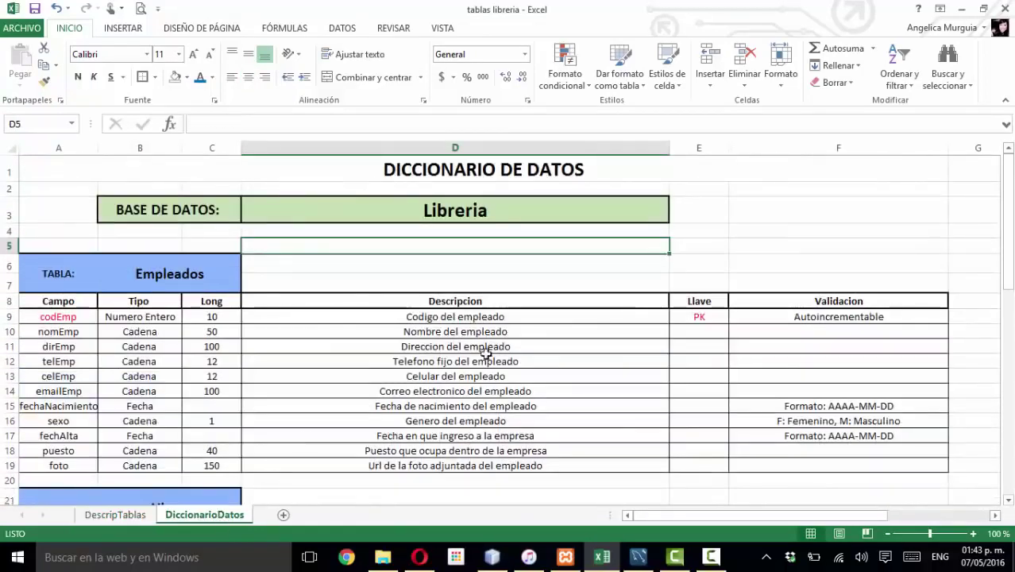
{"action": "left_click", "coordinate": [474, 316]}
{"action": "left_click", "coordinate": [386, 227]}
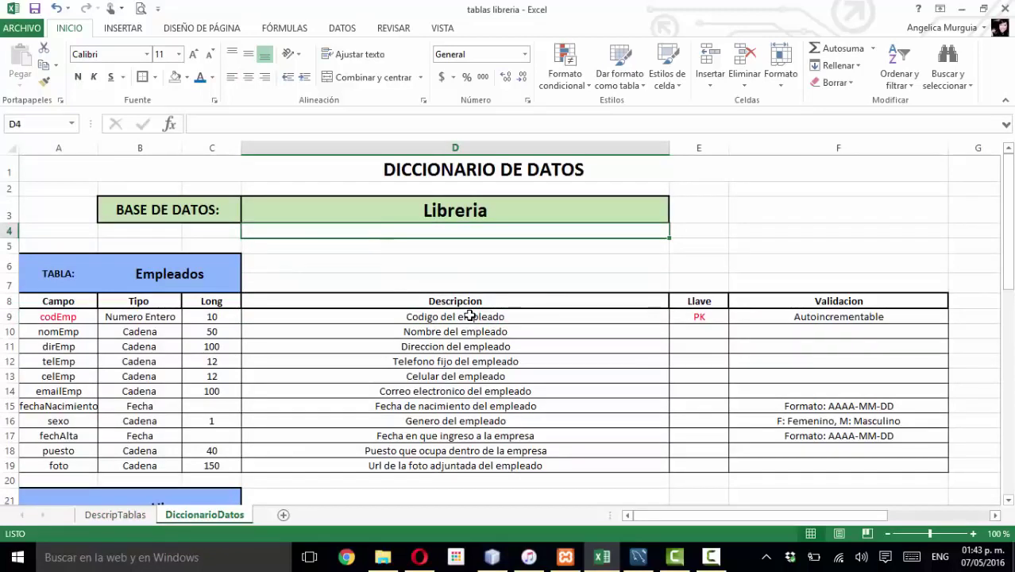
{"action": "left_click", "coordinate": [190, 200]}
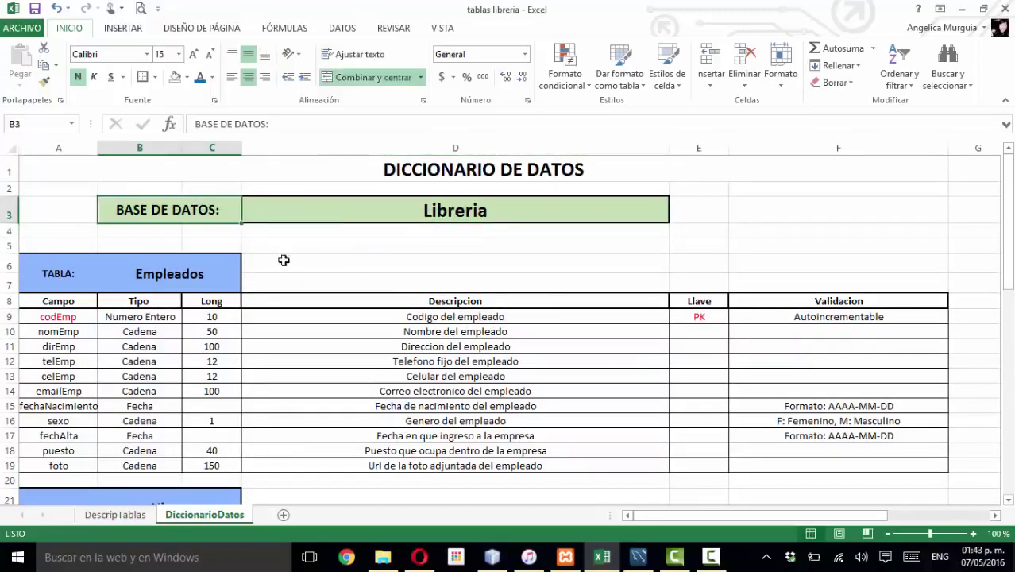
{"action": "left_click", "coordinate": [309, 210]}
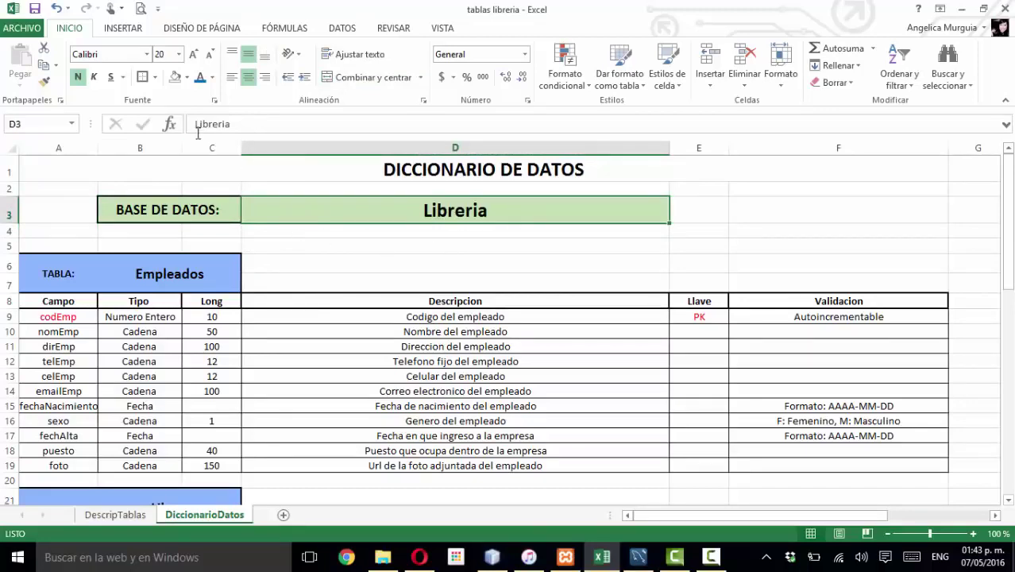
{"action": "left_click", "coordinate": [638, 556]}
{"action": "left_click", "coordinate": [640, 558]}
{"action": "left_click", "coordinate": [382, 250]}
{"action": "scroll", "coordinate": [379, 255], "scroll_direction": "down", "scroll_amount": 2}
{"action": "scroll", "coordinate": [294, 258], "scroll_direction": "up", "scroll_amount": 1}
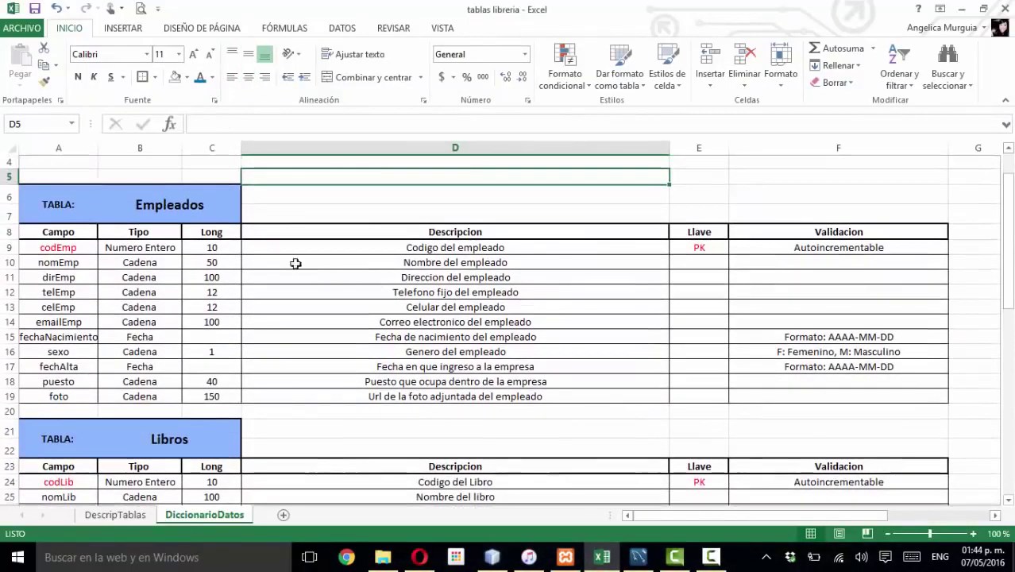
- Review the Empleados table's field names, data types and lengths
{"action": "left_click", "coordinate": [93, 218]}
{"action": "left_click", "coordinate": [111, 208]}
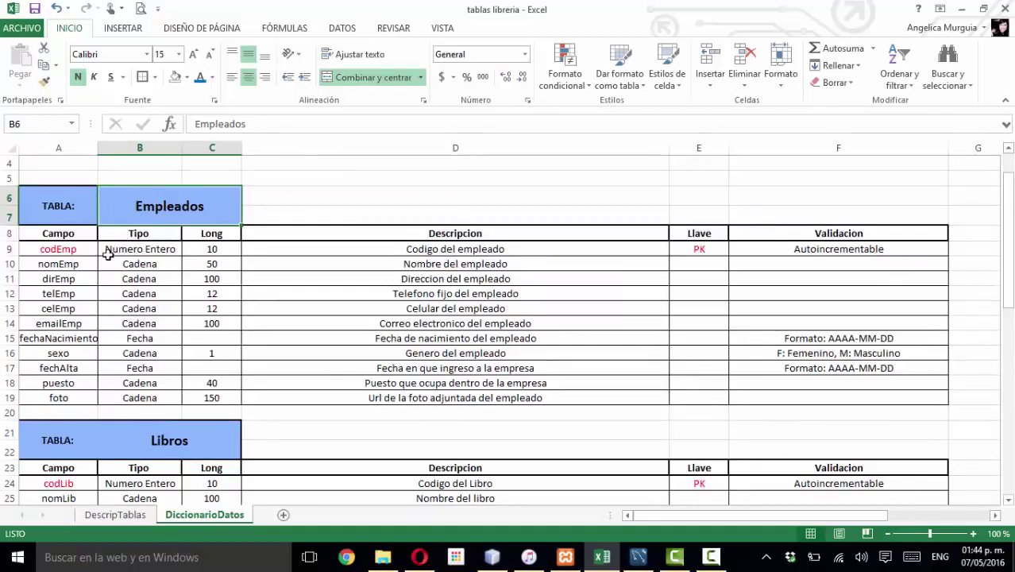
{"action": "left_click", "coordinate": [60, 234]}
{"action": "left_click_drag", "start_coordinate": [59, 250], "coordinate": [60, 393]}
{"action": "mouse_move", "coordinate": [147, 250]}
{"action": "left_mouse_down"}
{"action": "mouse_move", "coordinate": [148, 382]}
{"action": "mouse_move", "coordinate": [194, 402]}
{"action": "mouse_move", "coordinate": [165, 251]}
{"action": "left_mouse_up"}
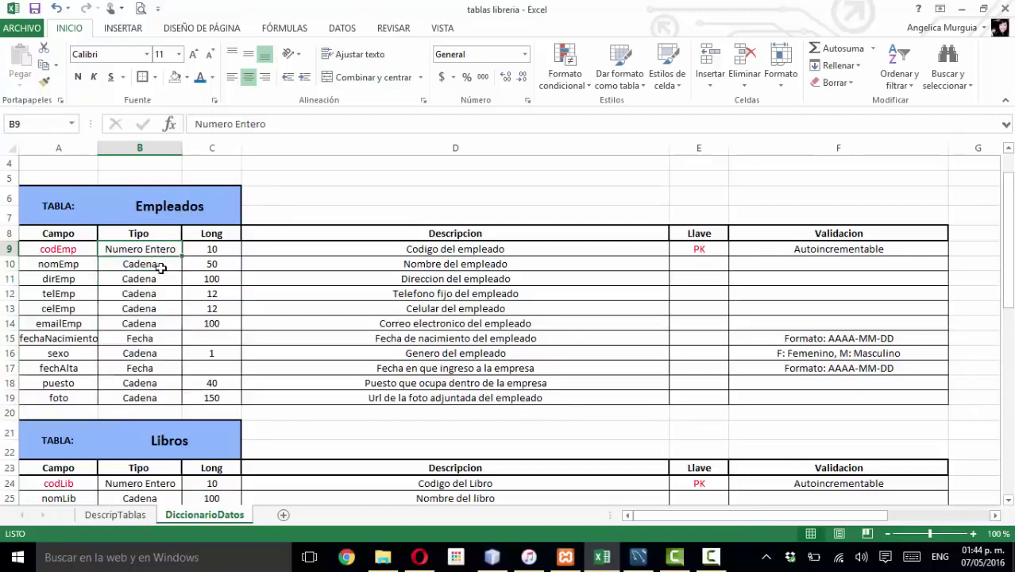
{"action": "left_click", "coordinate": [168, 264]}
{"action": "left_click", "coordinate": [163, 339]}
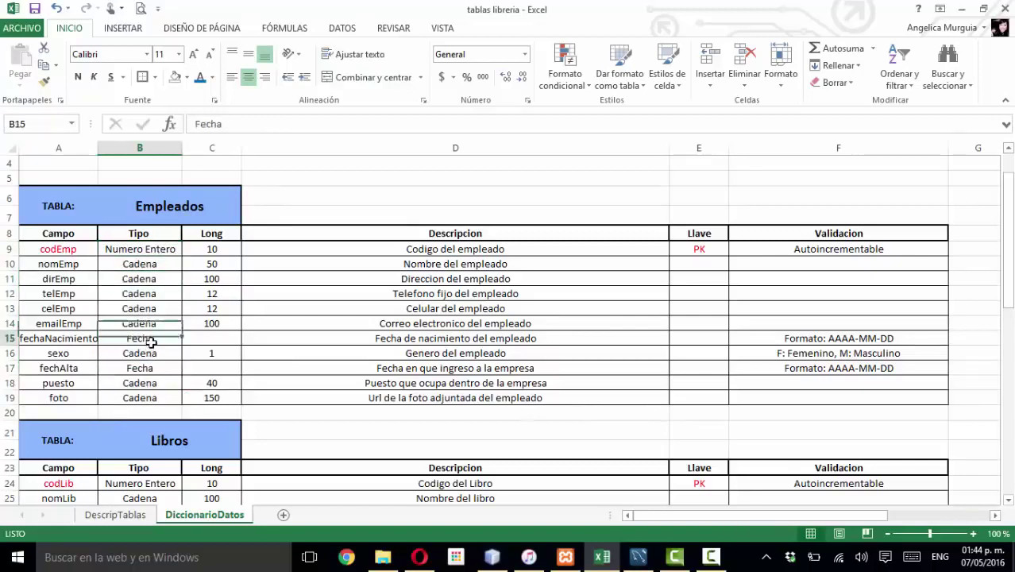
{"action": "left_click_drag", "start_coordinate": [215, 248], "coordinate": [219, 401]}
{"action": "left_click", "coordinate": [153, 312]}
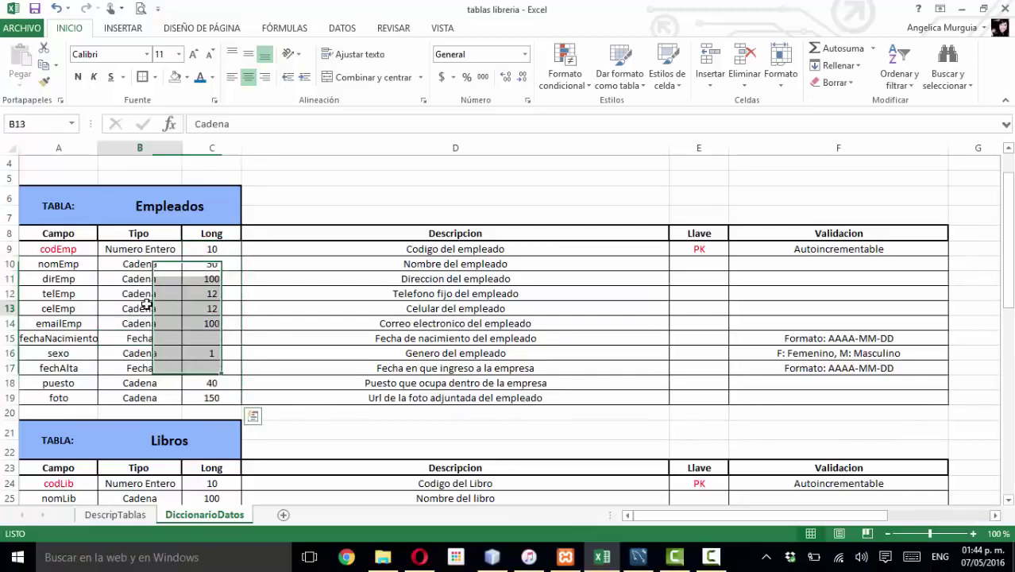
- Highlight the Empleados field descriptions and the key column with codEmp as PK
{"action": "left_click_drag", "start_coordinate": [488, 249], "coordinate": [488, 398]}
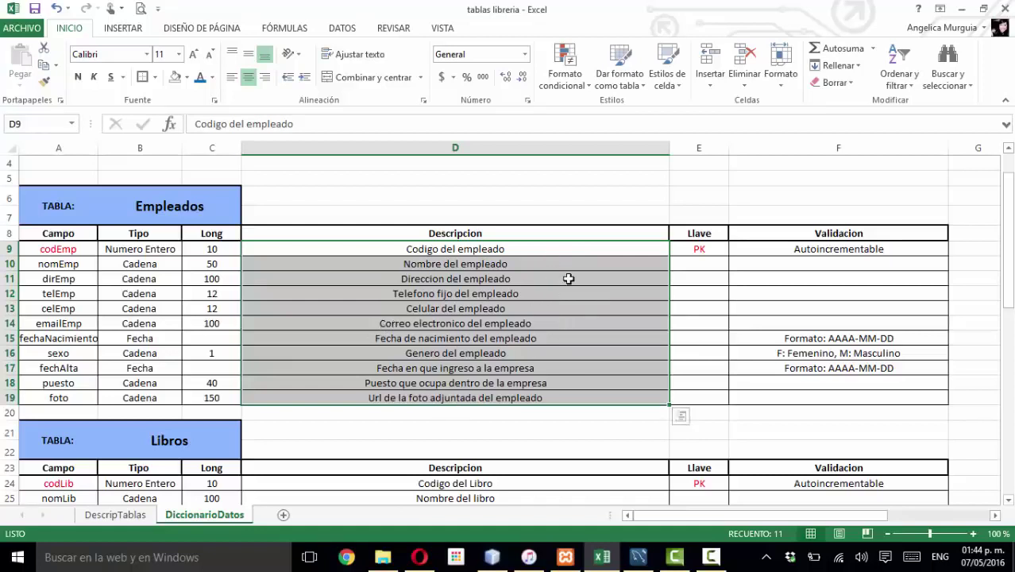
{"action": "left_click", "coordinate": [691, 249]}
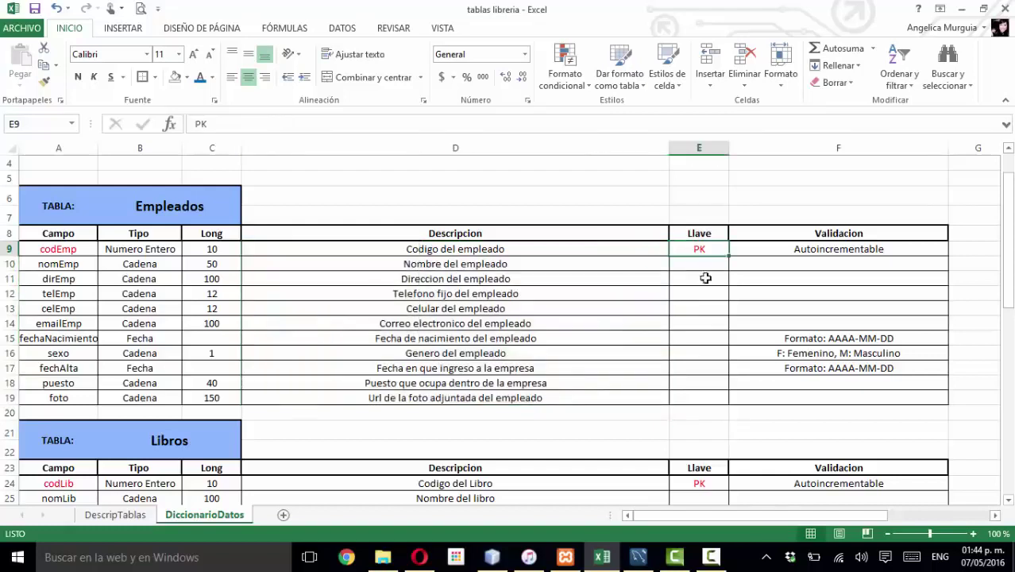
{"action": "left_click_drag", "start_coordinate": [702, 395], "coordinate": [698, 247]}
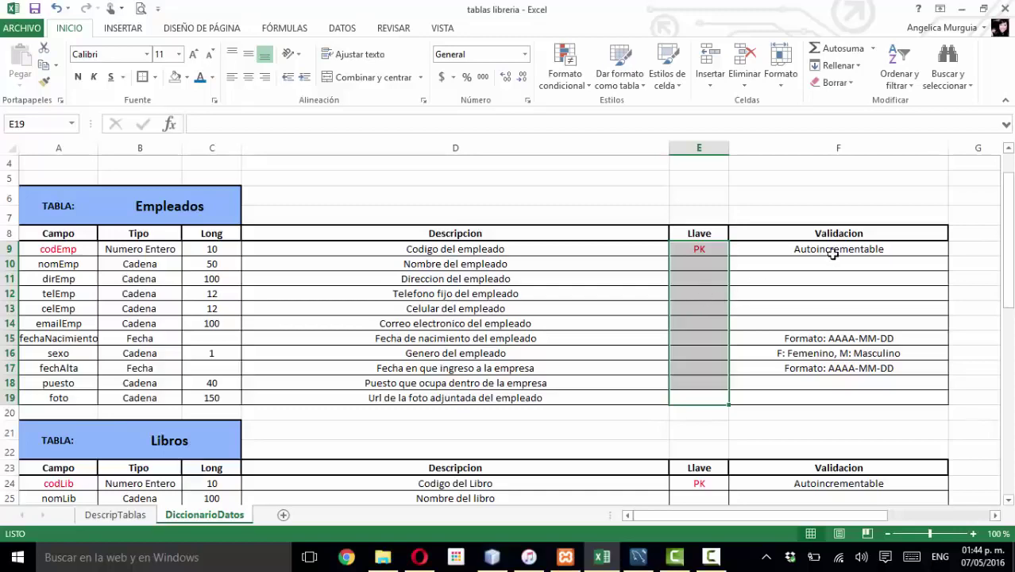
{"action": "left_click", "coordinate": [858, 251]}
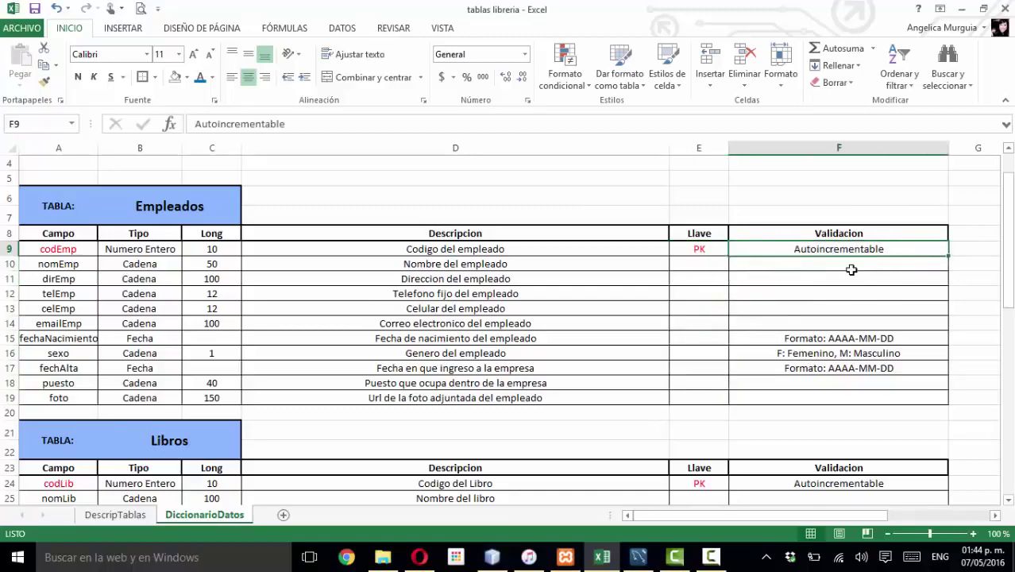
- Review the Empleados validations: Autoincrementable codEmp, AAAA-MM-DD date format and sexo F/M
{"action": "scroll", "coordinate": [851, 270], "scroll_direction": "down", "scroll_amount": 1}
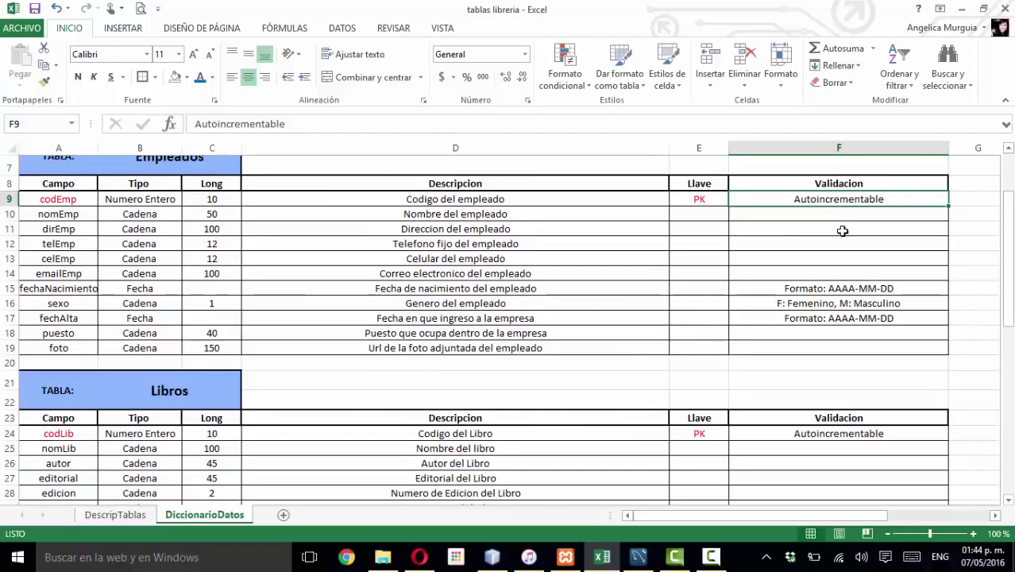
{"action": "left_click", "coordinate": [840, 231]}
{"action": "left_click", "coordinate": [839, 200]}
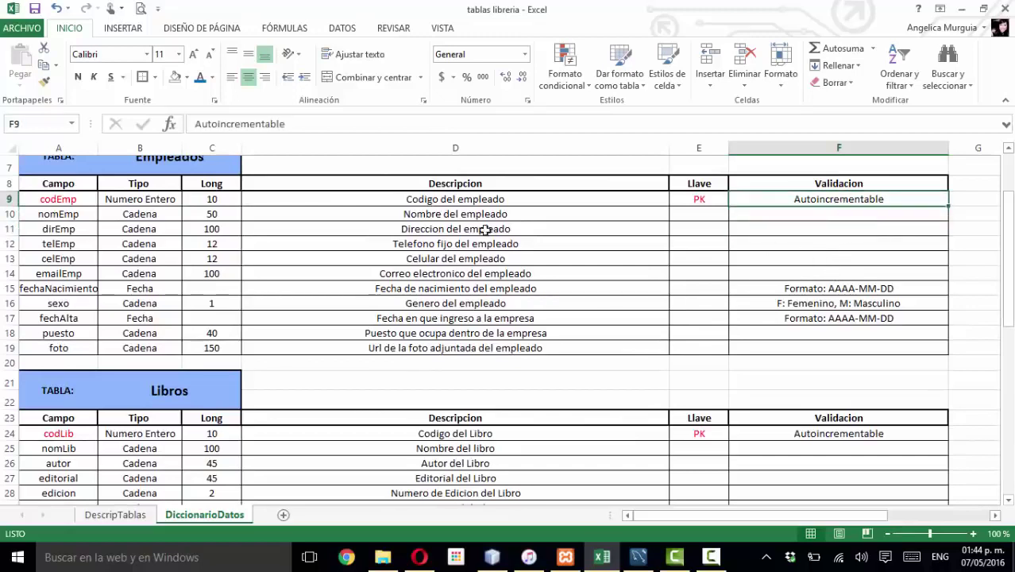
{"action": "left_click", "coordinate": [88, 201]}
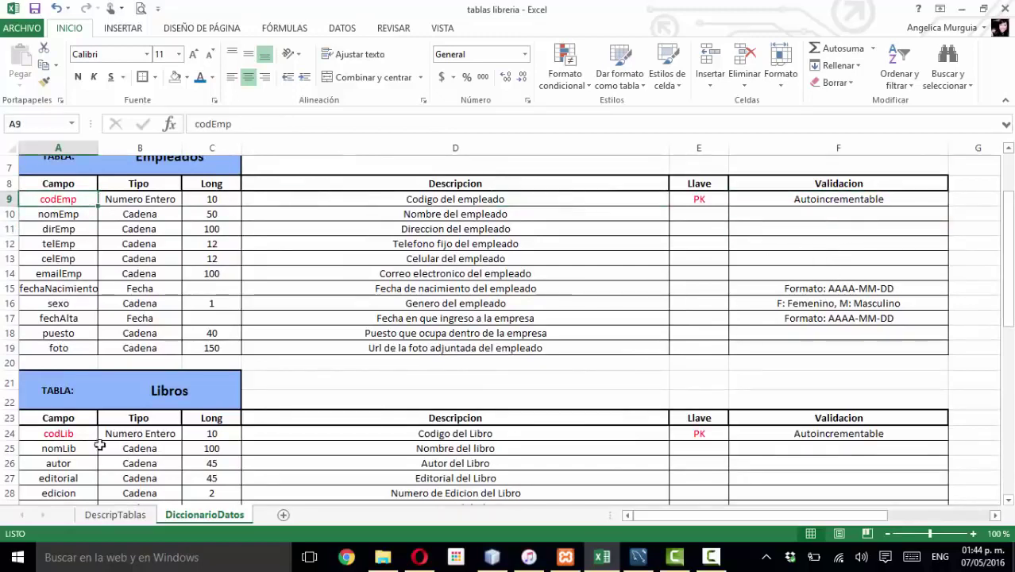
{"action": "left_click", "coordinate": [823, 200]}
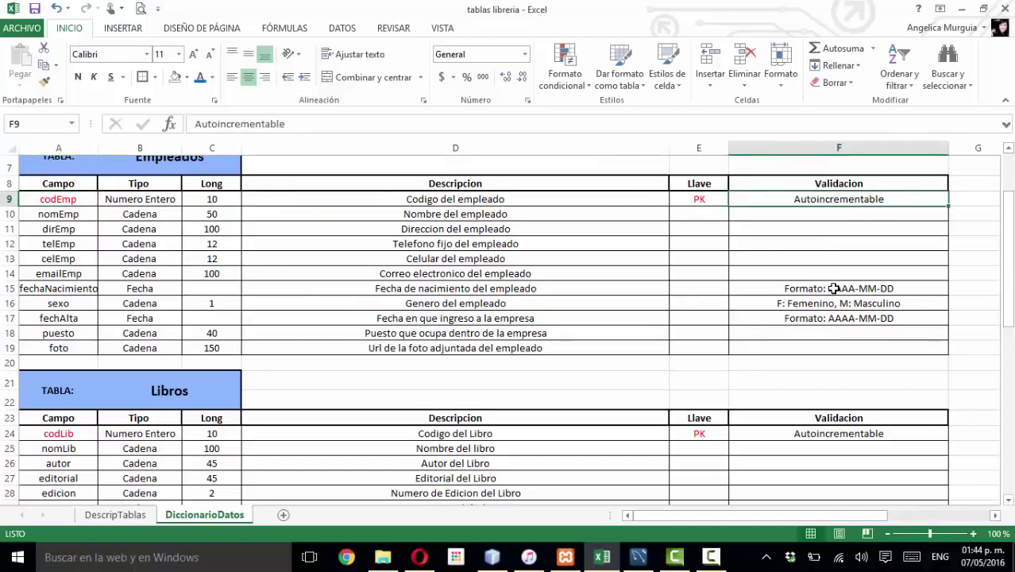
{"action": "left_click", "coordinate": [832, 288]}
{"action": "left_click", "coordinate": [845, 305]}
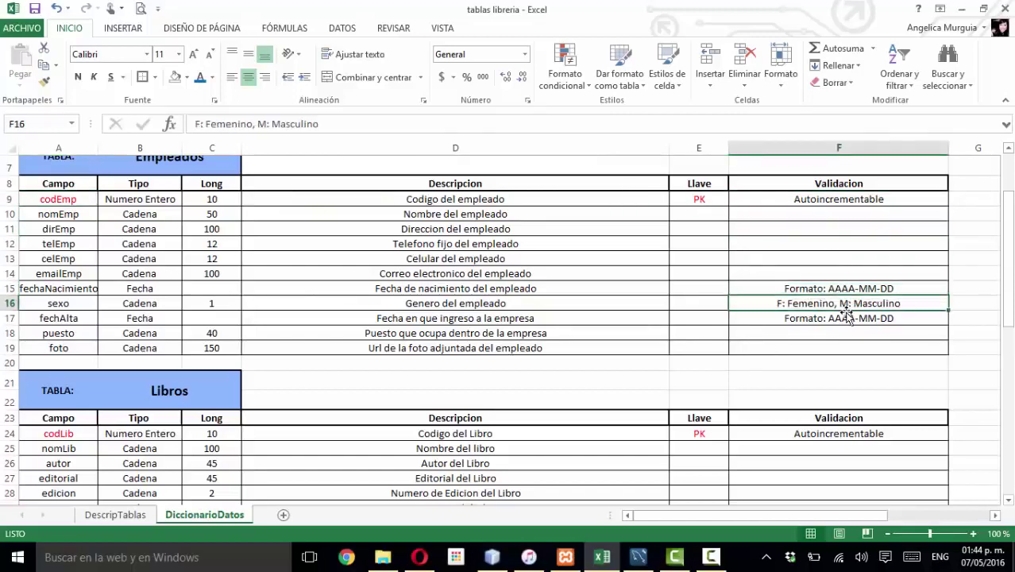
{"action": "left_click", "coordinate": [842, 290]}
{"action": "scroll", "coordinate": [830, 326], "scroll_direction": "down", "scroll_amount": 3}
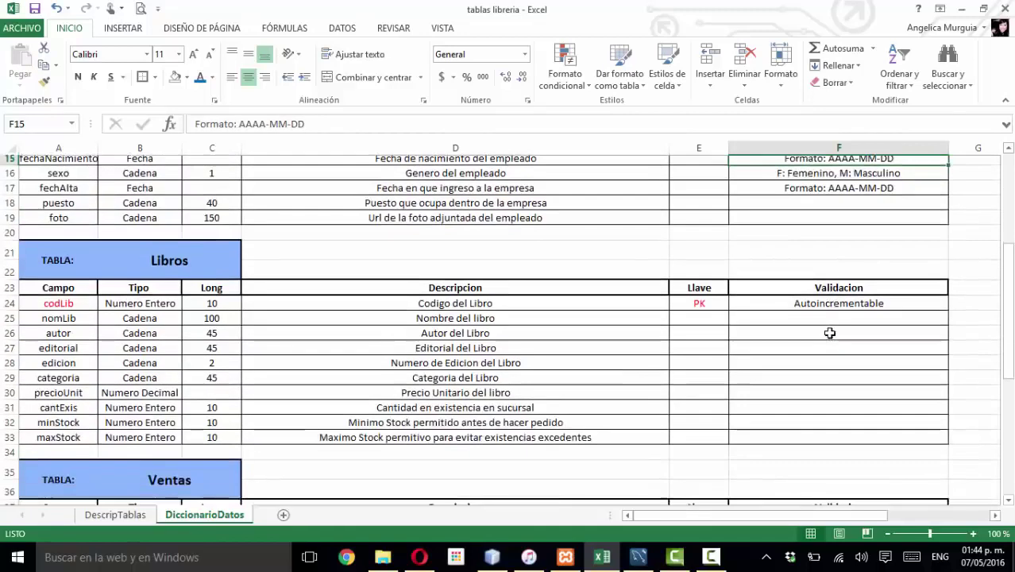
{"action": "scroll", "coordinate": [308, 314], "scroll_direction": "down", "scroll_amount": 1}
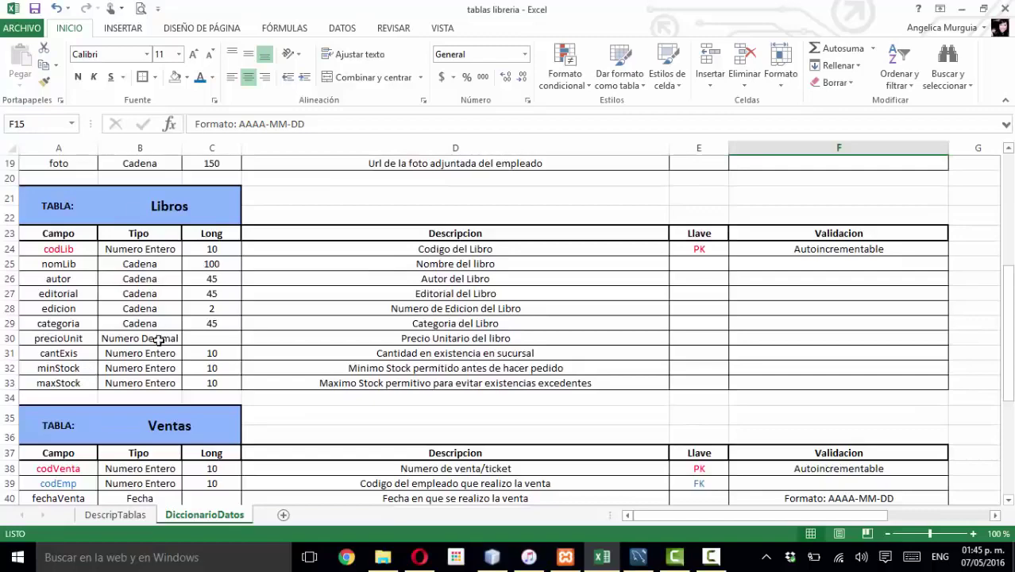
{"action": "scroll", "coordinate": [448, 302], "scroll_direction": "down", "scroll_amount": 3}
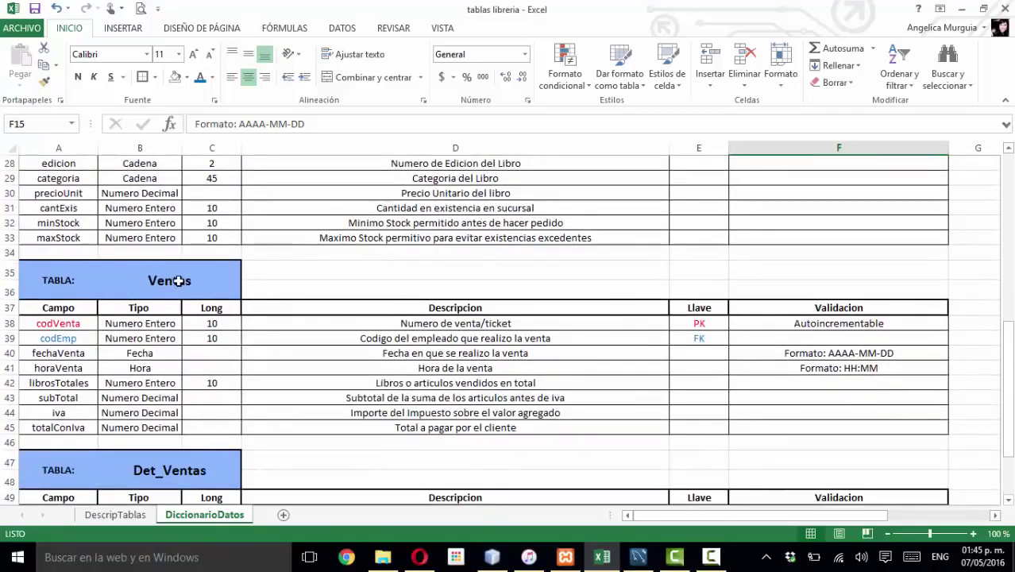
- Locate the Ventas and Det_Ventas table headings in the sheet
{"action": "left_click", "coordinate": [178, 279]}
{"action": "scroll", "coordinate": [184, 304], "scroll_direction": "down", "scroll_amount": 1}
{"action": "scroll", "coordinate": [181, 391], "scroll_direction": "down", "scroll_amount": 2}
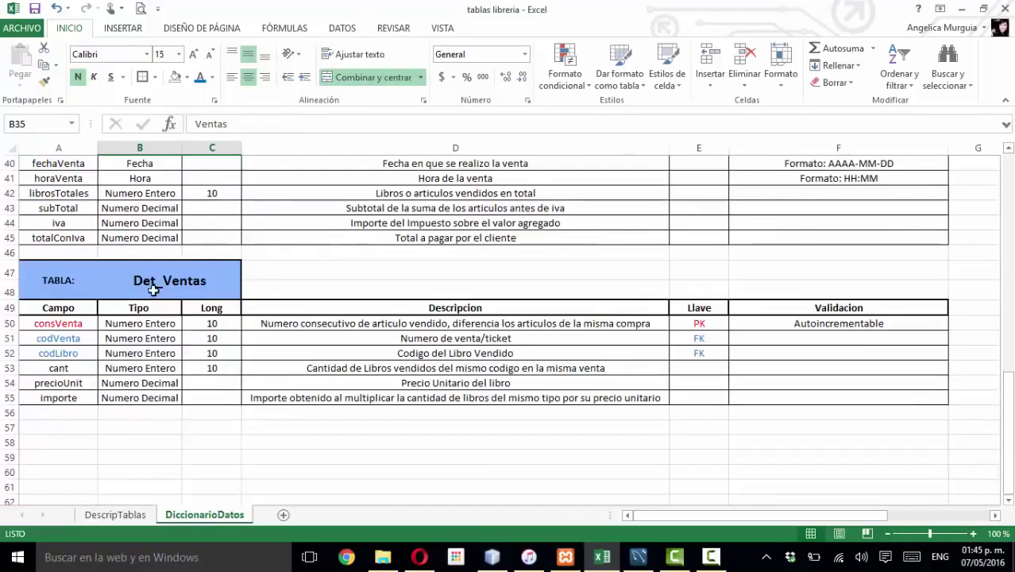
{"action": "left_click", "coordinate": [154, 290]}
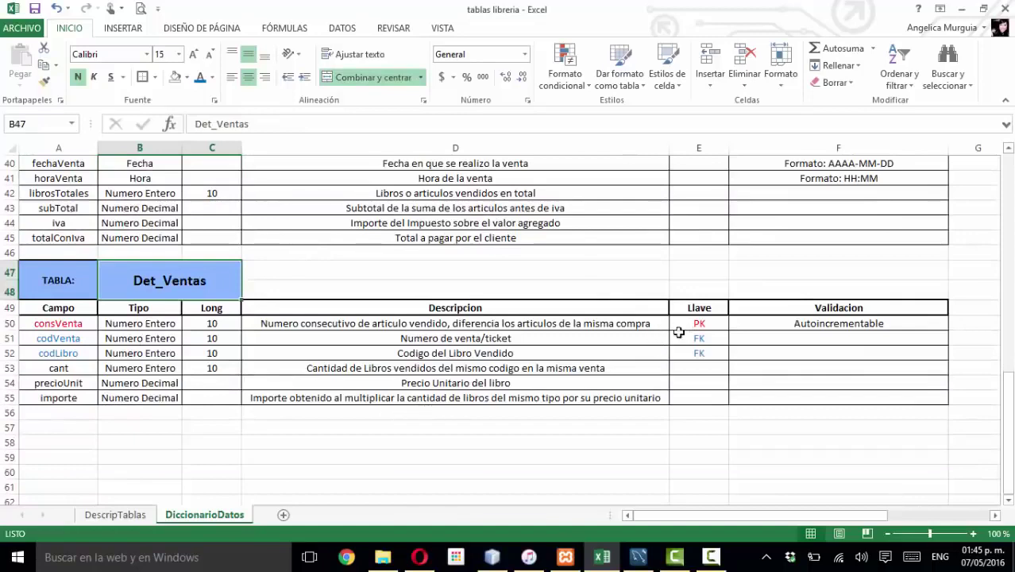
{"action": "scroll", "coordinate": [675, 338], "scroll_direction": "up", "scroll_amount": 1}
{"action": "scroll", "coordinate": [361, 303], "scroll_direction": "up", "scroll_amount": 1}
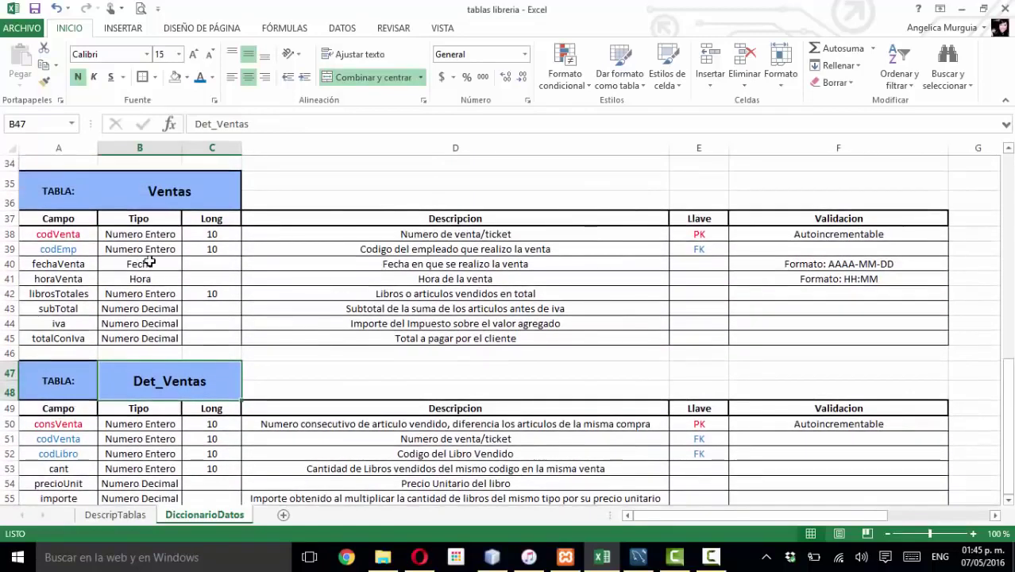
- Check the Ventas keys, codVenta PK and codEmp FK, then return to MySQL Workbench
{"action": "left_click", "coordinate": [714, 235]}
{"action": "left_click", "coordinate": [708, 251]}
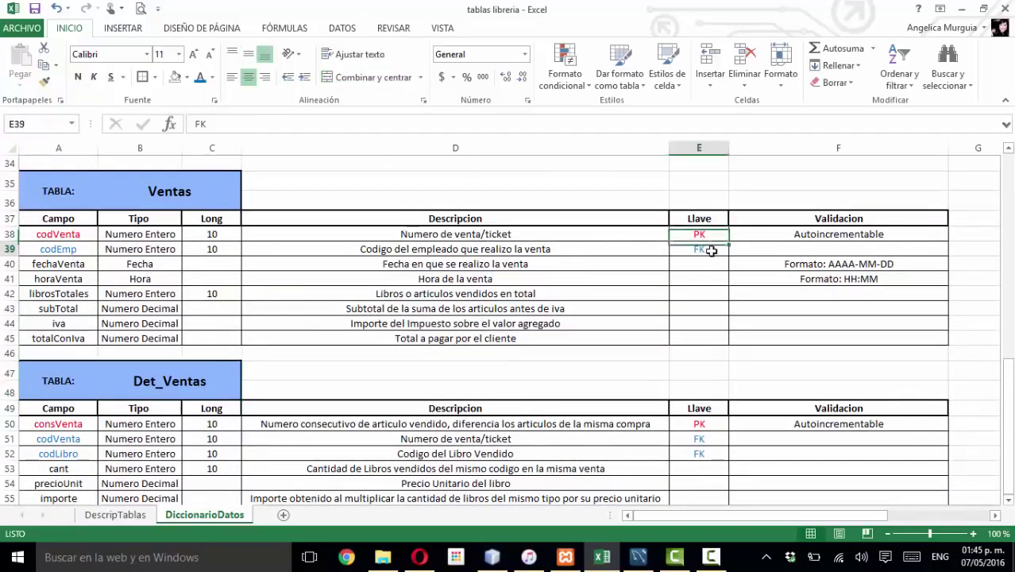
{"action": "scroll", "coordinate": [676, 291], "scroll_direction": "down", "scroll_amount": 1}
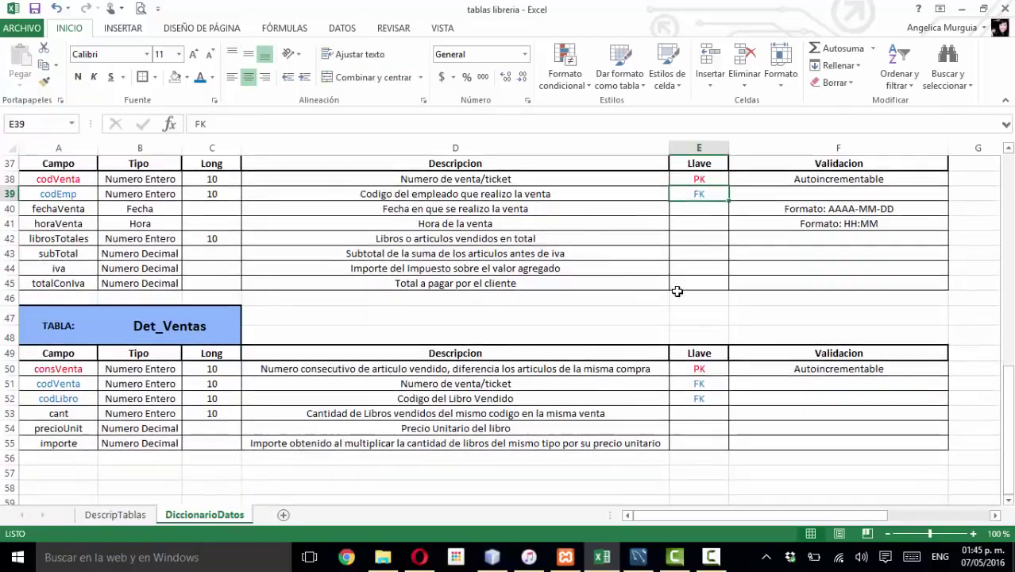
{"action": "scroll", "coordinate": [676, 291], "scroll_direction": "up", "scroll_amount": 1}
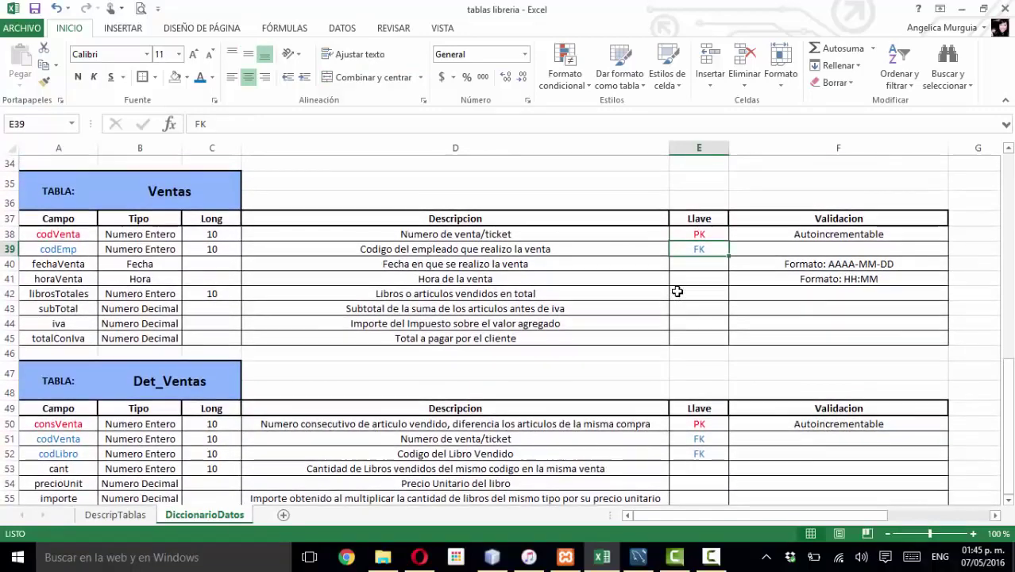
{"action": "scroll", "coordinate": [677, 292], "scroll_direction": "down", "scroll_amount": 1}
{"action": "scroll", "coordinate": [676, 291], "scroll_direction": "up", "scroll_amount": 1}
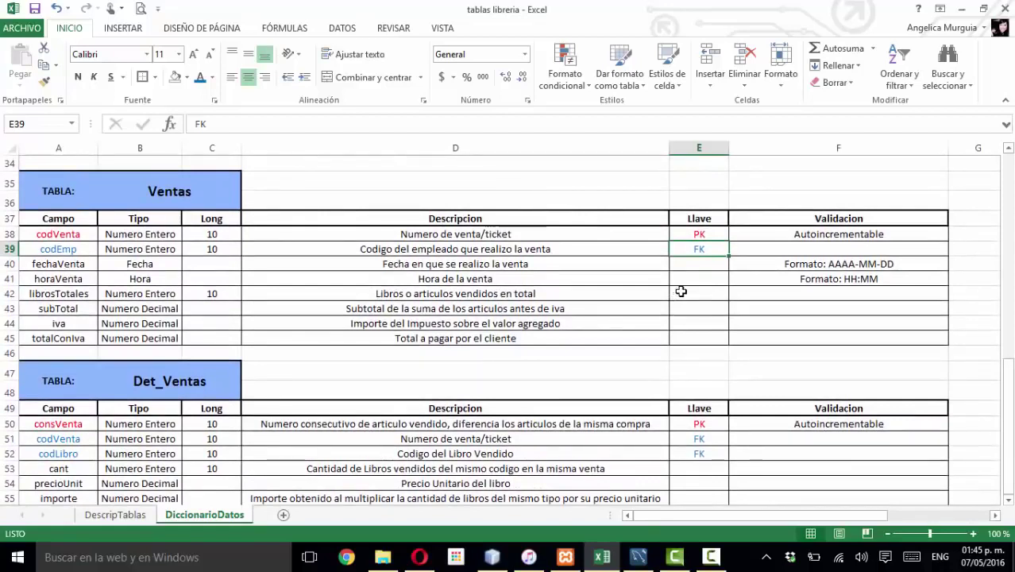
{"action": "left_click", "coordinate": [702, 233]}
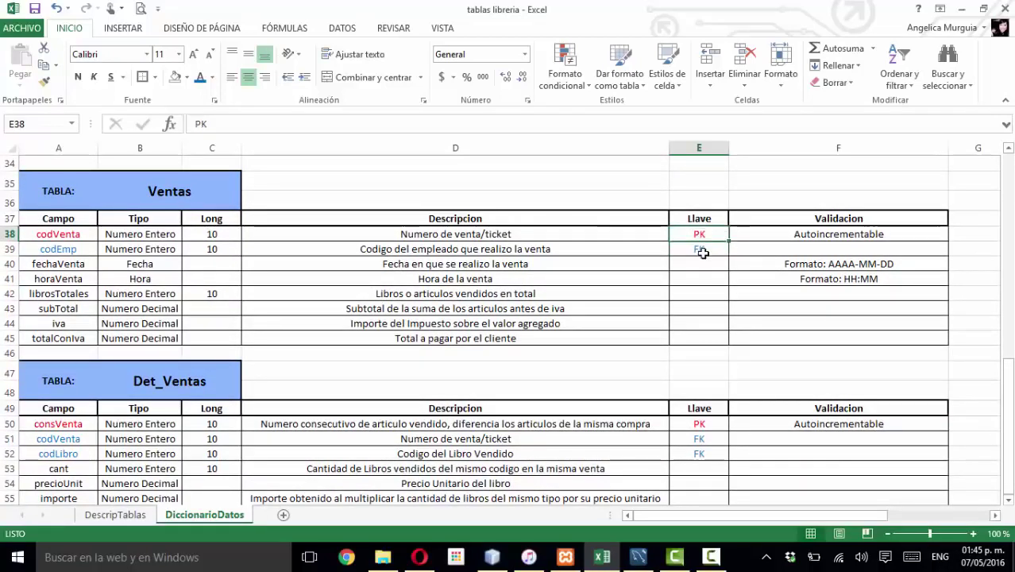
{"action": "left_click", "coordinate": [703, 252]}
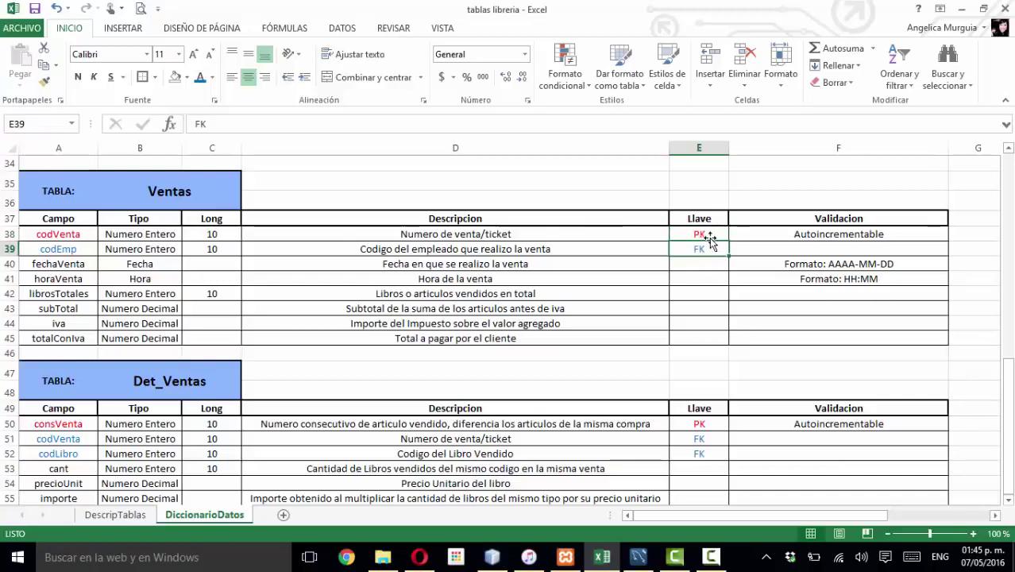
{"action": "left_click", "coordinate": [707, 233]}
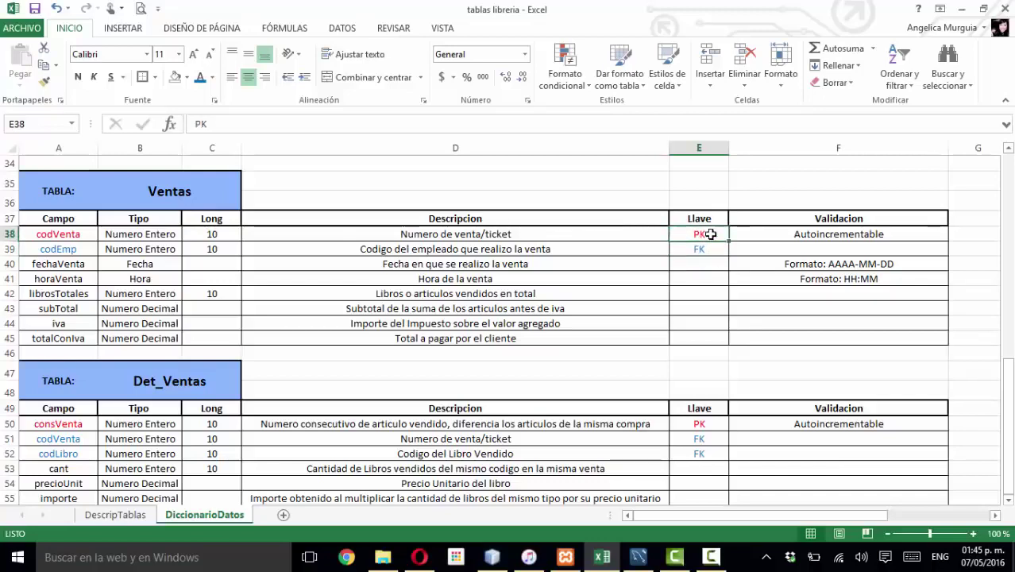
{"action": "scroll", "coordinate": [673, 337], "scroll_direction": "down", "scroll_amount": 3}
{"action": "scroll", "coordinate": [672, 402], "scroll_direction": "up", "scroll_amount": 3}
{"action": "scroll", "coordinate": [672, 403], "scroll_direction": "up", "scroll_amount": 2}
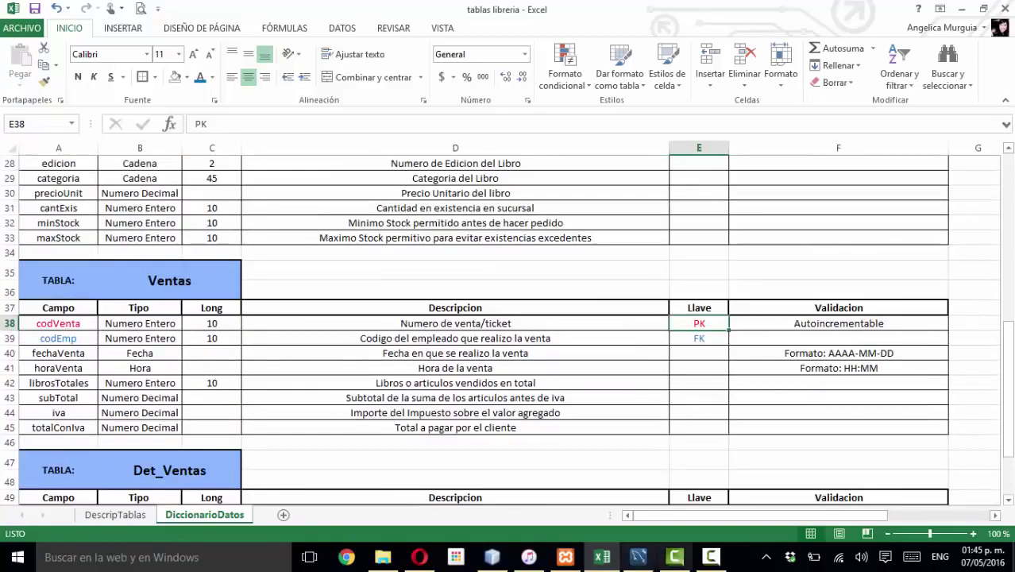
{"action": "left_click", "coordinate": [639, 557]}
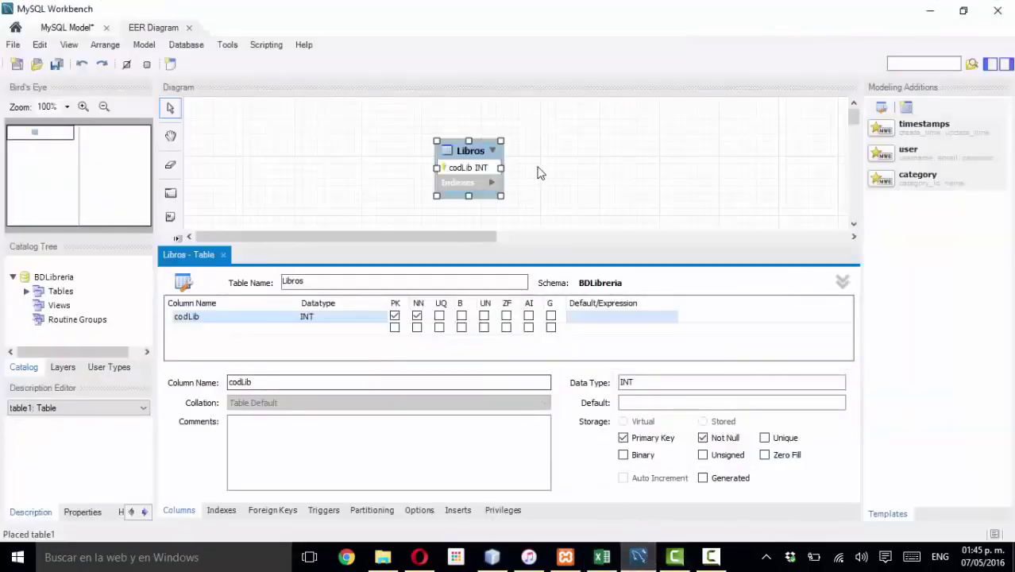
- Add a nomLib column to the Libros table, then bring the Excel data dictionary back
{"action": "double_click", "coordinate": [205, 329]}
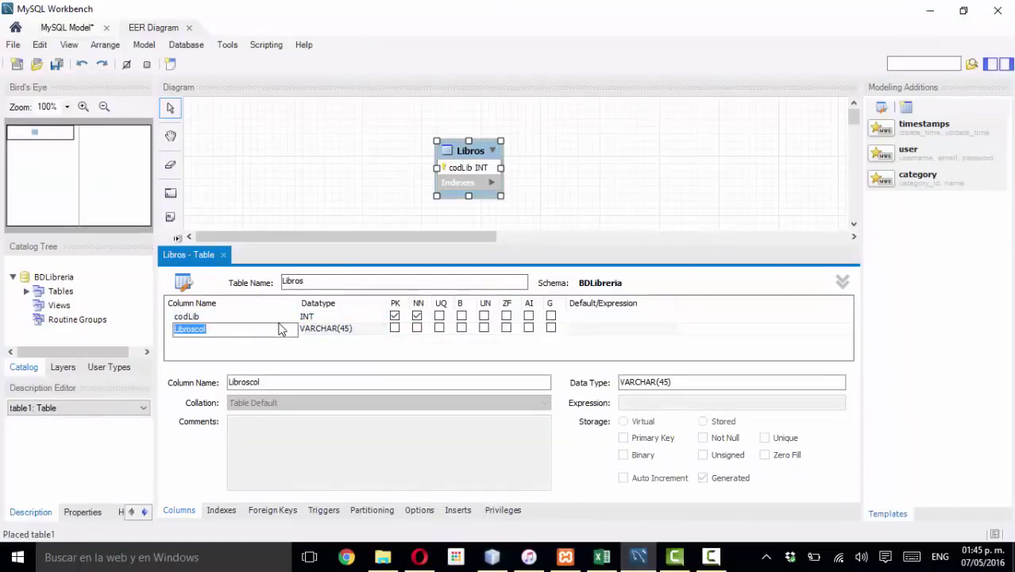
{"action": "type", "text": "nomLib"}
{"action": "key", "text": "Return"}
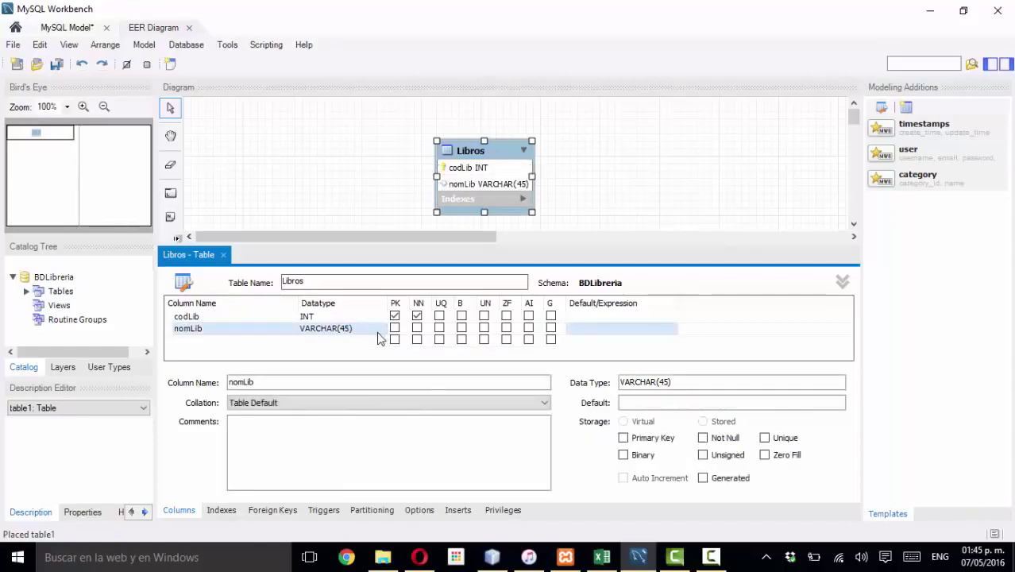
{"action": "left_click", "coordinate": [602, 557]}
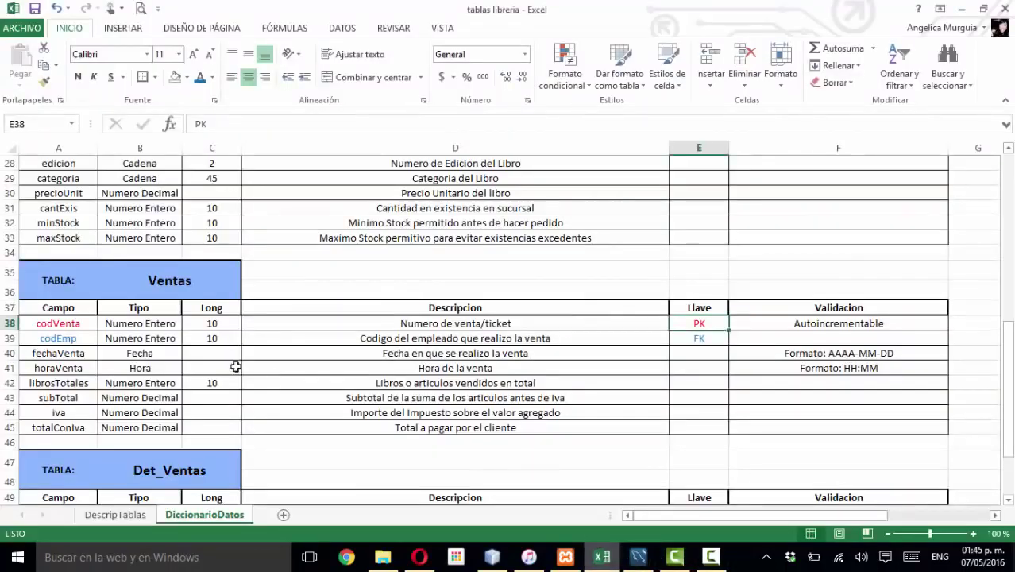
- Check the Libros entries (codLib Numero Entero, nomLib Cadena length 100), then minimize Excel
{"action": "left_click", "coordinate": [201, 353]}
{"action": "scroll", "coordinate": [195, 352], "scroll_direction": "up", "scroll_amount": 3}
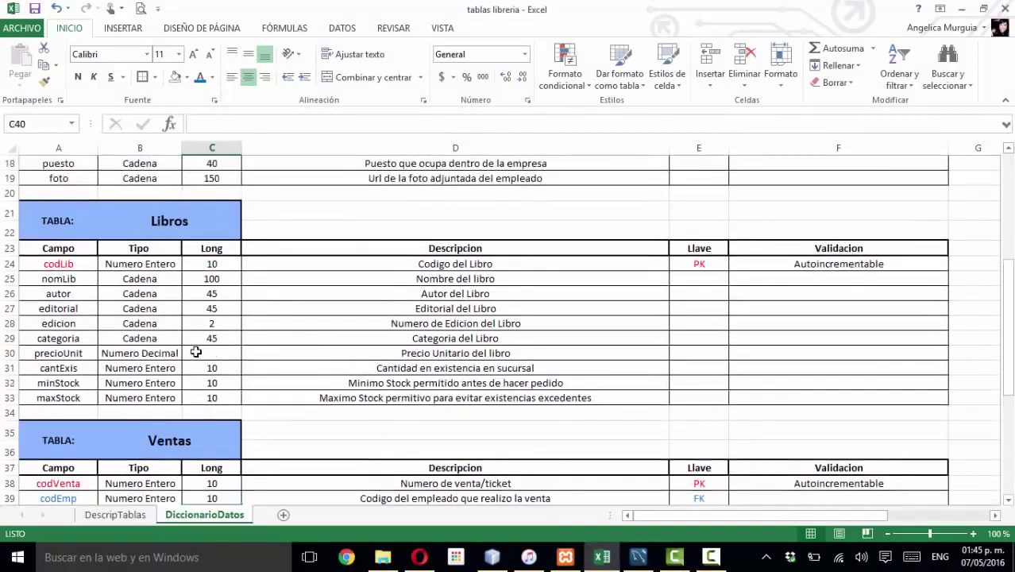
{"action": "scroll", "coordinate": [195, 352], "scroll_direction": "up", "scroll_amount": 1}
{"action": "left_click", "coordinate": [143, 294]}
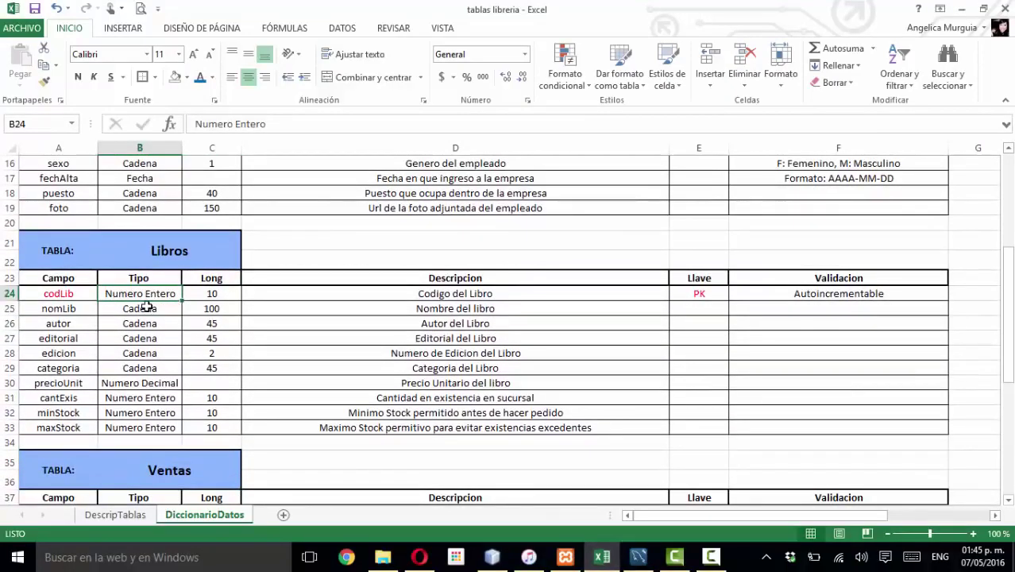
{"action": "left_click", "coordinate": [147, 309]}
{"action": "left_click", "coordinate": [206, 308]}
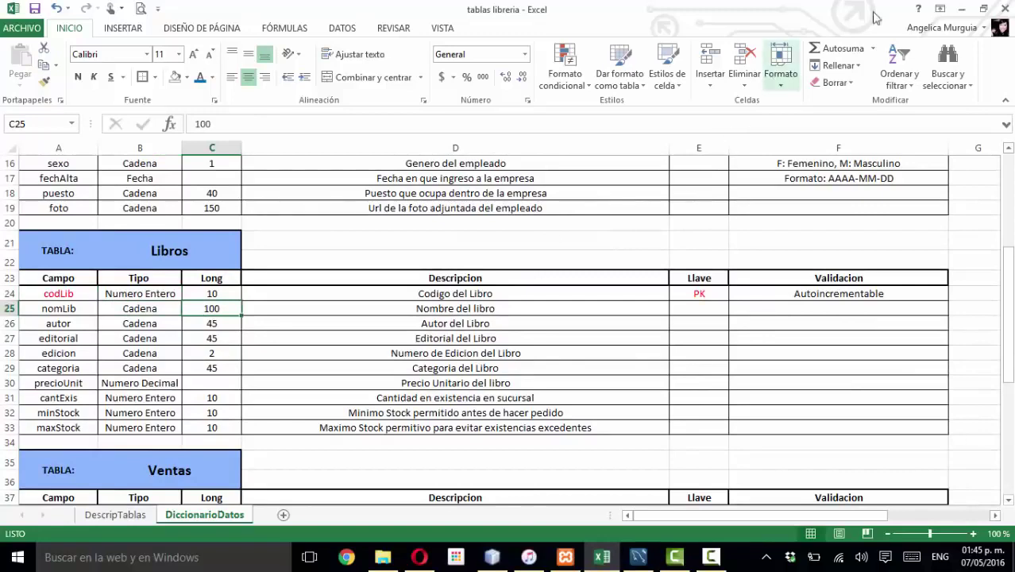
{"action": "left_click", "coordinate": [959, 10]}
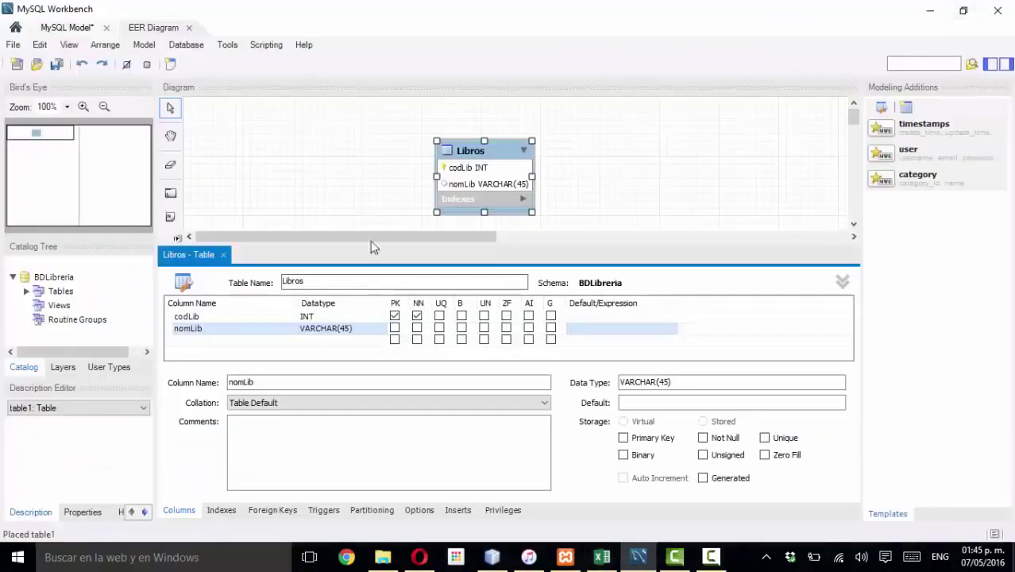
- Widen nomLib's data type to VARCHAR(100)
{"action": "left_click", "coordinate": [342, 330]}
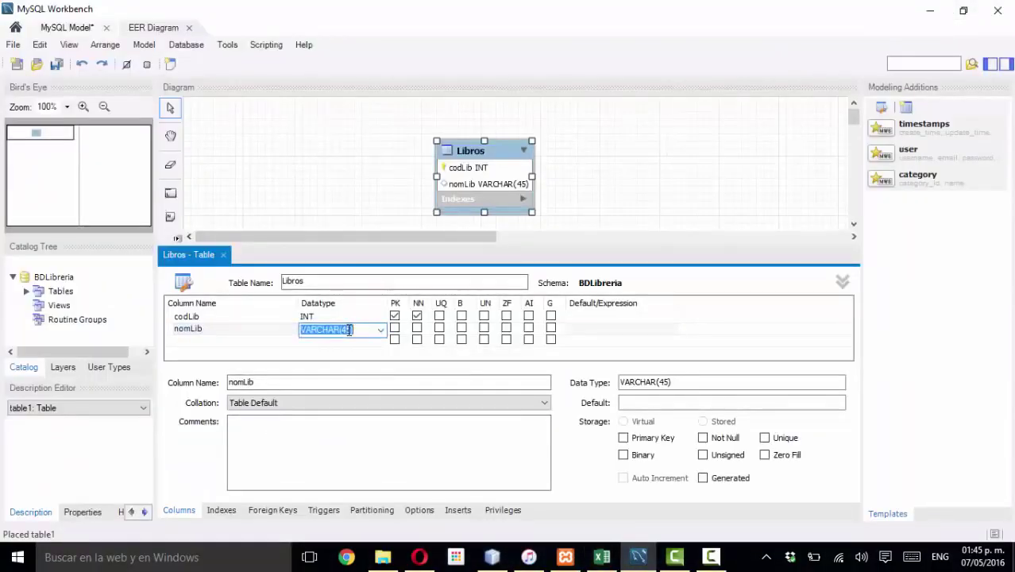
{"action": "left_click", "coordinate": [350, 330]}
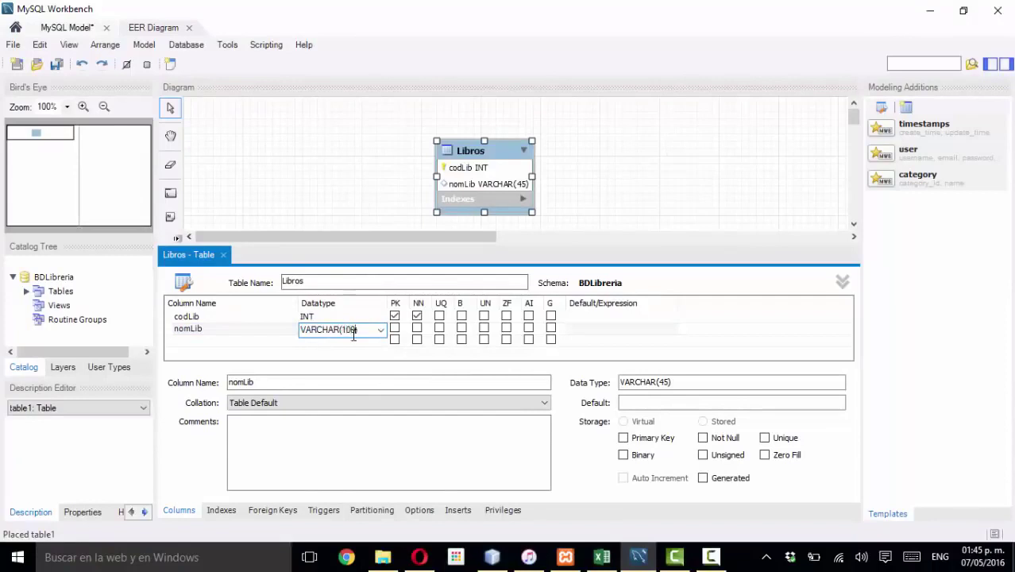
{"action": "left_click", "coordinate": [214, 344]}
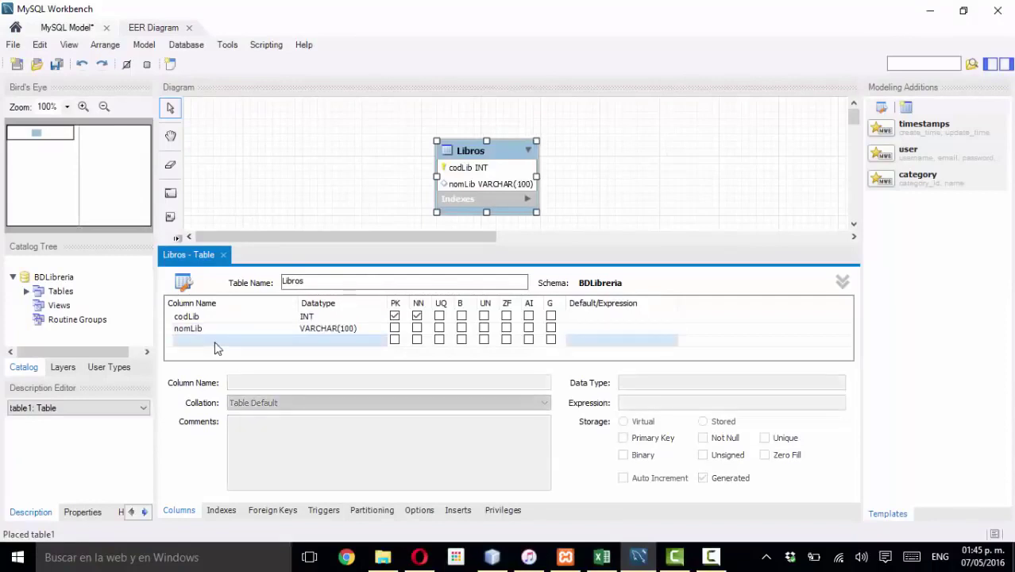
- Add the autor and editorial columns to Libros
{"action": "left_click", "coordinate": [215, 342]}
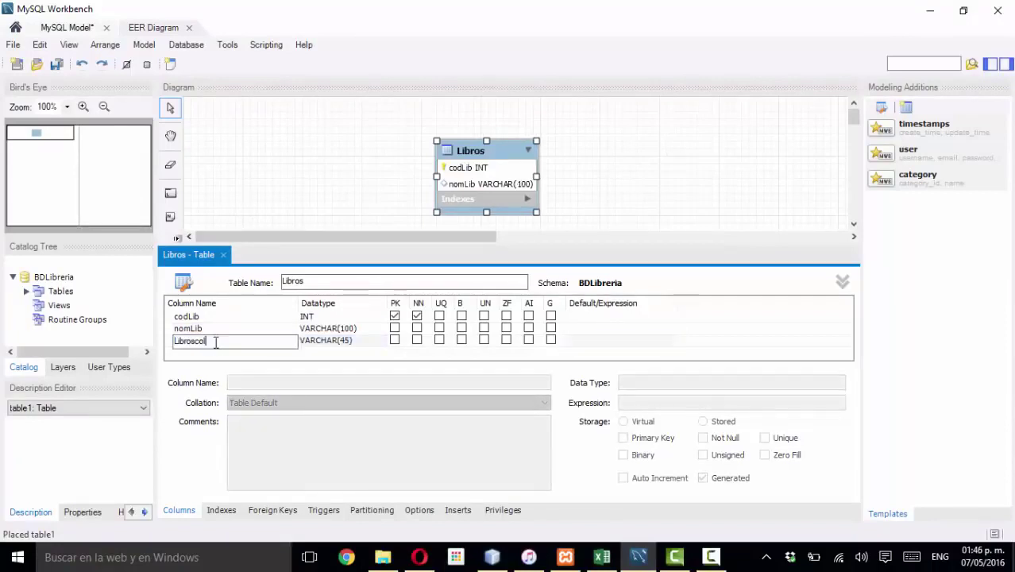
{"action": "left_click_drag", "start_coordinate": [219, 339], "coordinate": [174, 339]}
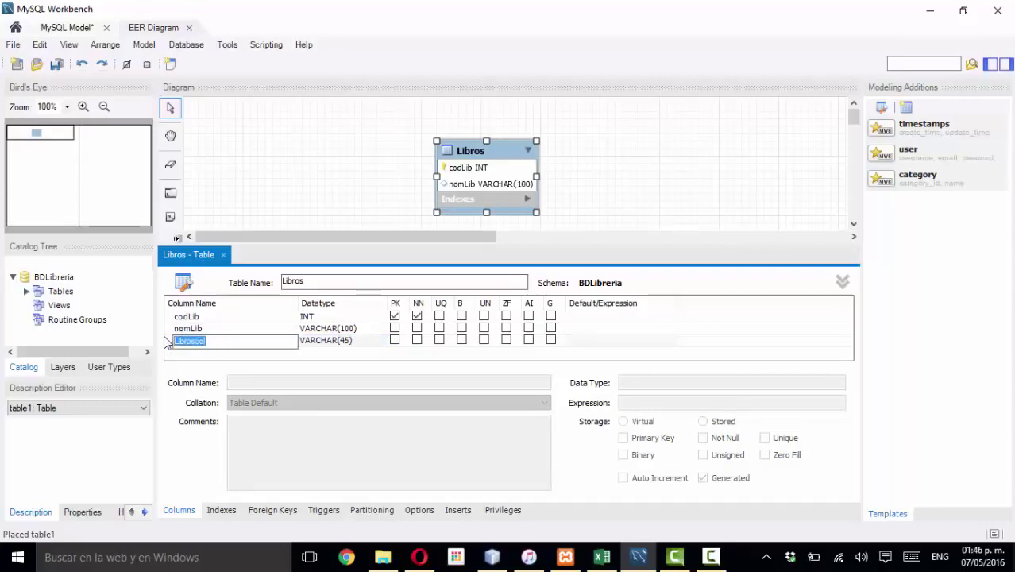
{"action": "type", "text": "autor"}
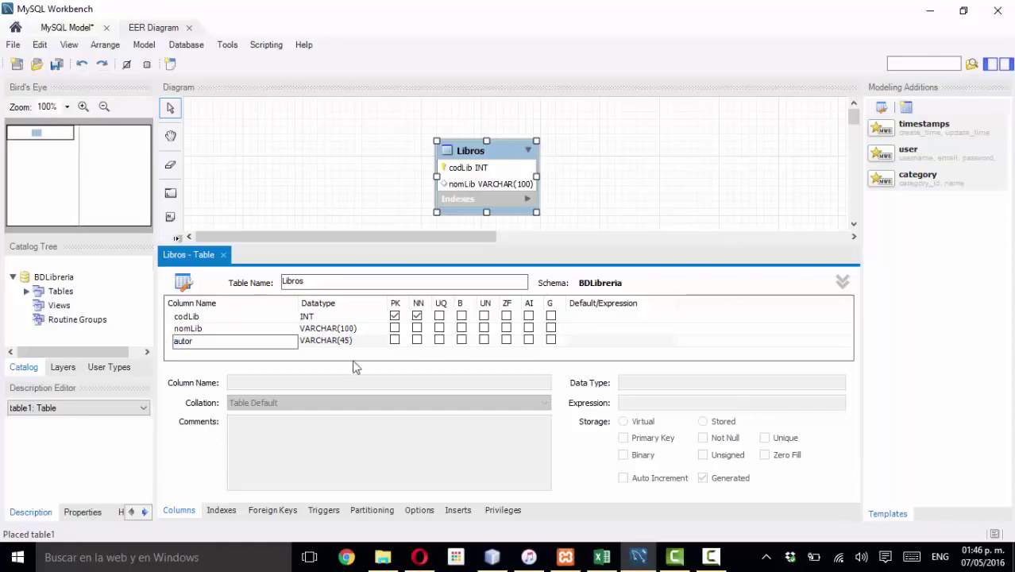
{"action": "left_click", "coordinate": [281, 358]}
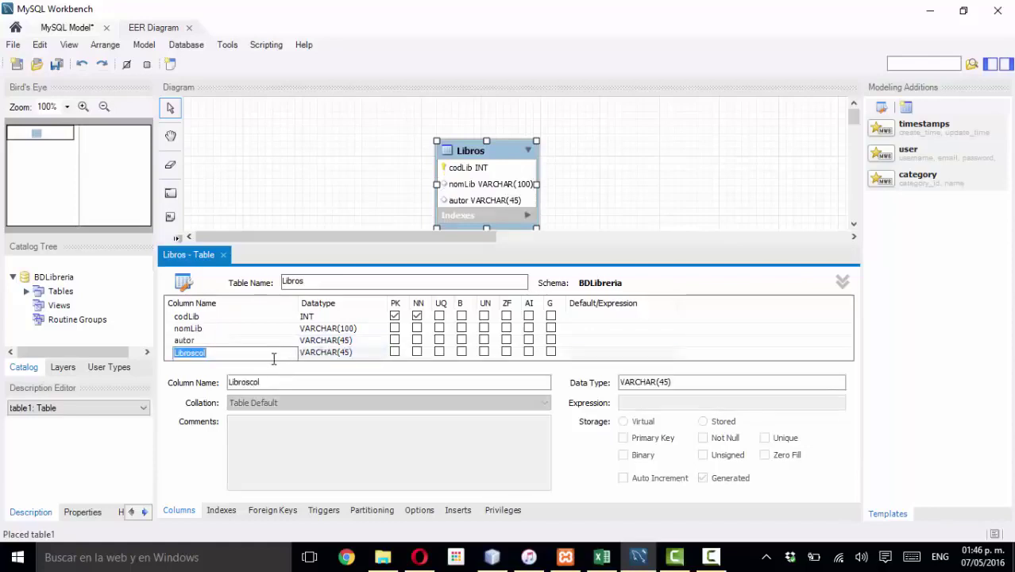
{"action": "type", "text": "editorial"}
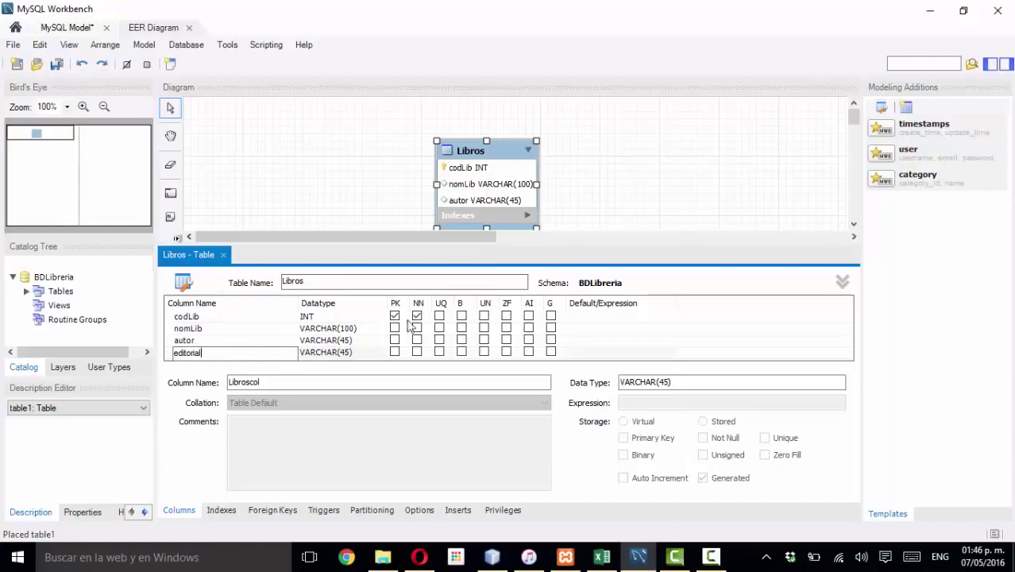
{"action": "left_click", "coordinate": [357, 329]}
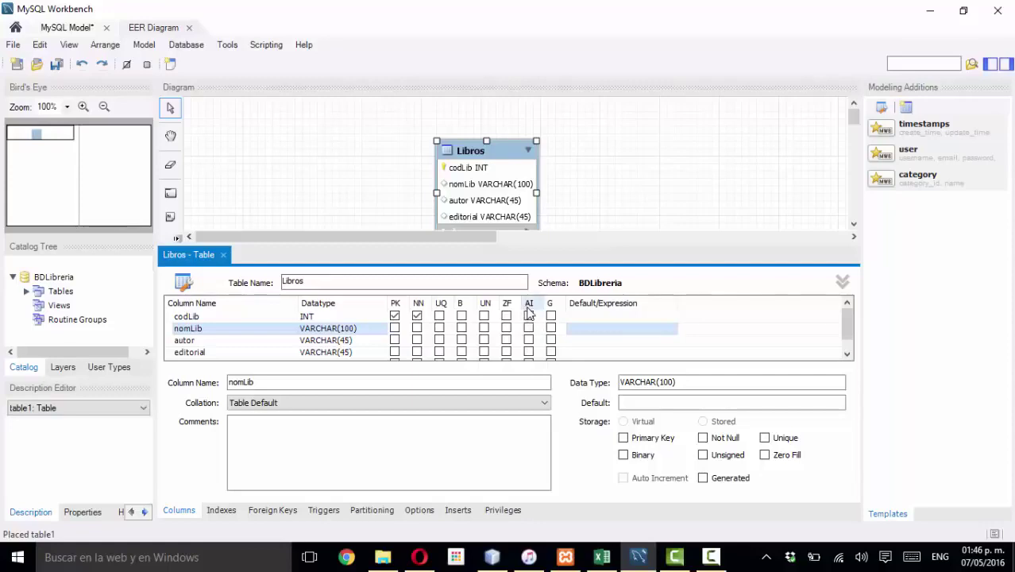
- Tick AI on the codLib row to make it auto-increment
{"action": "left_click", "coordinate": [528, 316]}
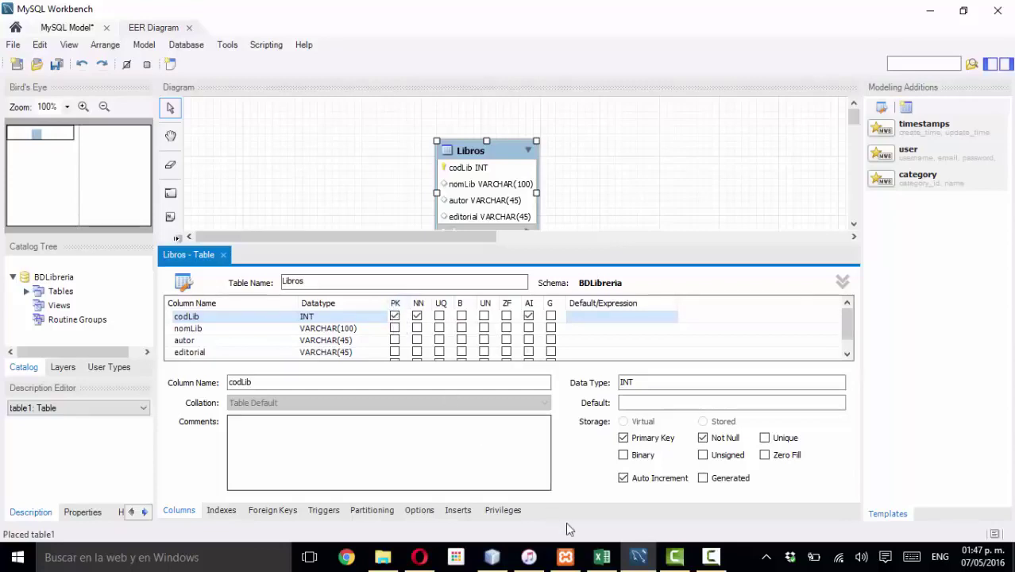
{"action": "left_click", "coordinate": [601, 556]}
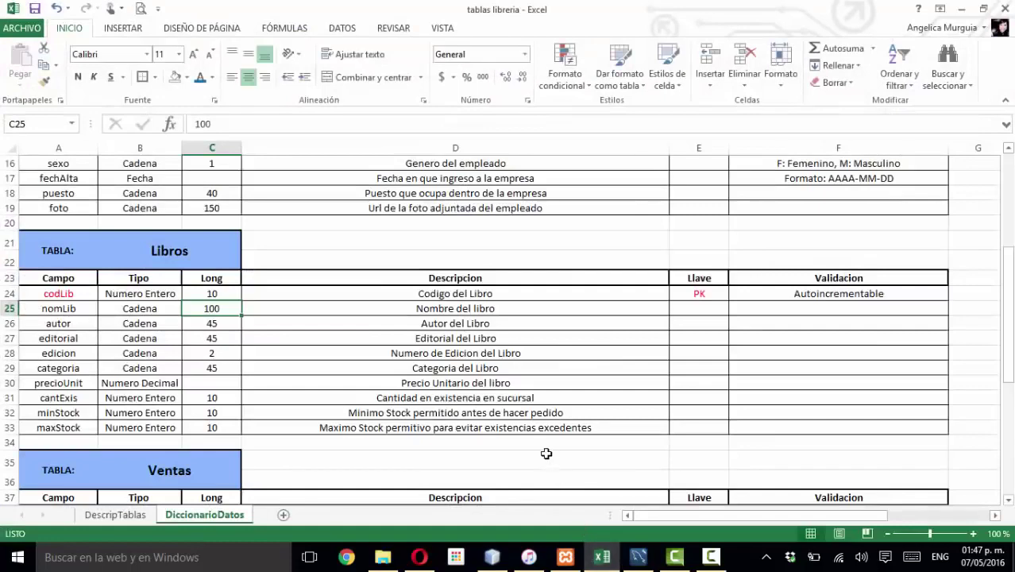
{"action": "left_click", "coordinate": [694, 295]}
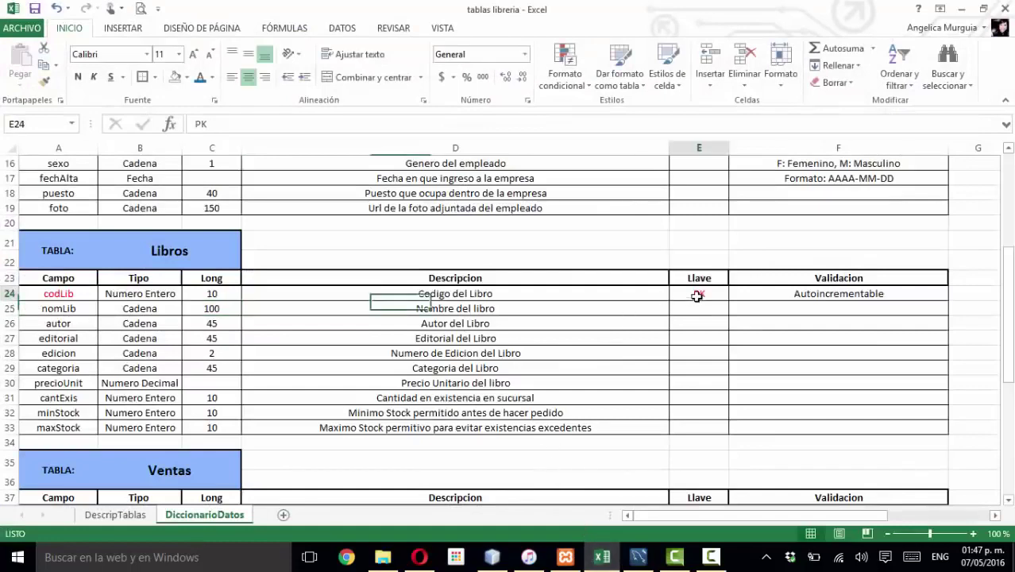
{"action": "left_click", "coordinate": [35, 297]}
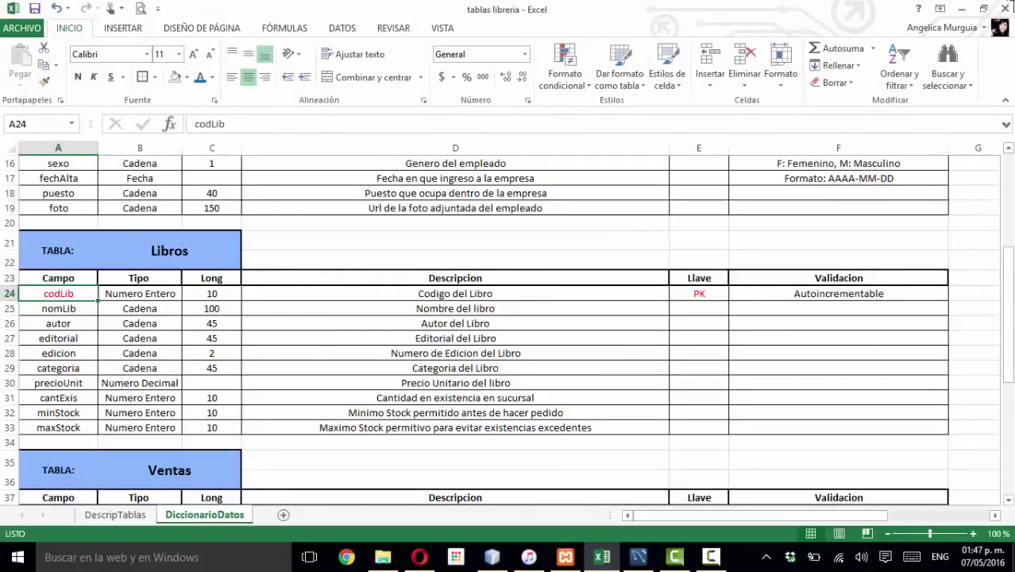
{"action": "left_click", "coordinate": [961, 9]}
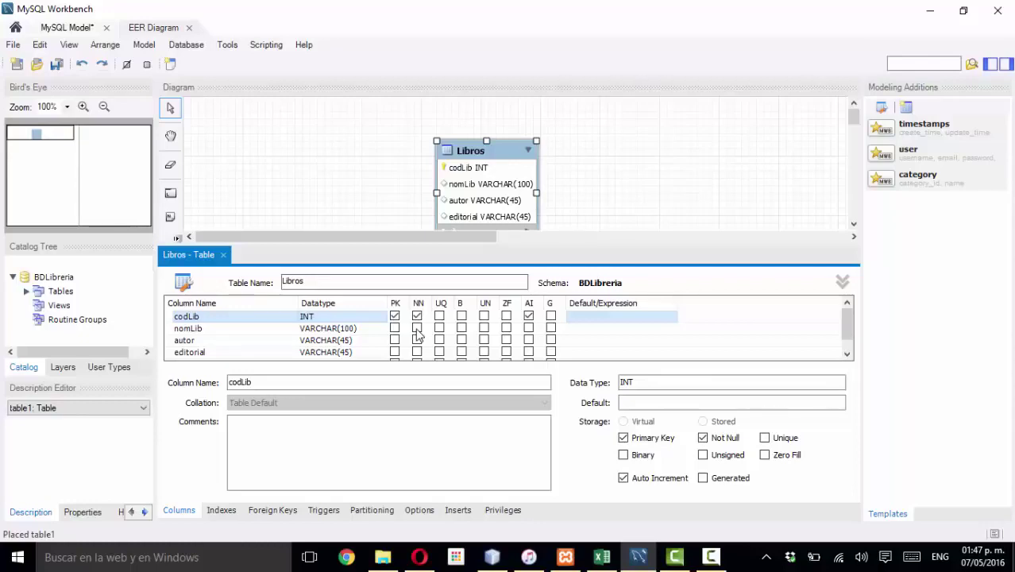
- Review the editorial column and move the Libros table a little higher on the canvas
{"action": "left_click", "coordinate": [257, 354]}
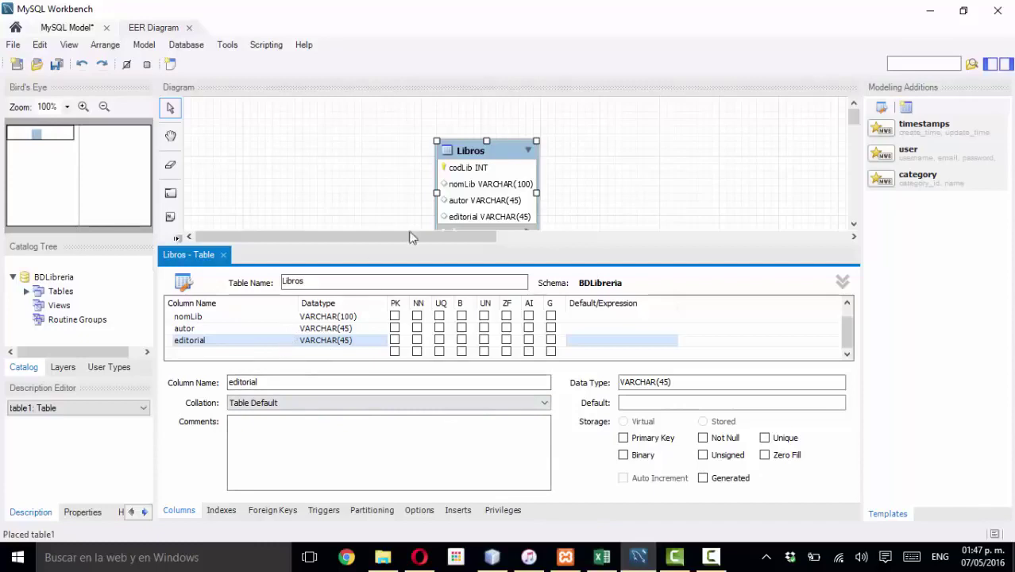
{"action": "left_click_drag", "start_coordinate": [483, 151], "coordinate": [489, 120]}
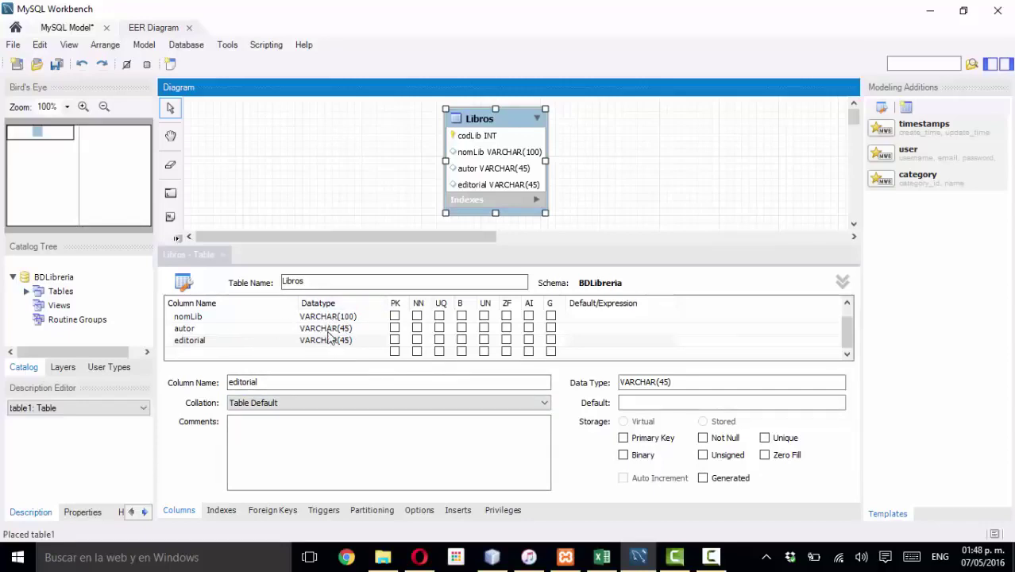
{"action": "left_click", "coordinate": [268, 202]}
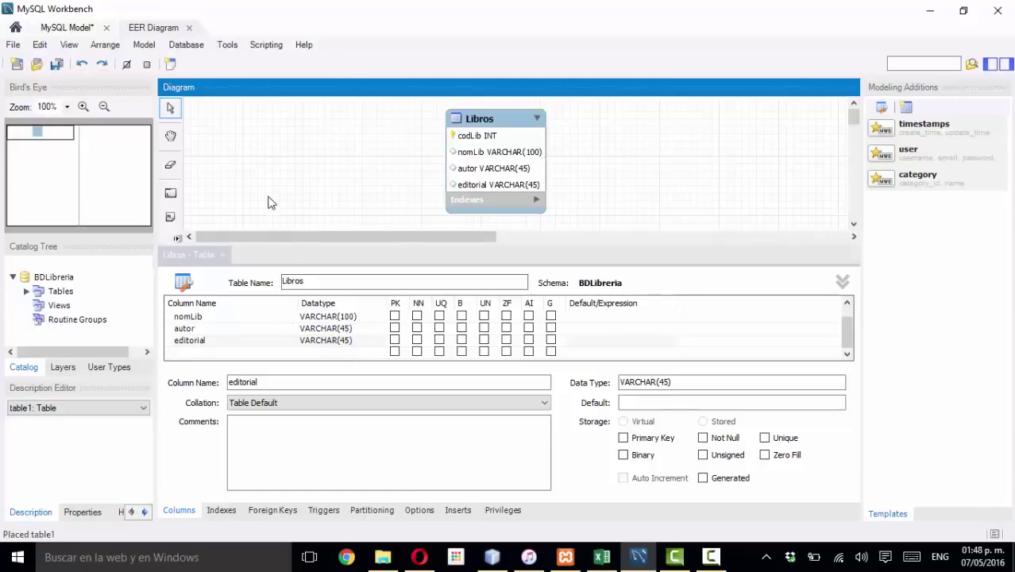
{"action": "scroll", "coordinate": [268, 203], "scroll_direction": "down", "scroll_amount": 1}
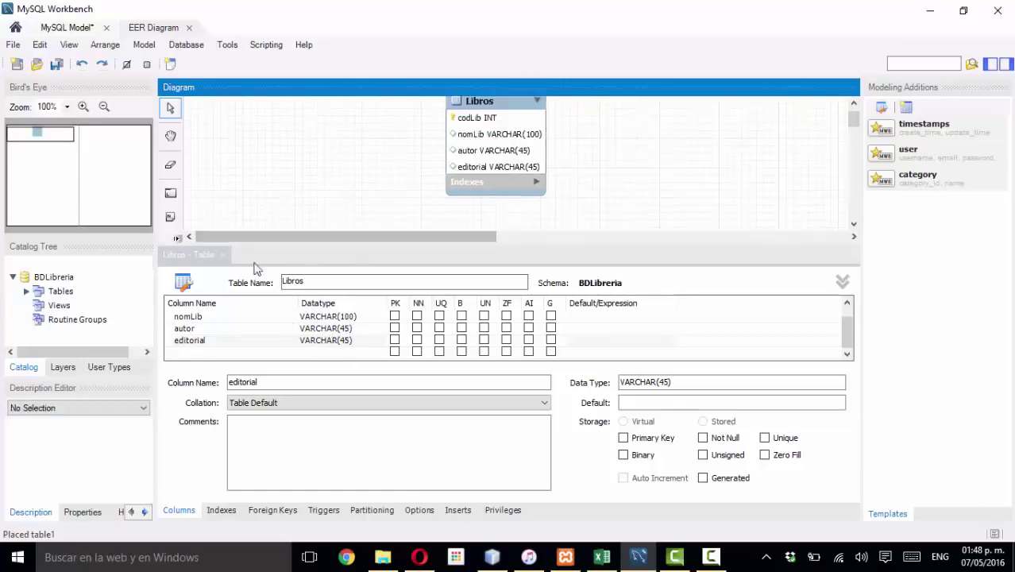
{"action": "scroll", "coordinate": [570, 162], "scroll_direction": "up", "scroll_amount": 1}
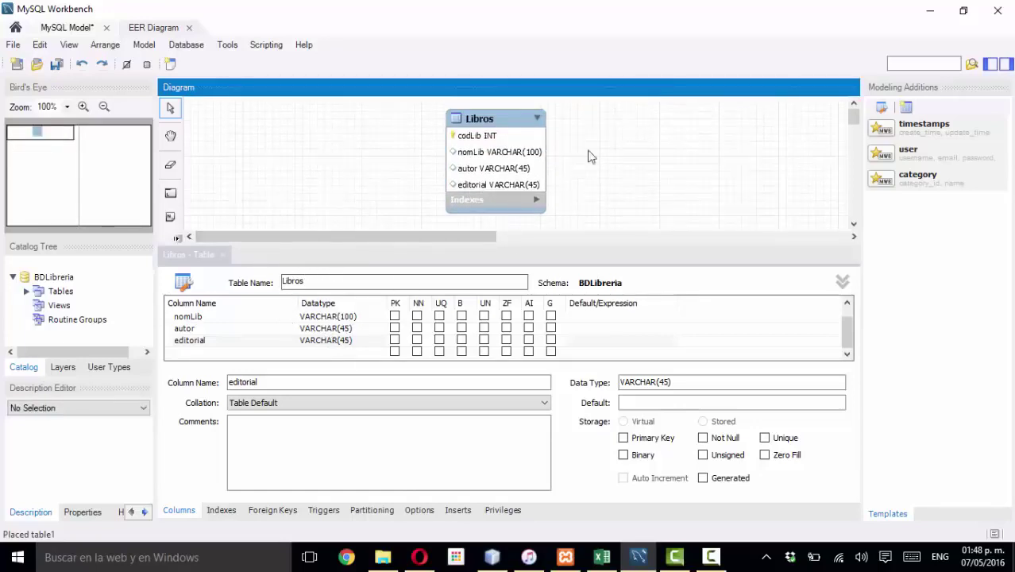
- Close the Libros editor, place a new table on the diagram and name it Empleados
{"action": "left_click", "coordinate": [224, 256]}
{"action": "left_click", "coordinate": [170, 269]}
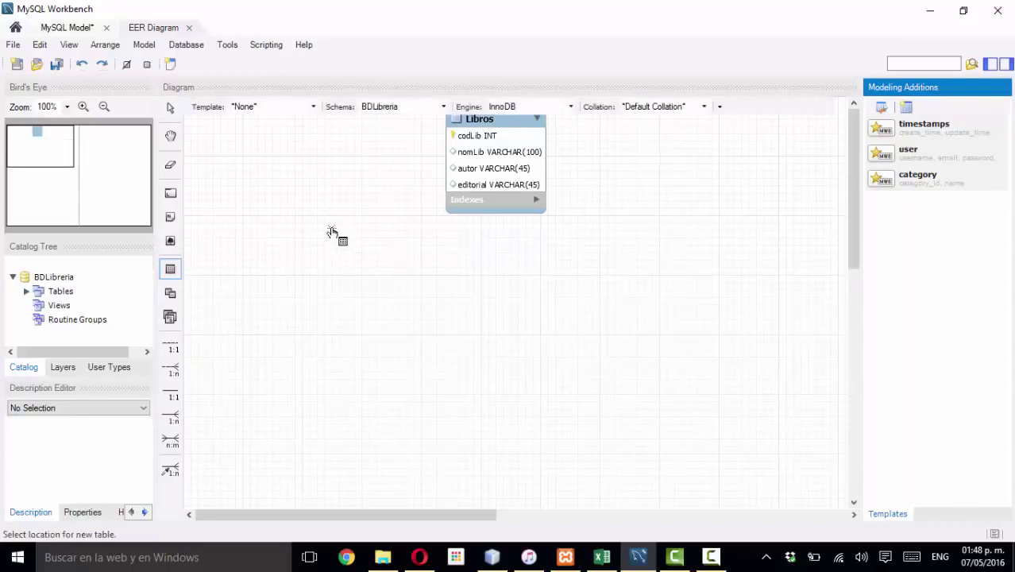
{"action": "left_click", "coordinate": [341, 238]}
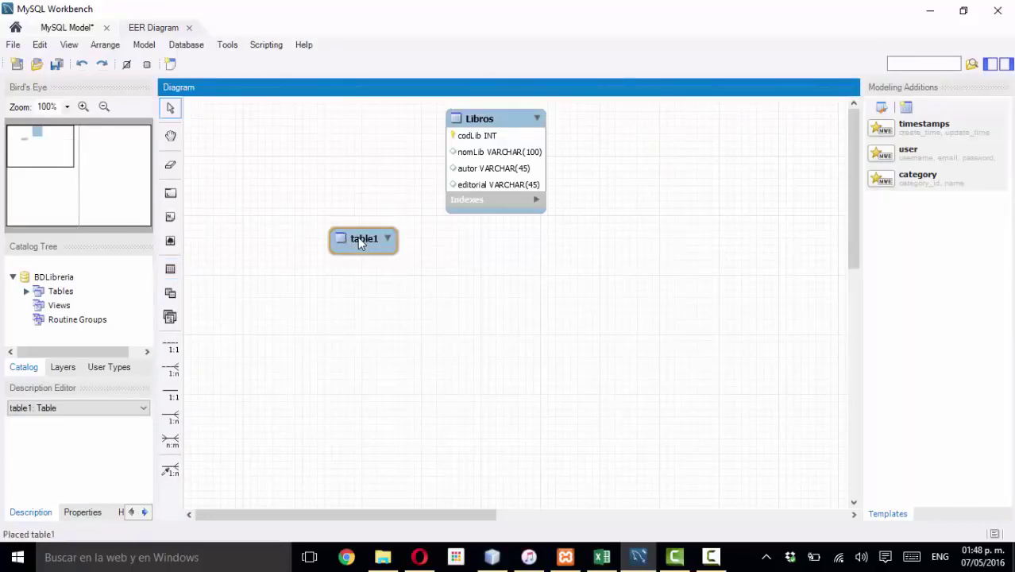
{"action": "left_click_drag", "start_coordinate": [367, 238], "coordinate": [338, 230]}
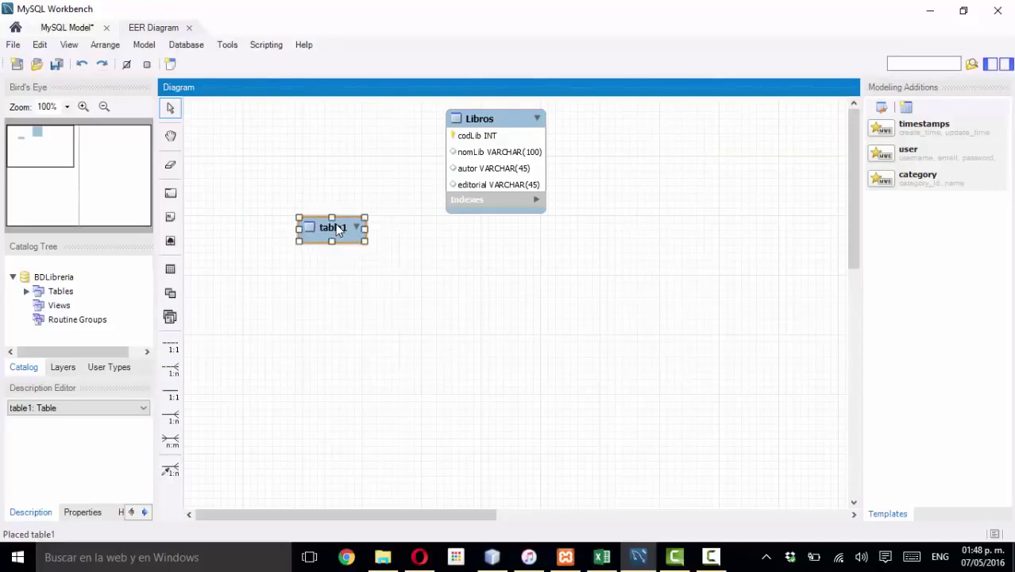
{"action": "double_click", "coordinate": [342, 228]}
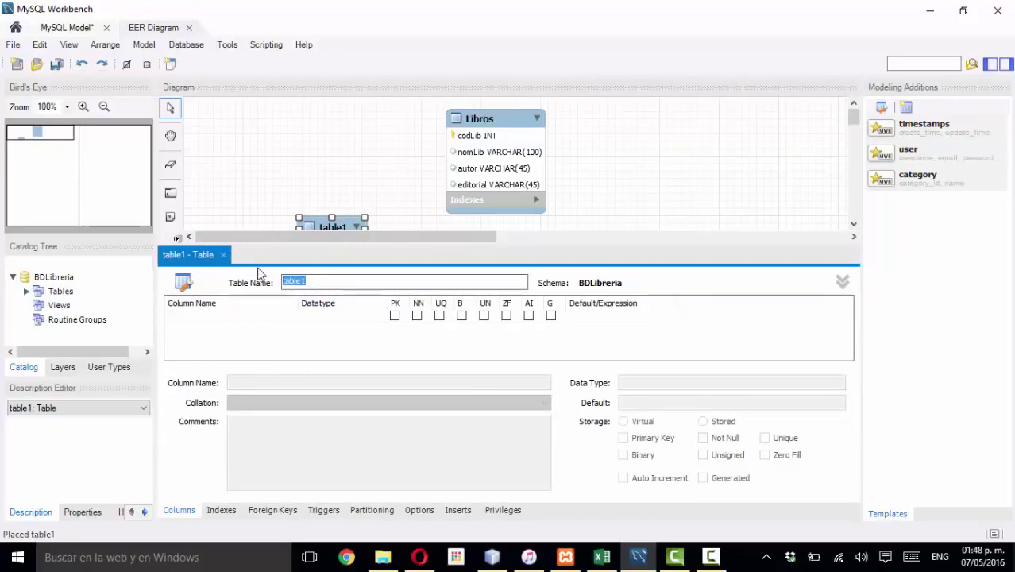
{"action": "type", "text": "Empleados"}
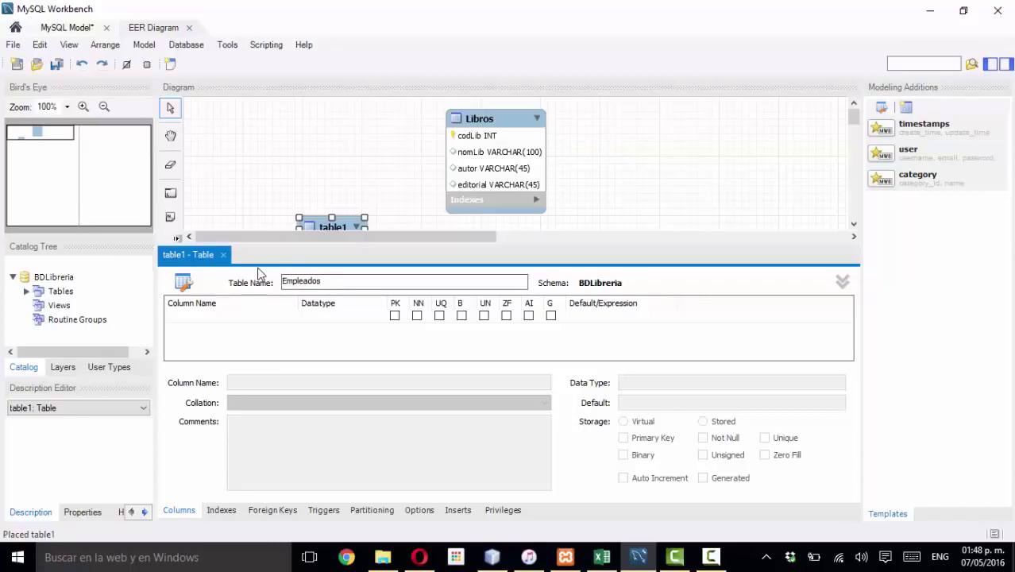
{"action": "left_click", "coordinate": [244, 321]}
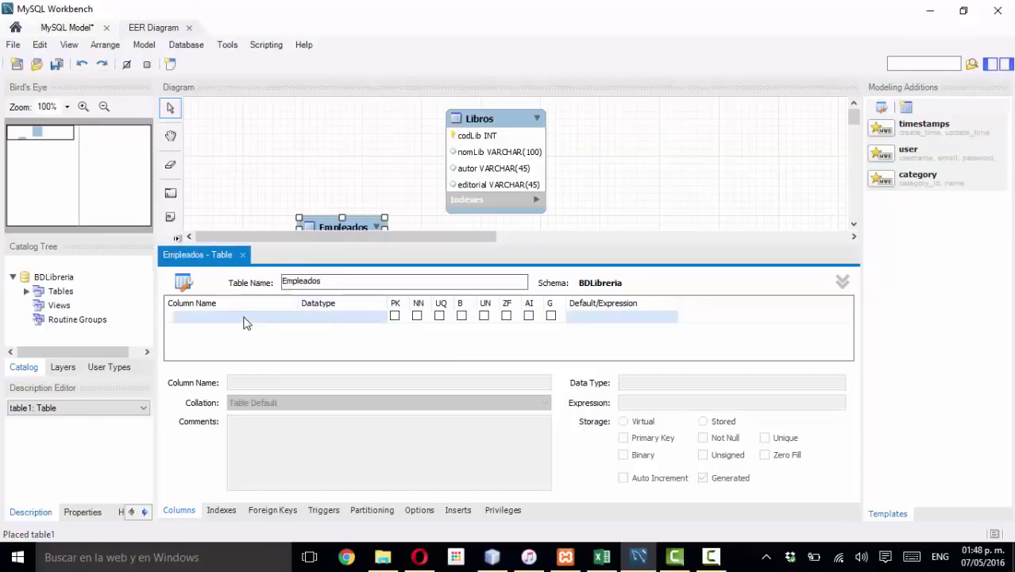
- Leave idEmpleados' data type unchanged, close the editor, dismiss the data type error, and move Empleados up-left
{"action": "left_click", "coordinate": [374, 318]}
{"action": "left_click", "coordinate": [380, 318]}
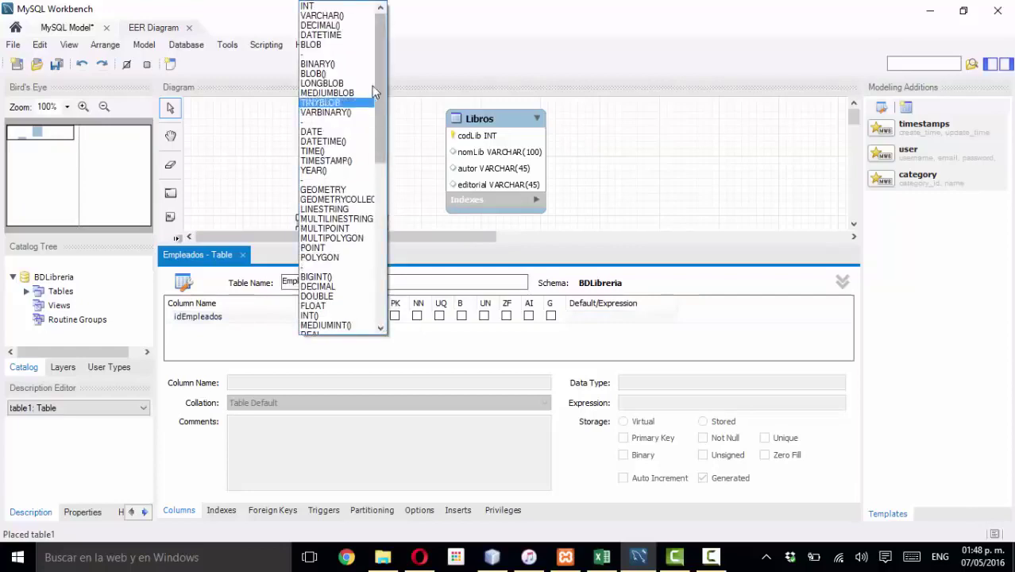
{"action": "scroll", "coordinate": [379, 41], "scroll_direction": "down", "scroll_amount": 10}
{"action": "scroll", "coordinate": [342, 119], "scroll_direction": "up", "scroll_amount": 10}
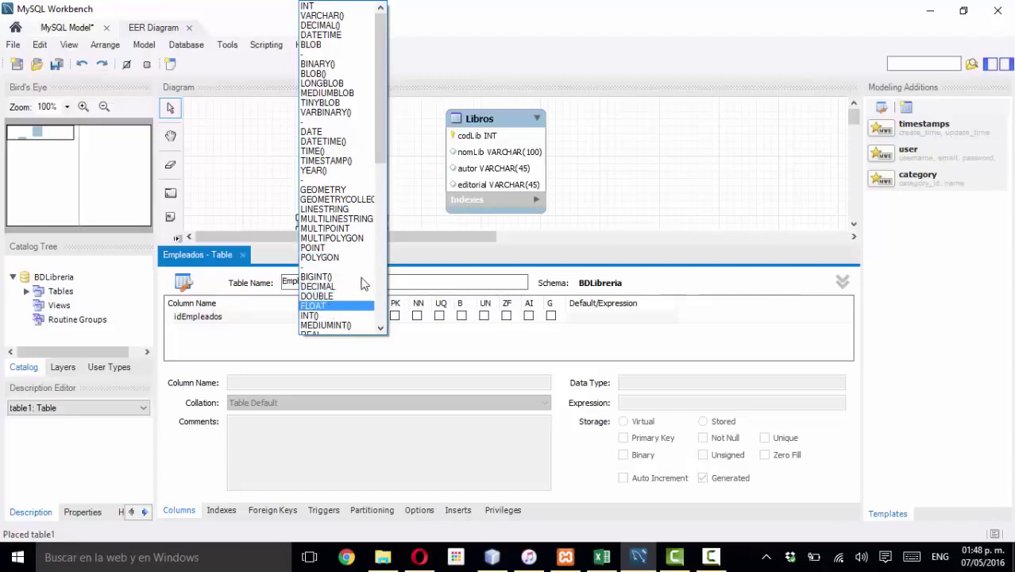
{"action": "left_click", "coordinate": [419, 162]}
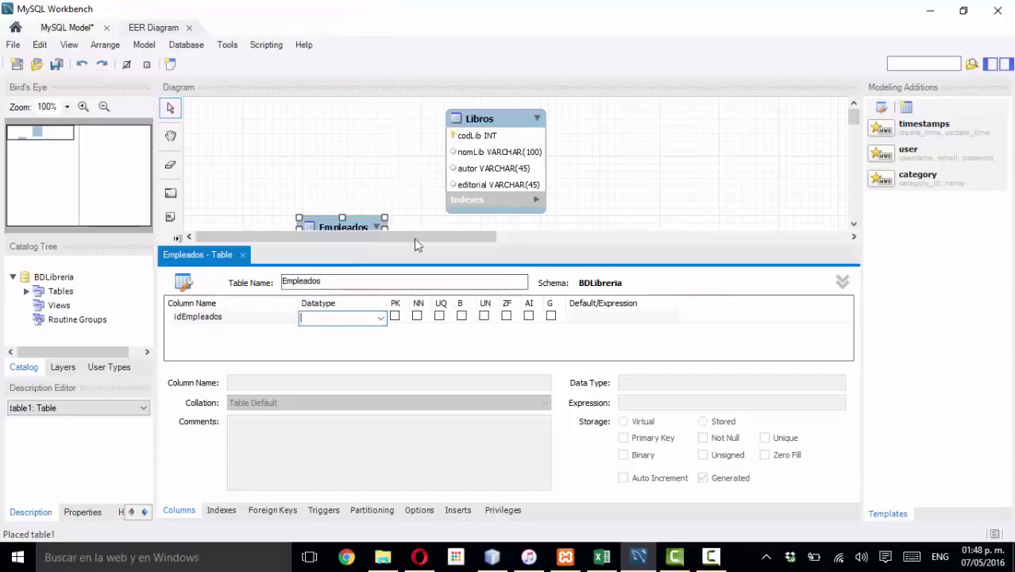
{"action": "left_click", "coordinate": [243, 255]}
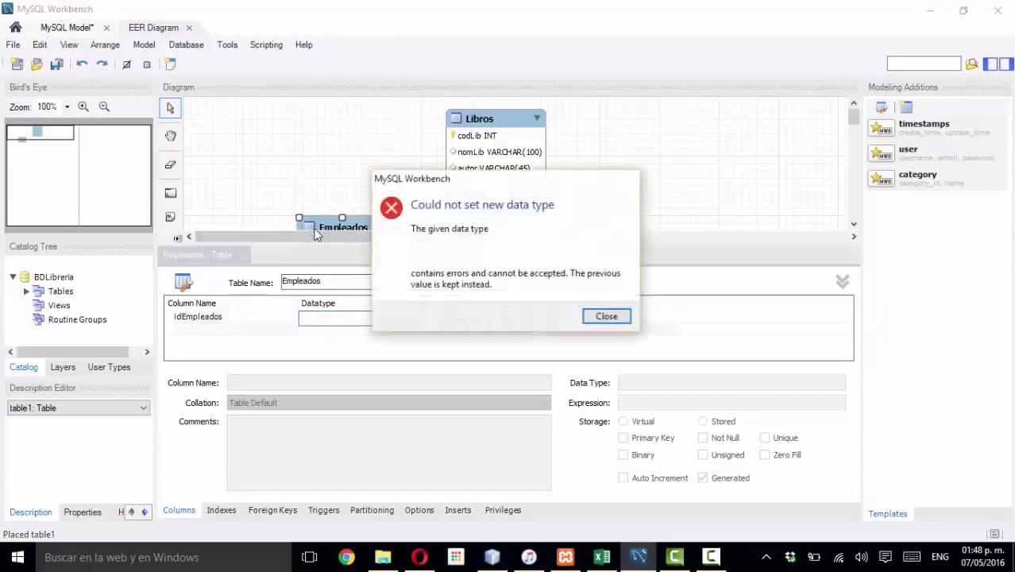
{"action": "left_click", "coordinate": [605, 317]}
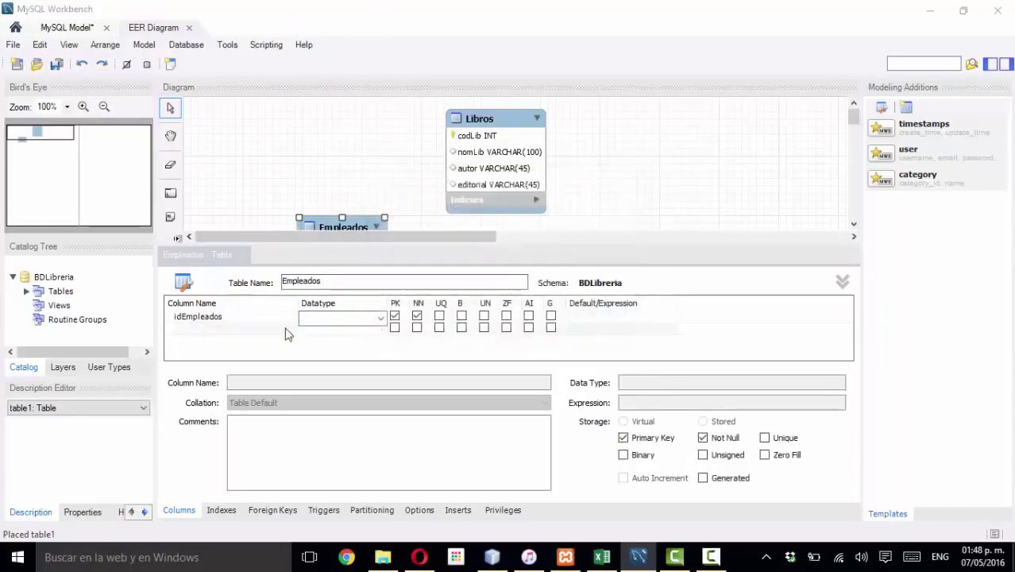
{"action": "left_click", "coordinate": [599, 318]}
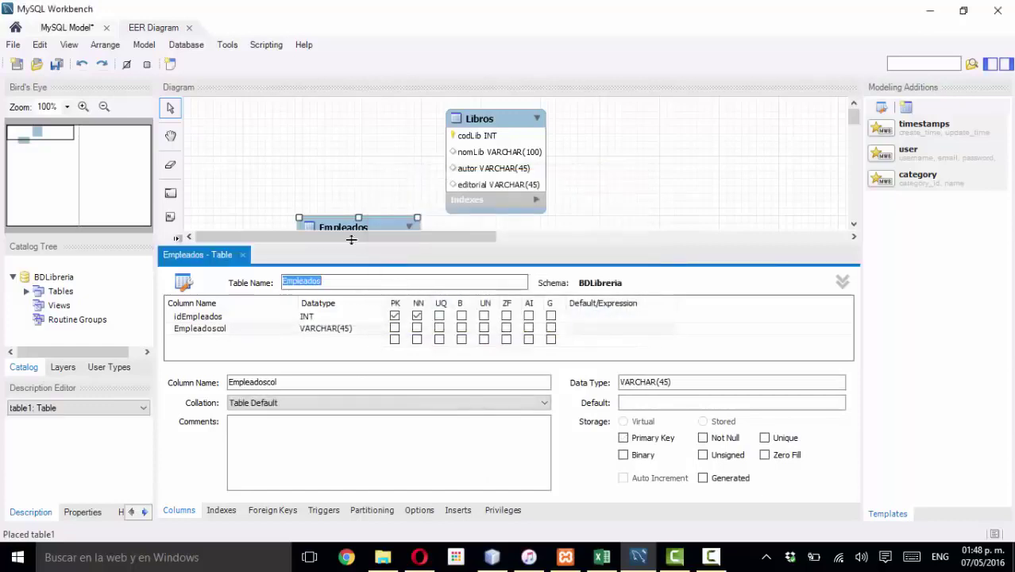
{"action": "left_click_drag", "start_coordinate": [341, 228], "coordinate": [314, 205]}
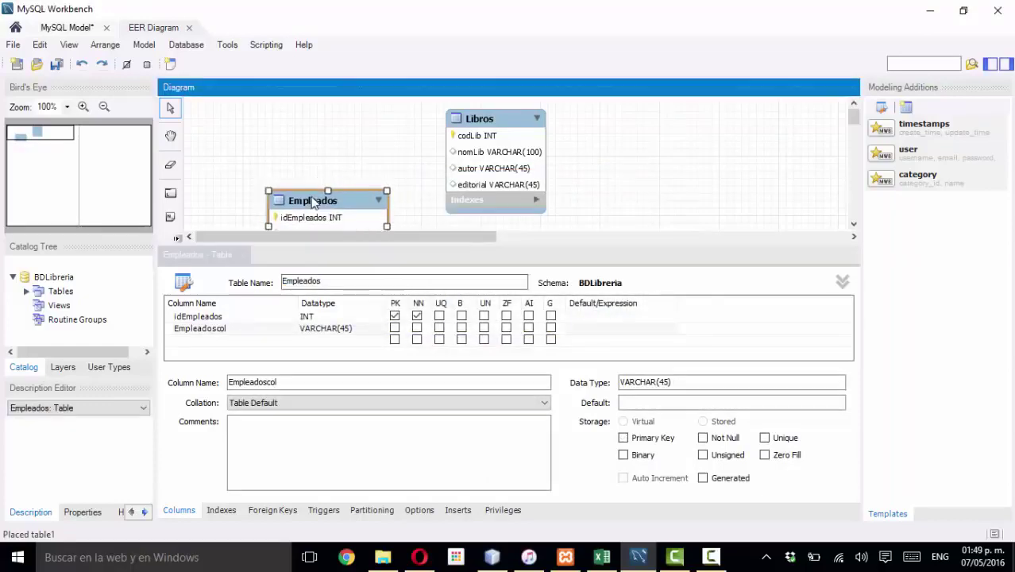
- Open Libros in the table editor and move the Empleados table higher on the diagram
{"action": "left_click", "coordinate": [479, 123]}
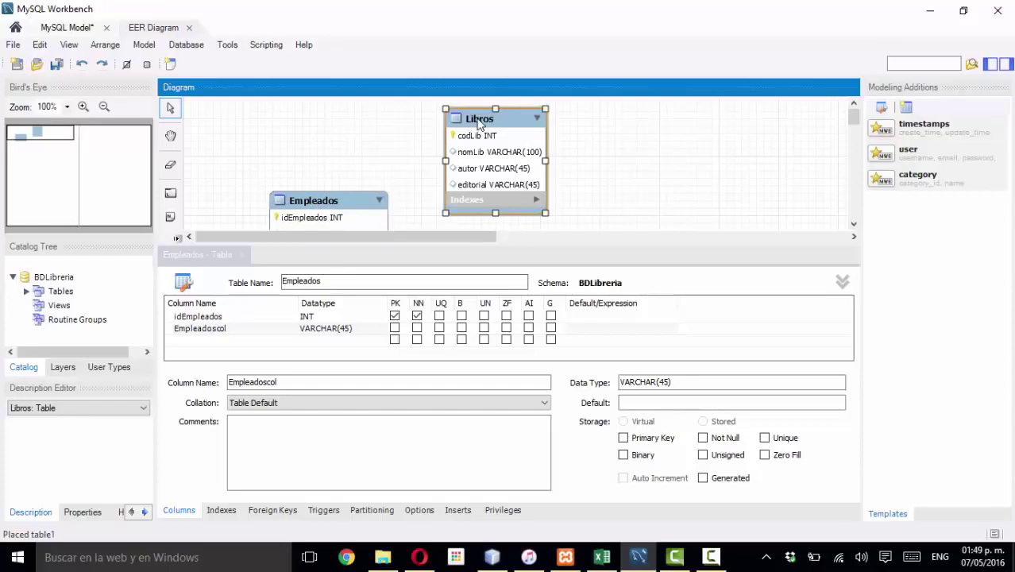
{"action": "double_click", "coordinate": [479, 123]}
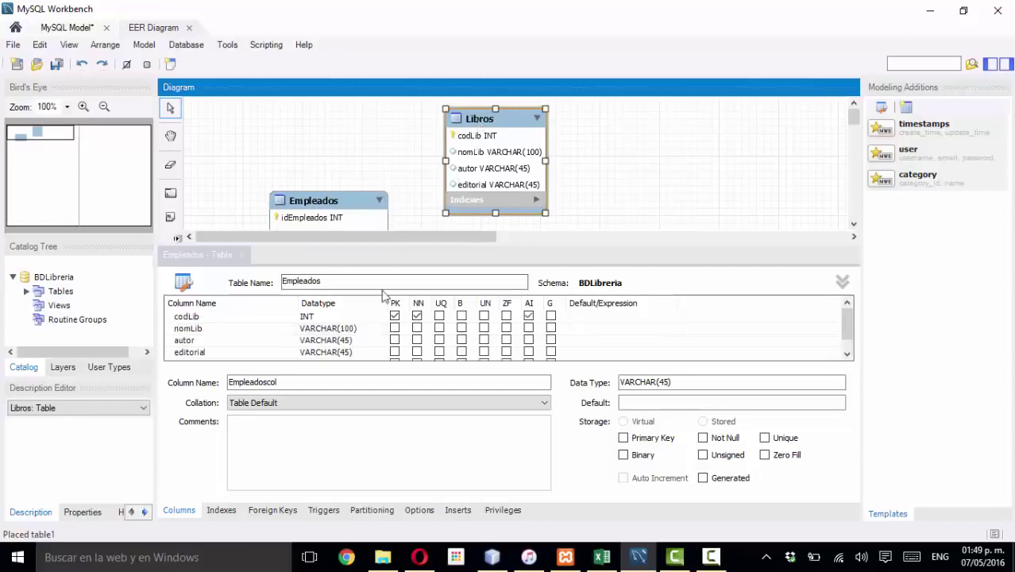
{"action": "left_click", "coordinate": [308, 283]}
{"action": "scroll", "coordinate": [231, 359], "scroll_direction": "down", "scroll_amount": 1}
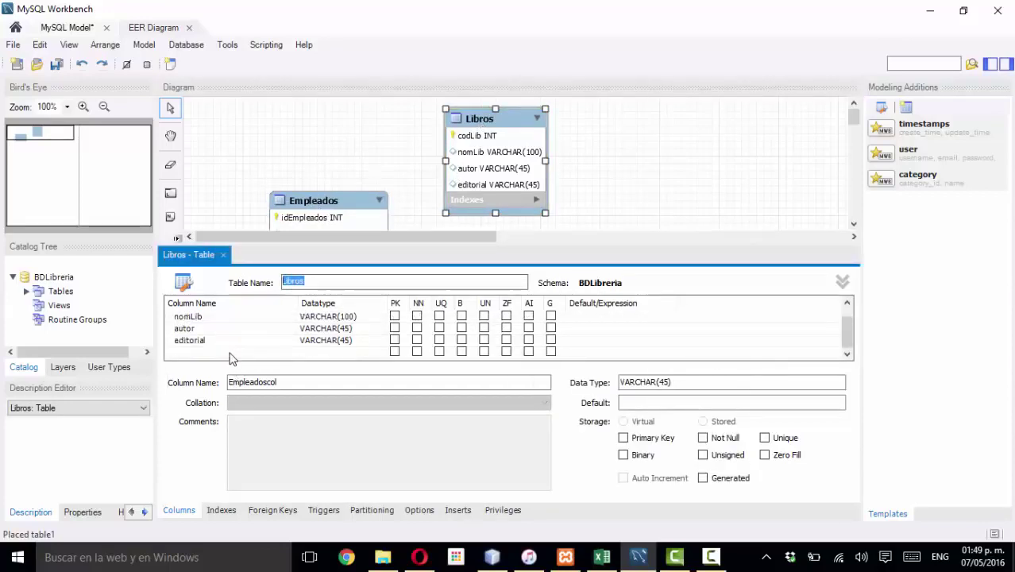
{"action": "left_click", "coordinate": [211, 352]}
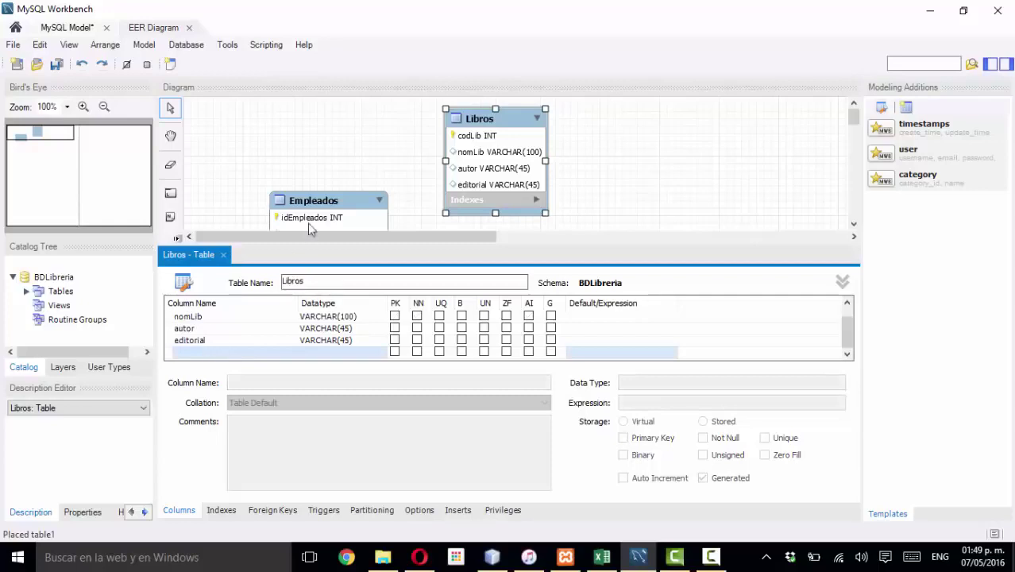
{"action": "left_click_drag", "start_coordinate": [332, 202], "coordinate": [338, 151]}
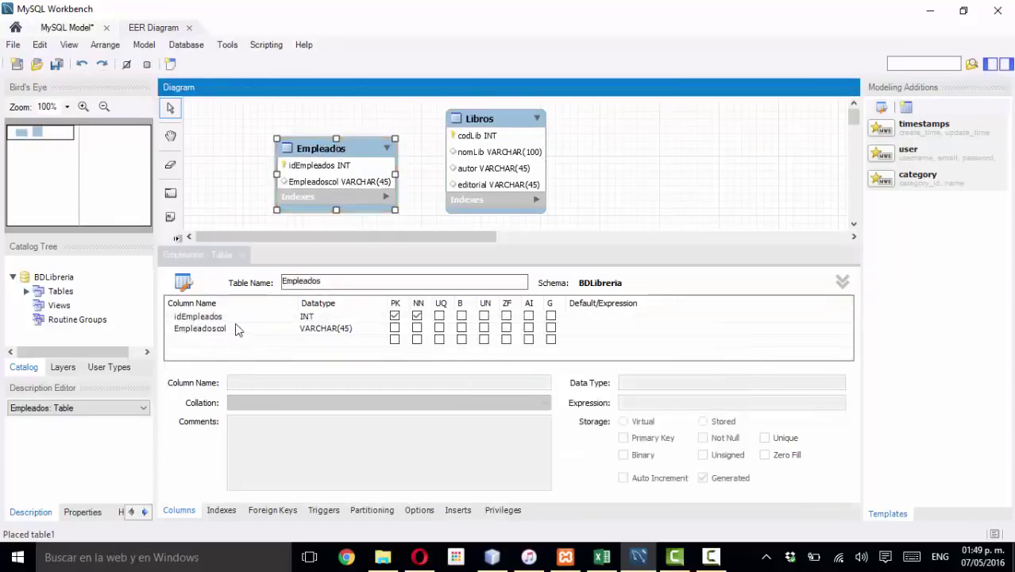
- Delete the Empleadoscol column and nudge Empleados and Libros into place side by side
{"action": "left_click", "coordinate": [220, 330]}
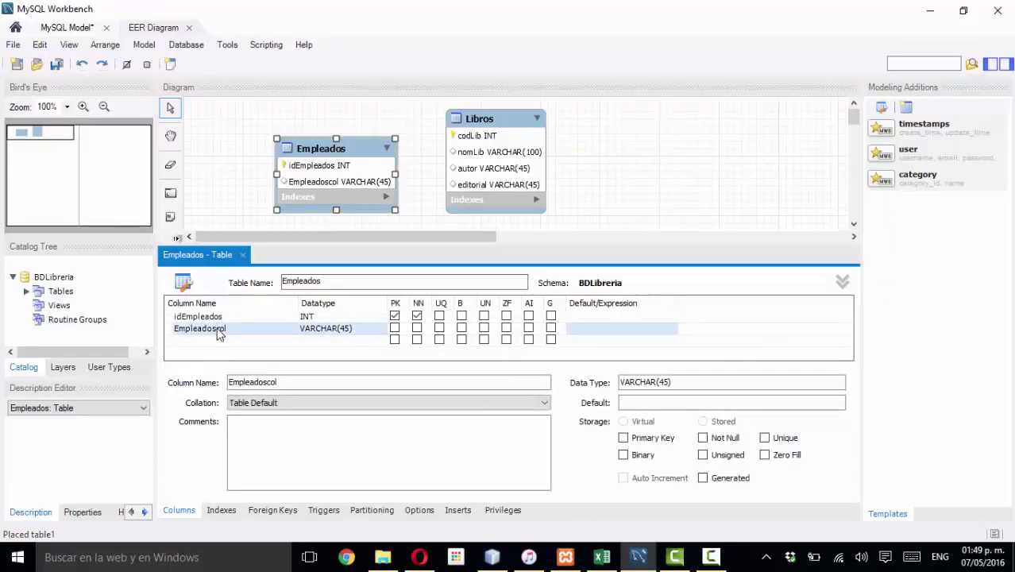
{"action": "right_click", "coordinate": [216, 328]}
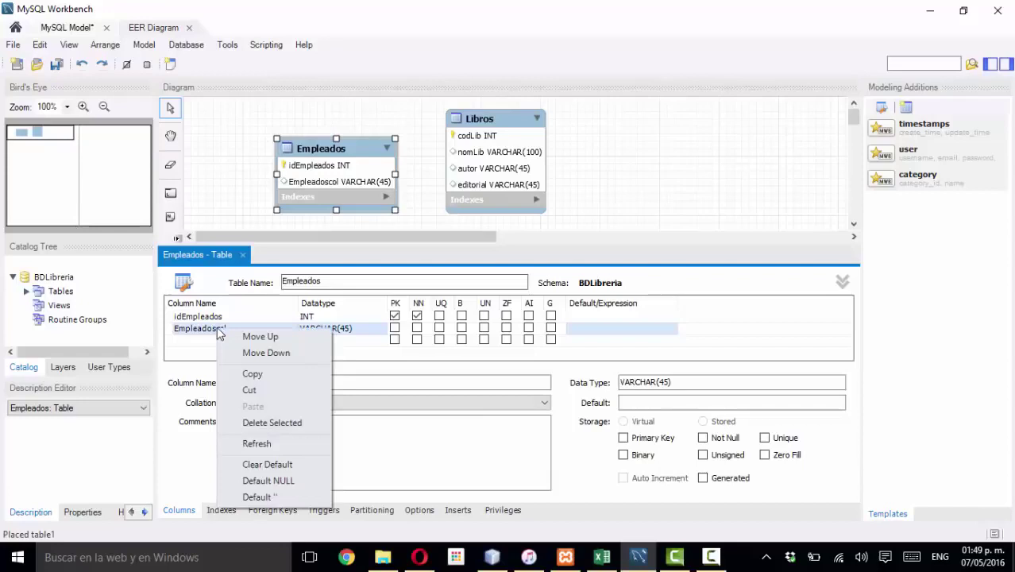
{"action": "left_click", "coordinate": [274, 422]}
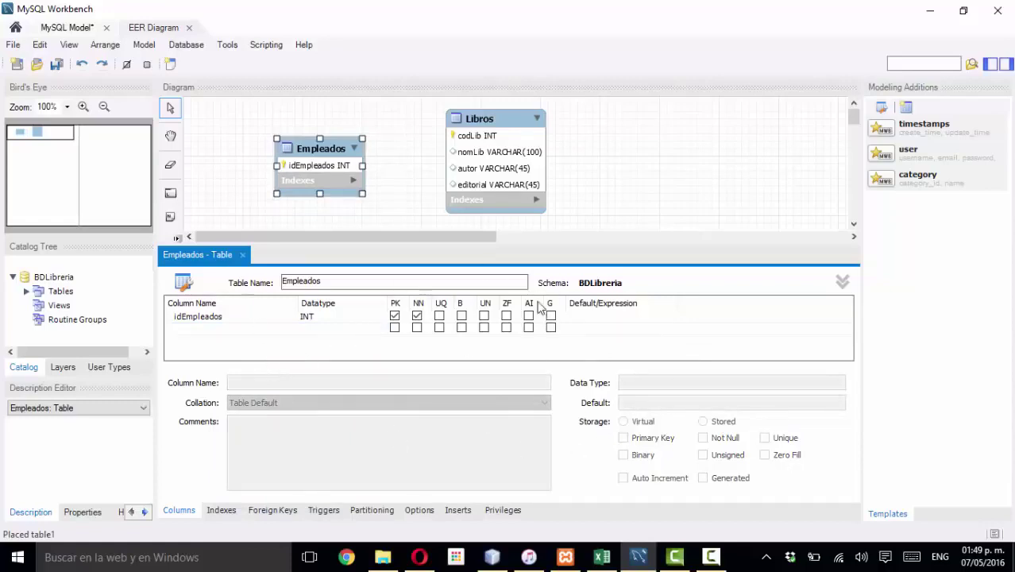
{"action": "left_click_drag", "start_coordinate": [330, 141], "coordinate": [335, 137]}
{"action": "left_click_drag", "start_coordinate": [473, 121], "coordinate": [463, 117]}
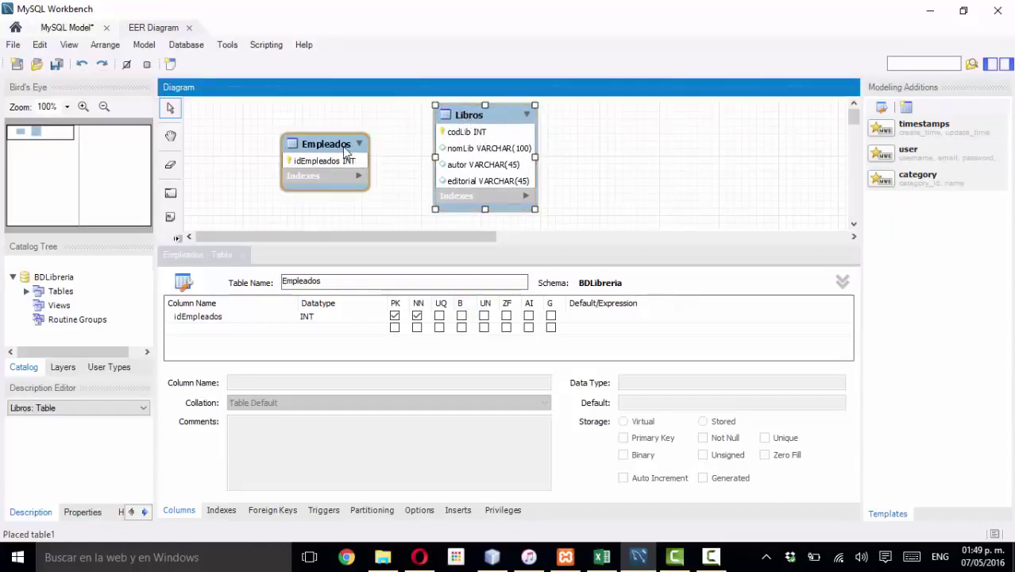
{"action": "left_click_drag", "start_coordinate": [341, 151], "coordinate": [338, 158]}
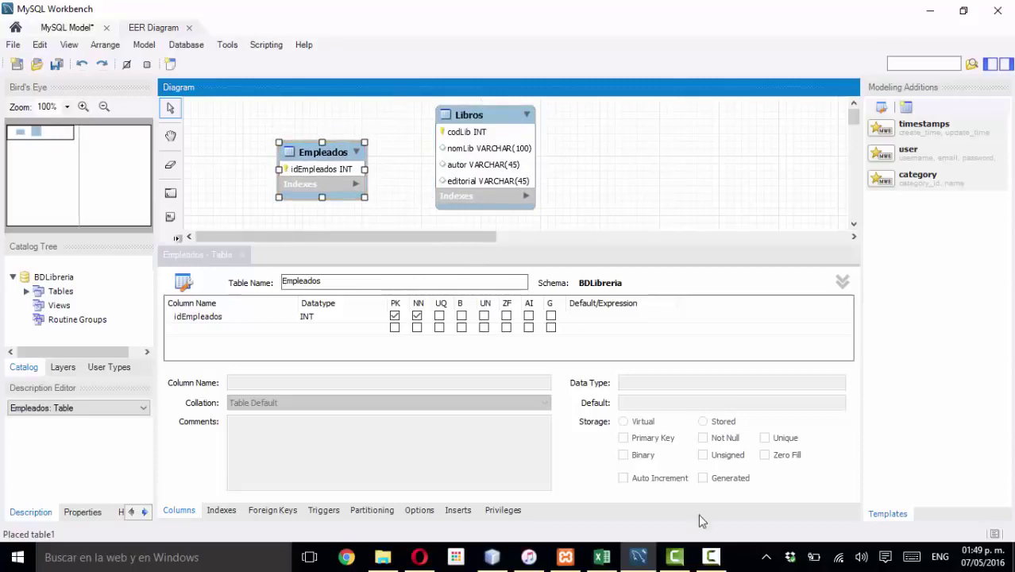
- Reposition the Empleados, Libros and Ventas tables on the diagram
{"action": "mouse_move", "coordinate": [714, 556]}
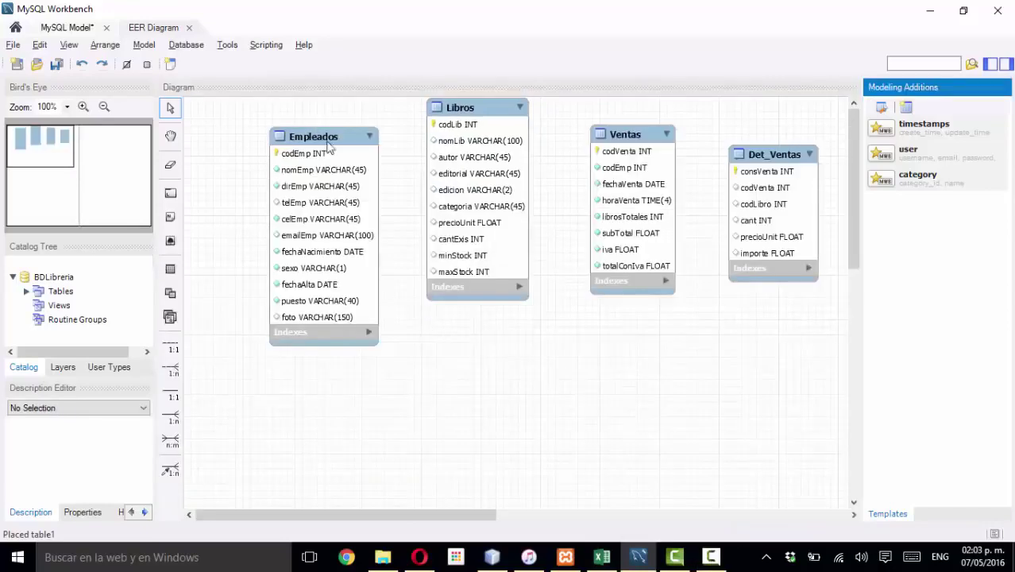
{"action": "left_click_drag", "start_coordinate": [323, 138], "coordinate": [286, 152]}
{"action": "left_click", "coordinate": [441, 107]}
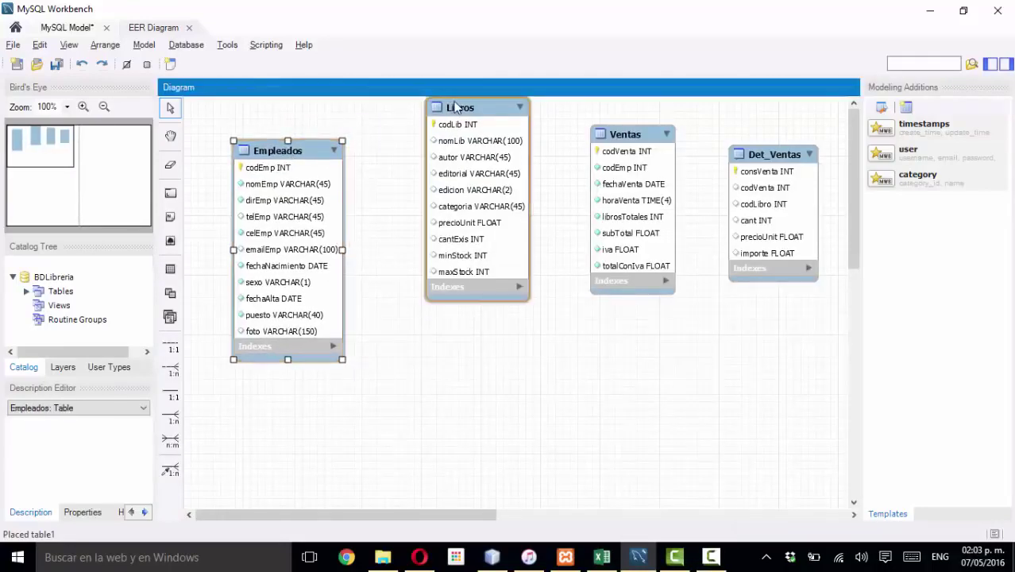
{"action": "left_click_drag", "start_coordinate": [458, 110], "coordinate": [439, 139]}
{"action": "left_click_drag", "start_coordinate": [627, 135], "coordinate": [582, 133]}
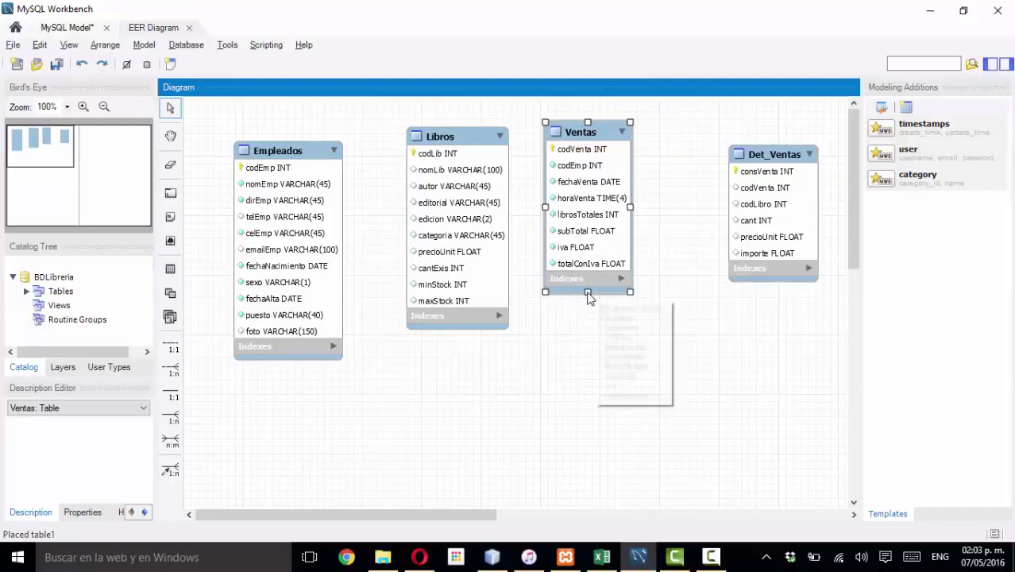
- Make the Ventas, Libros, Empleados and Det_Ventas table boxes taller
{"action": "left_click_drag", "start_coordinate": [588, 292], "coordinate": [595, 318]}
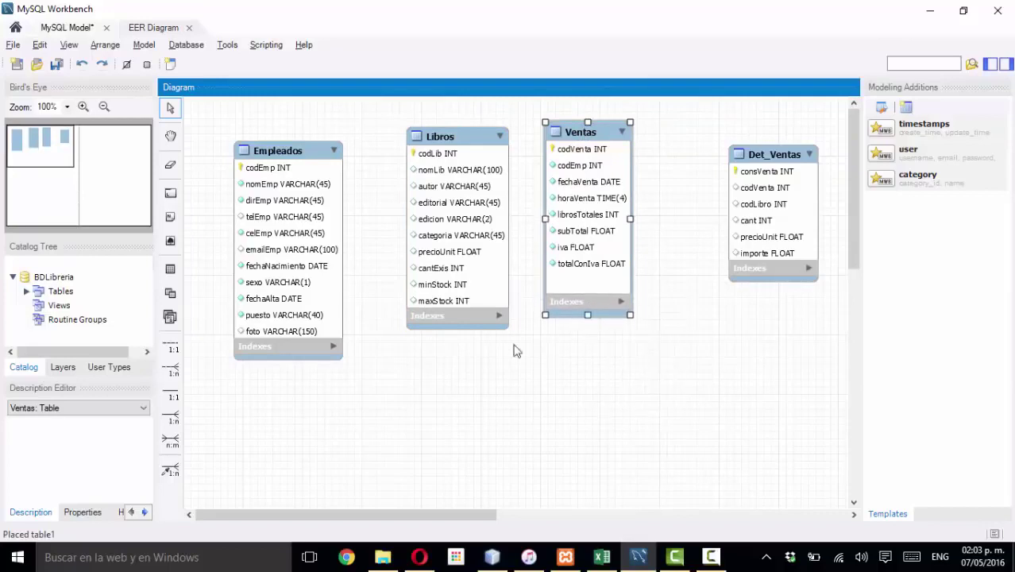
{"action": "left_click", "coordinate": [469, 327]}
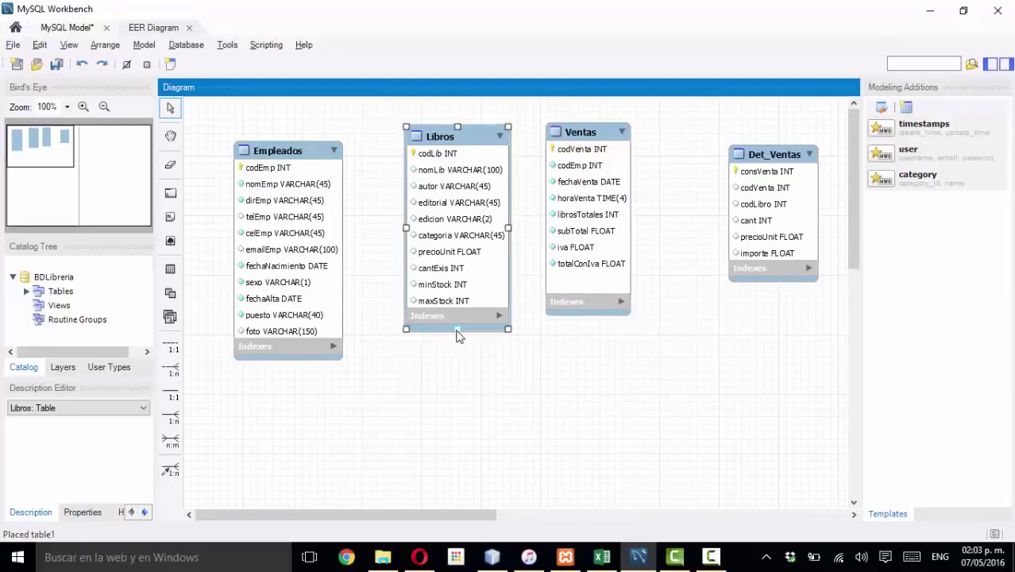
{"action": "left_click_drag", "start_coordinate": [458, 335], "coordinate": [459, 354]}
{"action": "left_click", "coordinate": [288, 343]}
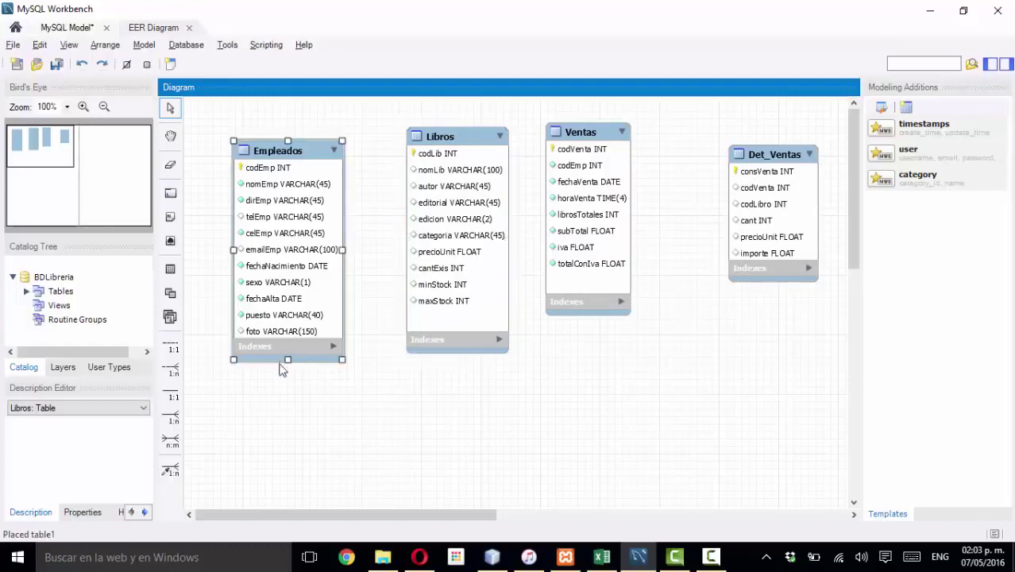
{"action": "left_click_drag", "start_coordinate": [288, 360], "coordinate": [287, 378]}
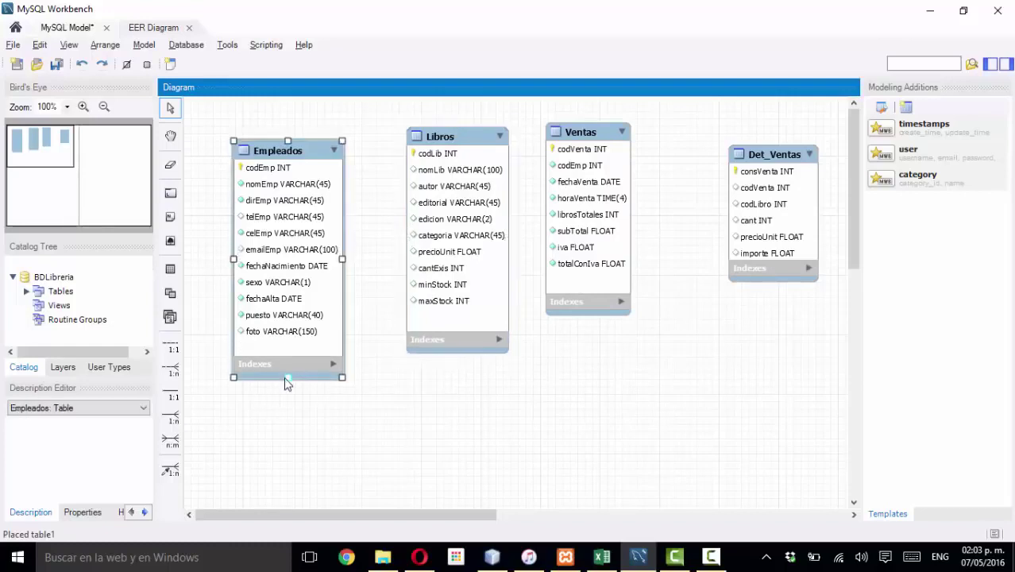
{"action": "left_click", "coordinate": [784, 262]}
{"action": "left_click_drag", "start_coordinate": [774, 282], "coordinate": [772, 308]}
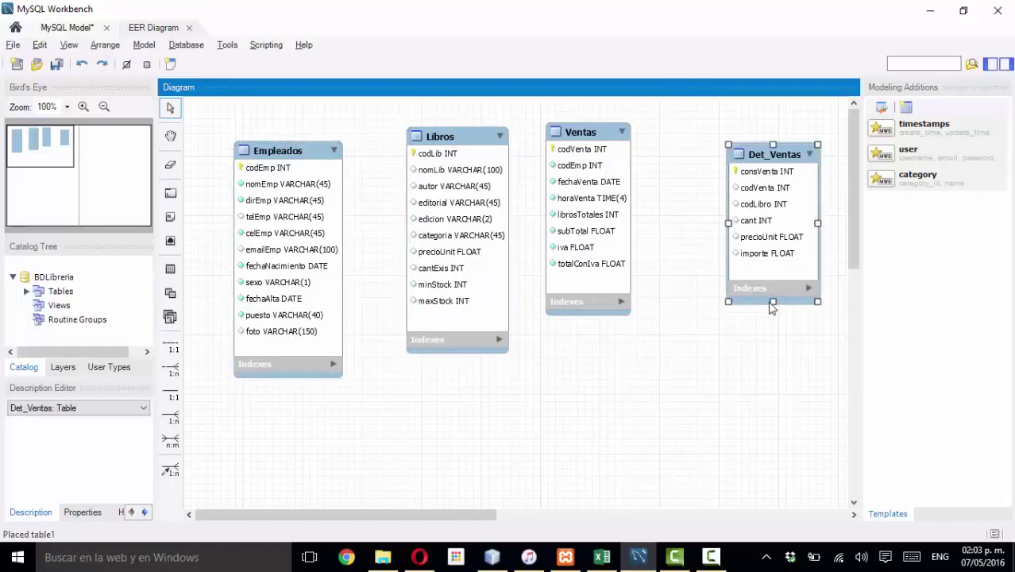
- Collapse and re-expand Det_Ventas, then show and hide its indexes
{"action": "left_click", "coordinate": [811, 155]}
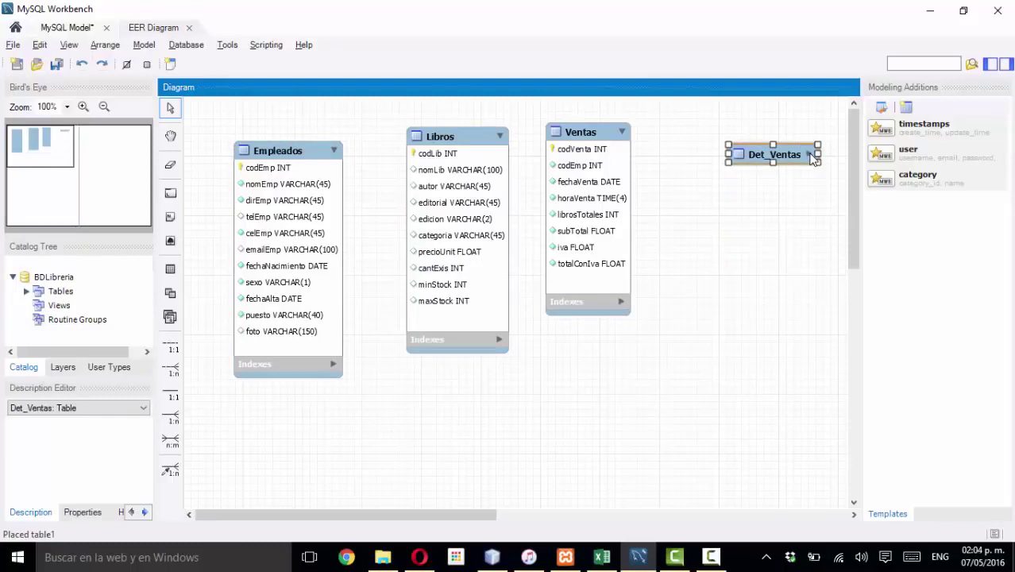
{"action": "left_click", "coordinate": [811, 155]}
{"action": "left_click", "coordinate": [809, 289]}
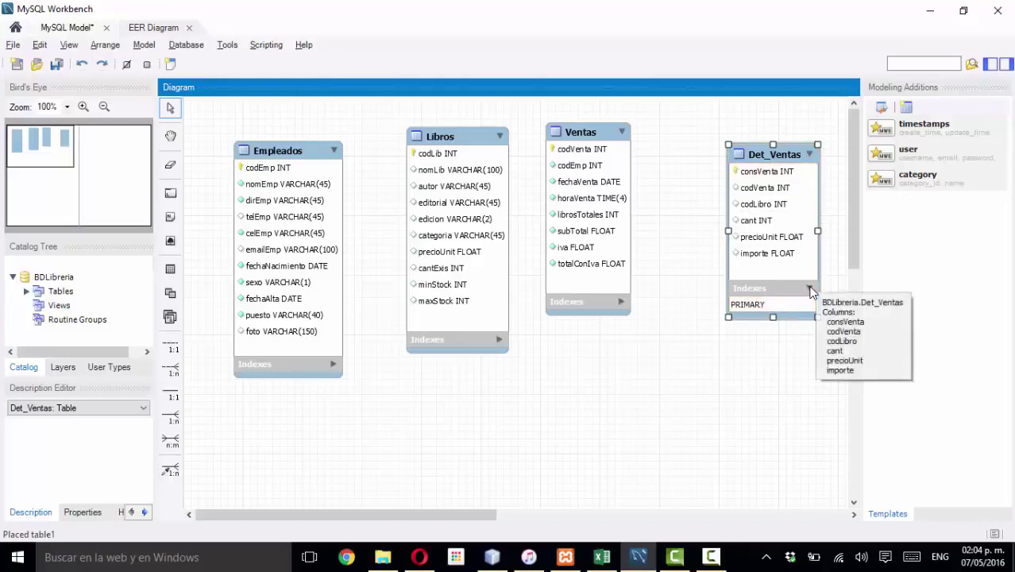
{"action": "left_click", "coordinate": [810, 289]}
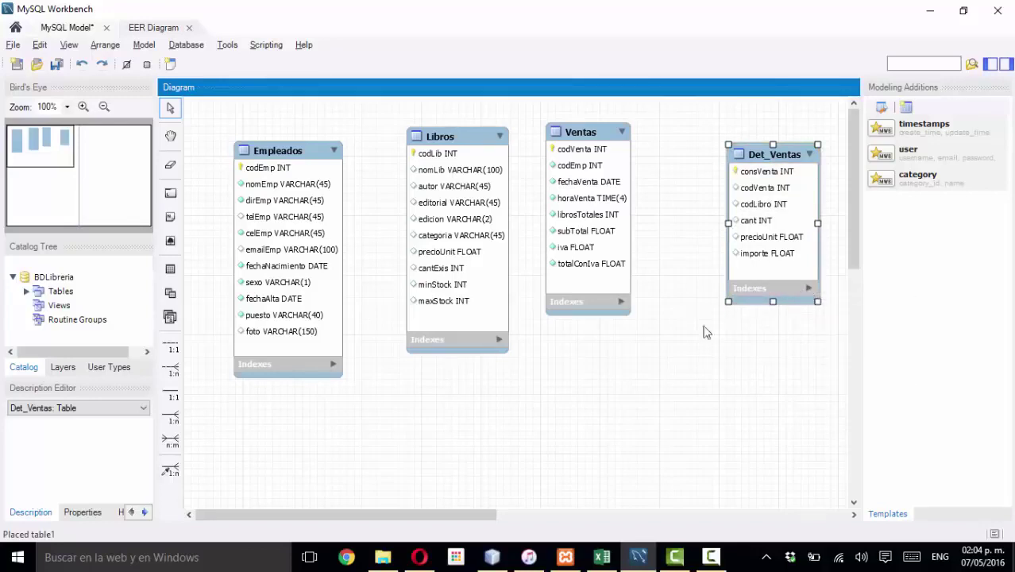
- Nudge Ventas, Empleados and Libros so the four tables are evenly spaced
{"action": "left_click_drag", "start_coordinate": [592, 132], "coordinate": [612, 131]}
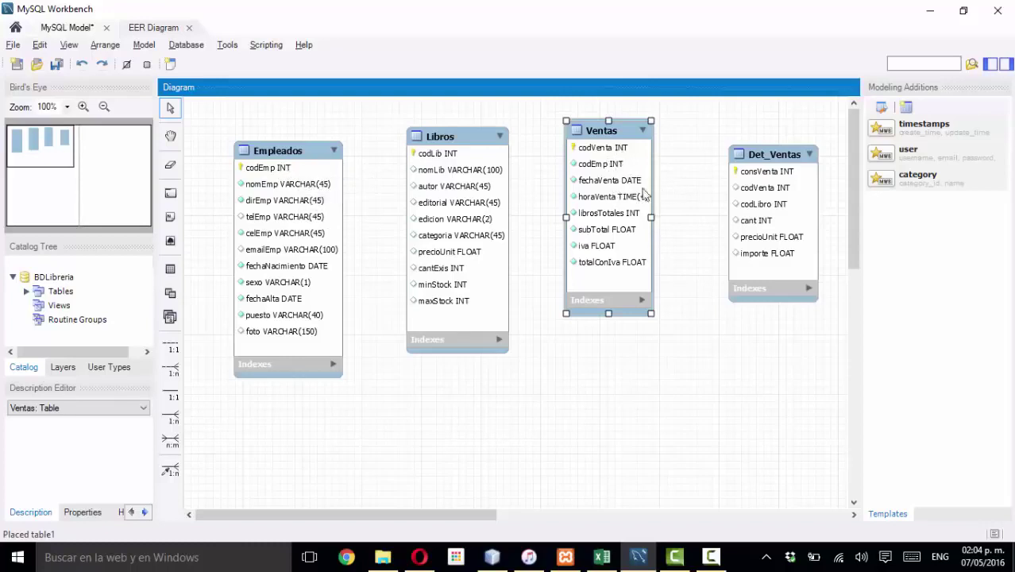
{"action": "left_click_drag", "start_coordinate": [316, 152], "coordinate": [320, 141]}
{"action": "left_click_drag", "start_coordinate": [458, 144], "coordinate": [464, 123]}
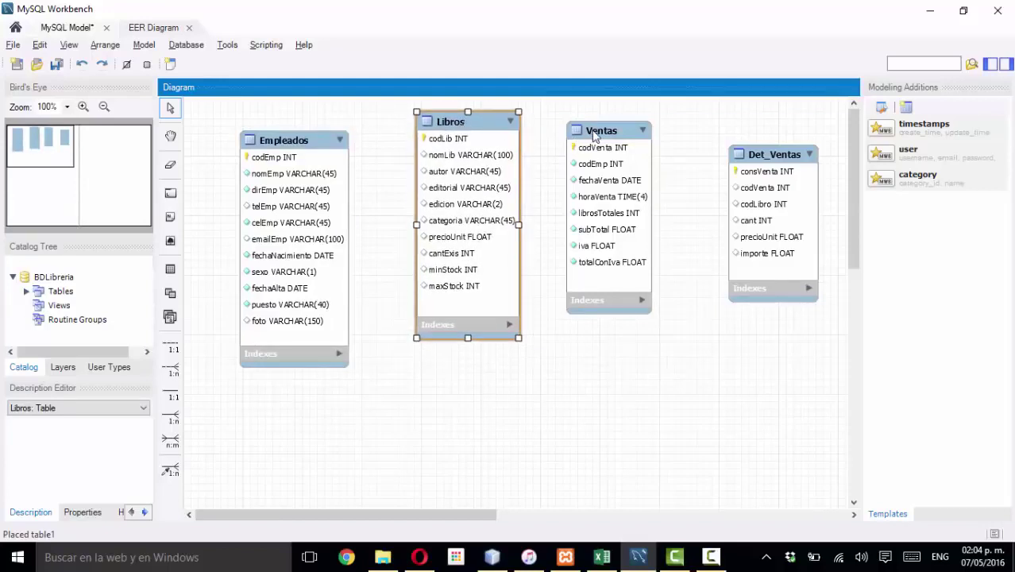
{"action": "left_click_drag", "start_coordinate": [590, 131], "coordinate": [597, 133]}
{"action": "left_click_drag", "start_coordinate": [494, 123], "coordinate": [499, 129]}
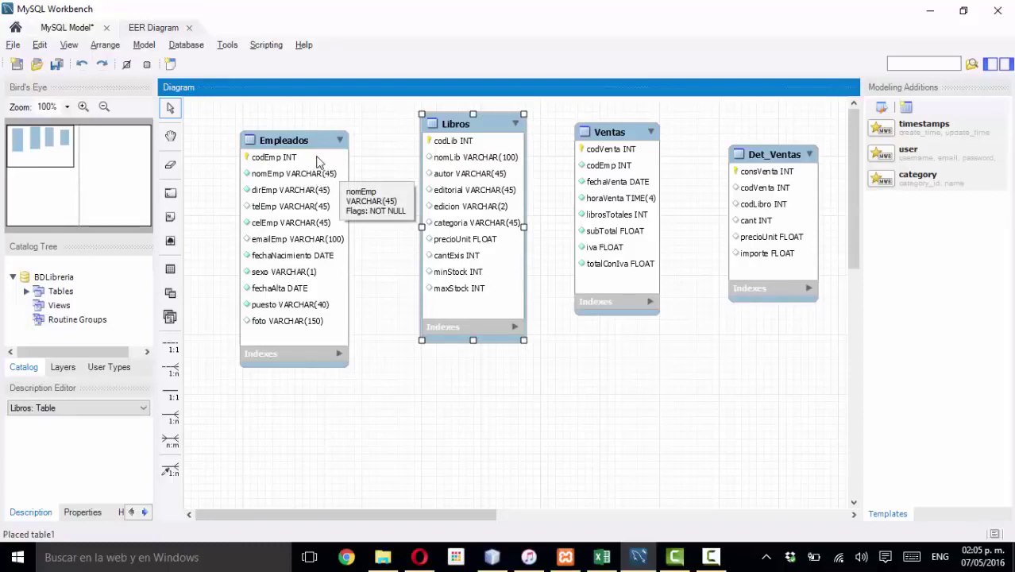
{"action": "left_click", "coordinate": [314, 149]}
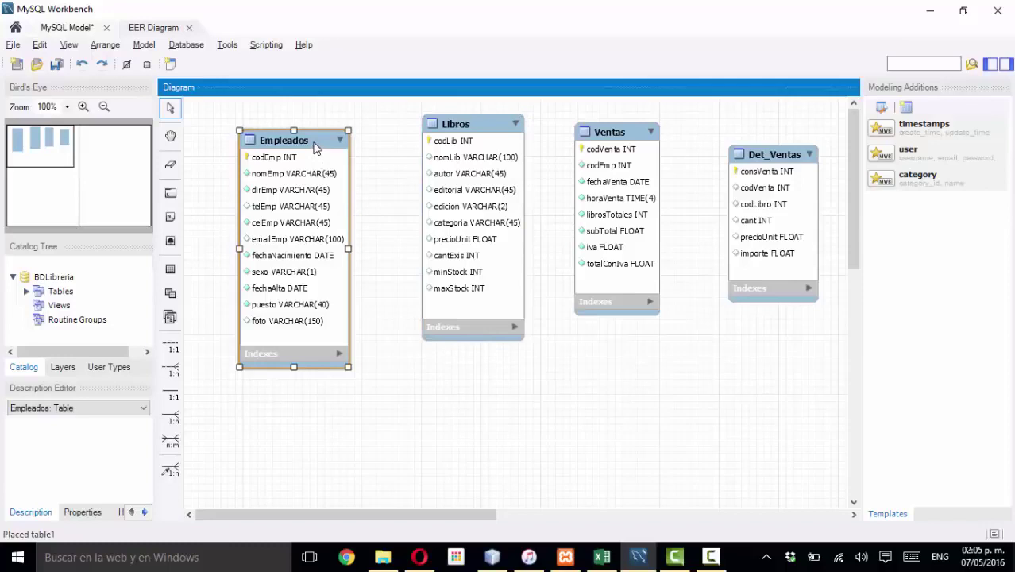
- Open the Empleados table and change dirEmp to VARCHAR(100)
{"action": "double_click", "coordinate": [313, 150]}
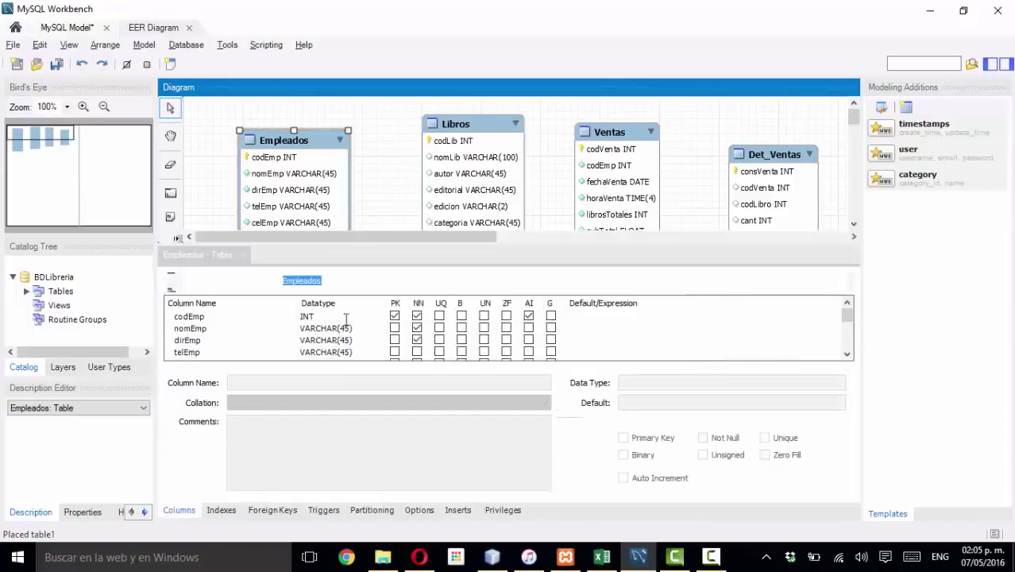
{"action": "left_click", "coordinate": [349, 328]}
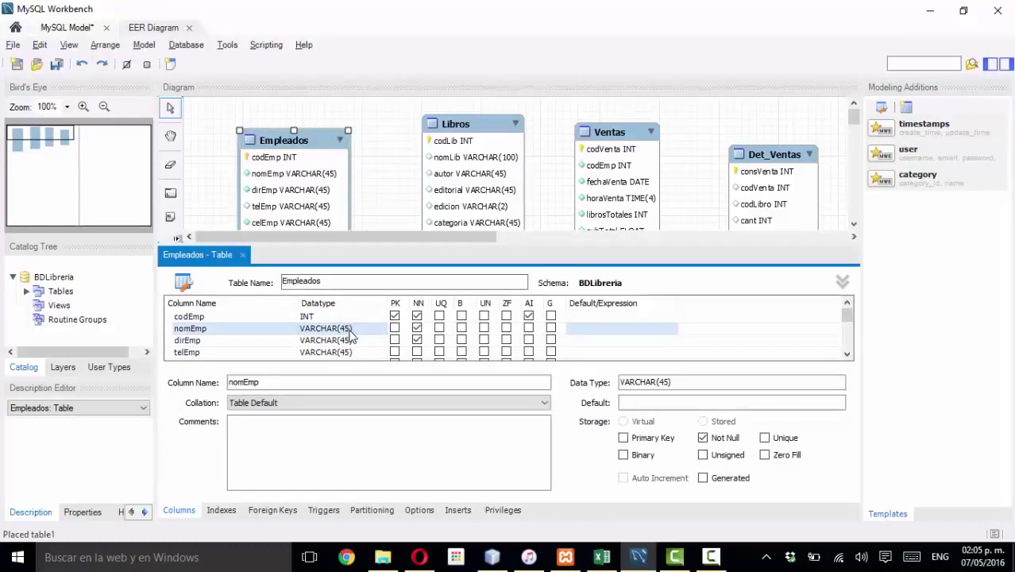
{"action": "left_click", "coordinate": [350, 329]}
{"action": "left_click", "coordinate": [348, 340]}
{"action": "left_click", "coordinate": [348, 340]}
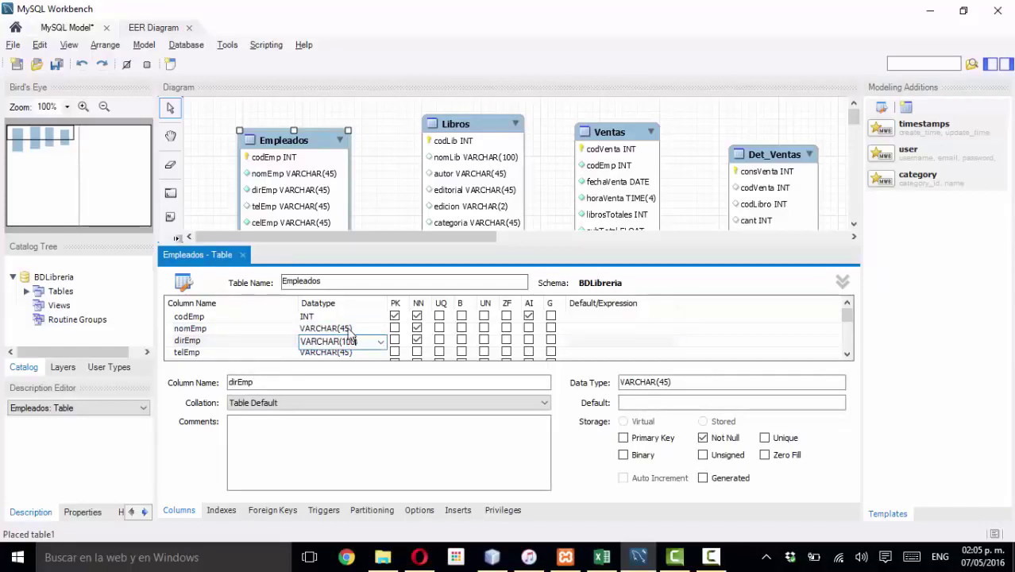
{"action": "key", "text": "Return"}
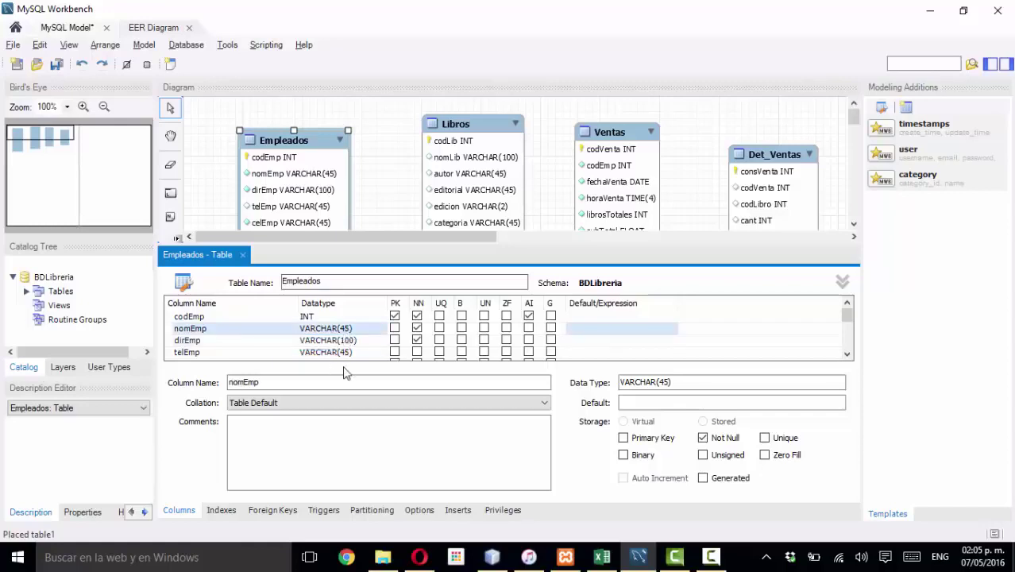
- Change telEmp and celEmp to VARCHAR(12), then bring up the Excel data dictionary
{"action": "left_click", "coordinate": [350, 354]}
{"action": "double_click", "coordinate": [349, 355]}
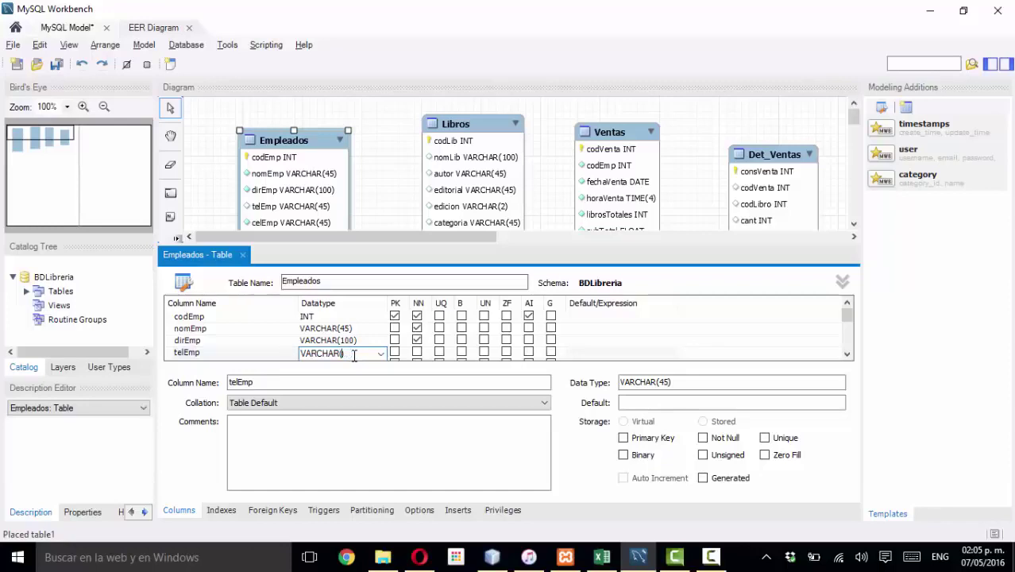
{"action": "left_click", "coordinate": [848, 355]}
{"action": "left_click", "coordinate": [847, 355]}
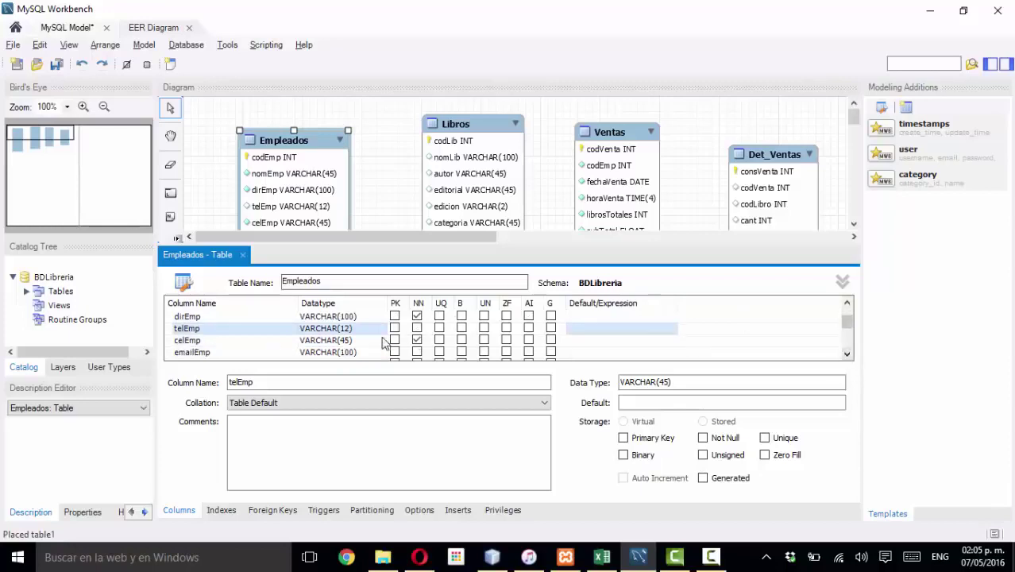
{"action": "left_click", "coordinate": [375, 343]}
{"action": "left_click", "coordinate": [352, 341]}
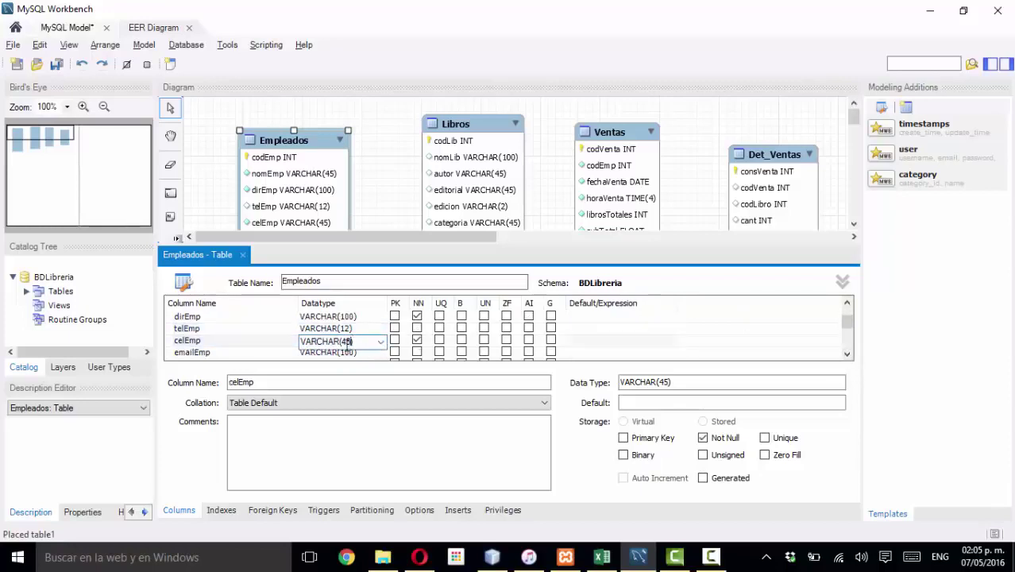
{"action": "key", "text": "BackSpace"}
{"action": "key", "text": "BackSpace"}
{"action": "left_click", "coordinate": [281, 352]}
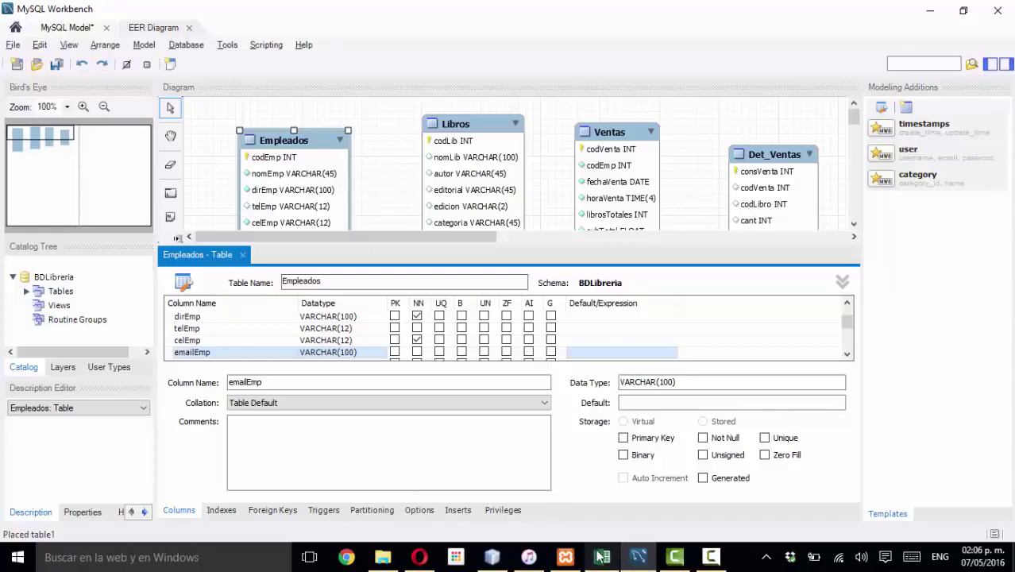
{"action": "left_click", "coordinate": [601, 557]}
- Scroll the DiccionarioDatos sheet to check the column lengths, then minimize Excel
{"action": "left_click", "coordinate": [380, 339]}
{"action": "scroll", "coordinate": [381, 330], "scroll_direction": "up", "scroll_amount": 12}
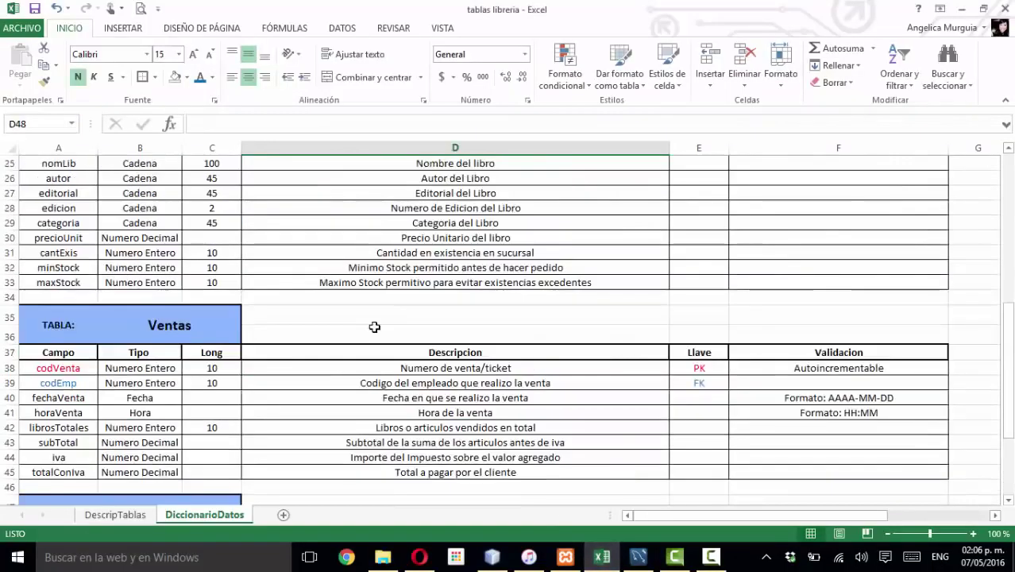
{"action": "scroll", "coordinate": [419, 341], "scroll_direction": "down", "scroll_amount": 6}
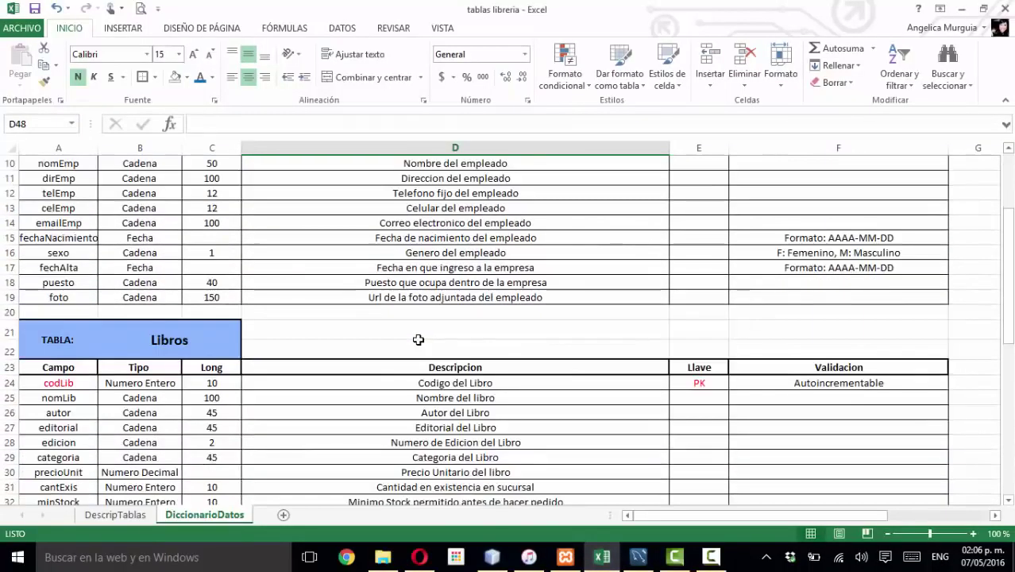
{"action": "left_click", "coordinate": [961, 8]}
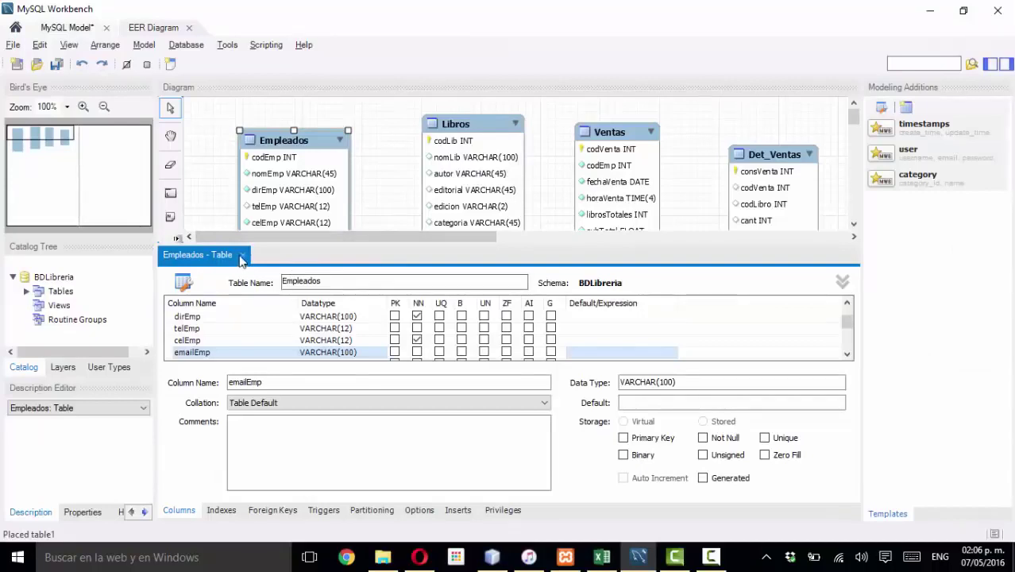
- Close the Empleados table editor and shift the Ventas table slightly right
{"action": "left_click", "coordinate": [243, 254]}
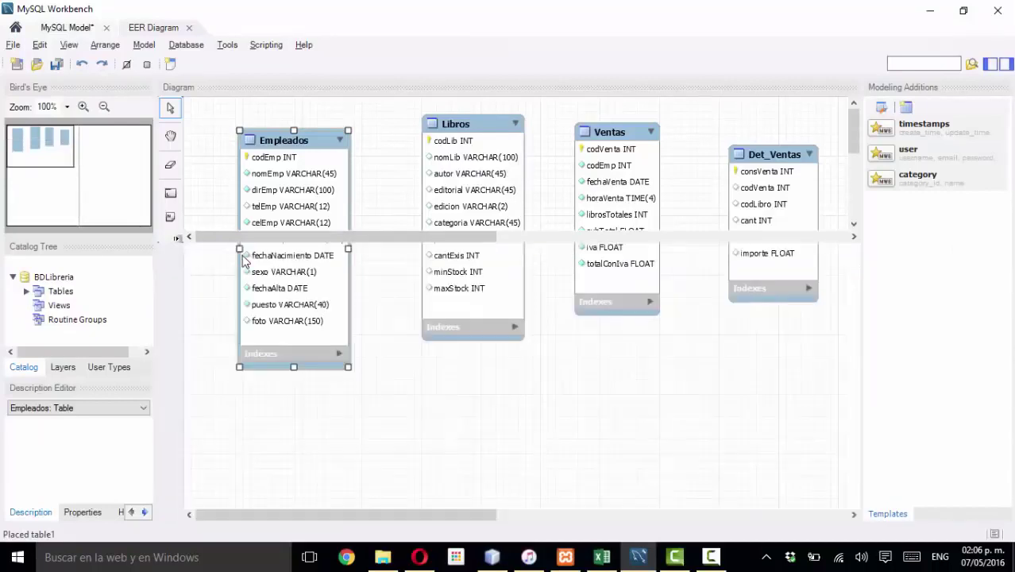
{"action": "left_click", "coordinate": [386, 306]}
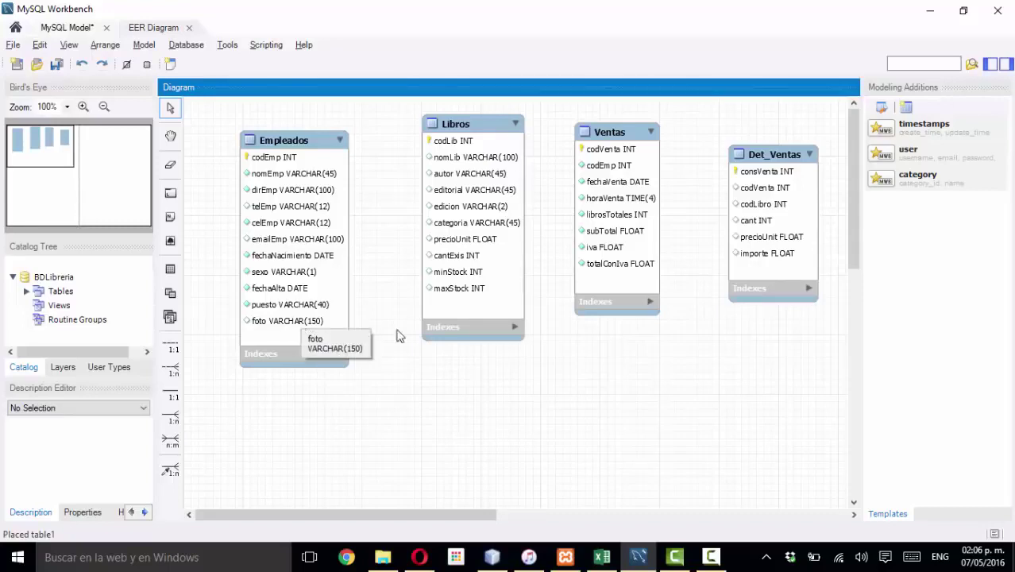
{"action": "left_click_drag", "start_coordinate": [593, 145], "coordinate": [602, 137]}
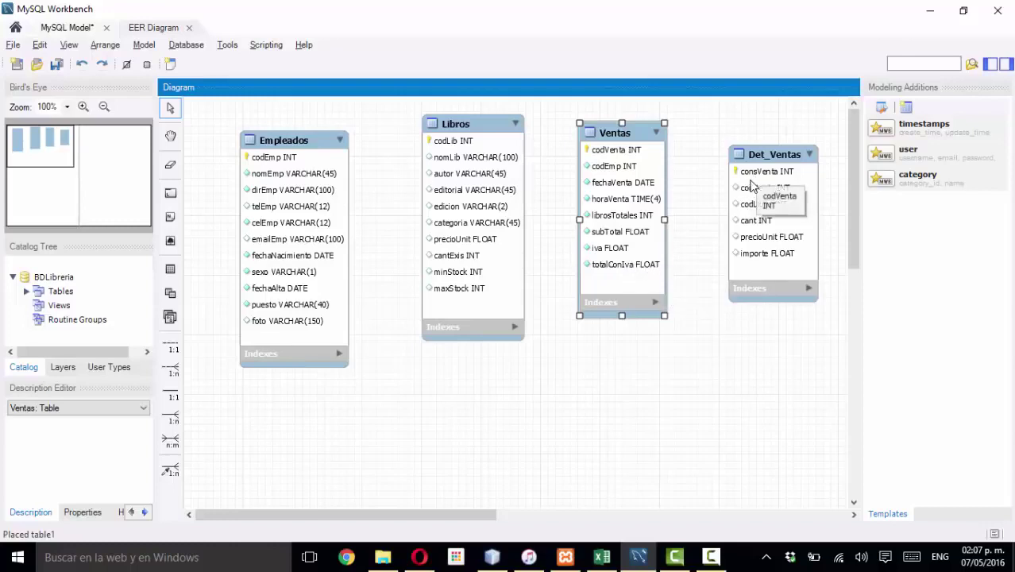
- Nudge Ventas and Det_Ventas closer together in a row, then bring back the Excel data dictionary
{"action": "left_click_drag", "start_coordinate": [758, 169], "coordinate": [621, 343]}
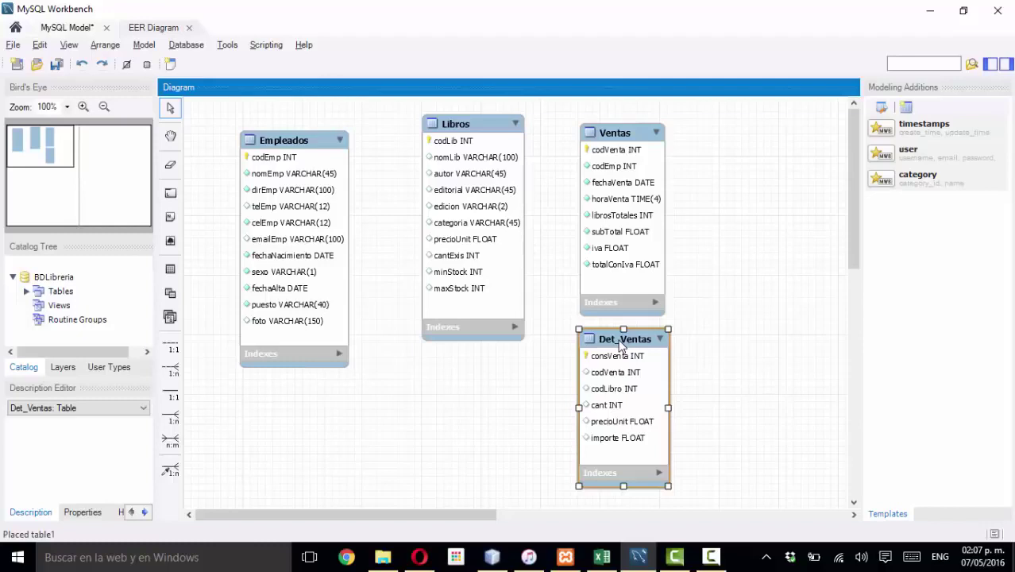
{"action": "left_click_drag", "start_coordinate": [620, 343], "coordinate": [743, 156]}
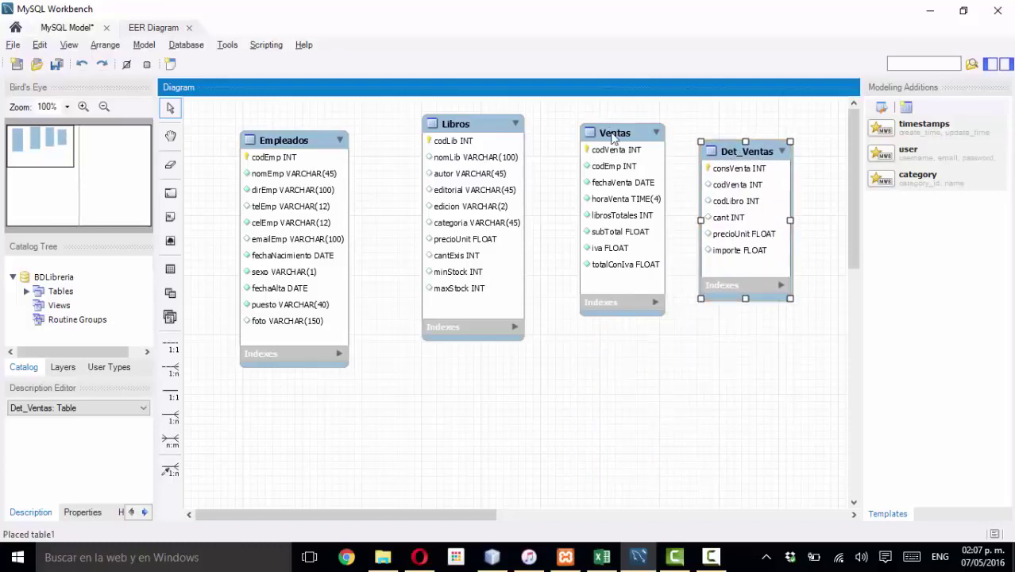
{"action": "left_click_drag", "start_coordinate": [610, 149], "coordinate": [611, 153]}
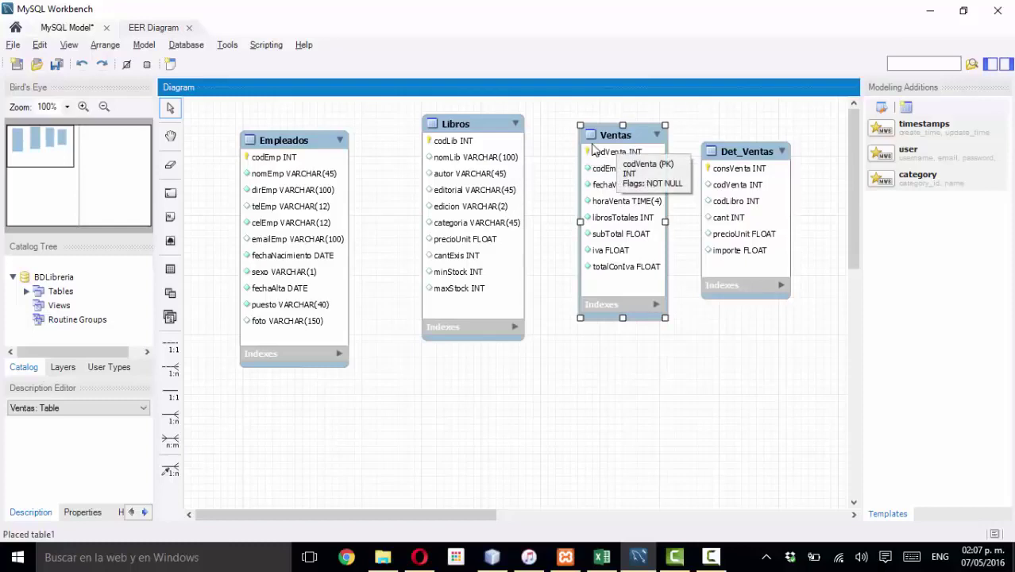
{"action": "left_click_drag", "start_coordinate": [739, 159], "coordinate": [740, 156]}
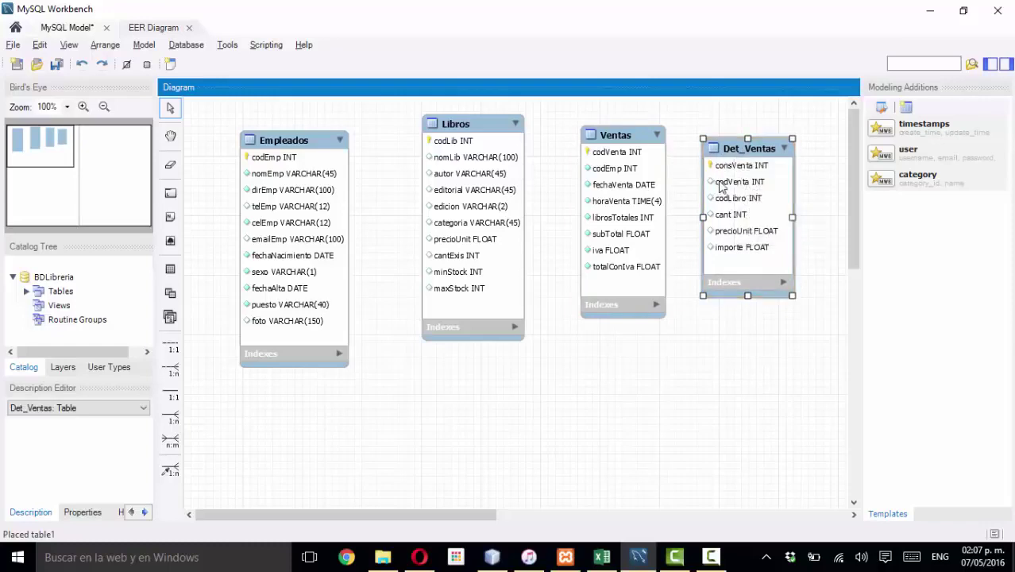
{"action": "left_click_drag", "start_coordinate": [622, 140], "coordinate": [623, 145]}
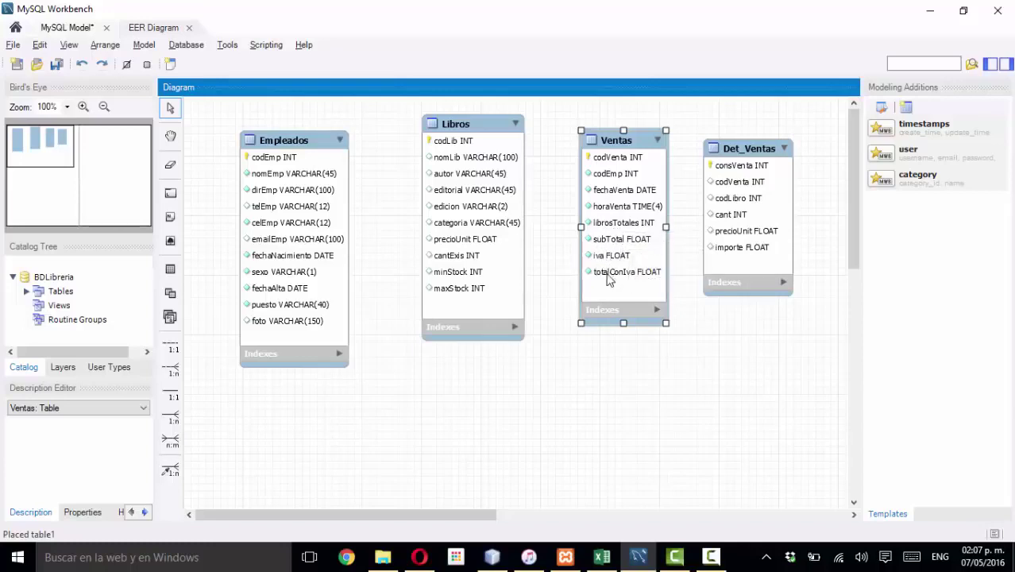
{"action": "left_click_drag", "start_coordinate": [720, 165], "coordinate": [722, 164]}
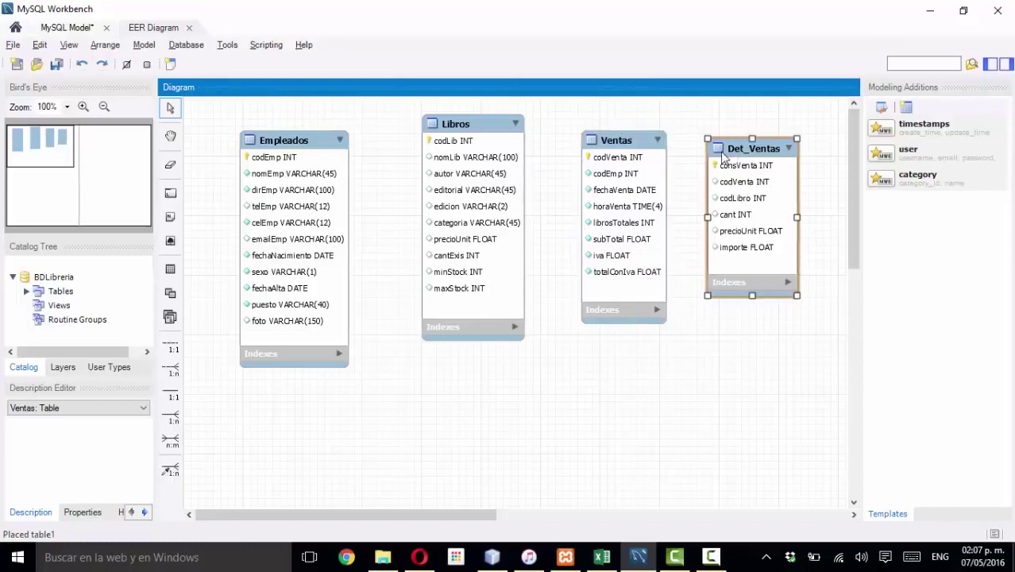
{"action": "left_click_drag", "start_coordinate": [619, 144], "coordinate": [615, 142]}
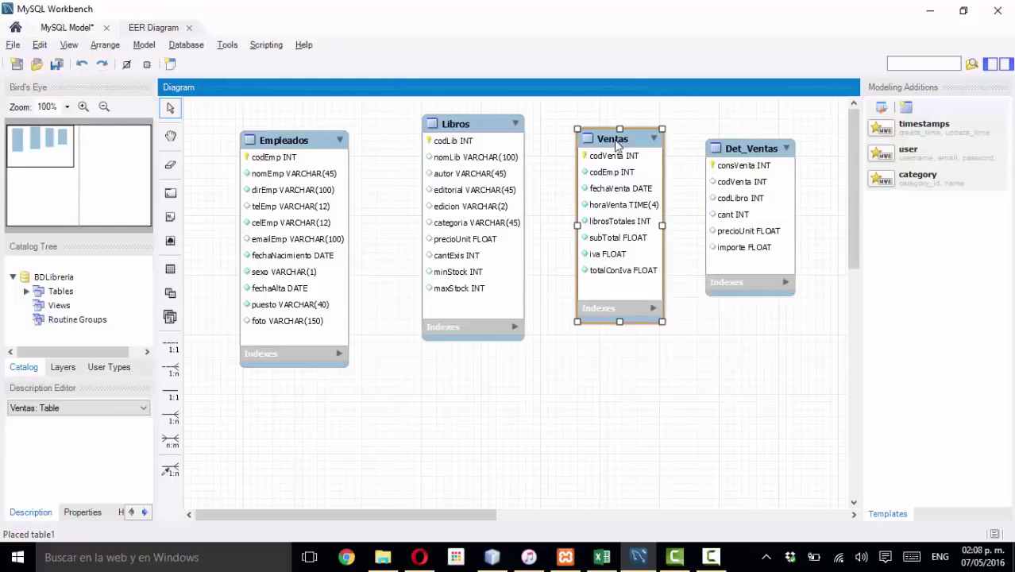
{"action": "left_click_drag", "start_coordinate": [617, 143], "coordinate": [621, 144]}
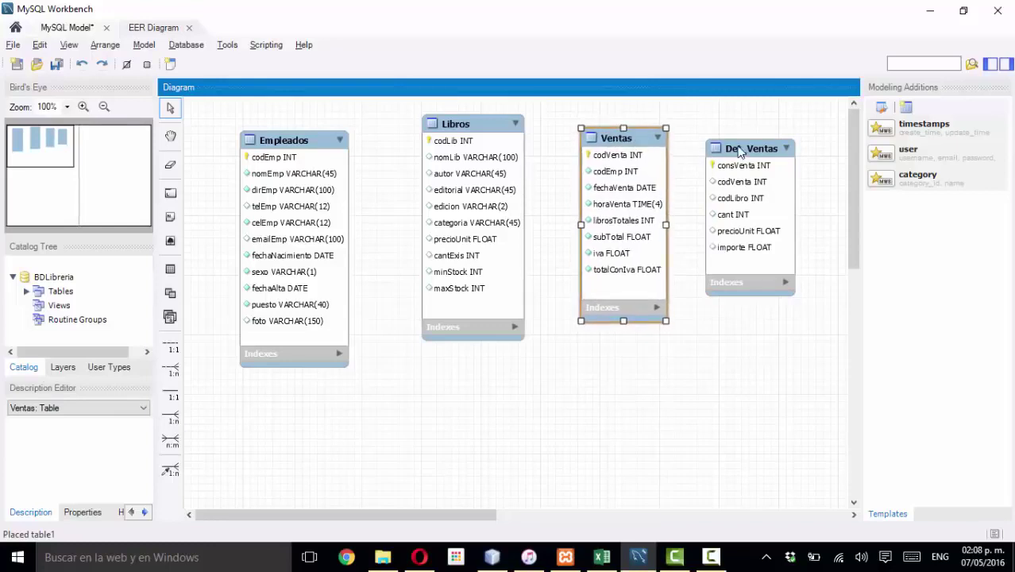
{"action": "left_click_drag", "start_coordinate": [741, 152], "coordinate": [720, 153]}
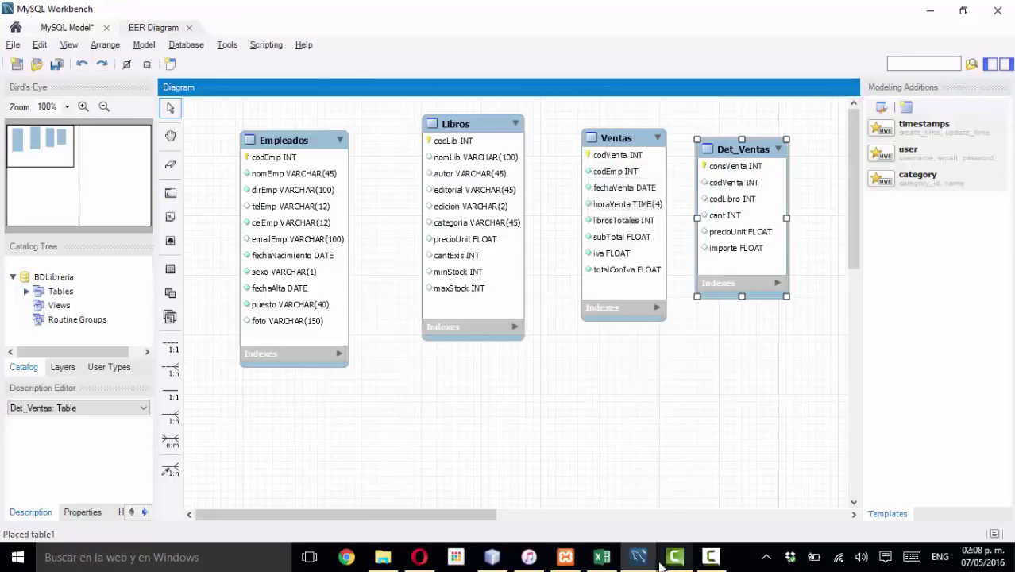
{"action": "left_click", "coordinate": [602, 558]}
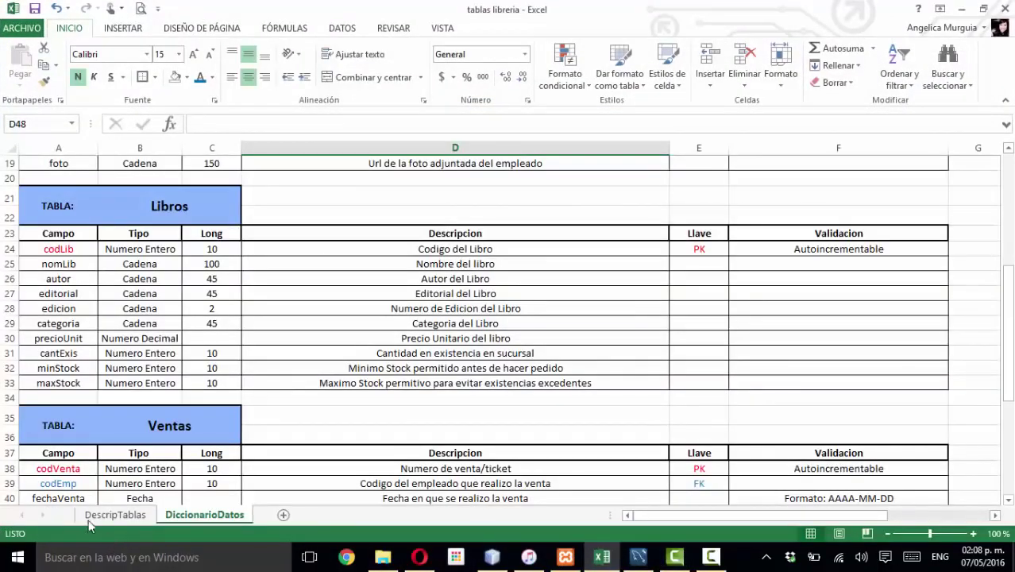
{"action": "left_click", "coordinate": [111, 515]}
{"action": "scroll", "coordinate": [240, 385], "scroll_direction": "down", "scroll_amount": 4}
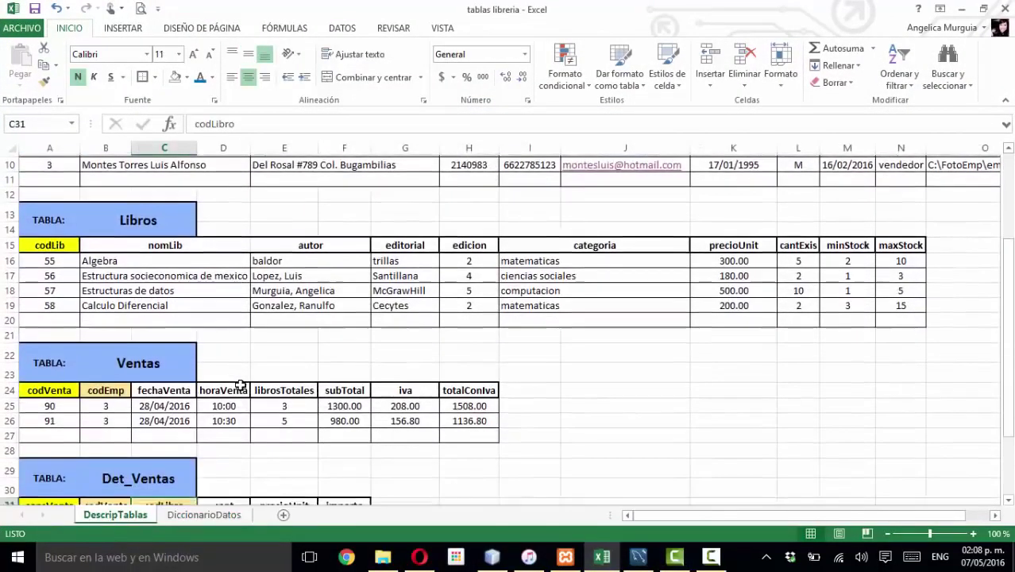
{"action": "scroll", "coordinate": [240, 386], "scroll_direction": "down", "scroll_amount": 2}
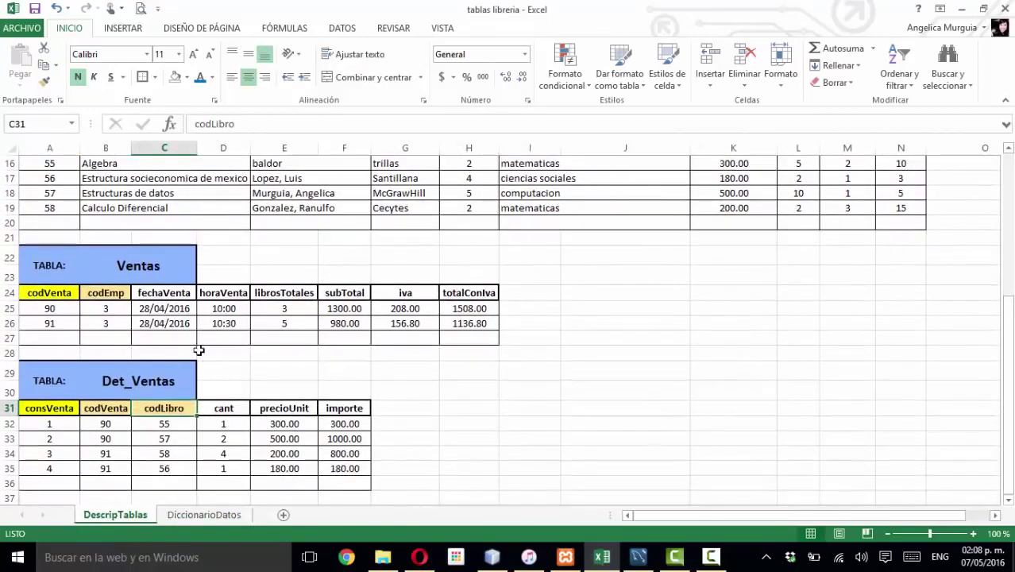
{"action": "left_click", "coordinate": [173, 326]}
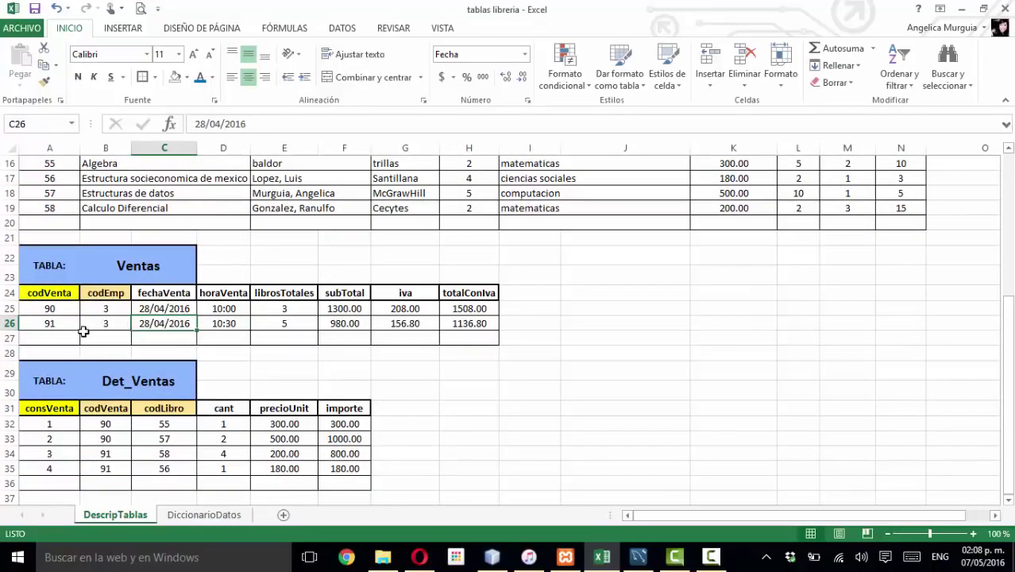
{"action": "scroll", "coordinate": [85, 328], "scroll_direction": "up", "scroll_amount": 1}
{"action": "left_click", "coordinate": [72, 359]}
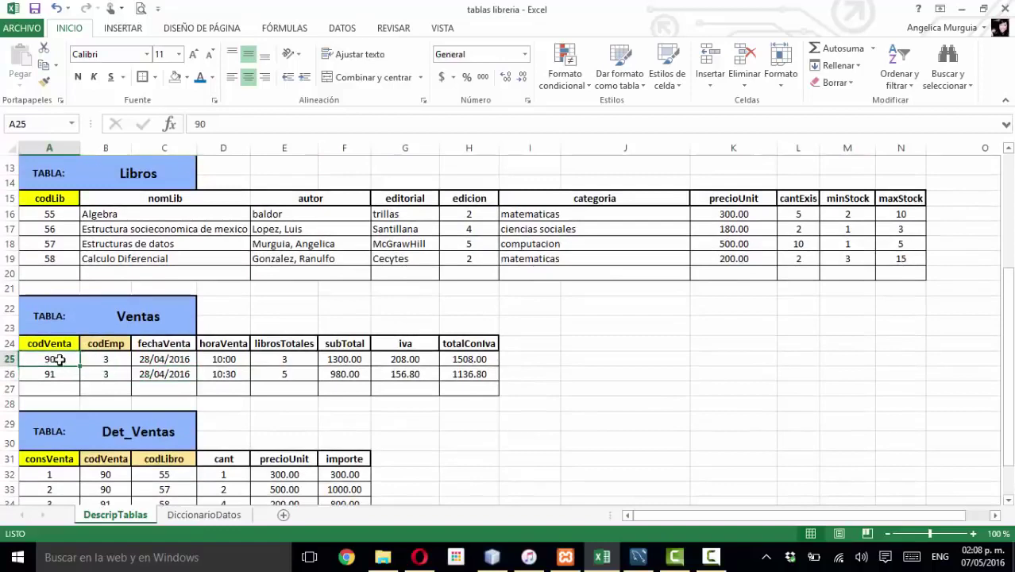
{"action": "scroll", "coordinate": [73, 357], "scroll_direction": "down", "scroll_amount": 1}
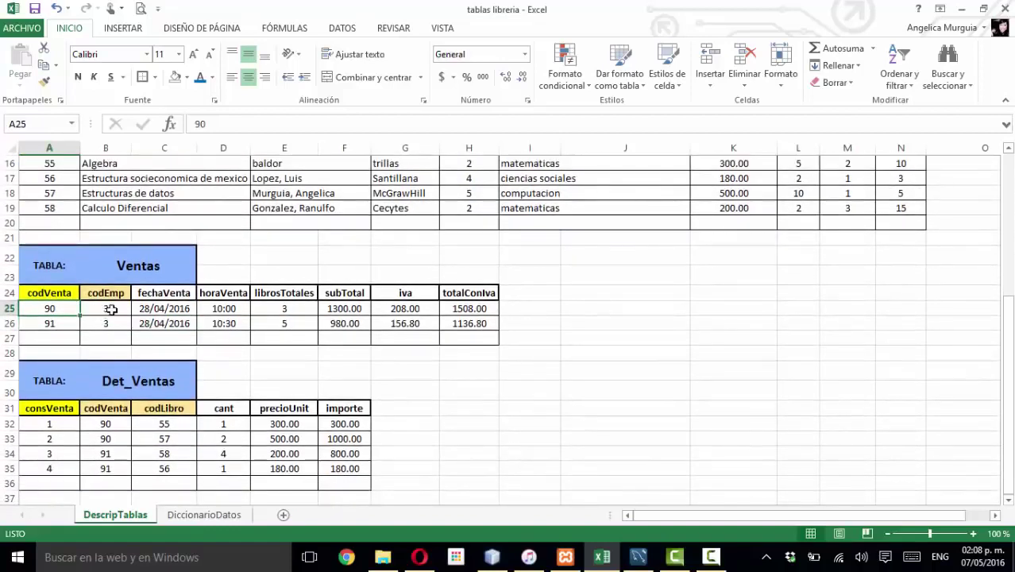
{"action": "left_click", "coordinate": [110, 309]}
{"action": "left_click", "coordinate": [157, 310]}
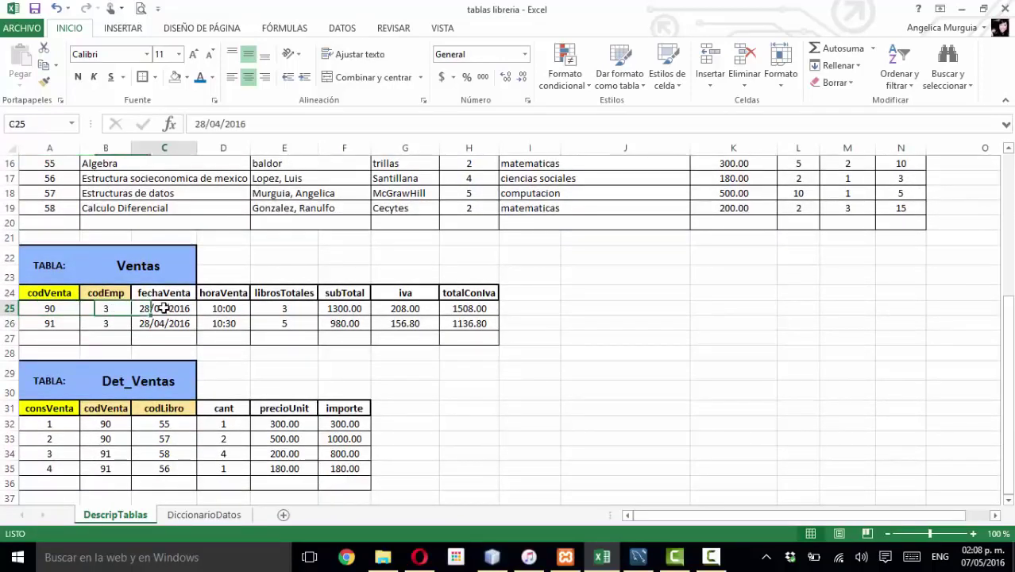
{"action": "left_click", "coordinate": [242, 311]}
{"action": "left_click", "coordinate": [295, 311]}
{"action": "left_click", "coordinate": [342, 310]}
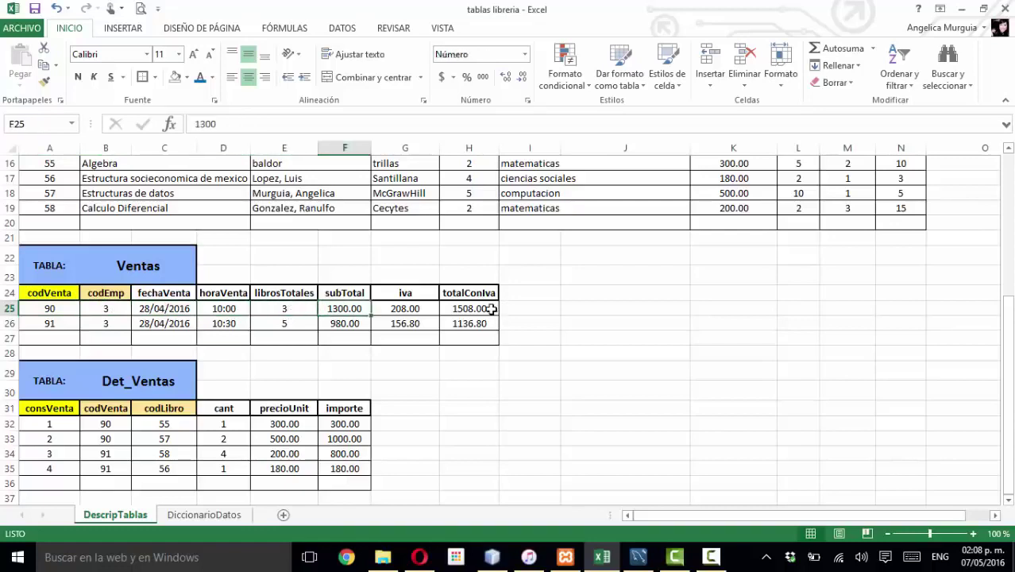
{"action": "left_click", "coordinate": [449, 312]}
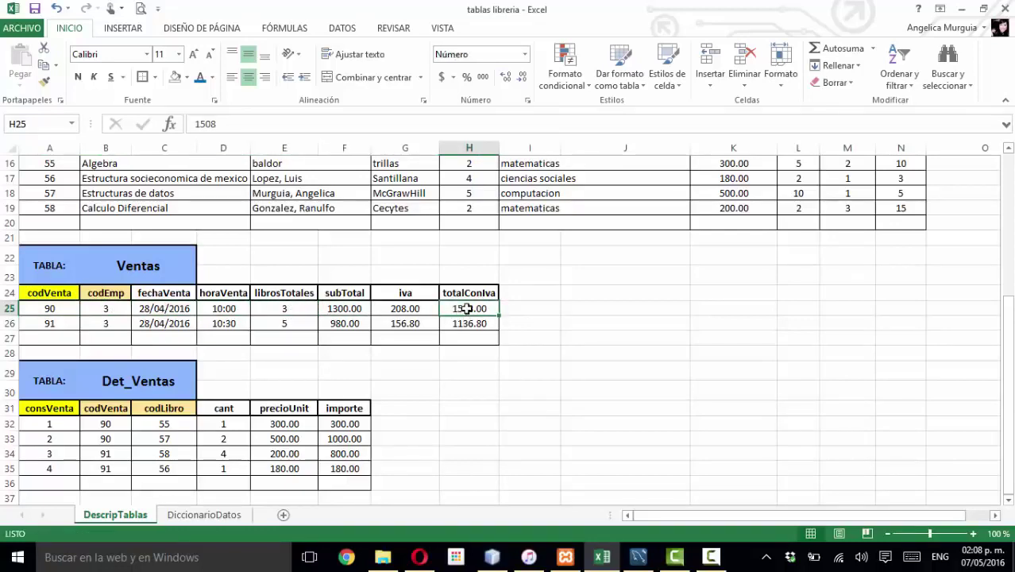
{"action": "left_click", "coordinate": [290, 314]}
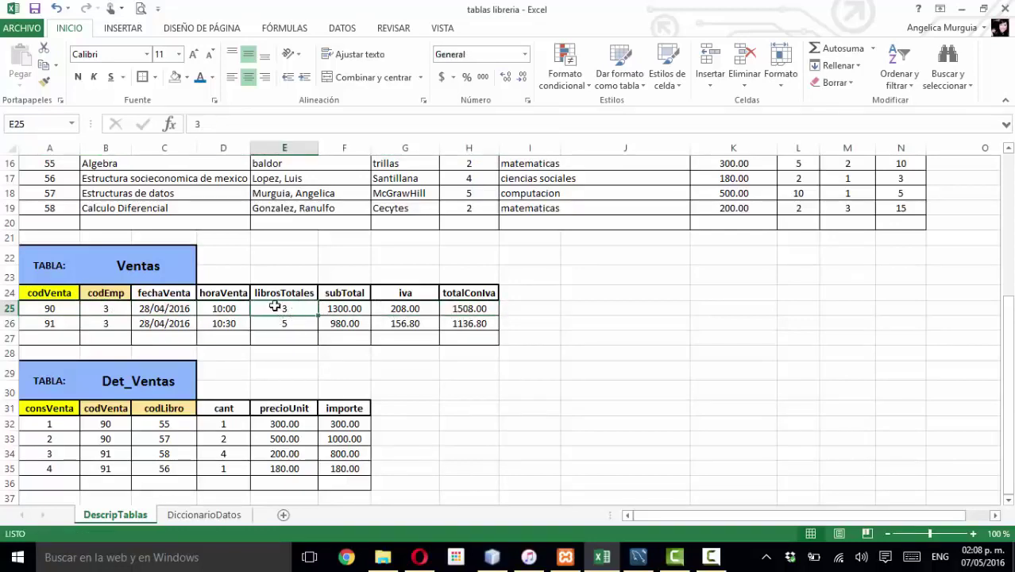
{"action": "left_click", "coordinate": [108, 424]}
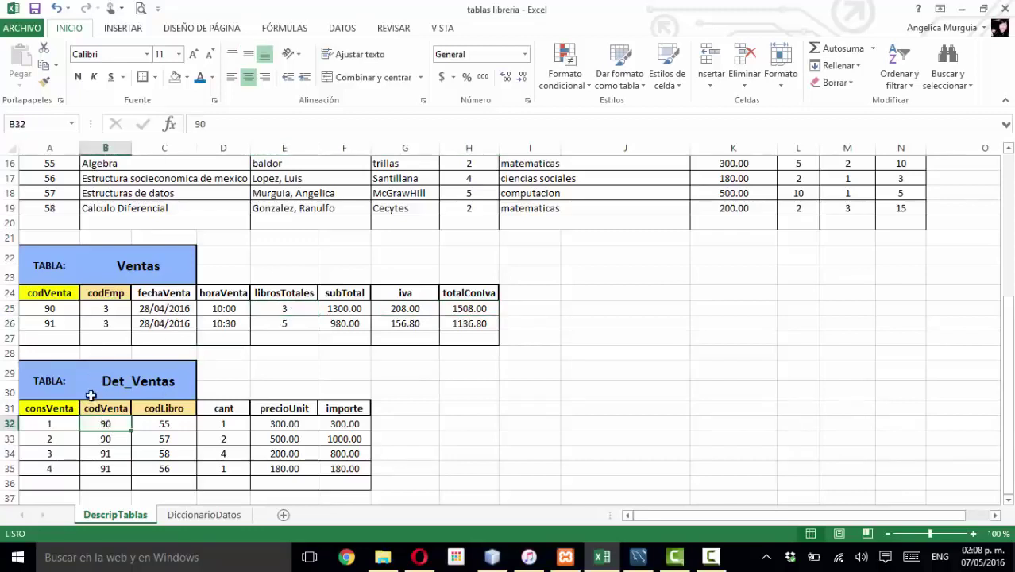
{"action": "scroll", "coordinate": [95, 385], "scroll_direction": "down", "scroll_amount": 1}
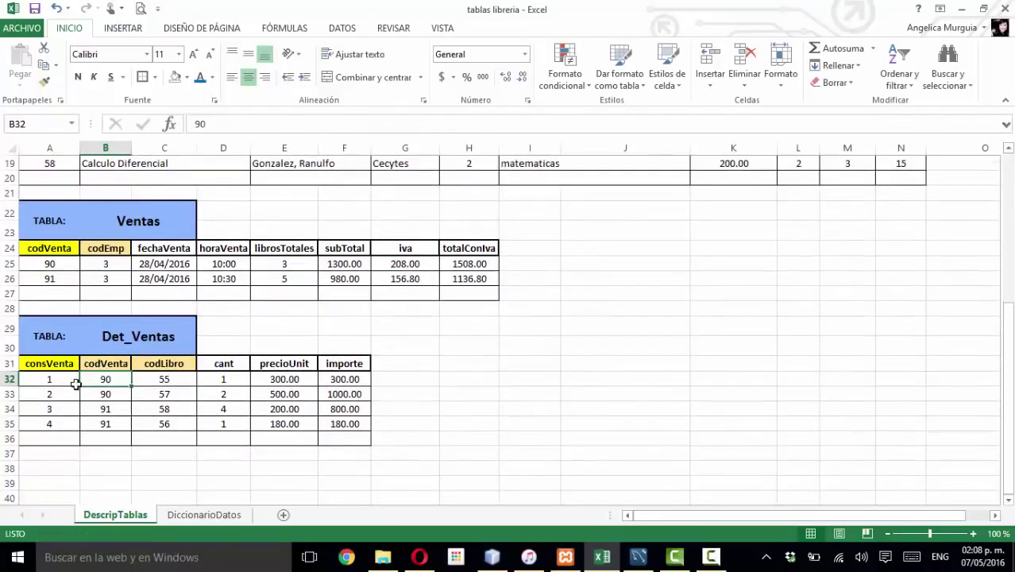
{"action": "left_click", "coordinate": [68, 381]}
{"action": "left_click_drag", "start_coordinate": [68, 380], "coordinate": [61, 429]}
{"action": "left_click", "coordinate": [56, 362]}
{"action": "left_click", "coordinate": [64, 381]}
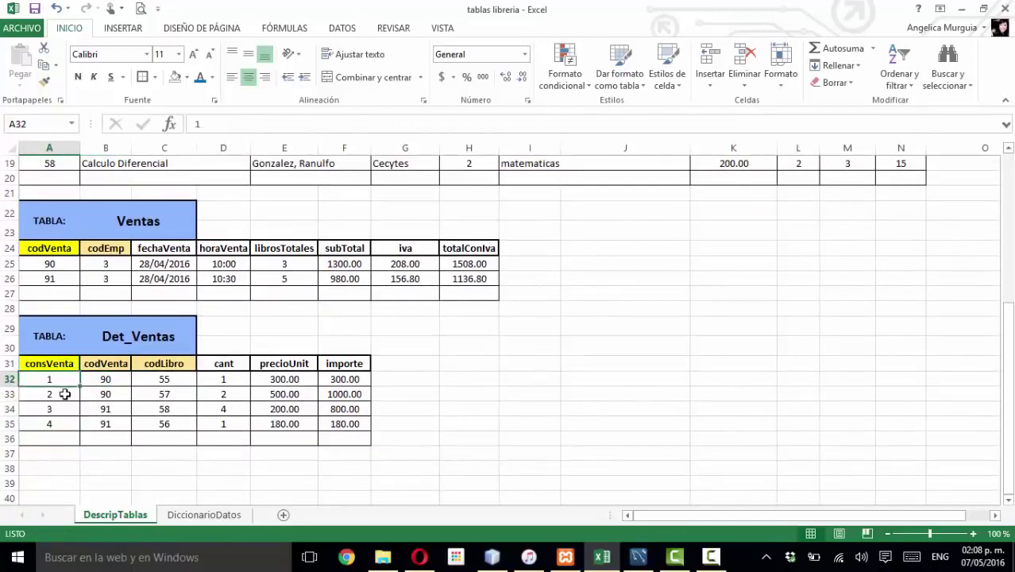
{"action": "left_click", "coordinate": [70, 413]}
{"action": "left_click_drag", "start_coordinate": [106, 380], "coordinate": [115, 394]}
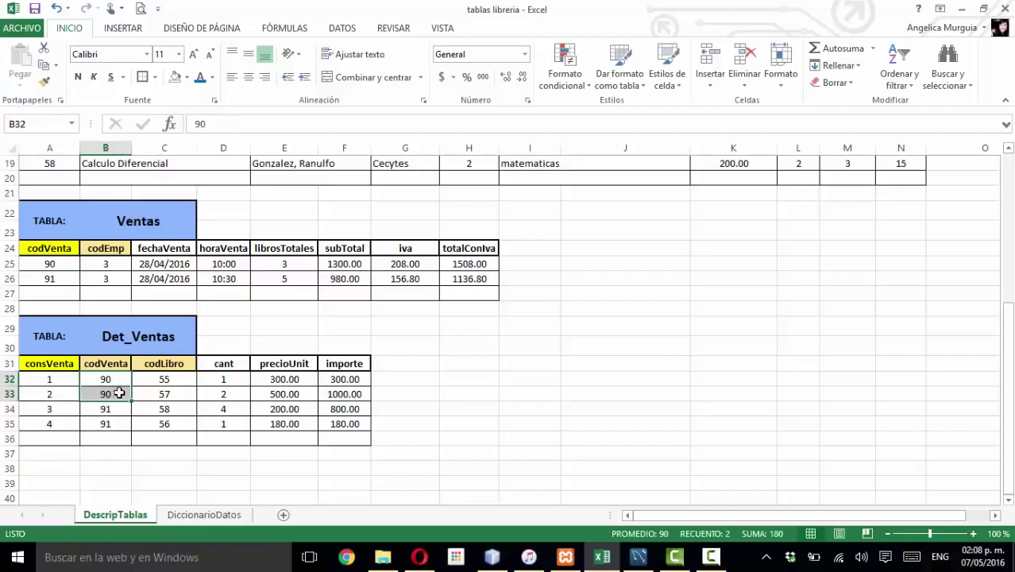
{"action": "left_click", "coordinate": [180, 379]}
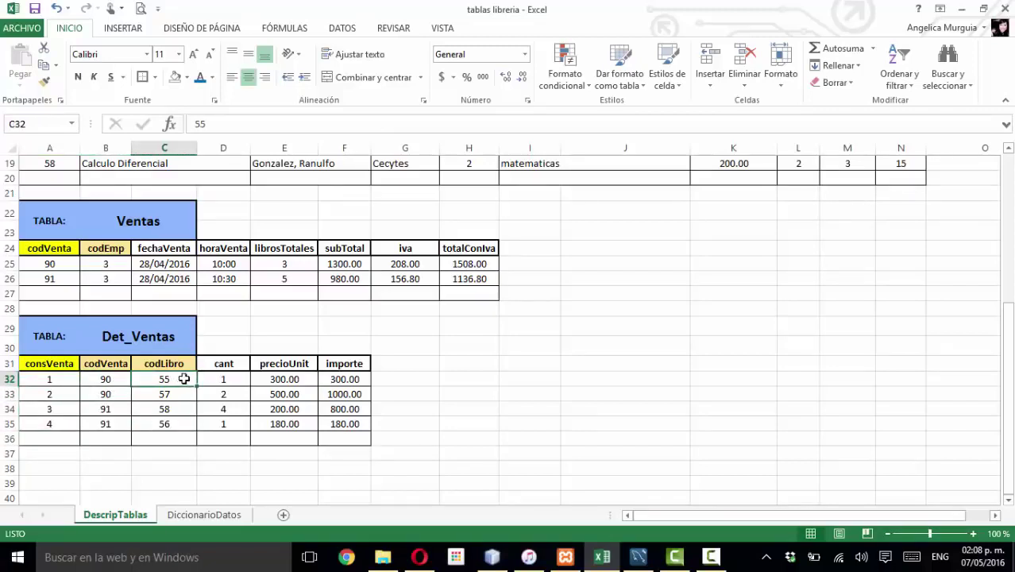
{"action": "left_click", "coordinate": [228, 381]}
{"action": "left_click", "coordinate": [297, 380]}
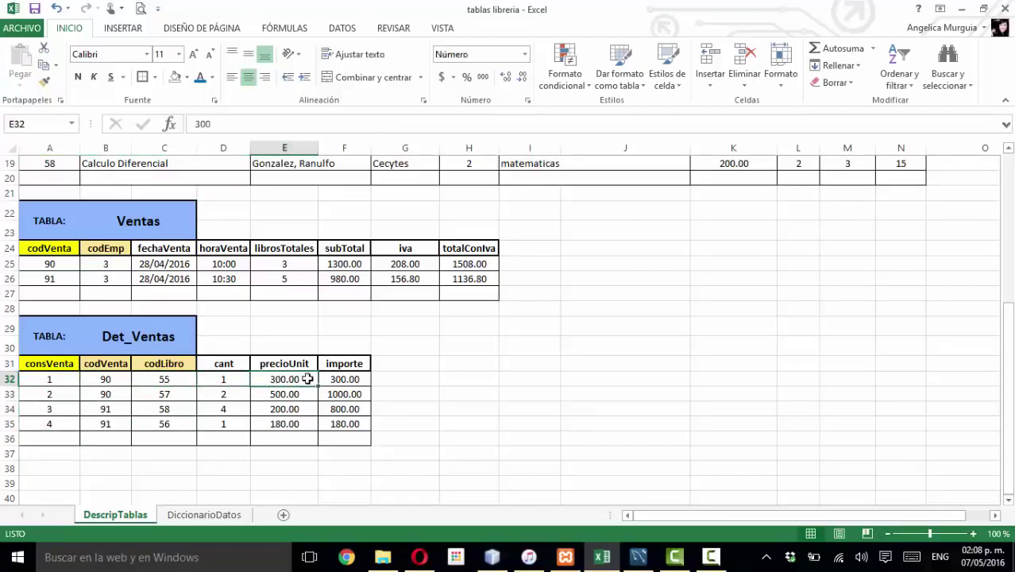
{"action": "left_click", "coordinate": [338, 378]}
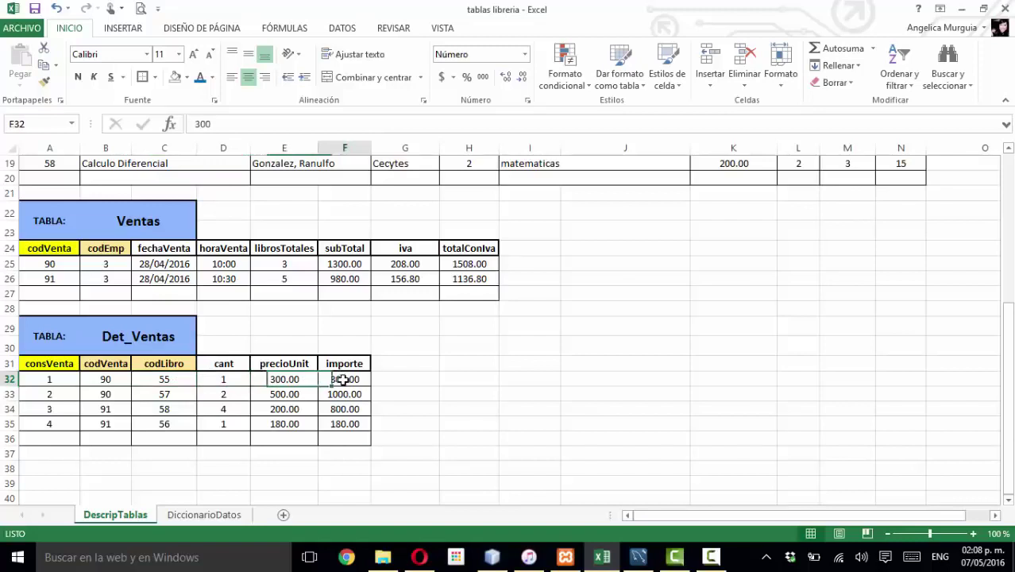
{"action": "left_click", "coordinate": [214, 393]}
{"action": "left_click", "coordinate": [167, 393]}
{"action": "left_click", "coordinate": [288, 395]}
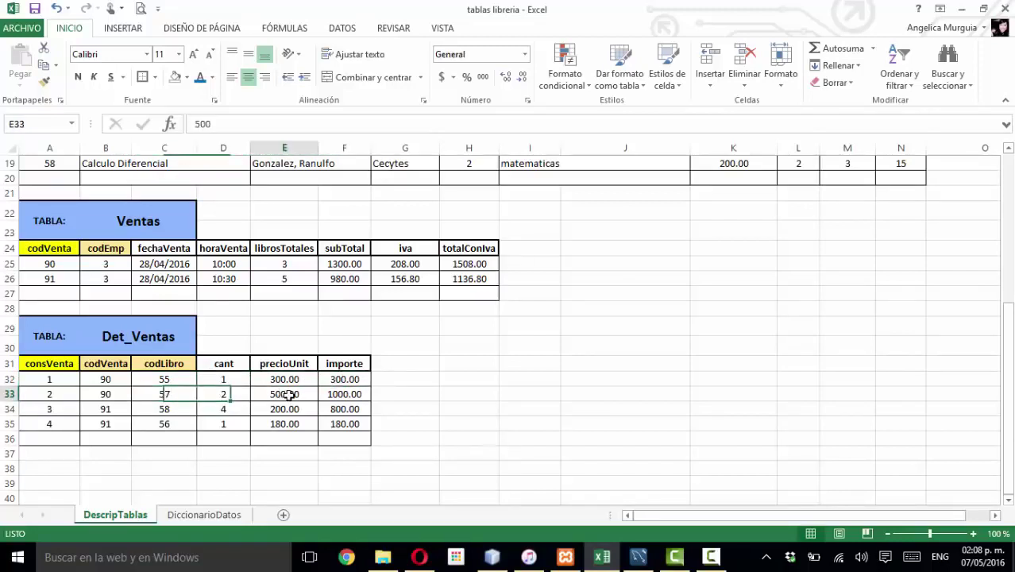
{"action": "left_click", "coordinate": [342, 394]}
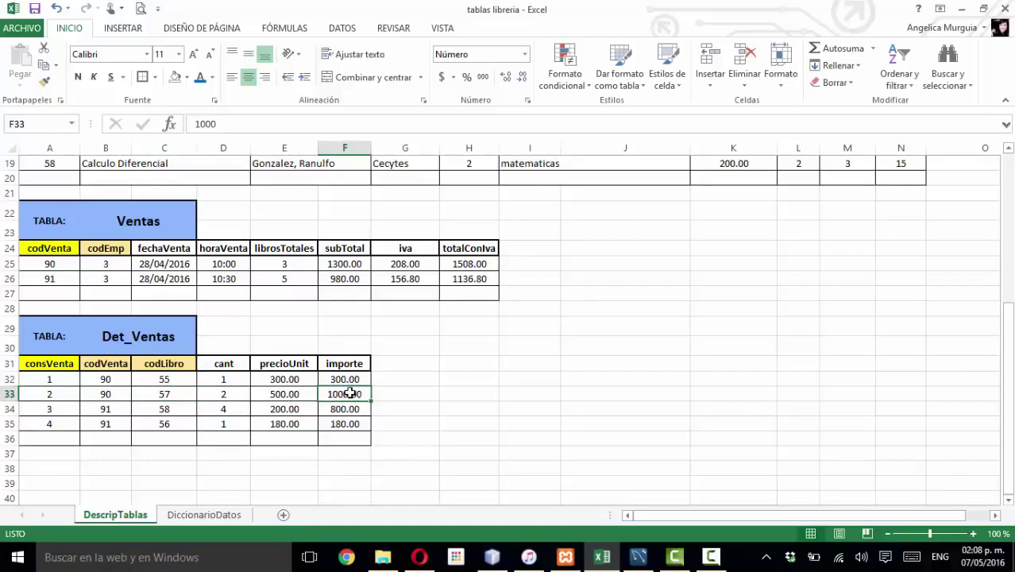
{"action": "left_click", "coordinate": [353, 383]}
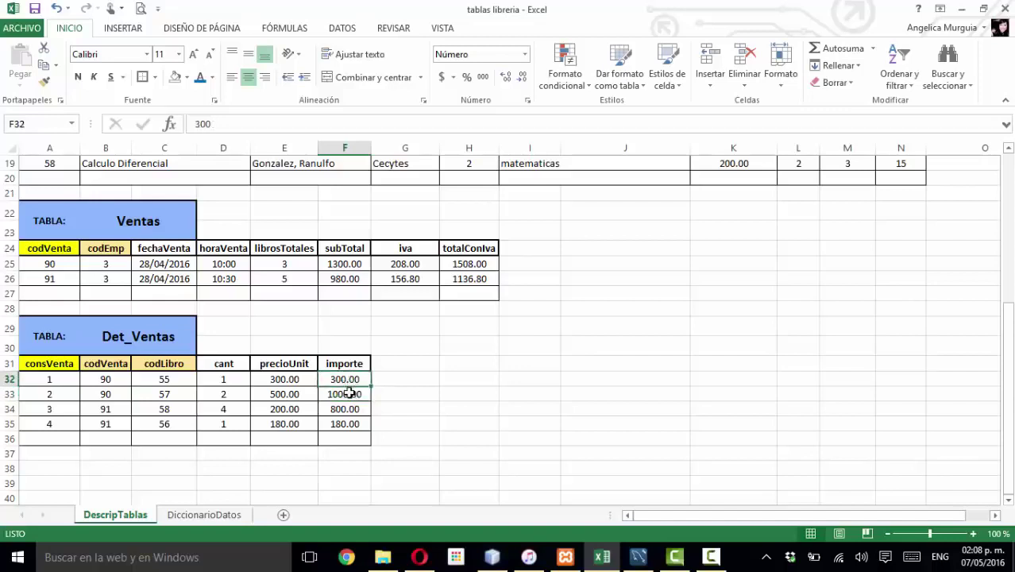
{"action": "left_click", "coordinate": [353, 390]}
{"action": "left_click", "coordinate": [348, 380]}
{"action": "left_click", "coordinate": [348, 394]}
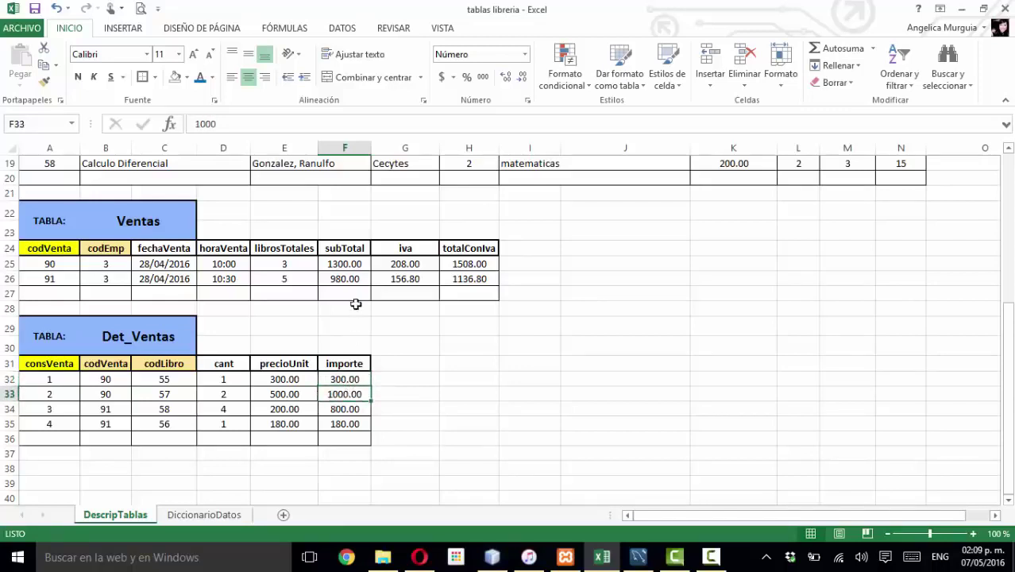
{"action": "left_click", "coordinate": [351, 264]}
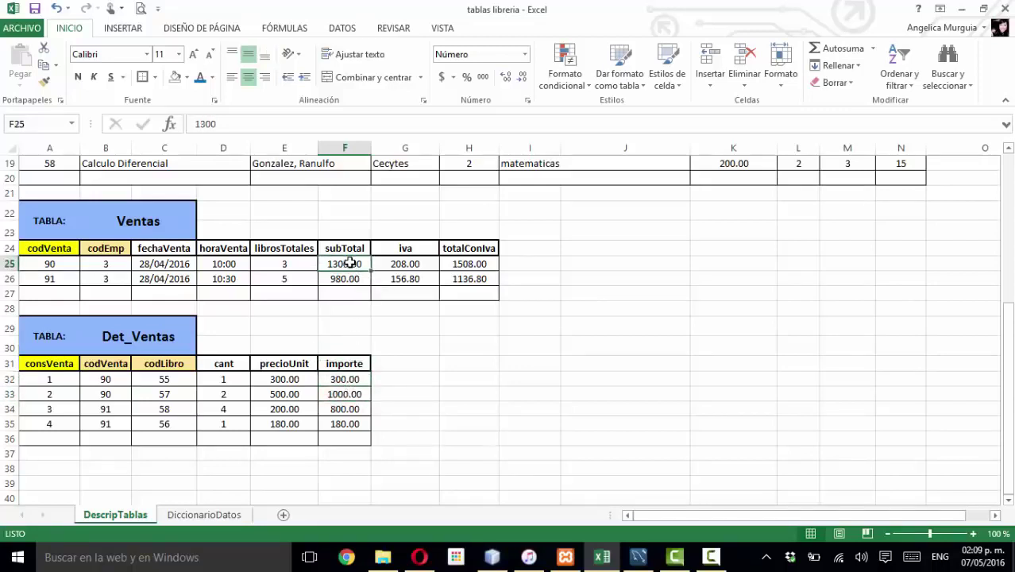
{"action": "left_click", "coordinate": [467, 264]}
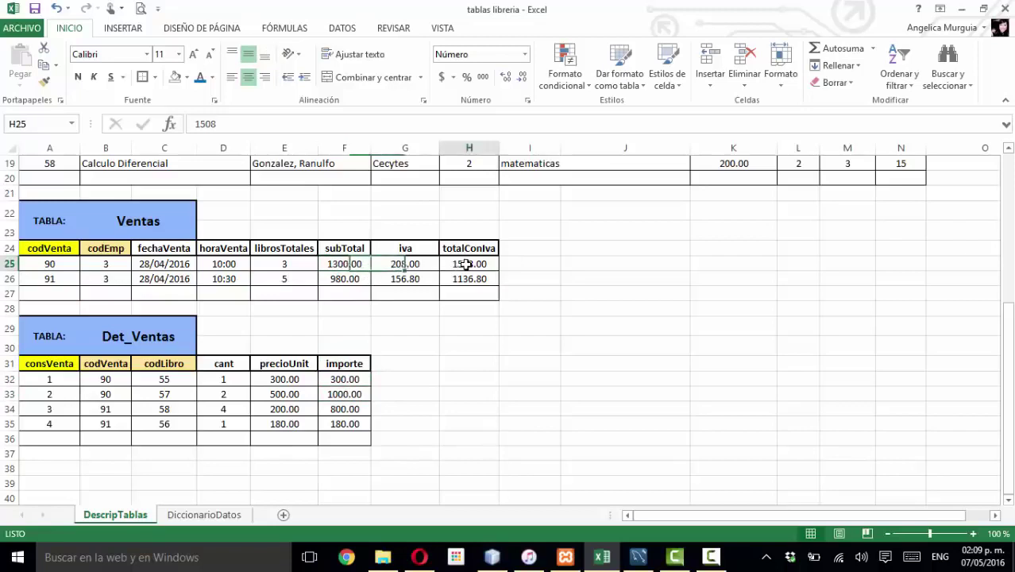
{"action": "left_click", "coordinate": [96, 379]}
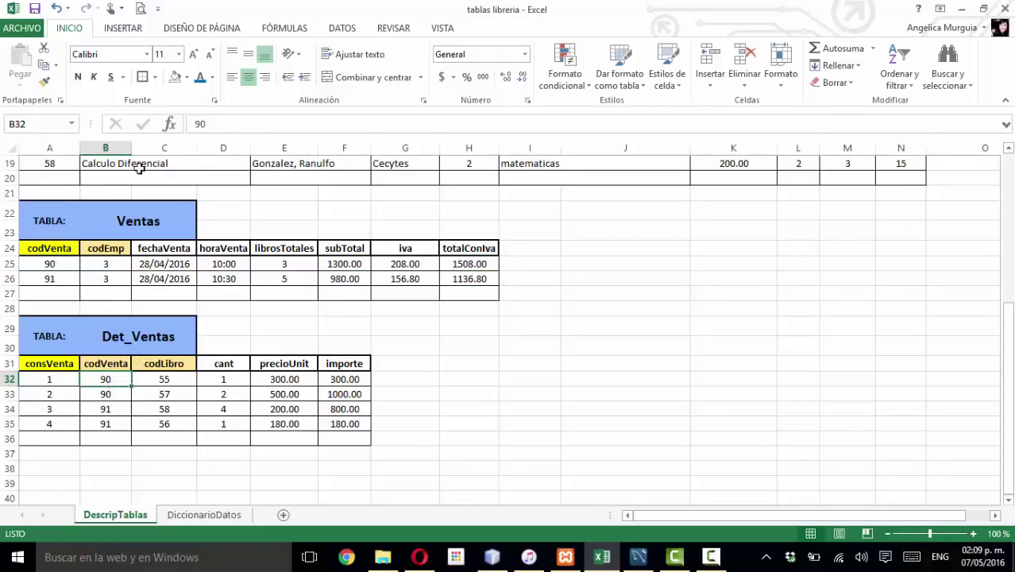
{"action": "left_click", "coordinate": [49, 264]}
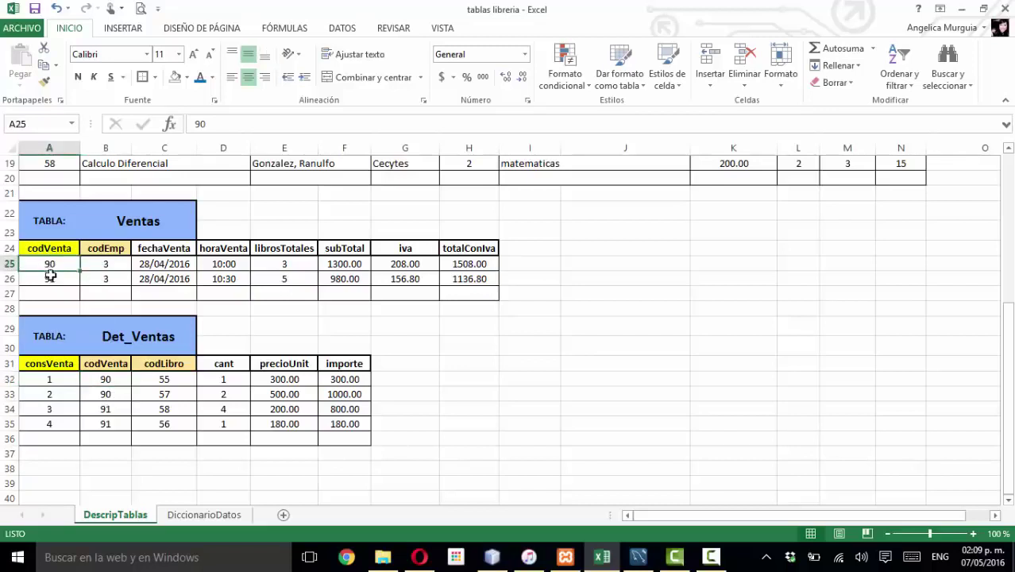
{"action": "left_click", "coordinate": [49, 276]}
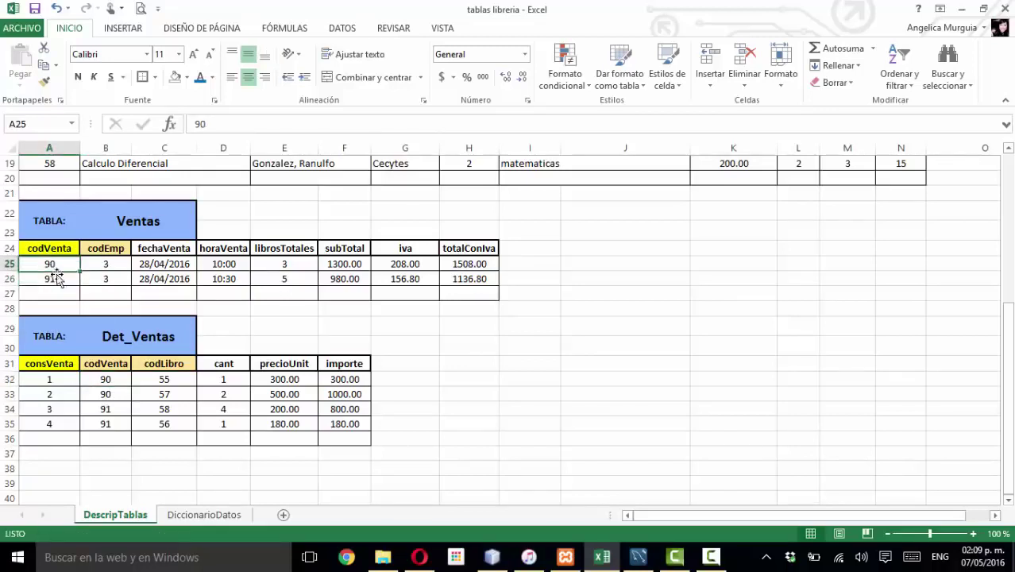
{"action": "left_click", "coordinate": [50, 264]}
{"action": "left_click", "coordinate": [52, 278]}
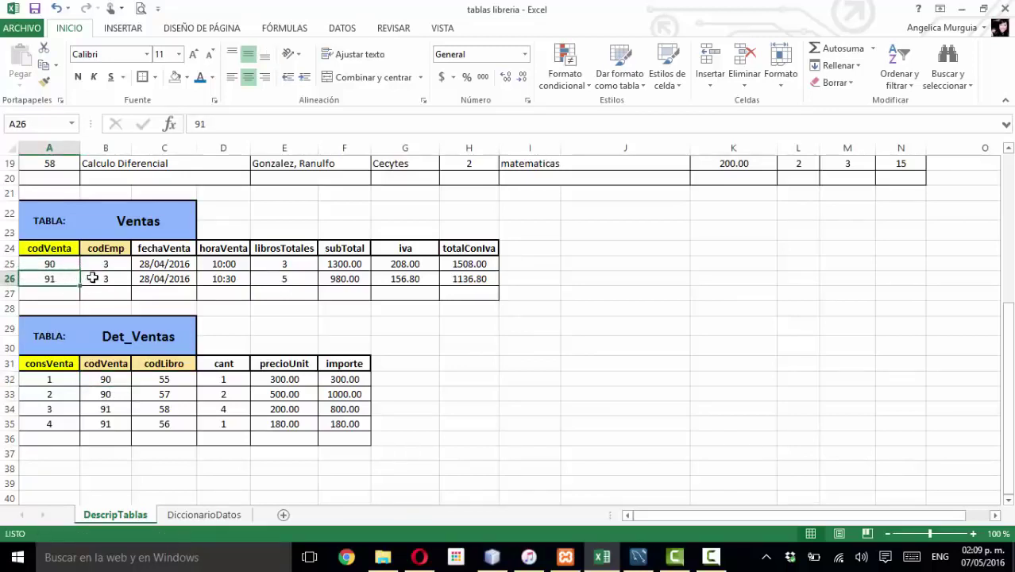
{"action": "left_click", "coordinate": [46, 251]}
{"action": "left_click", "coordinate": [132, 218]}
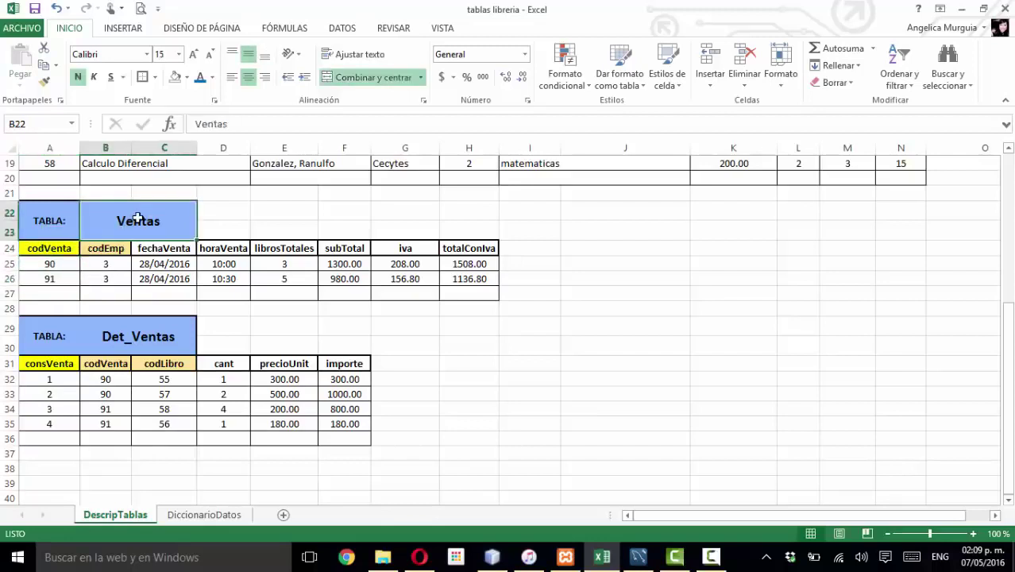
{"action": "left_click", "coordinate": [65, 250]}
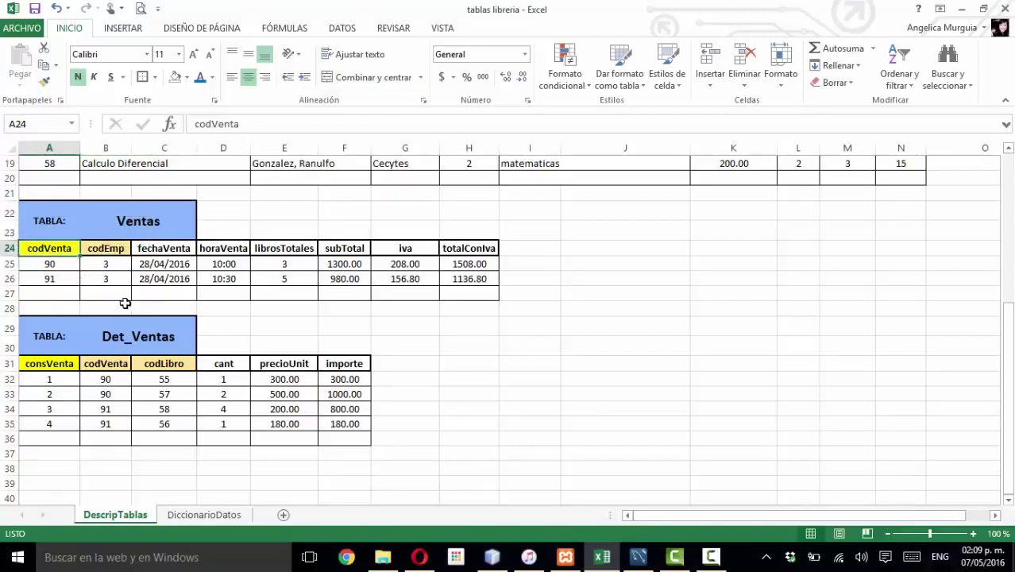
{"action": "left_click", "coordinate": [52, 264]}
{"action": "left_click", "coordinate": [52, 278]}
{"action": "left_click", "coordinate": [52, 265]}
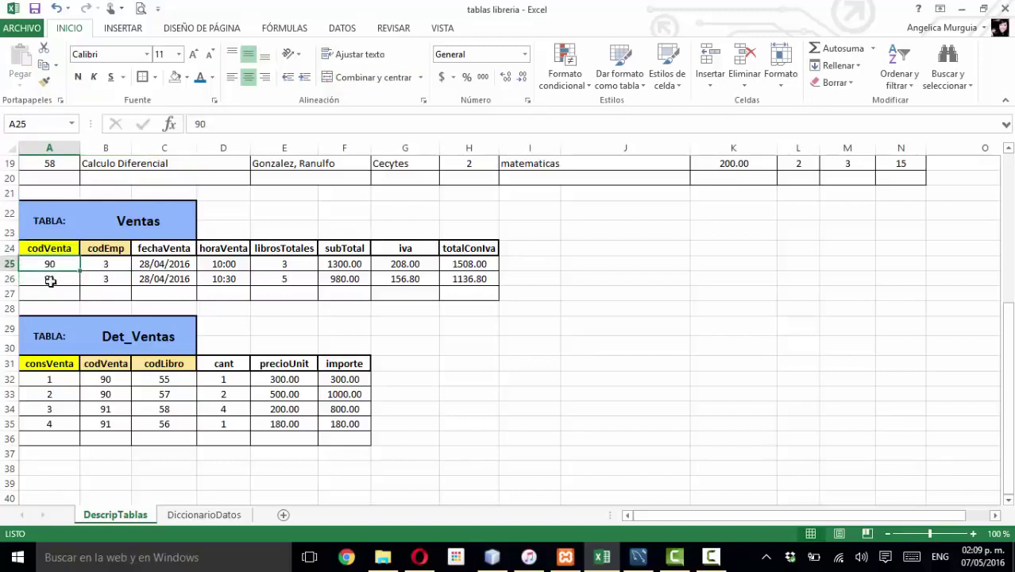
{"action": "left_click", "coordinate": [54, 277]}
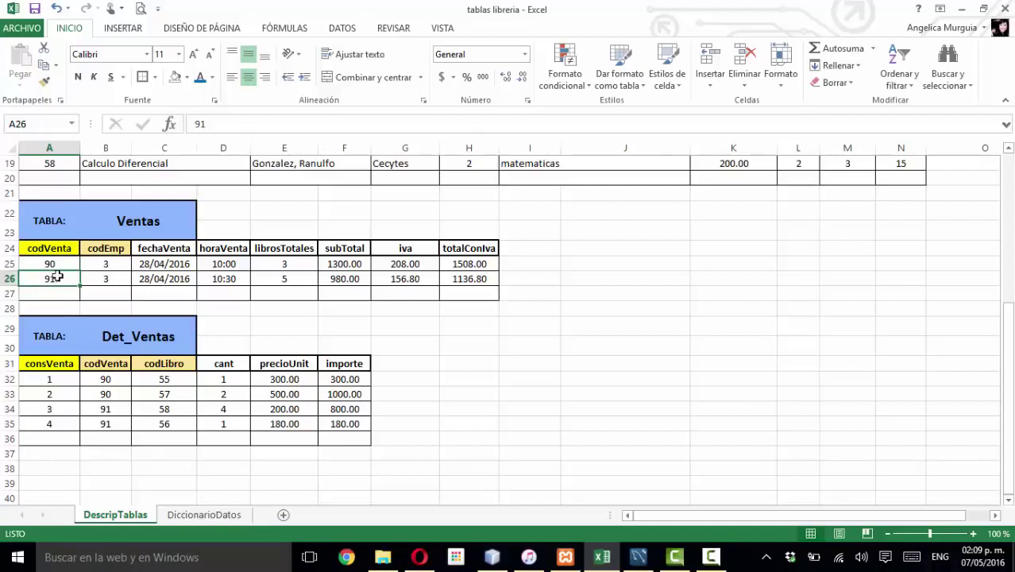
{"action": "left_click", "coordinate": [63, 265]}
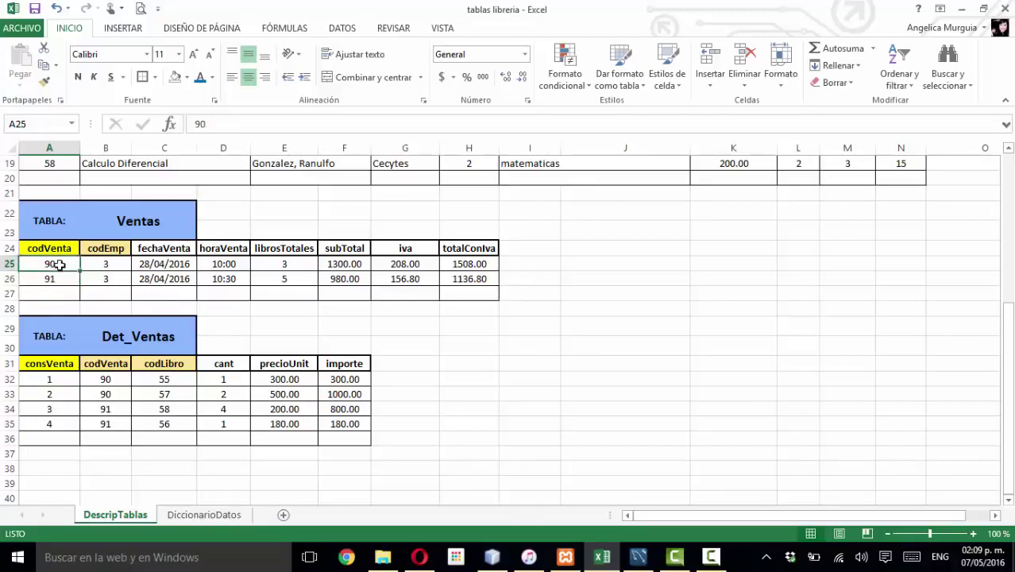
{"action": "left_click", "coordinate": [70, 382]}
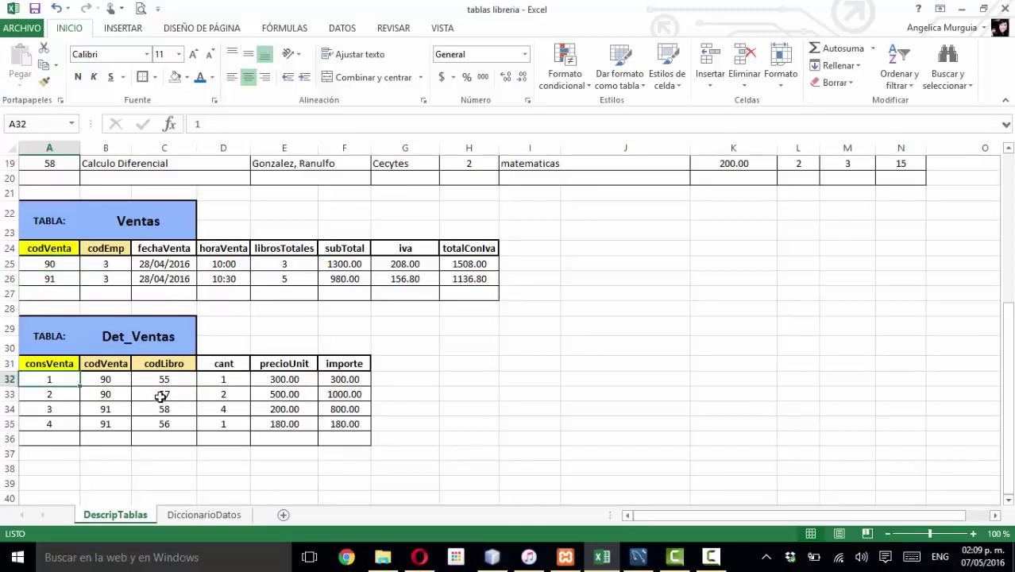
{"action": "left_click", "coordinate": [160, 395]}
{"action": "left_click_drag", "start_coordinate": [109, 379], "coordinate": [347, 390]}
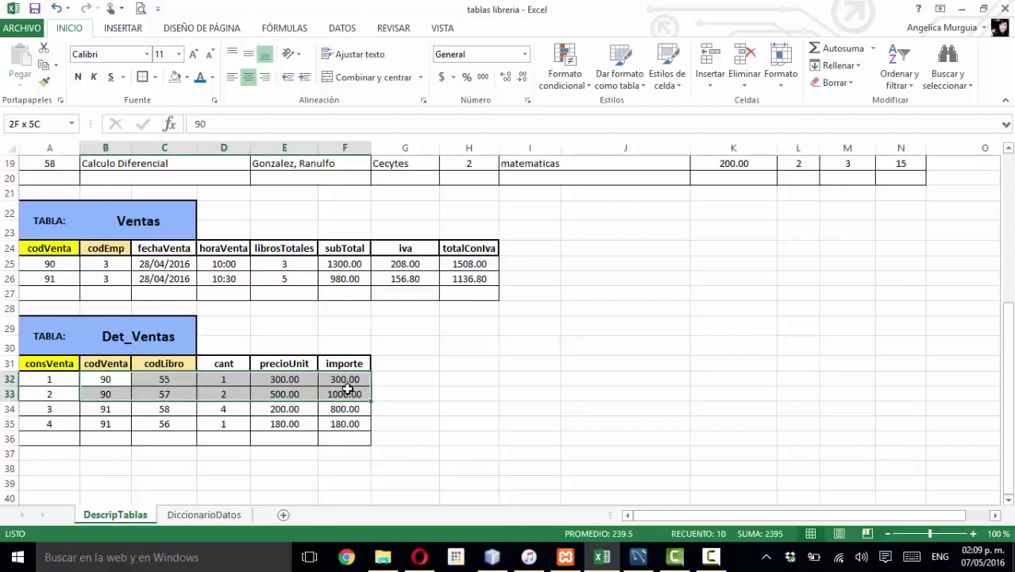
{"action": "left_click", "coordinate": [59, 267]}
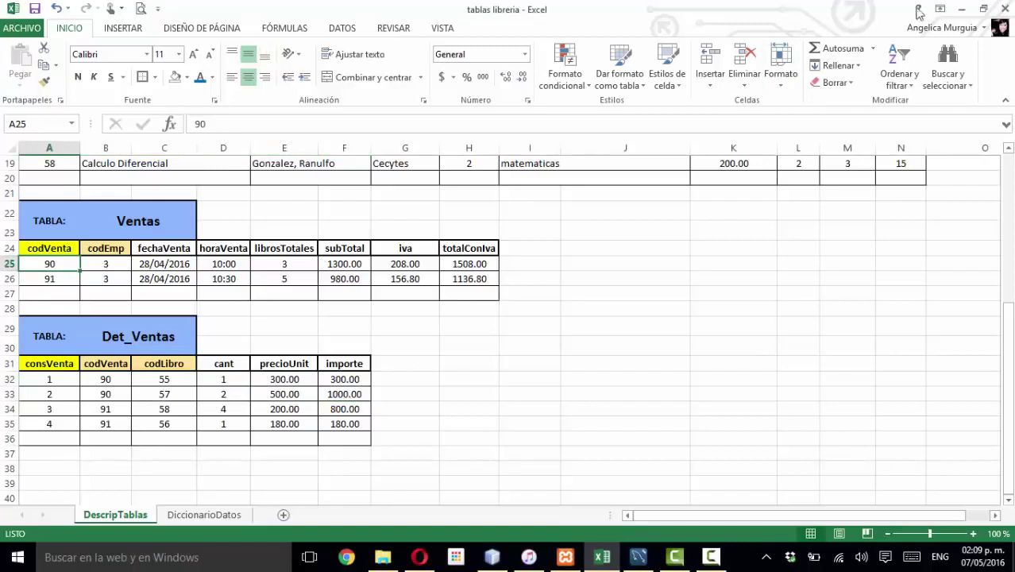
- Minimize Excel and reposition Det_Ventas, trying it below Ventas before settling it to Ventas' right
{"action": "left_click", "coordinate": [960, 10]}
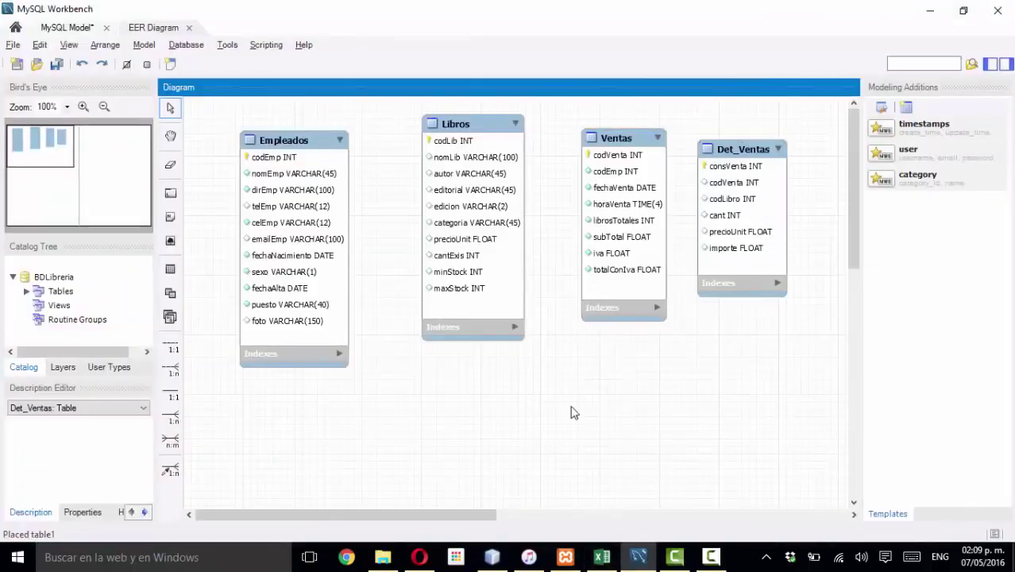
{"action": "left_click", "coordinate": [699, 145]}
{"action": "left_click_drag", "start_coordinate": [724, 190], "coordinate": [748, 154]}
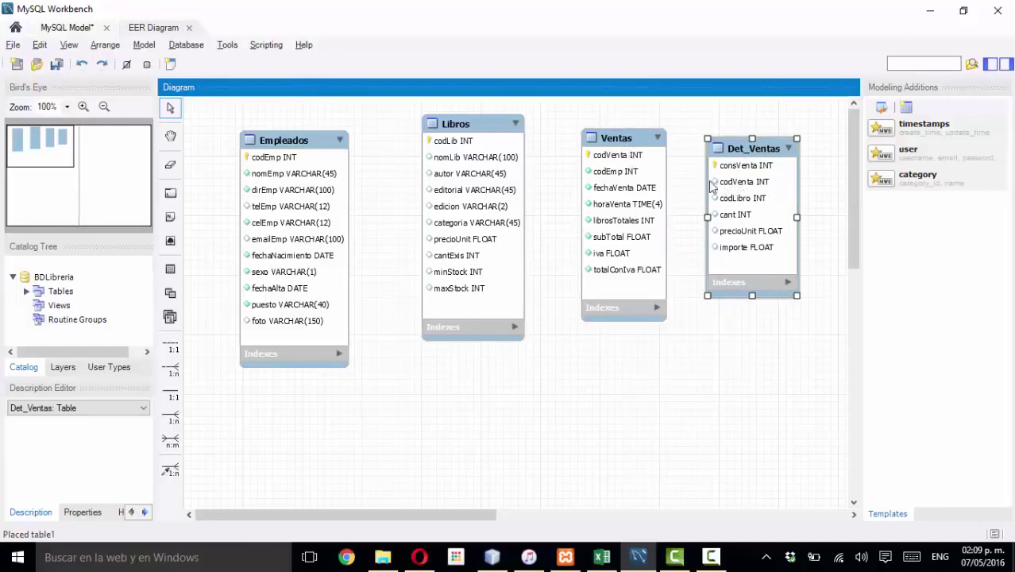
{"action": "left_click", "coordinate": [610, 147]}
{"action": "left_click", "coordinate": [750, 190]}
{"action": "left_click_drag", "start_coordinate": [766, 153], "coordinate": [639, 347]}
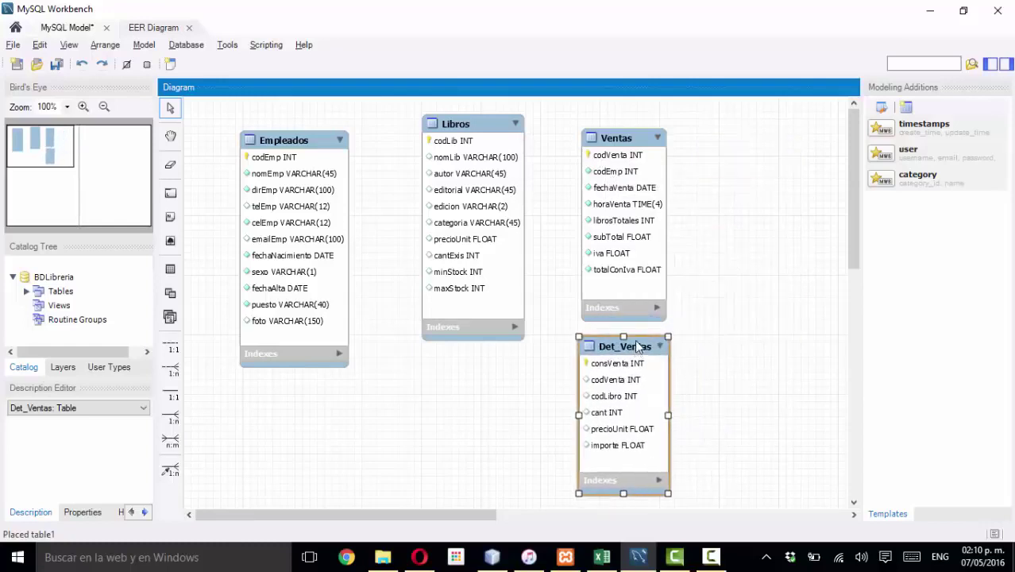
{"action": "left_click", "coordinate": [616, 157]}
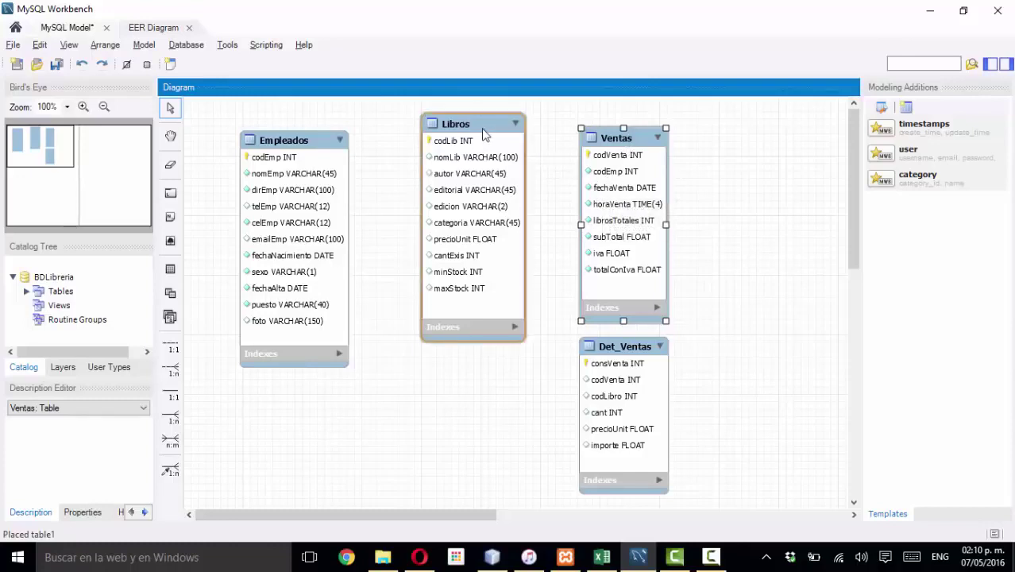
{"action": "left_click_drag", "start_coordinate": [604, 347], "coordinate": [566, 345]}
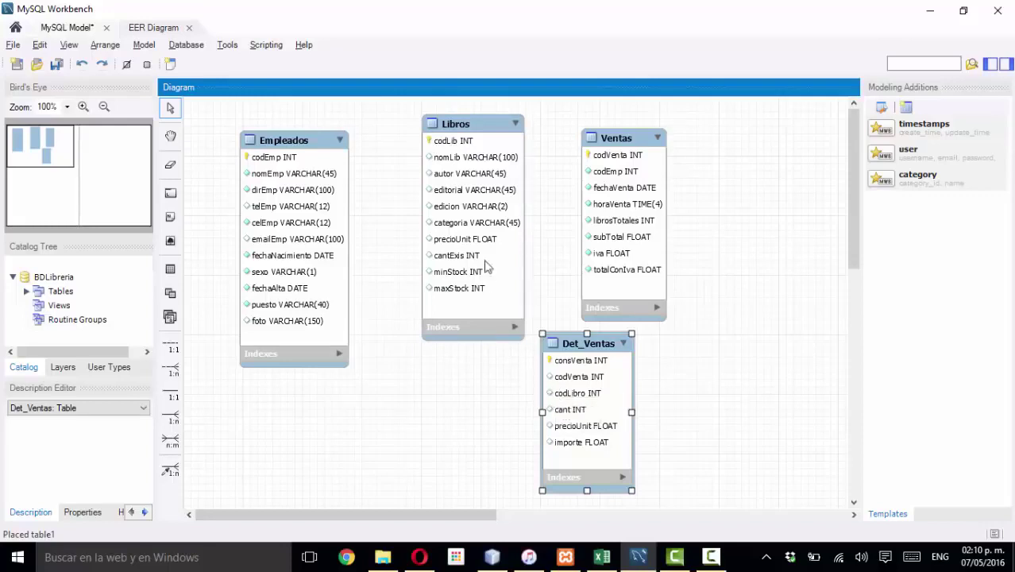
{"action": "left_click", "coordinate": [467, 147]}
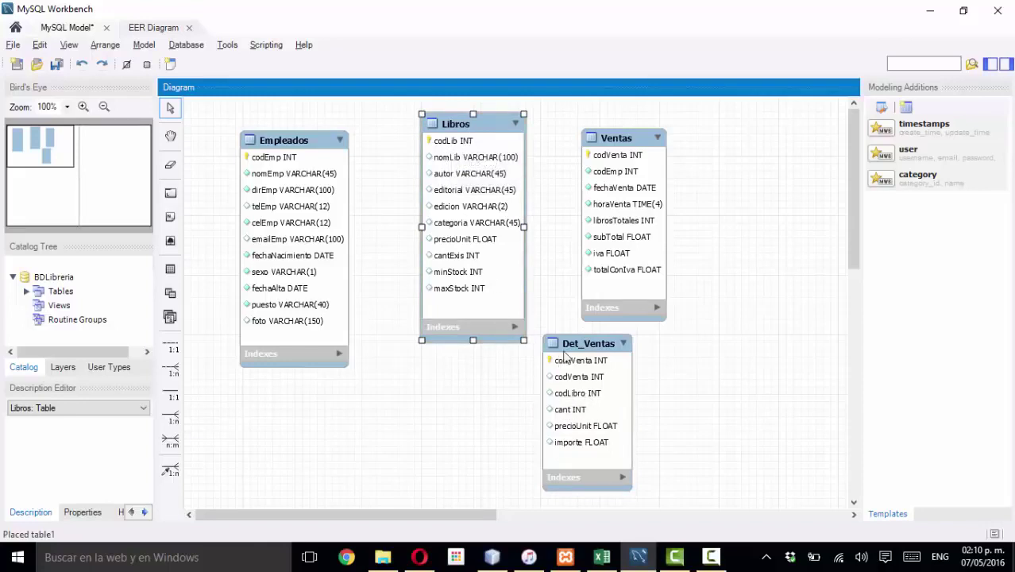
{"action": "left_click_drag", "start_coordinate": [563, 356], "coordinate": [723, 161]}
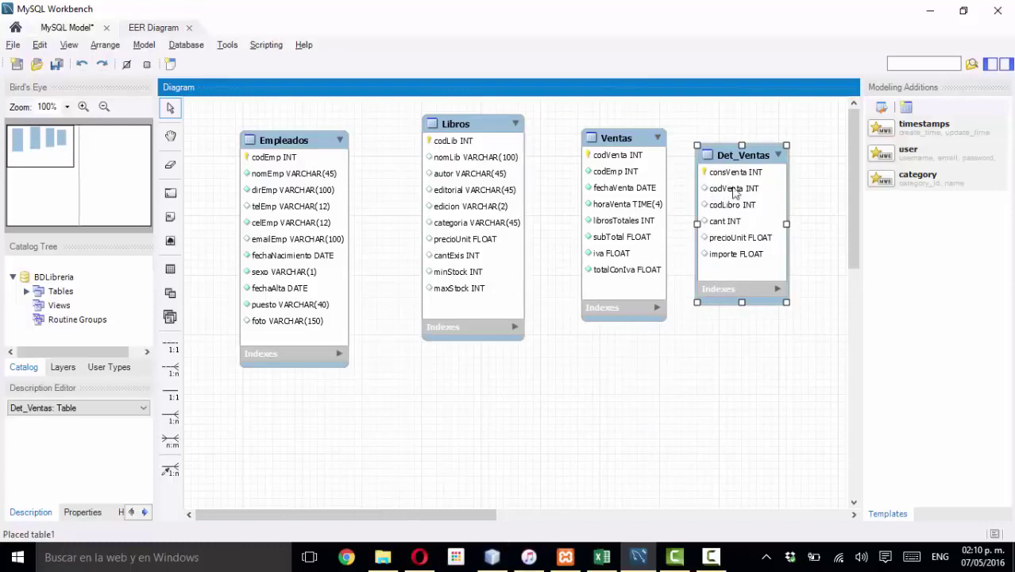
{"action": "left_click_drag", "start_coordinate": [741, 159], "coordinate": [746, 156]}
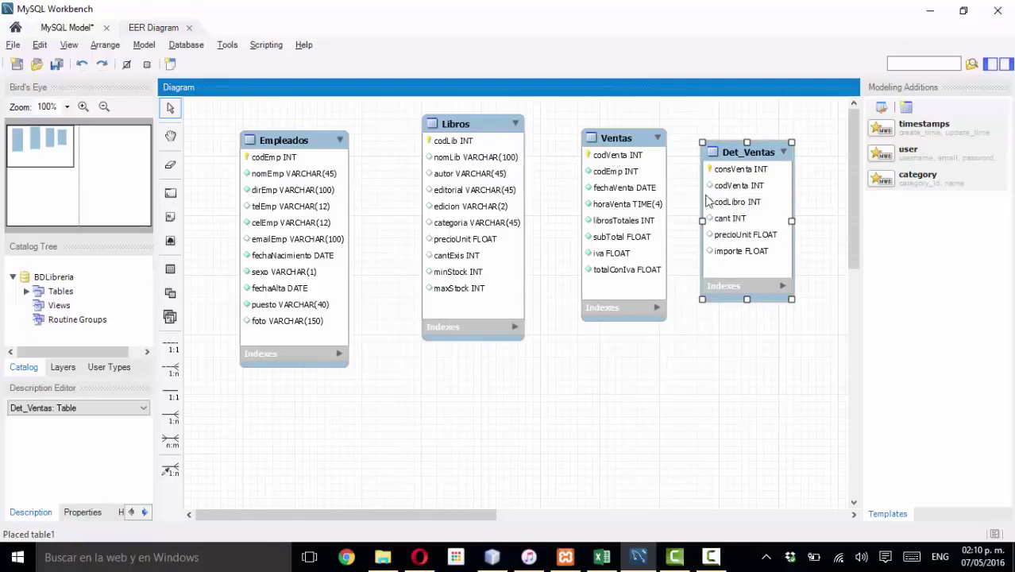
- Open Det_Ventas' foreign keys and add a foreign key named codVenta
{"action": "double_click", "coordinate": [737, 156]}
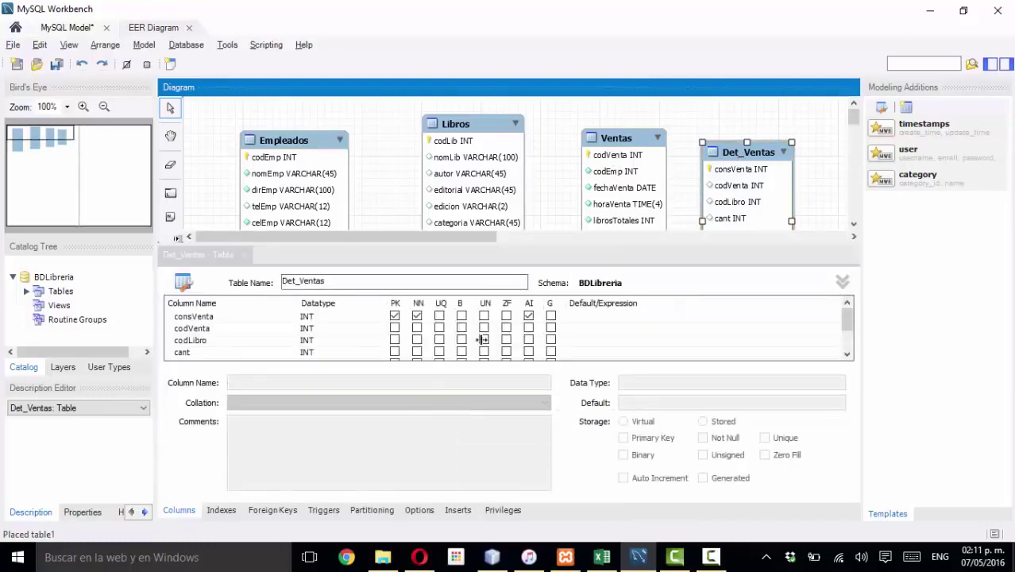
{"action": "left_click", "coordinate": [269, 510]}
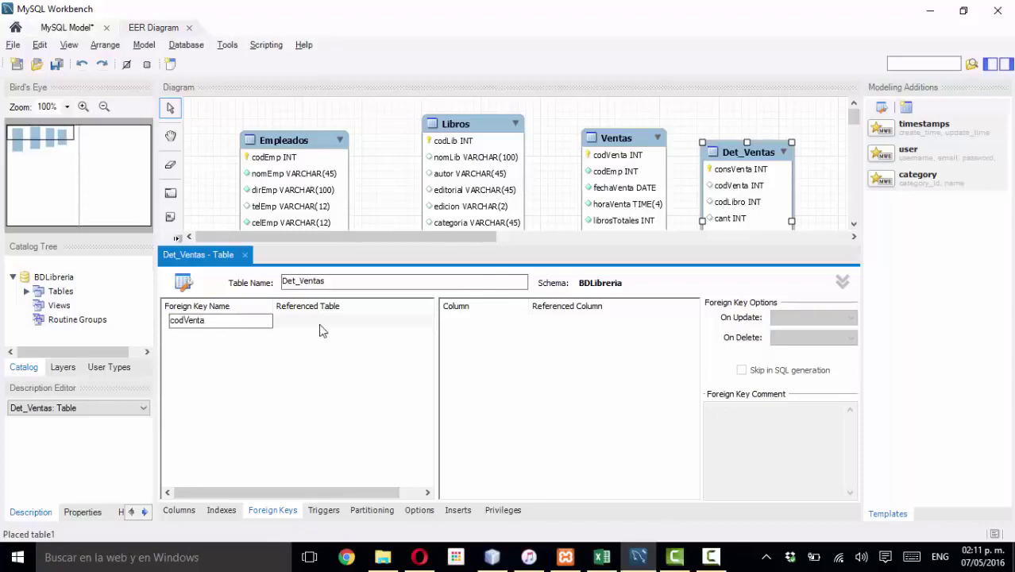
{"action": "double_click", "coordinate": [302, 284]}
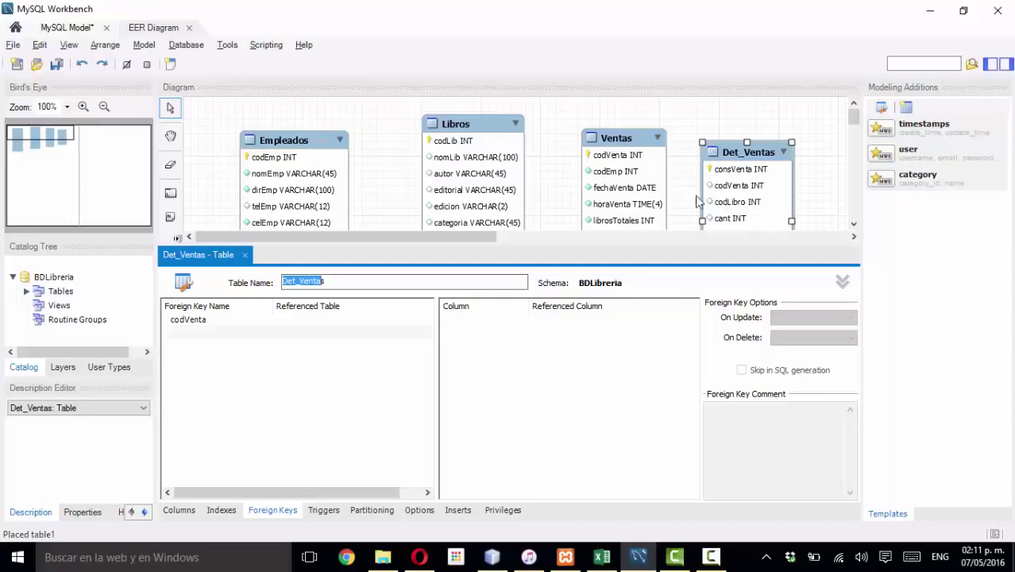
{"action": "left_click", "coordinate": [302, 322]}
{"action": "left_click", "coordinate": [301, 320]}
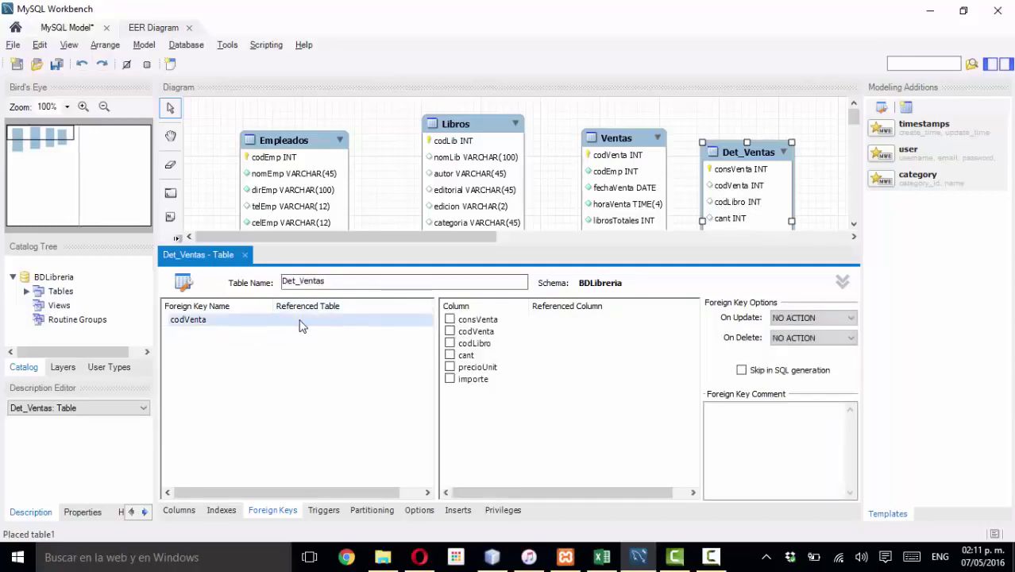
- Make the codVenta foreign key reference the Ventas table's codVenta column
{"action": "left_click", "coordinate": [302, 321]}
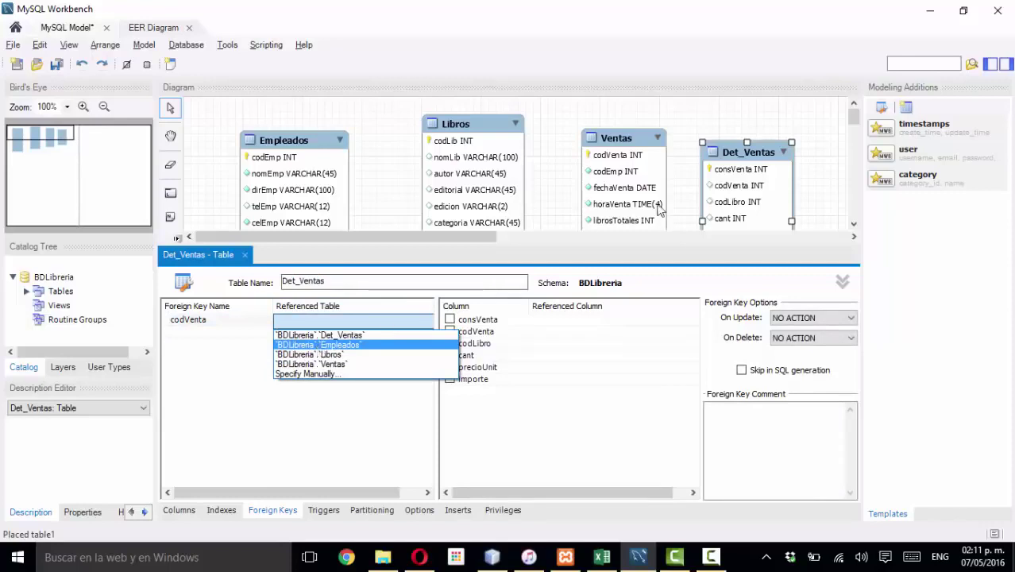
{"action": "left_click", "coordinate": [344, 364]}
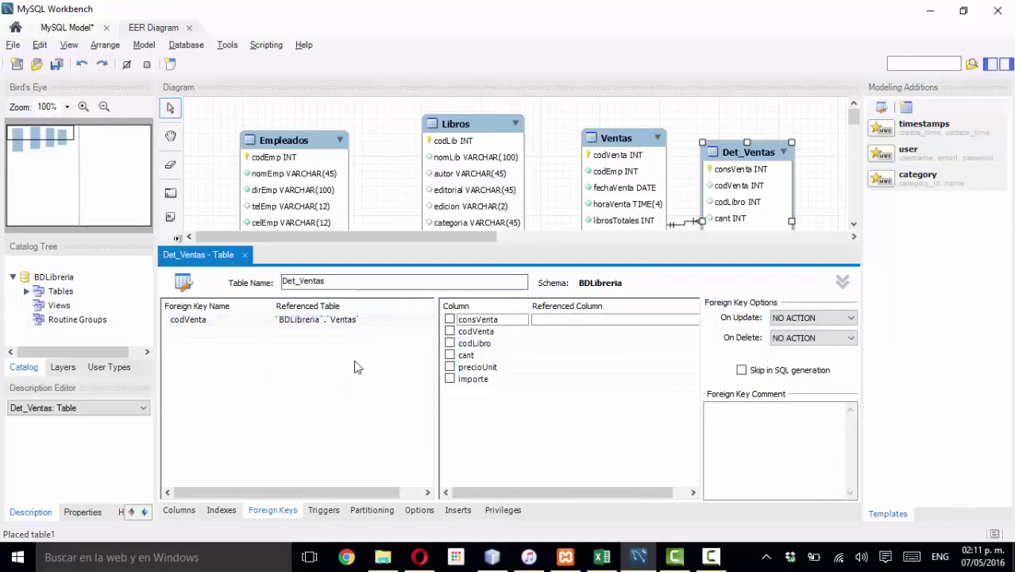
{"action": "left_click", "coordinate": [450, 331]}
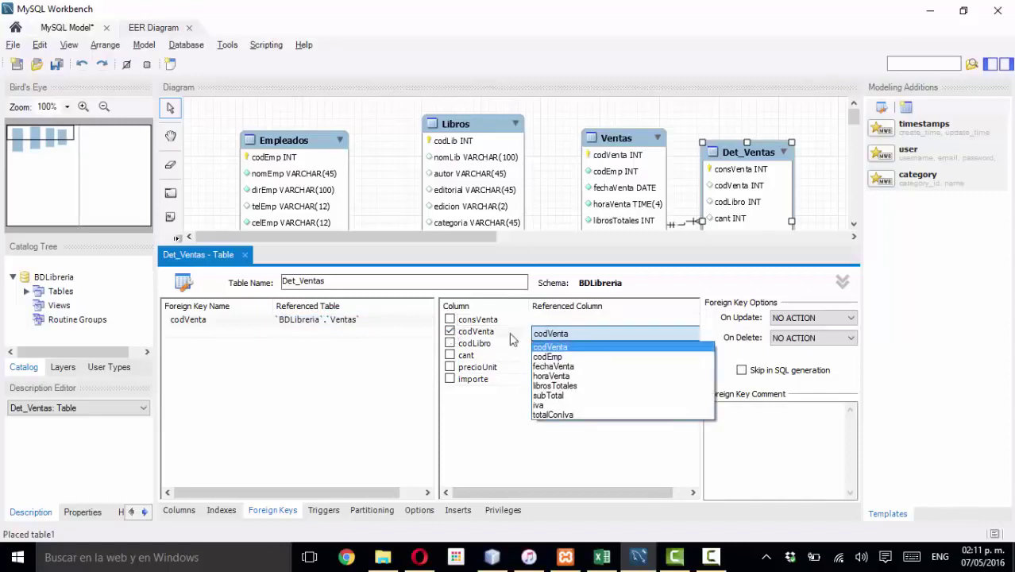
{"action": "left_click", "coordinate": [556, 348]}
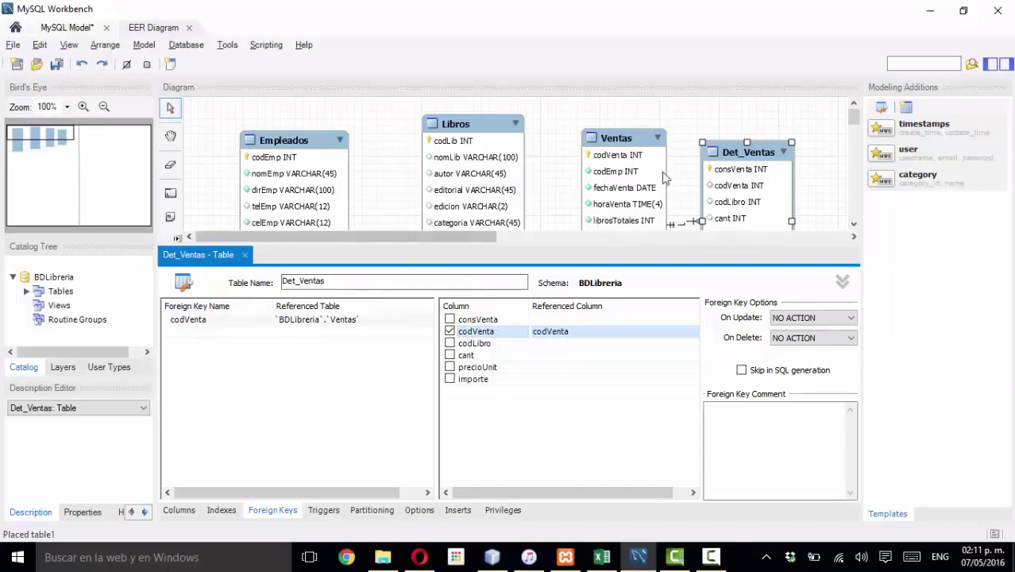
{"action": "mouse_move", "coordinate": [715, 191]}
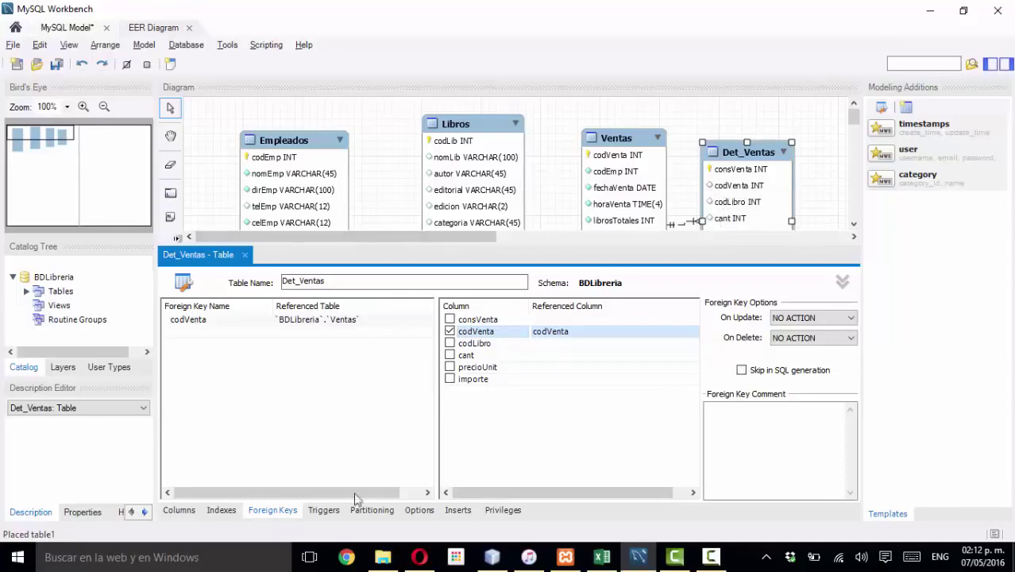
- Mark codVenta, codLibro, cant, precioUnit and importe as NN in Det_Ventas' columns
{"action": "left_click", "coordinate": [180, 510]}
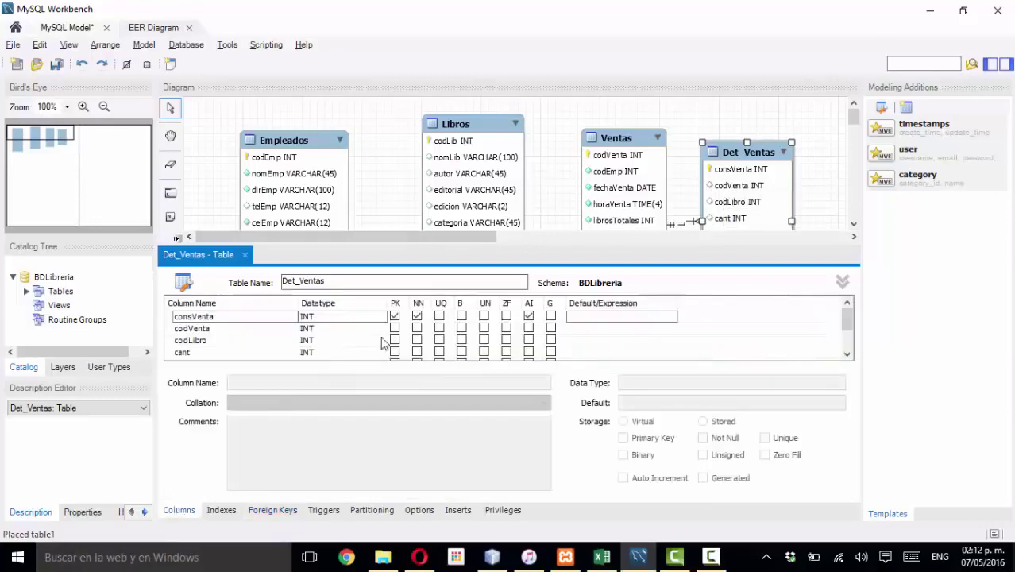
{"action": "left_click", "coordinate": [417, 328]}
{"action": "left_click", "coordinate": [417, 340]}
{"action": "left_click", "coordinate": [417, 352]}
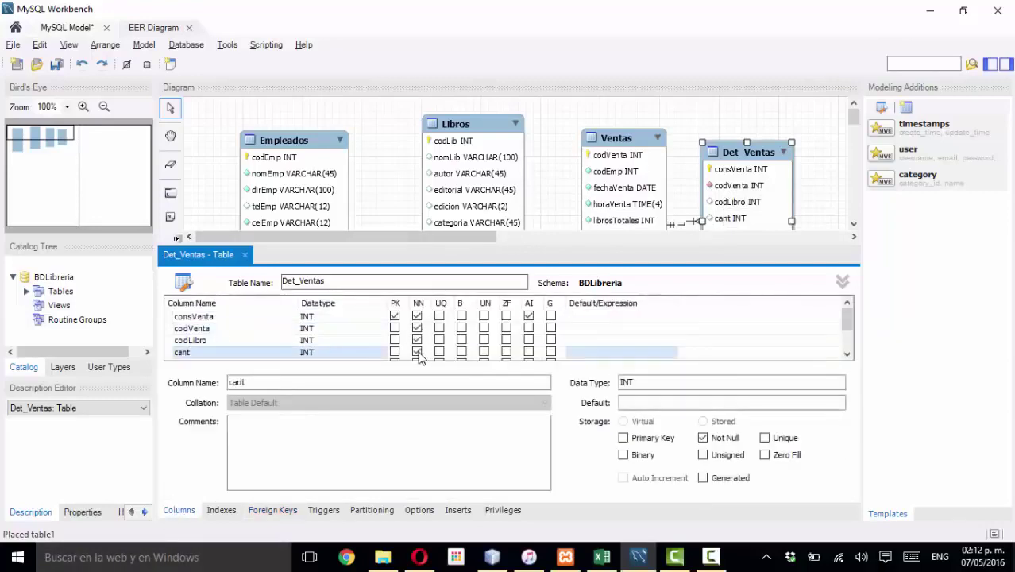
{"action": "scroll", "coordinate": [420, 355], "scroll_direction": "down", "scroll_amount": 1}
{"action": "left_click", "coordinate": [417, 328]}
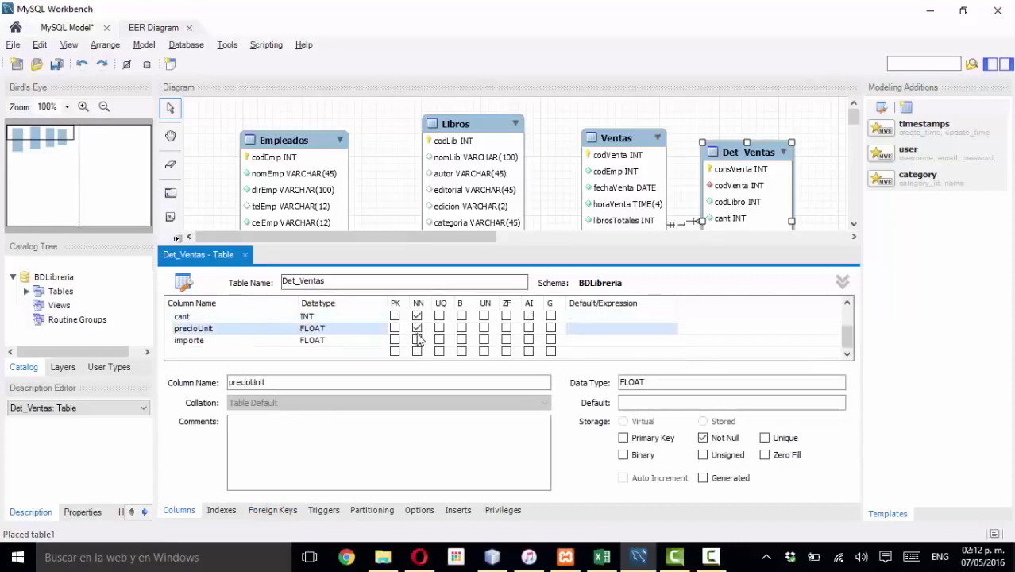
{"action": "left_click", "coordinate": [417, 340]}
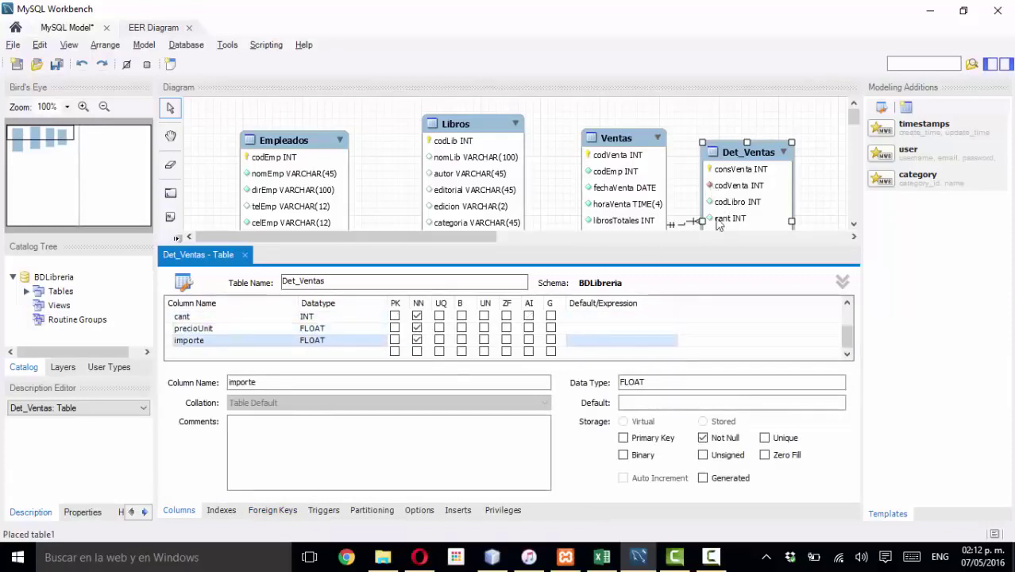
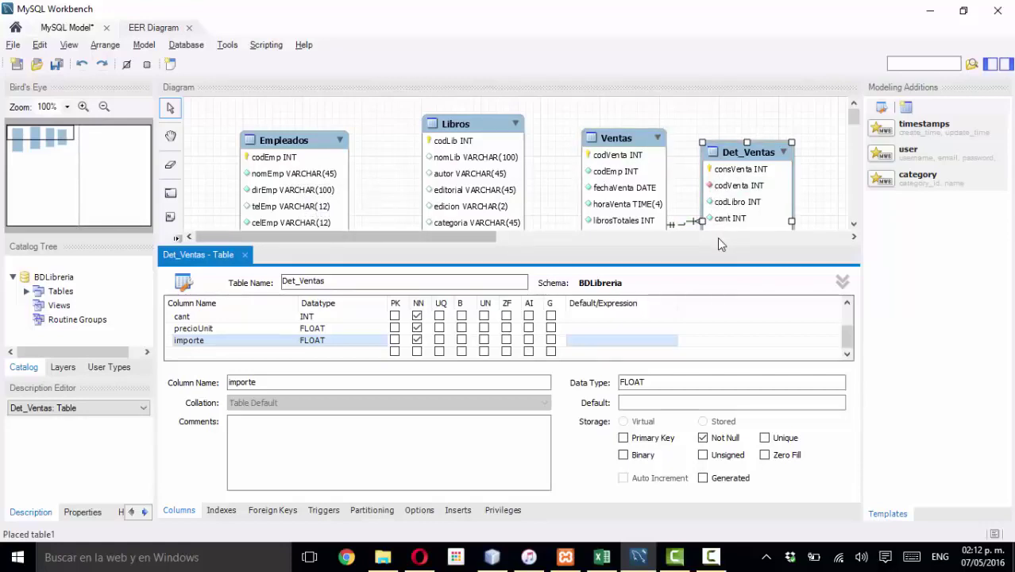
- Close the Det_Ventas editor and drag the Det_Ventas table to the lower right of the diagram
{"action": "left_click", "coordinate": [245, 255]}
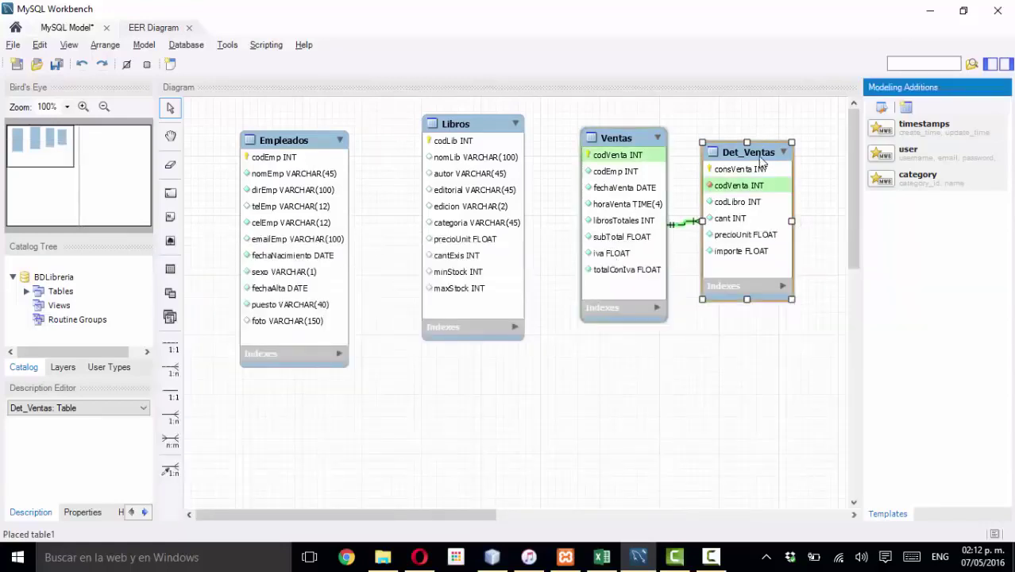
{"action": "left_click_drag", "start_coordinate": [760, 152], "coordinate": [793, 268]}
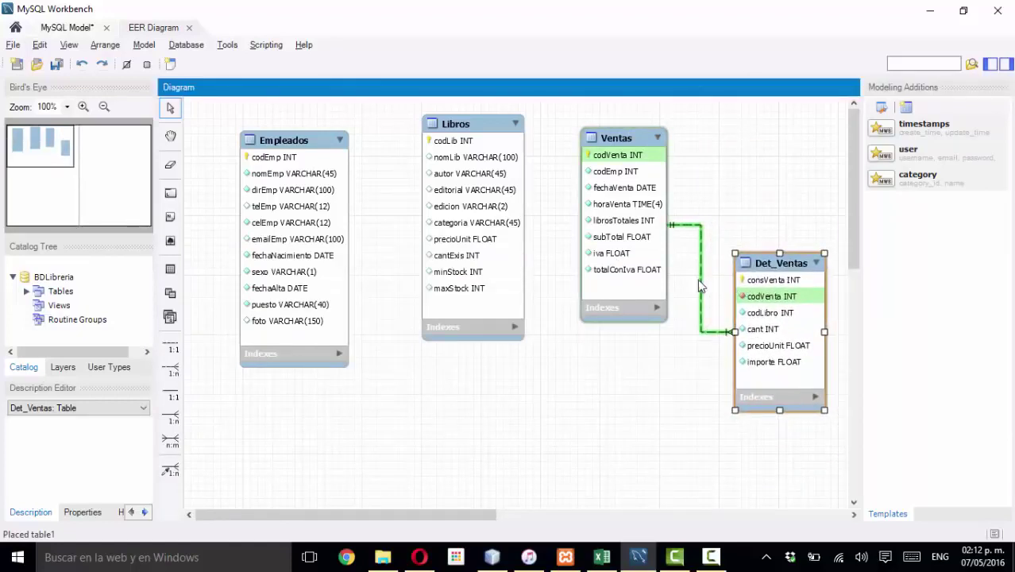
{"action": "mouse_move", "coordinate": [700, 286]}
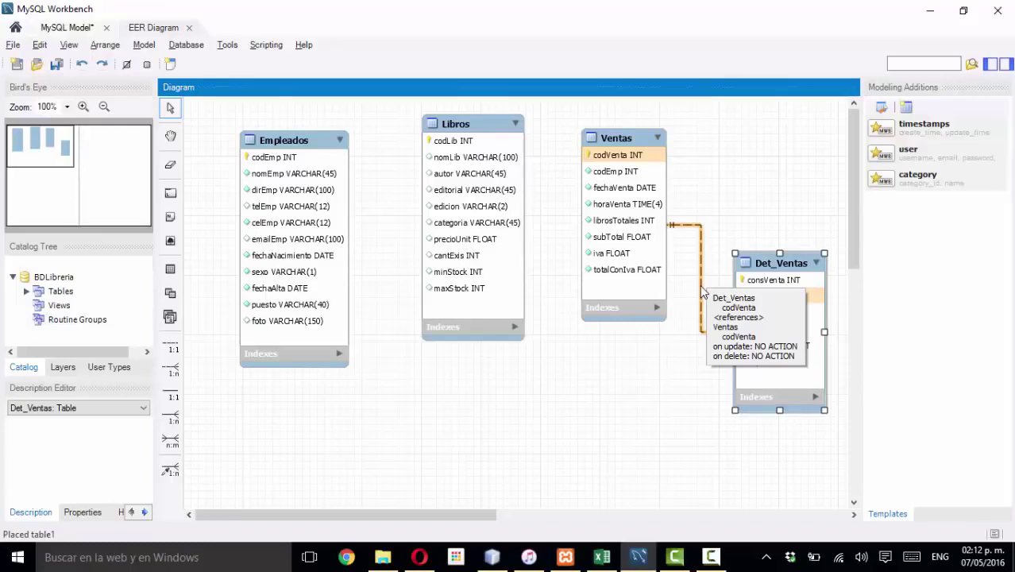
{"action": "left_click", "coordinate": [744, 151]}
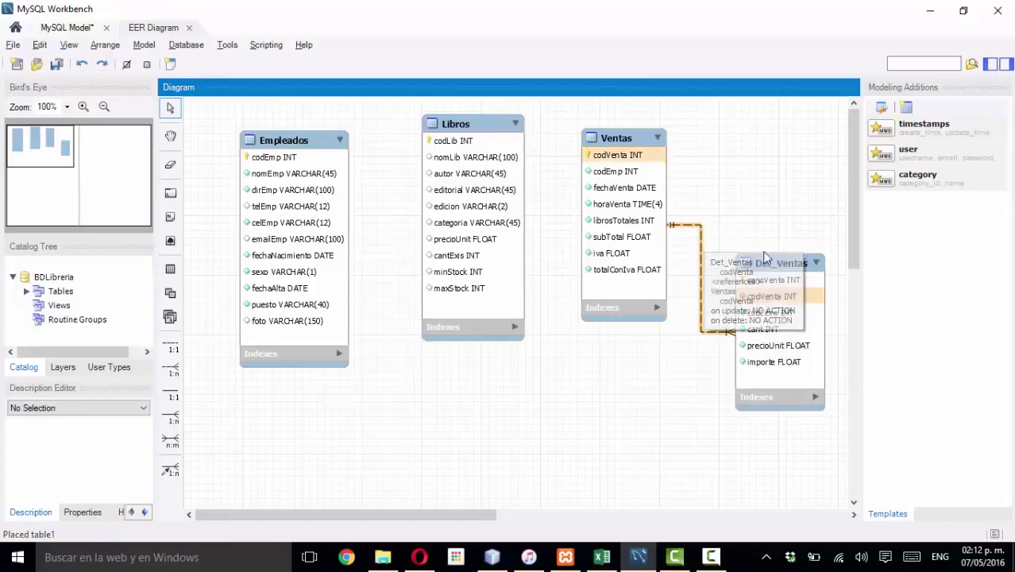
{"action": "left_click", "coordinate": [777, 265]}
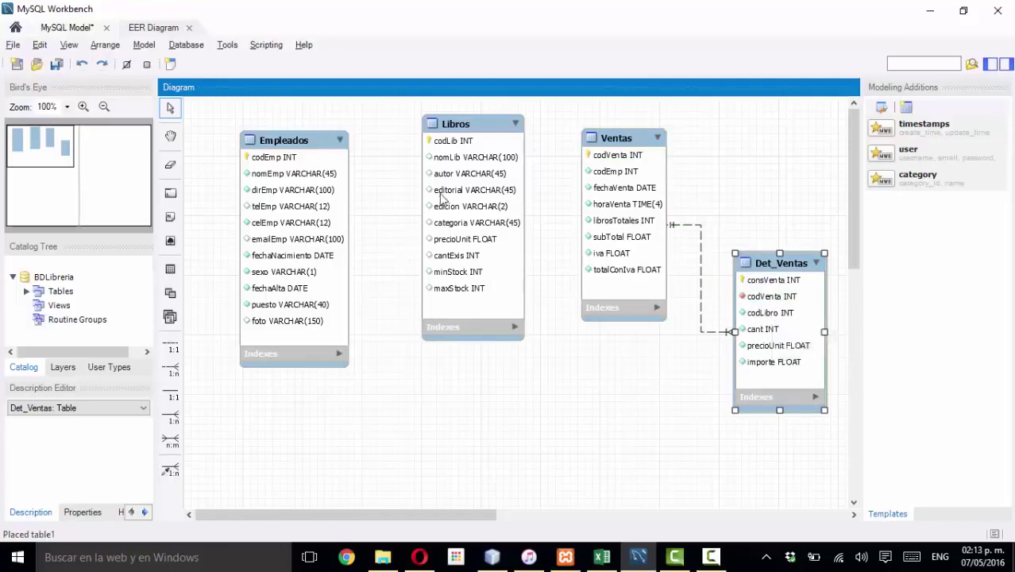
- Add a codLib foreign key to Det_Ventas mapping codLibro to Libros.codLib
{"action": "double_click", "coordinate": [756, 255]}
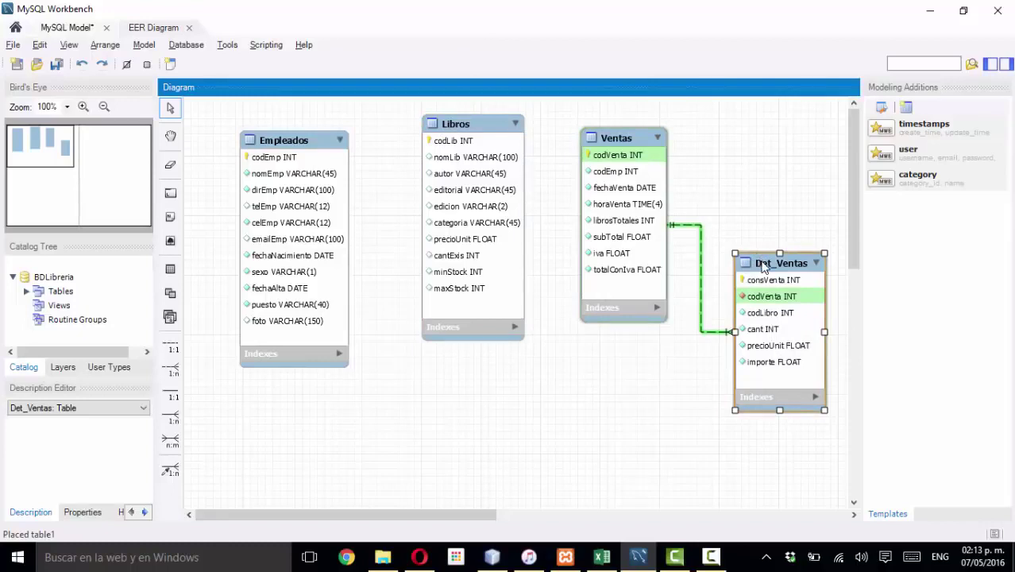
{"action": "left_click", "coordinate": [267, 510]}
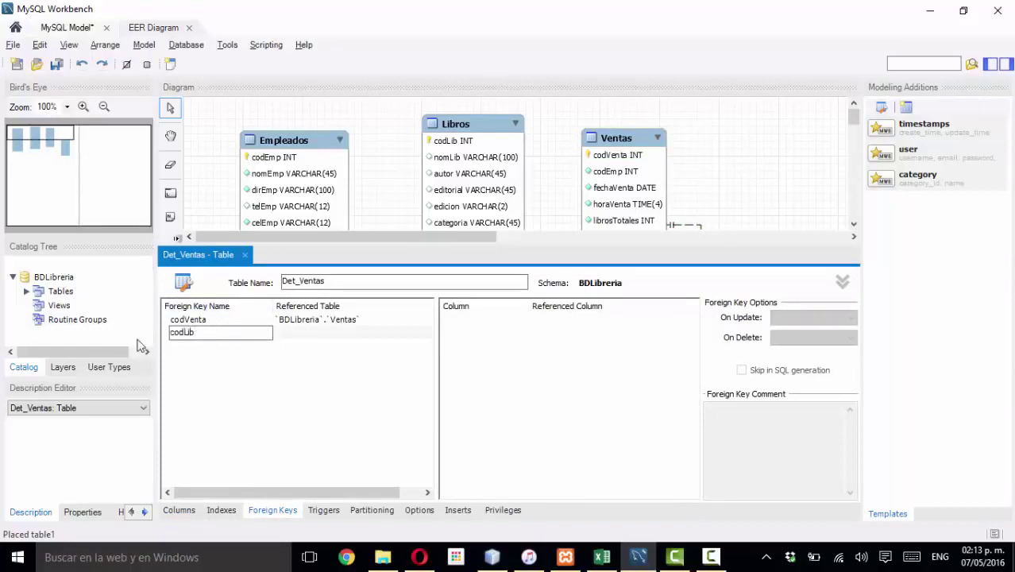
{"action": "left_click", "coordinate": [304, 333]}
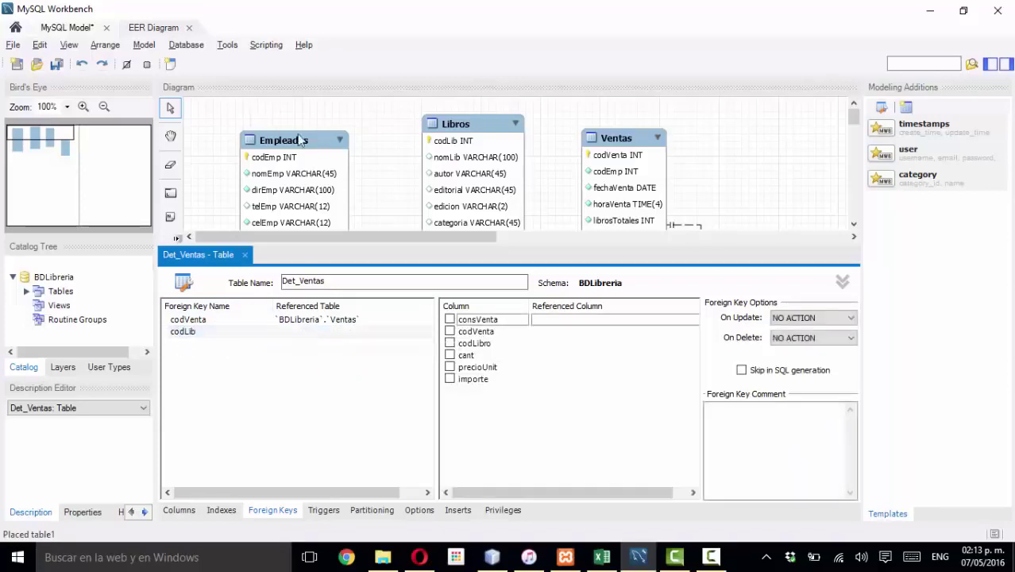
{"action": "left_click", "coordinate": [351, 333]}
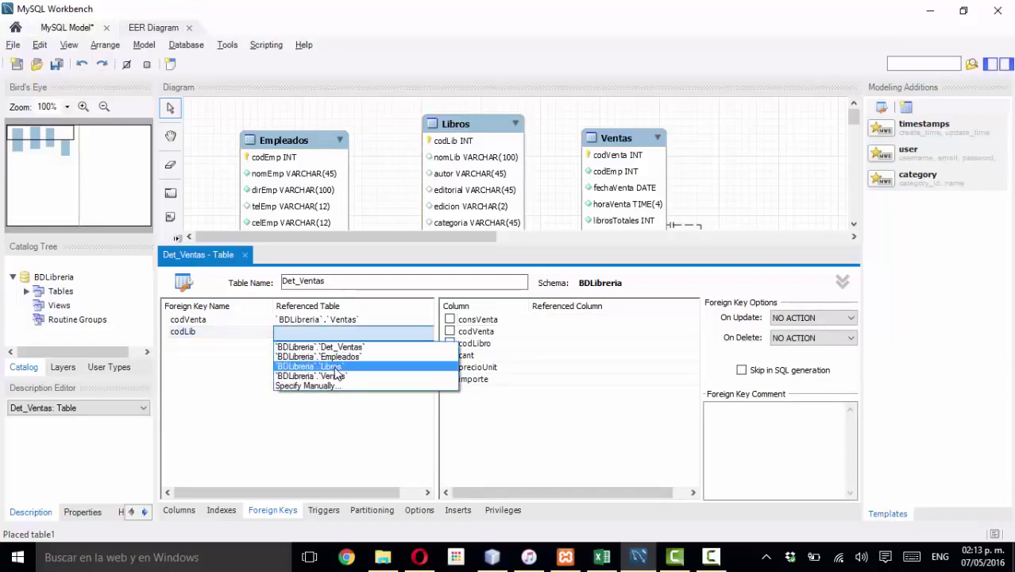
{"action": "left_click", "coordinate": [337, 367]}
{"action": "left_click", "coordinate": [450, 344]}
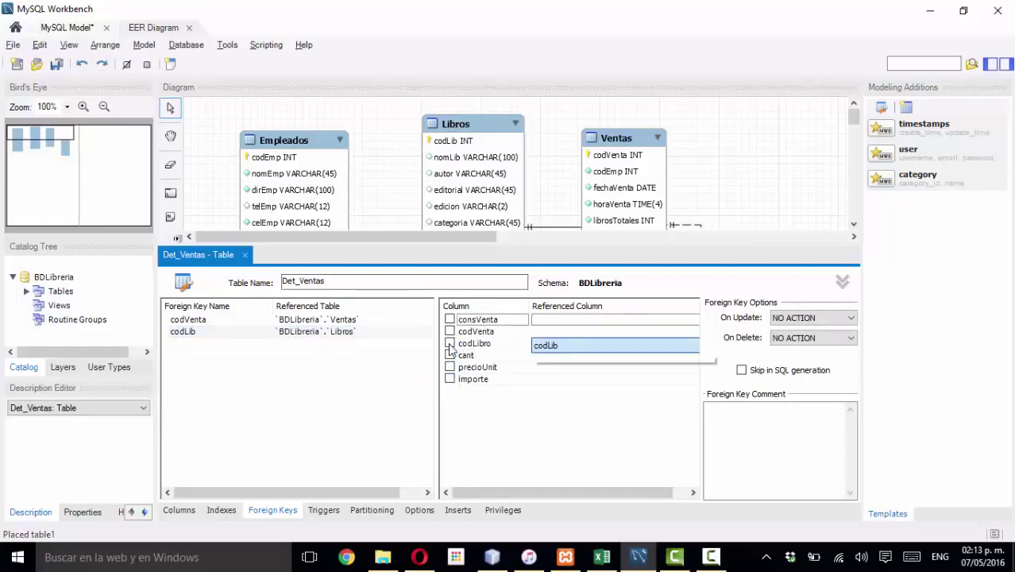
{"action": "left_click", "coordinate": [553, 360]}
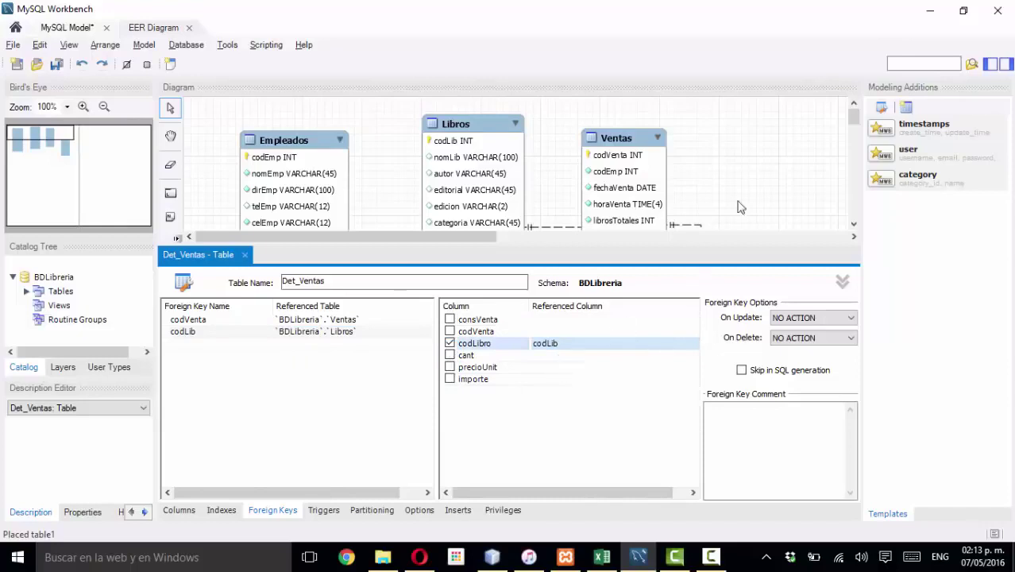
{"action": "left_click", "coordinate": [231, 255]}
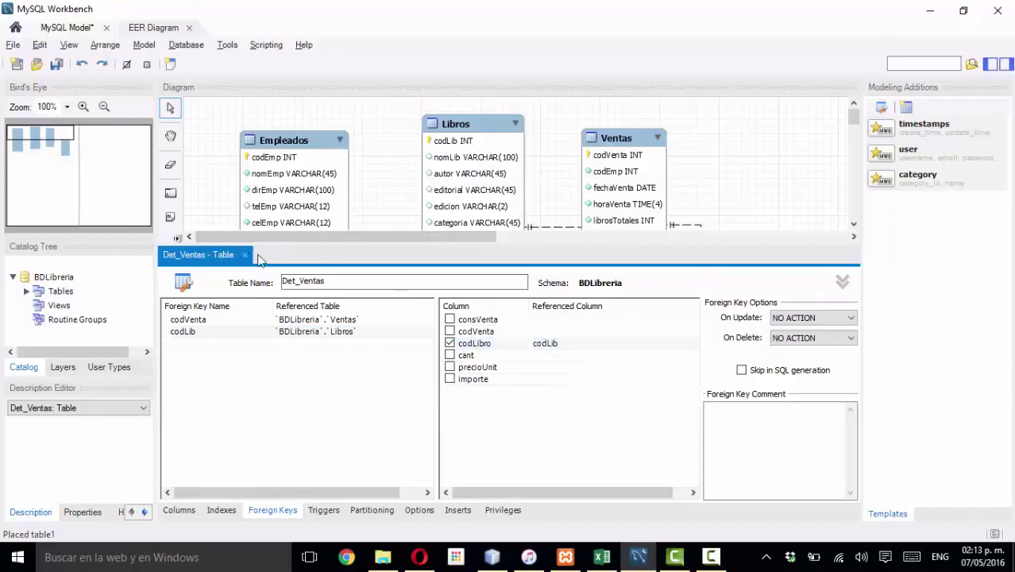
{"action": "left_click", "coordinate": [245, 255]}
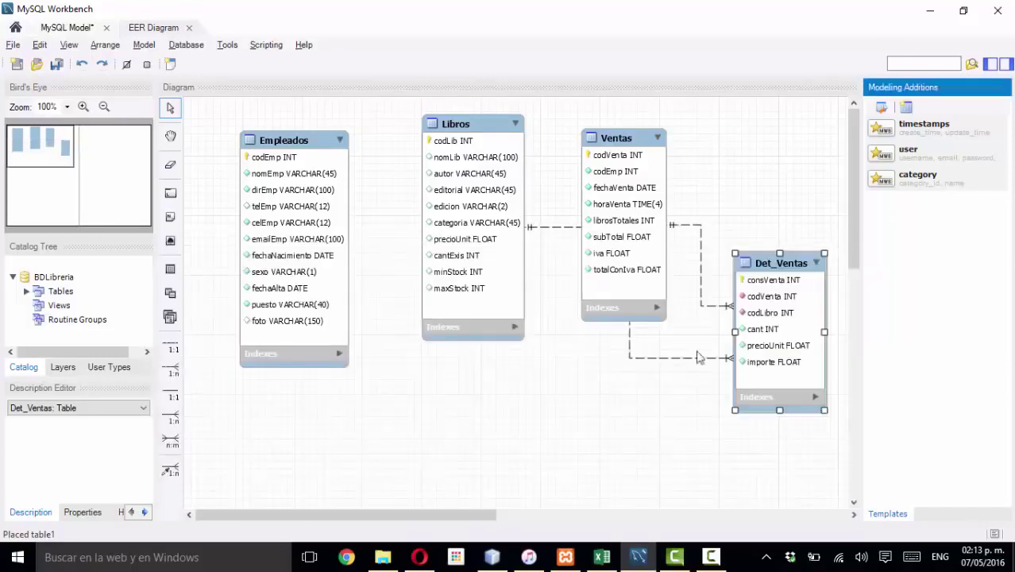
- Rearrange Det_Ventas, Ventas, Empleados and Libros, with Libros right of Det_Ventas and Ventas above it
{"action": "left_click_drag", "start_coordinate": [729, 327], "coordinate": [626, 401]}
{"action": "left_click_drag", "start_coordinate": [635, 151], "coordinate": [773, 143]}
{"action": "left_click_drag", "start_coordinate": [672, 351], "coordinate": [626, 348]}
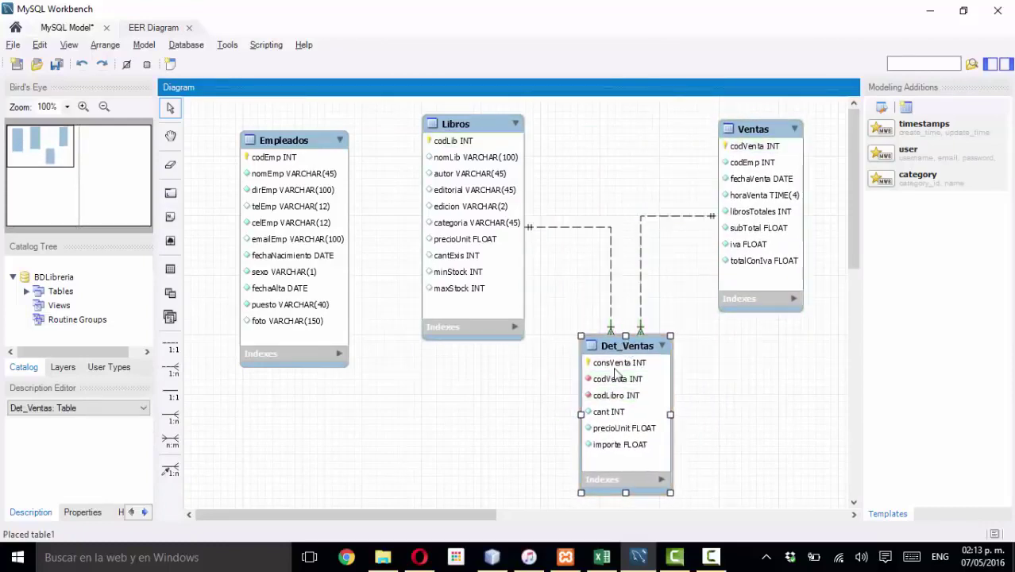
{"action": "mouse_move", "coordinate": [605, 401]}
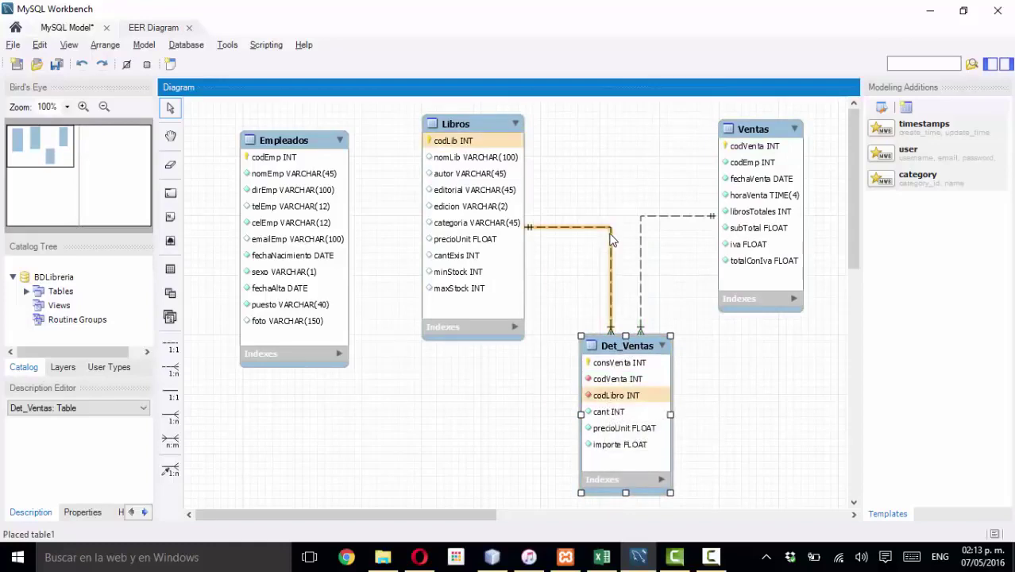
{"action": "mouse_move", "coordinate": [611, 240]}
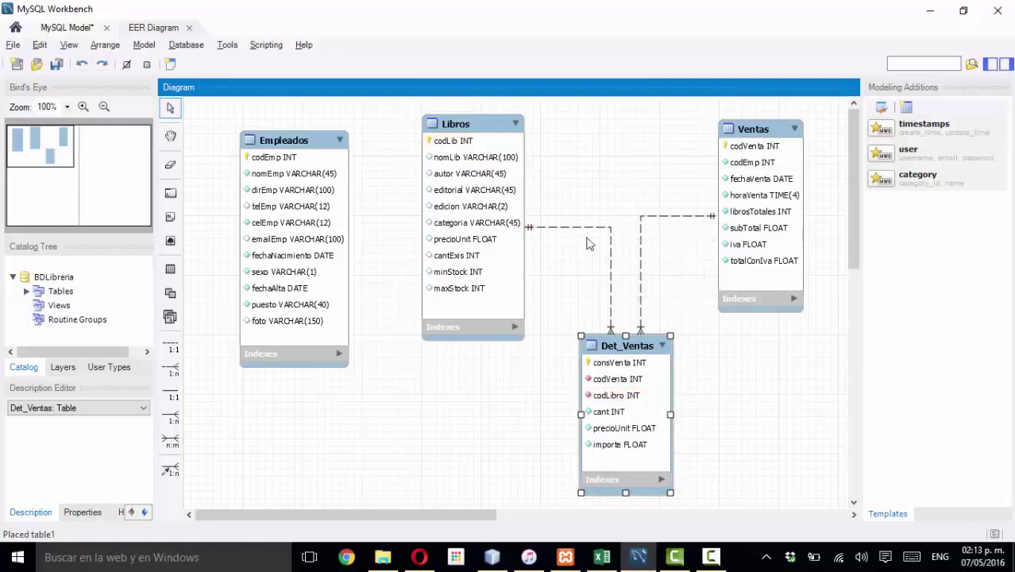
{"action": "left_click_drag", "start_coordinate": [310, 143], "coordinate": [299, 206]}
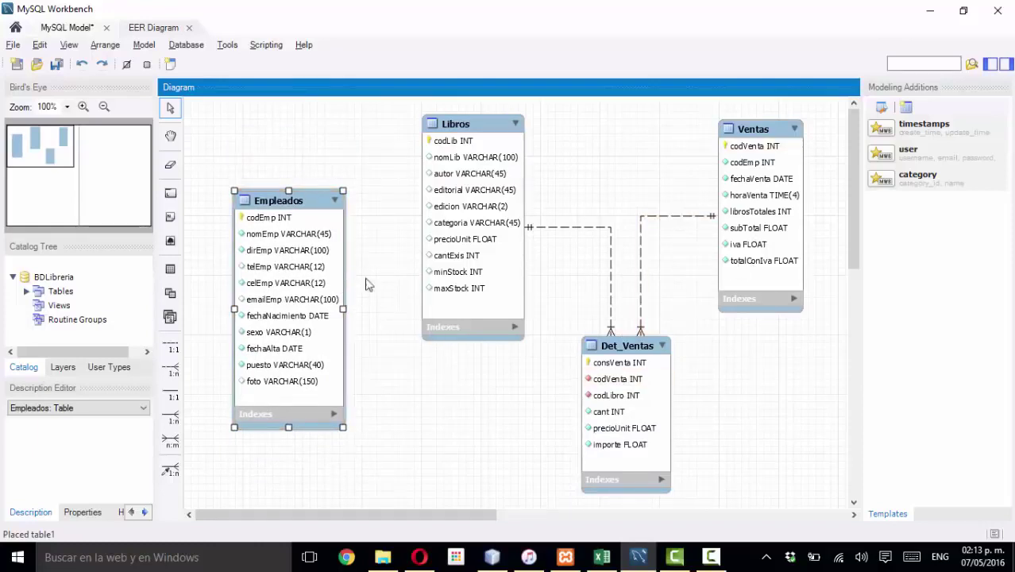
{"action": "left_click_drag", "start_coordinate": [283, 199], "coordinate": [277, 173]}
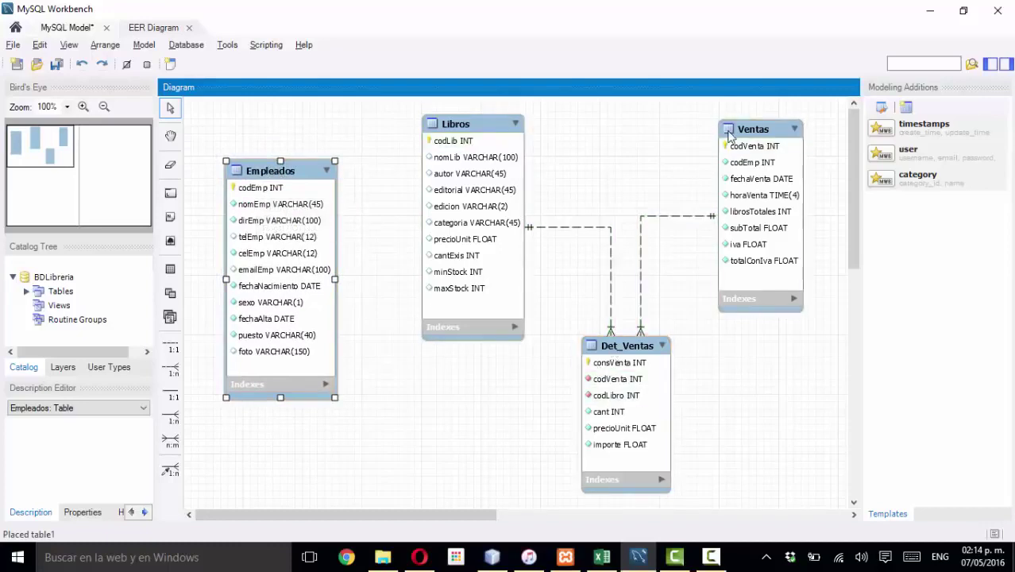
{"action": "left_click_drag", "start_coordinate": [715, 131], "coordinate": [594, 117]}
{"action": "left_click_drag", "start_coordinate": [479, 126], "coordinate": [778, 196]}
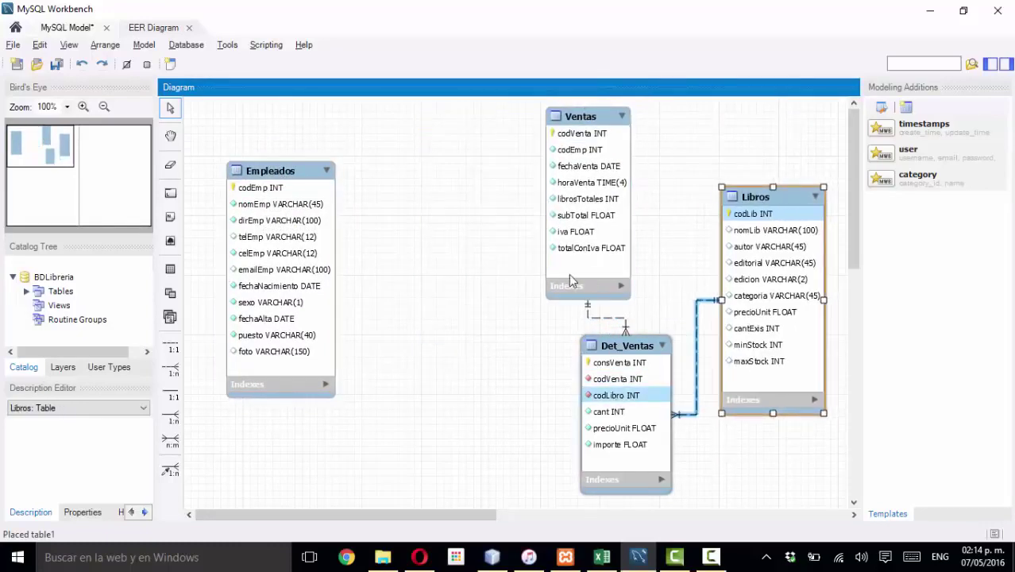
{"action": "left_click_drag", "start_coordinate": [576, 117], "coordinate": [478, 147]}
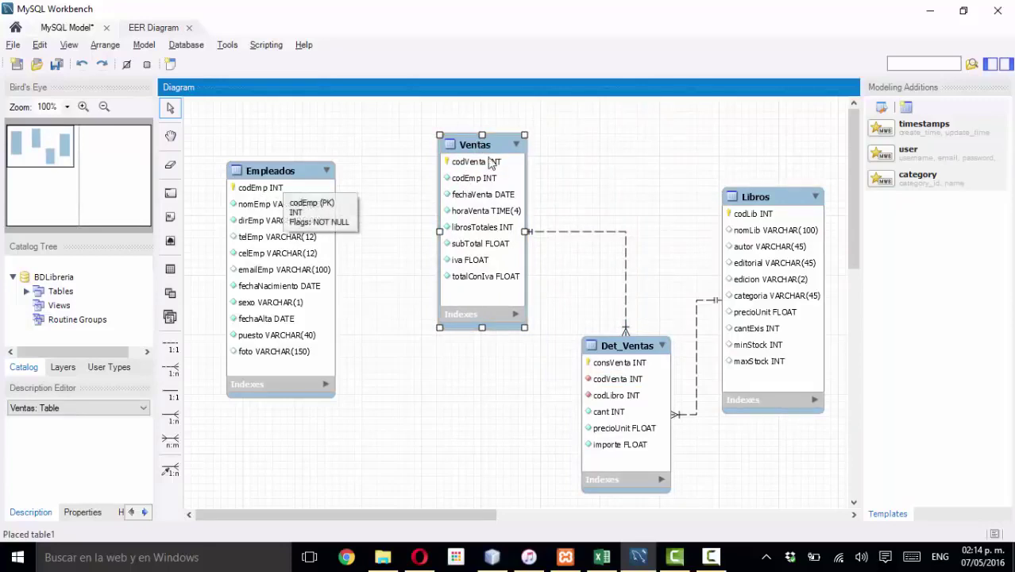
{"action": "mouse_move", "coordinate": [493, 150]}
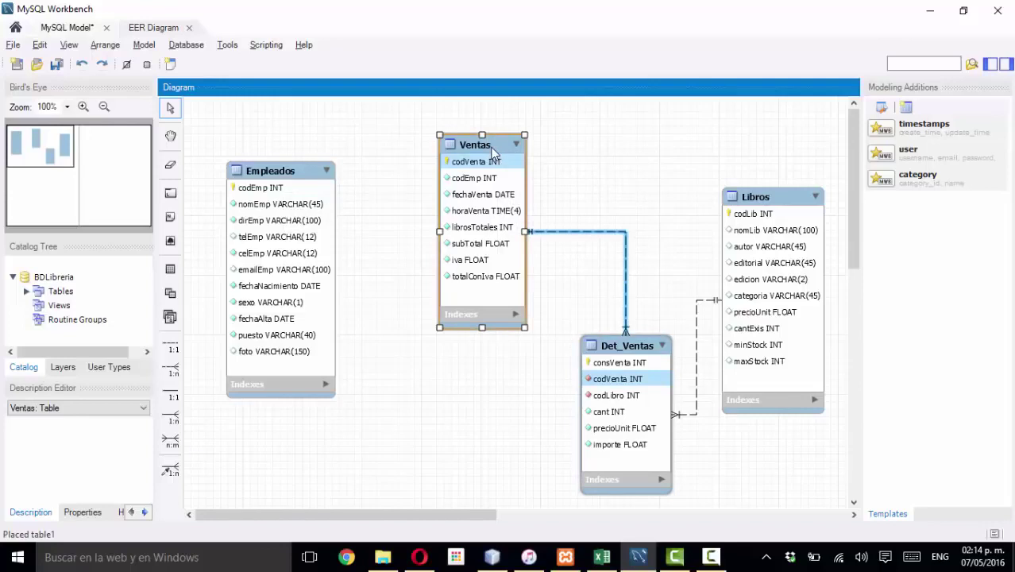
- Add a codEmp foreign key to Ventas mapping codEmp to Empleados.codEmp
{"action": "double_click", "coordinate": [493, 150]}
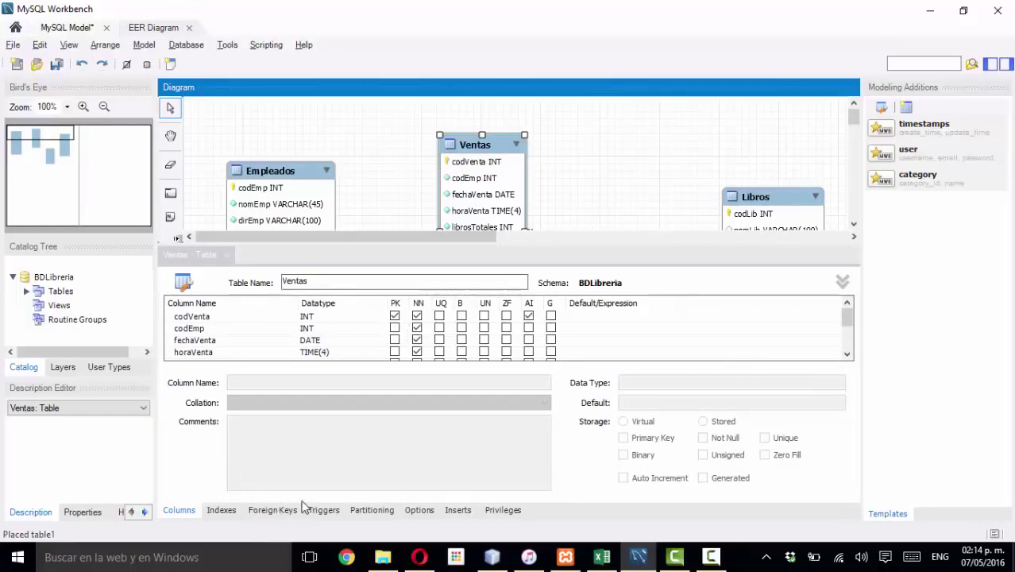
{"action": "left_click", "coordinate": [278, 510]}
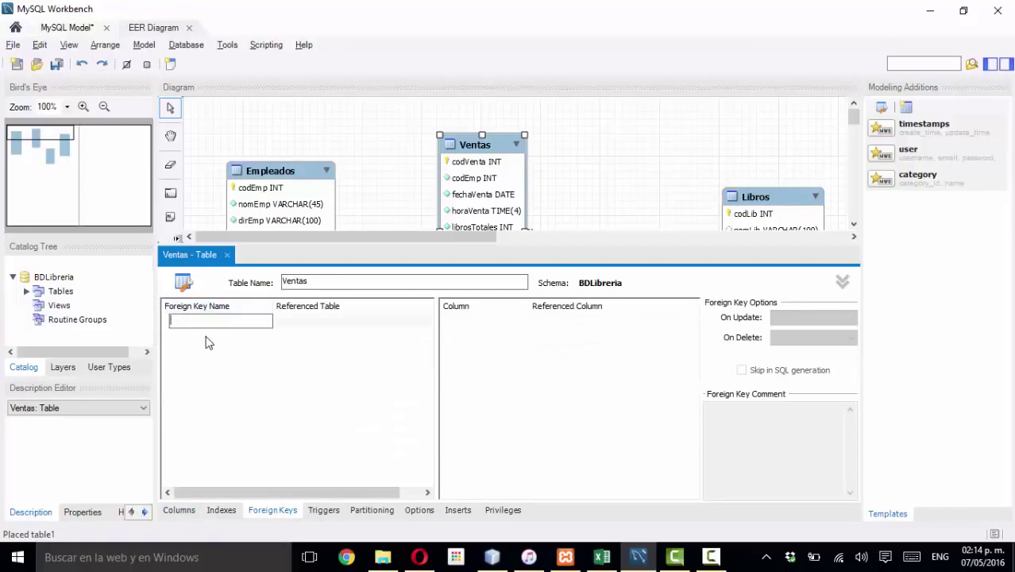
{"action": "left_click", "coordinate": [298, 325]}
{"action": "left_click", "coordinate": [299, 319]}
{"action": "left_click", "coordinate": [305, 321]}
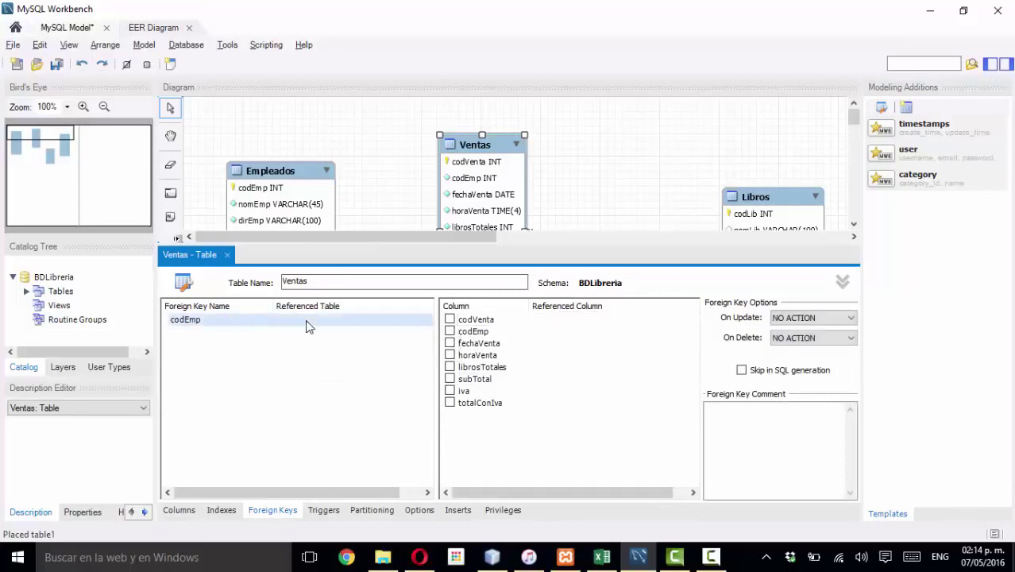
{"action": "left_click", "coordinate": [305, 319]}
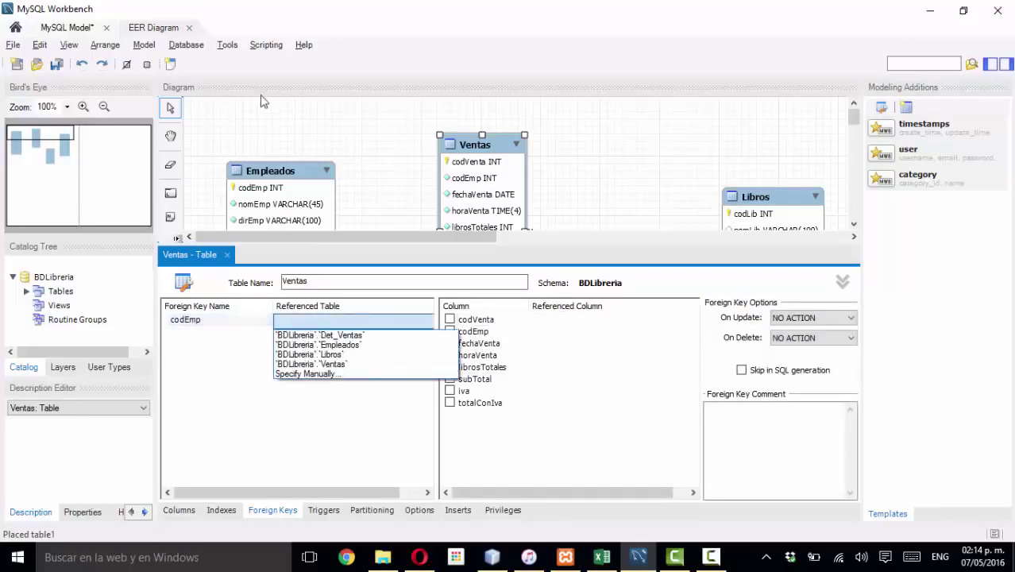
{"action": "left_click", "coordinate": [326, 346]}
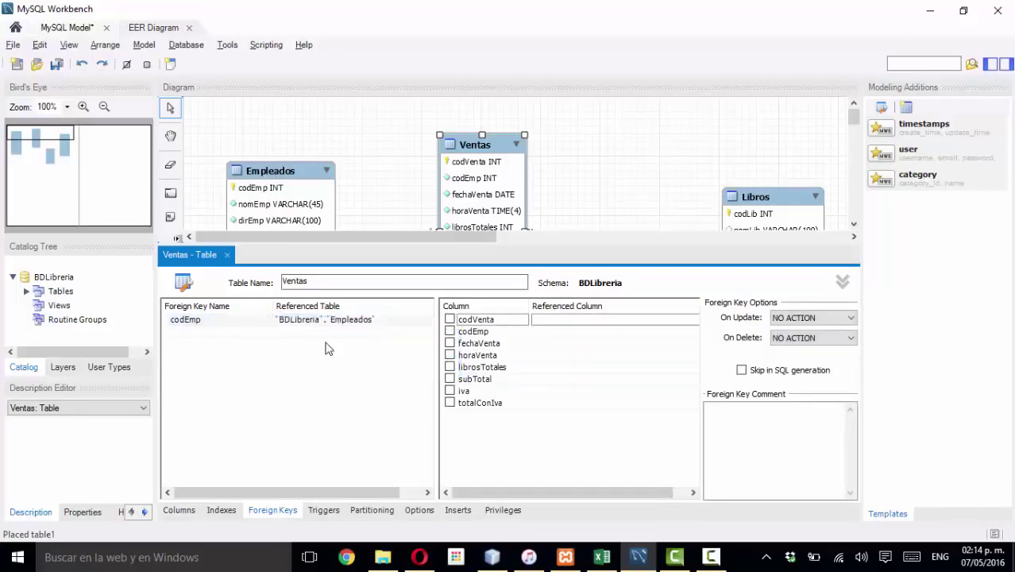
{"action": "left_click", "coordinate": [449, 331]}
{"action": "left_click", "coordinate": [548, 332]}
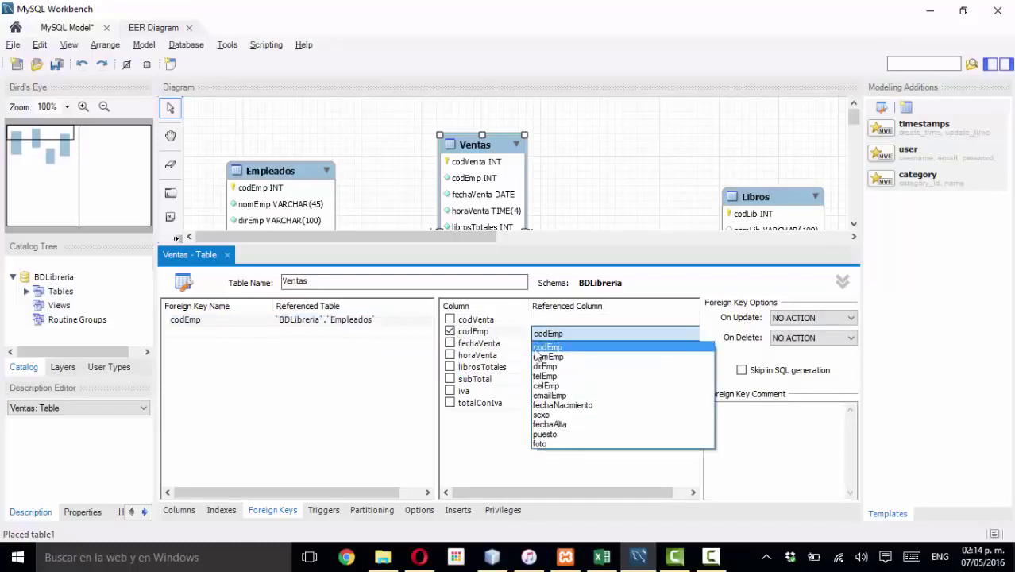
{"action": "left_click", "coordinate": [547, 352]}
{"action": "left_click", "coordinate": [583, 188]}
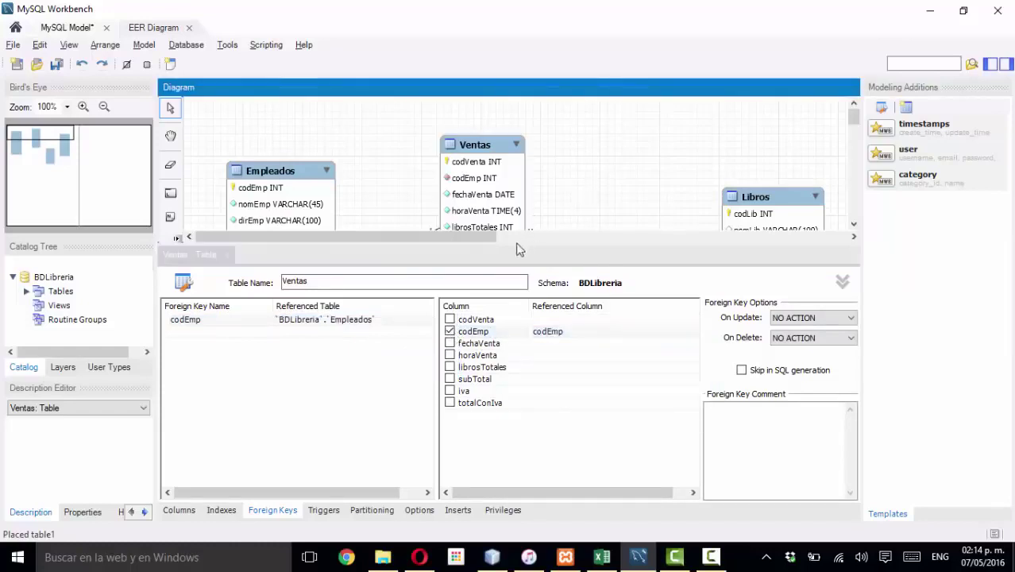
{"action": "left_click", "coordinate": [226, 255]}
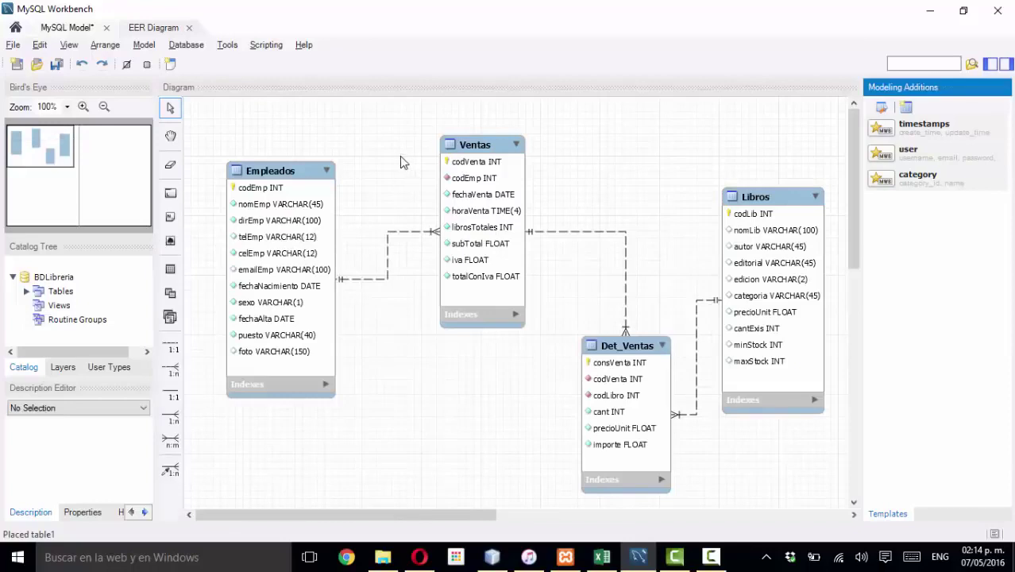
- Nudge Ventas up, Libros up-left and Det_Ventas left beneath Ventas
{"action": "mouse_move", "coordinate": [389, 242]}
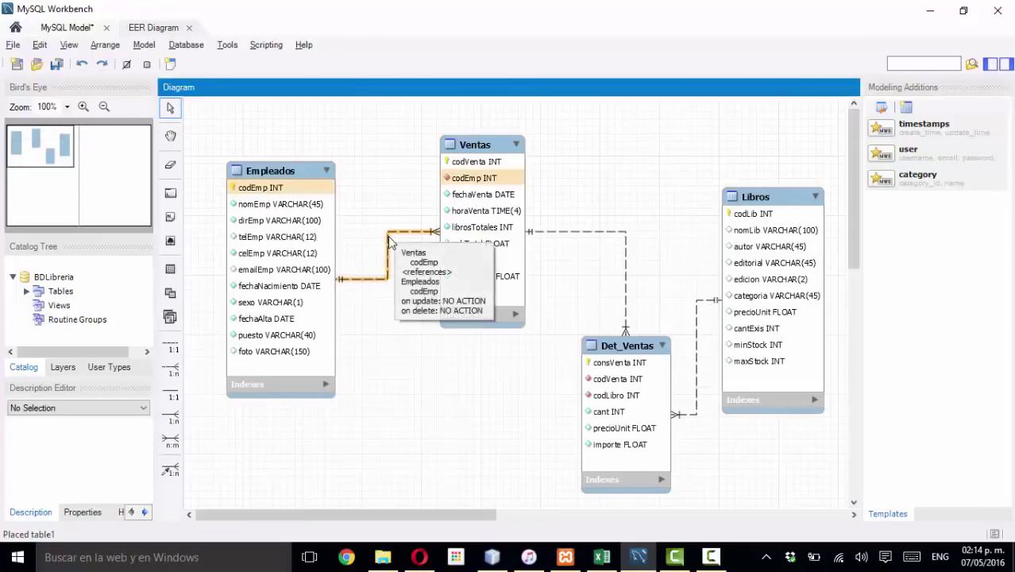
{"action": "mouse_move", "coordinate": [459, 158]}
{"action": "left_mouse_down"}
{"action": "mouse_move", "coordinate": [458, 118]}
{"action": "mouse_move", "coordinate": [452, 155]}
{"action": "left_mouse_up"}
{"action": "left_click_drag", "start_coordinate": [757, 197], "coordinate": [730, 162]}
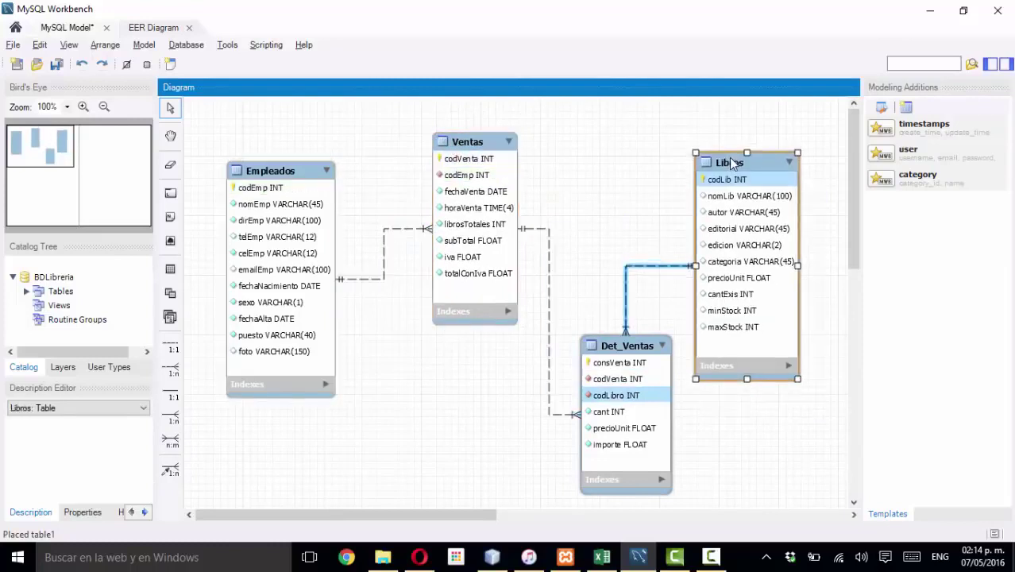
{"action": "left_click_drag", "start_coordinate": [621, 355], "coordinate": [576, 349]}
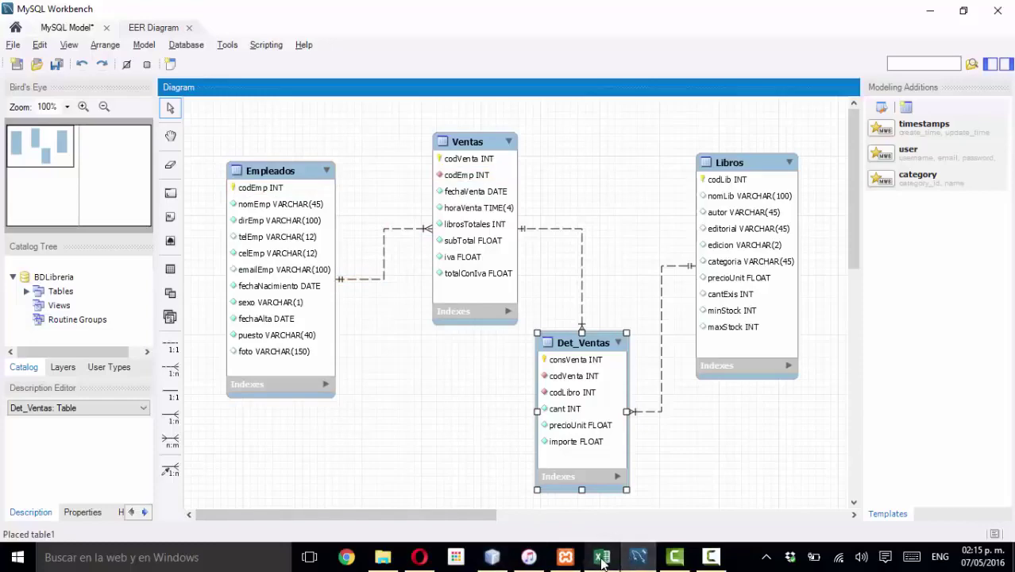
{"action": "left_click", "coordinate": [601, 559]}
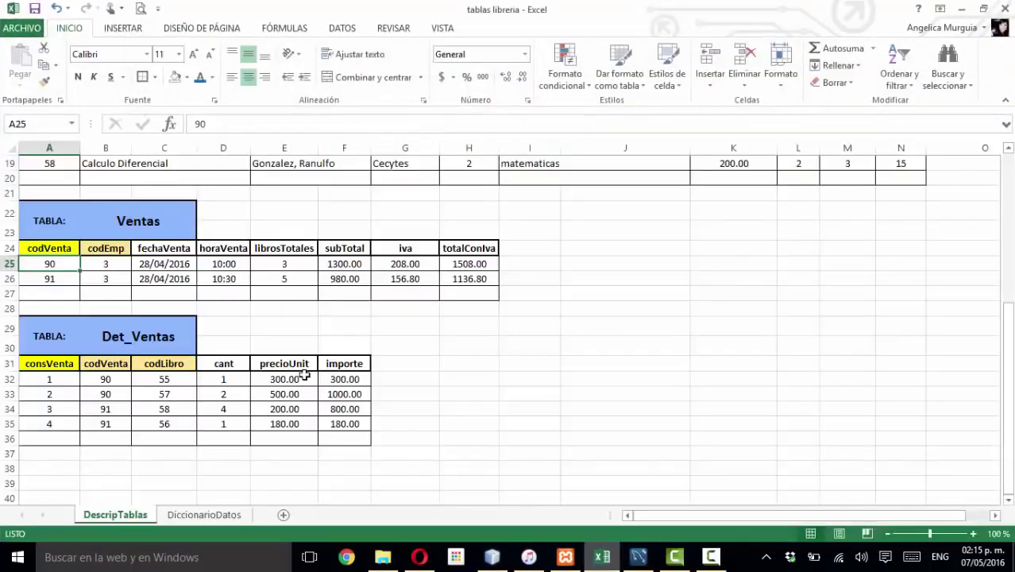
{"action": "left_click", "coordinate": [266, 321]}
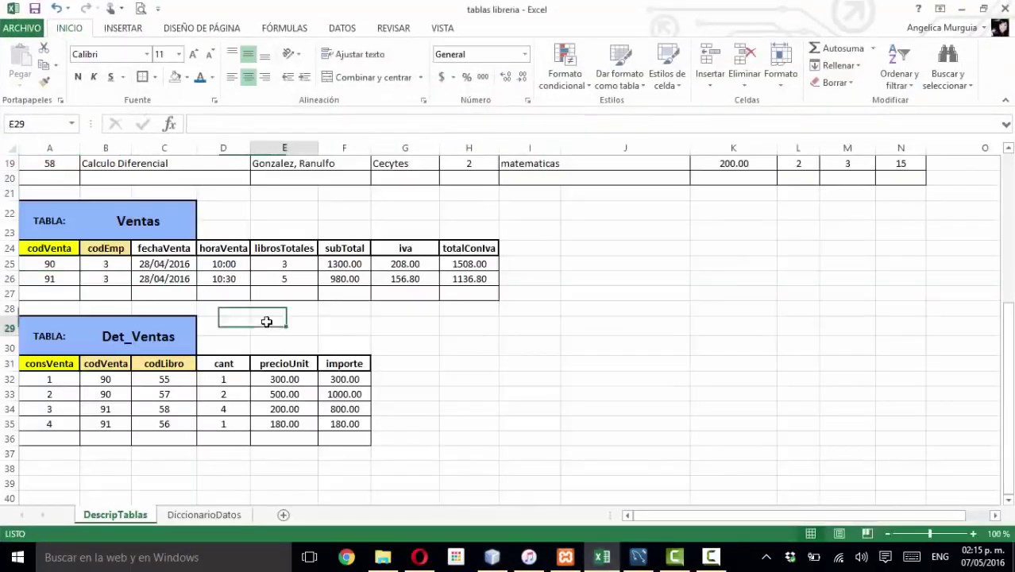
{"action": "scroll", "coordinate": [266, 321], "scroll_direction": "up", "scroll_amount": 8}
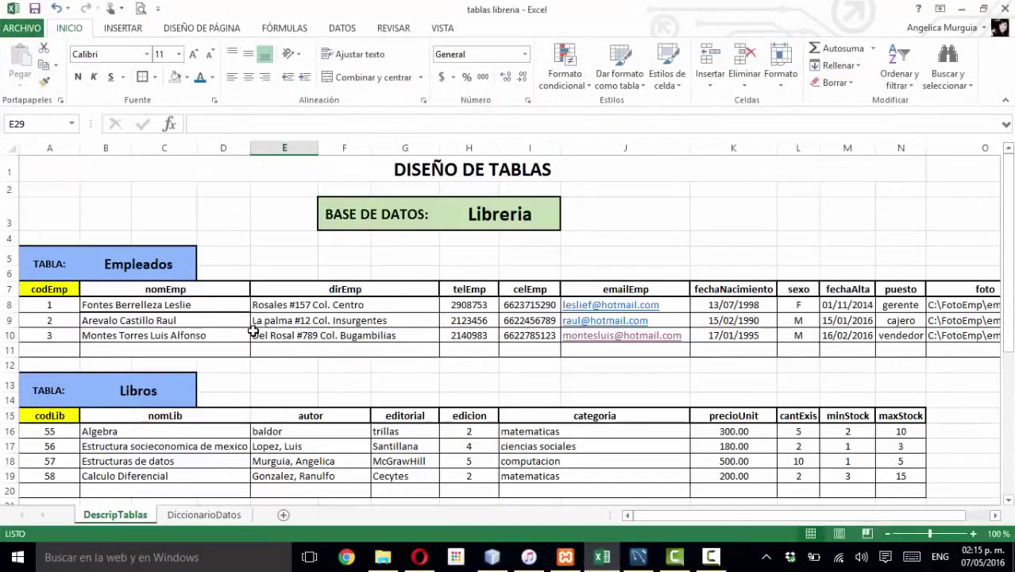
{"action": "scroll", "coordinate": [199, 355], "scroll_direction": "down", "scroll_amount": 1}
{"action": "scroll", "coordinate": [318, 278], "scroll_direction": "up", "scroll_amount": 1}
{"action": "left_click", "coordinate": [403, 188]}
{"action": "scroll", "coordinate": [369, 318], "scroll_direction": "down", "scroll_amount": 4}
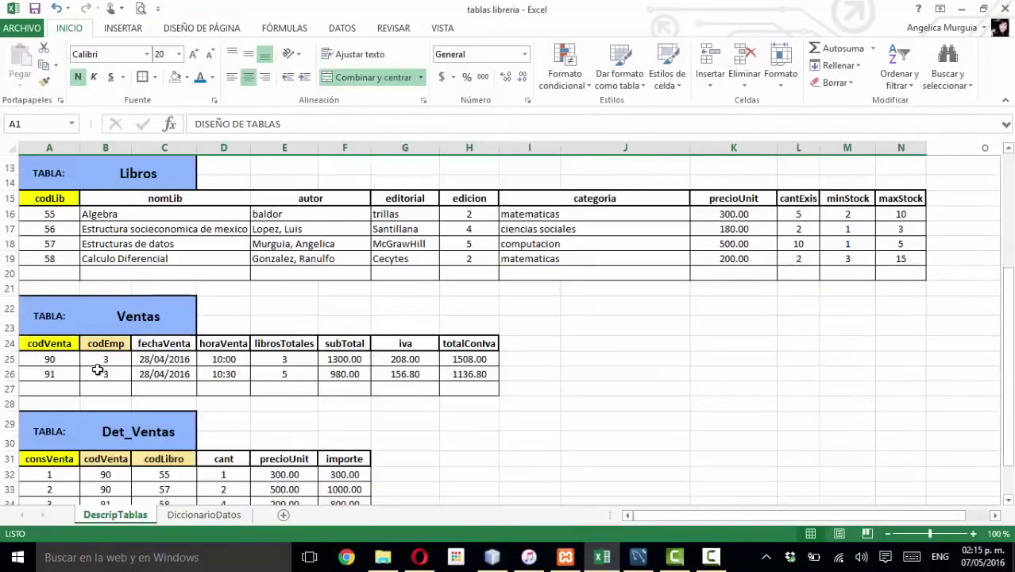
{"action": "left_click", "coordinate": [106, 373]}
{"action": "scroll", "coordinate": [103, 357], "scroll_direction": "down", "scroll_amount": 1}
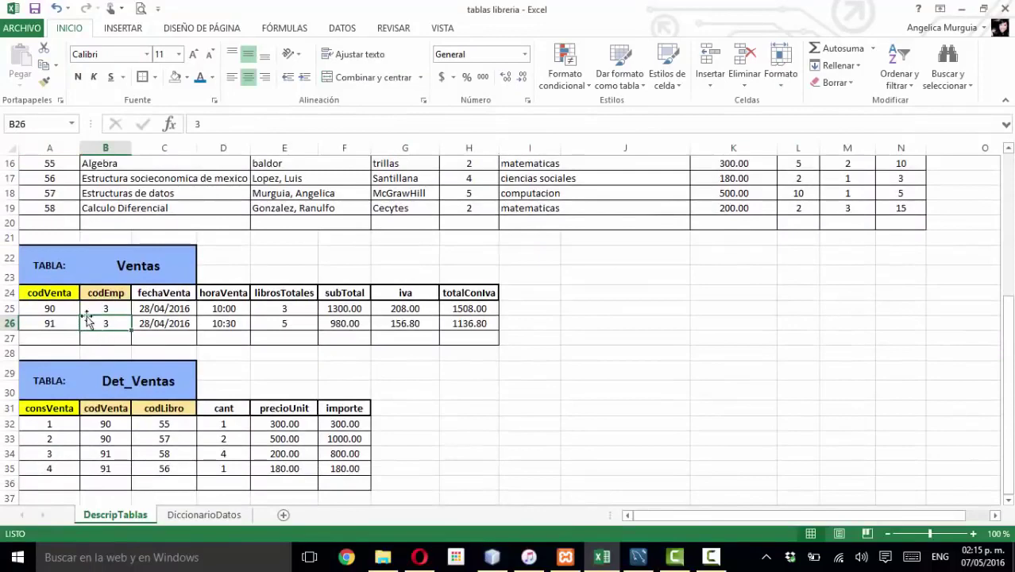
{"action": "left_click", "coordinate": [159, 386]}
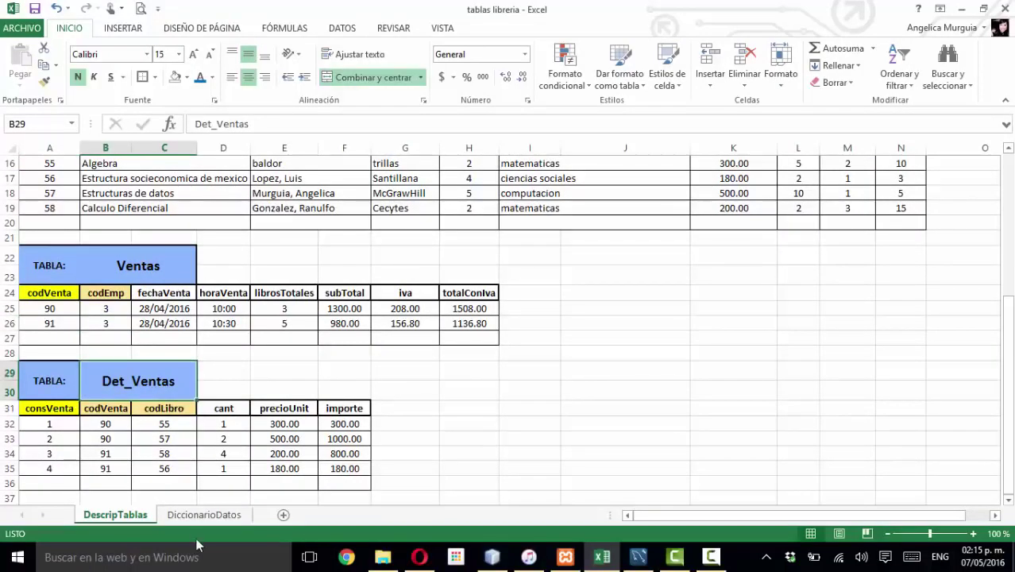
{"action": "left_click", "coordinate": [201, 515]}
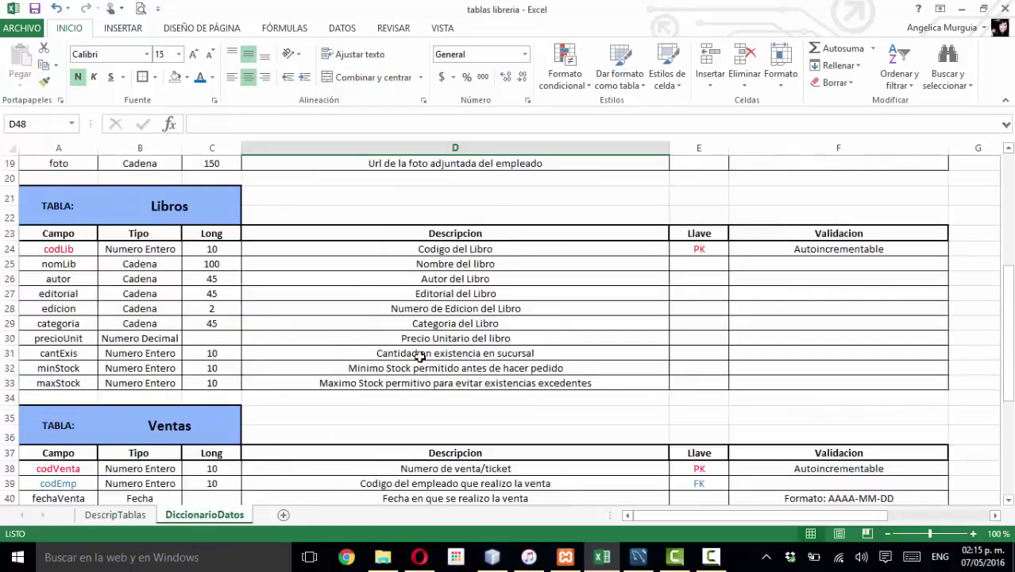
{"action": "scroll", "coordinate": [419, 356], "scroll_direction": "up", "scroll_amount": 6}
{"action": "scroll", "coordinate": [419, 357], "scroll_direction": "down", "scroll_amount": 2}
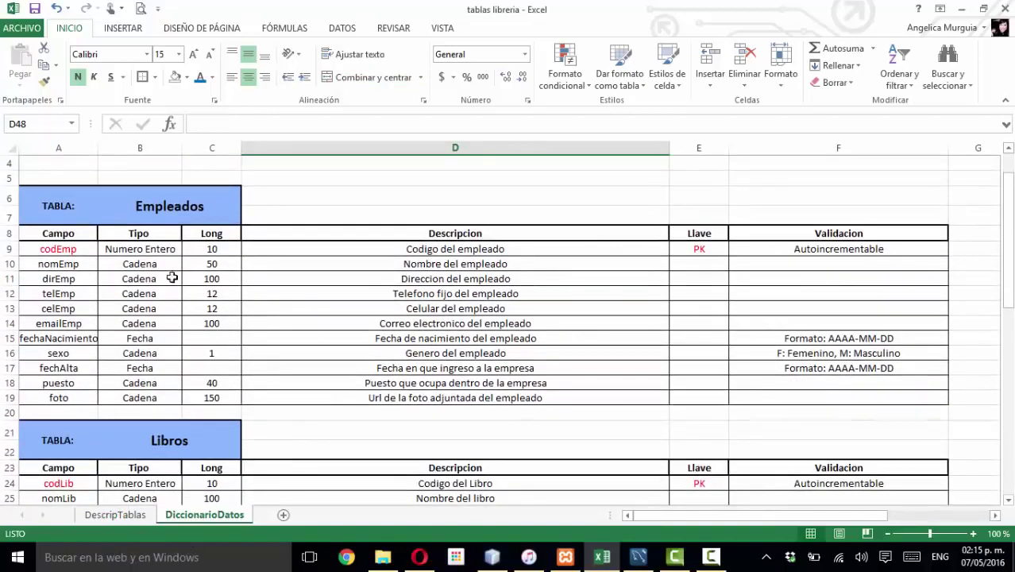
{"action": "scroll", "coordinate": [50, 263], "scroll_direction": "up", "scroll_amount": 2}
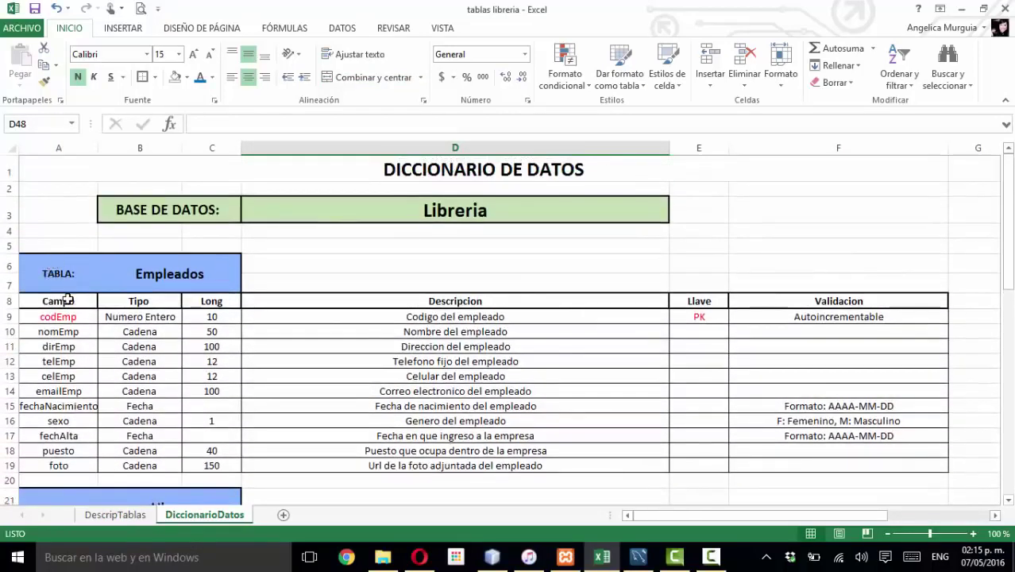
{"action": "left_click_drag", "start_coordinate": [70, 316], "coordinate": [783, 467]}
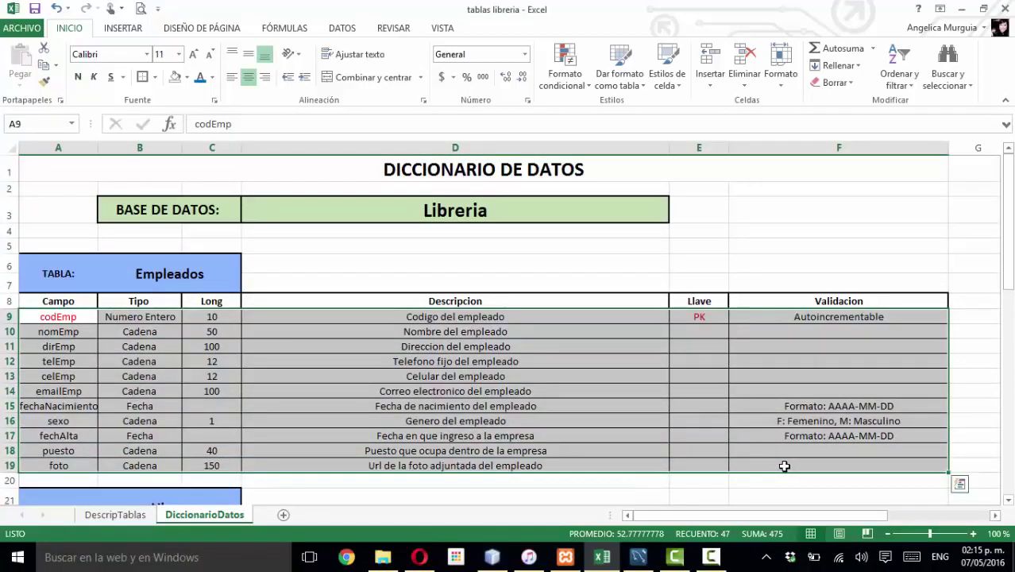
{"action": "left_click", "coordinate": [60, 347]}
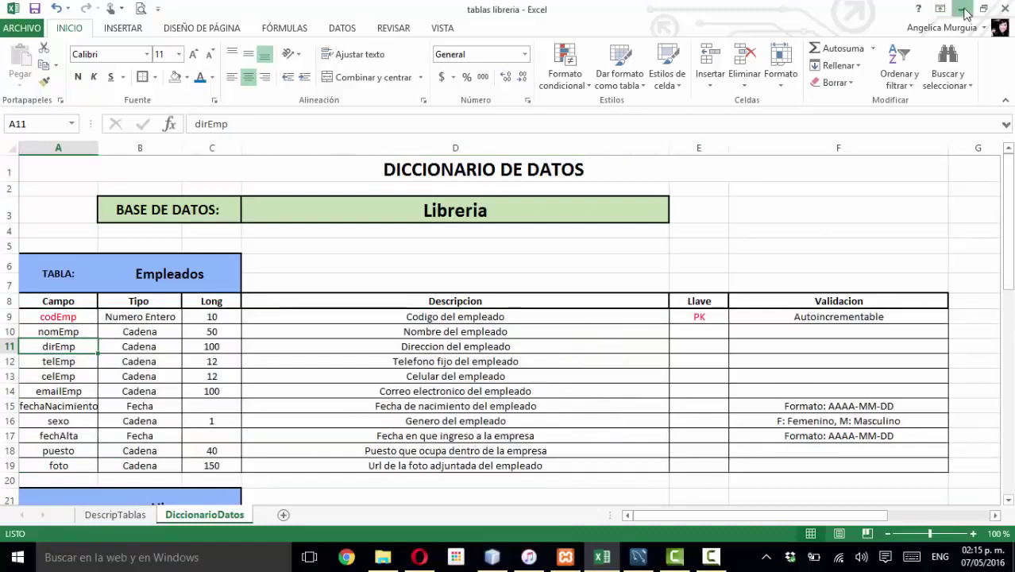
{"action": "left_click", "coordinate": [966, 14]}
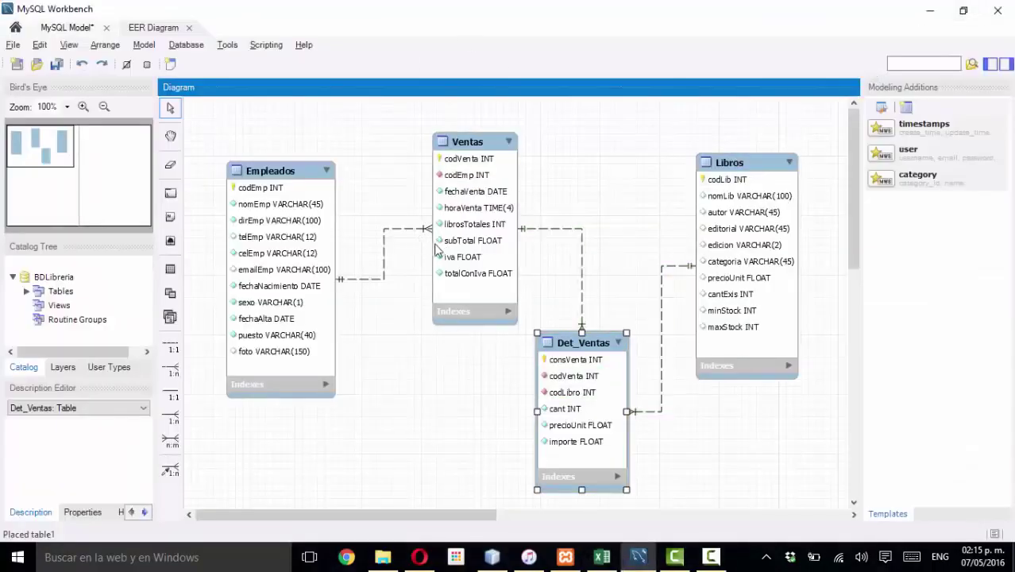
- Raise Det_Ventas between Ventas and Libros, shift Ventas left, then switch to NetBeans
{"action": "left_click", "coordinate": [413, 359]}
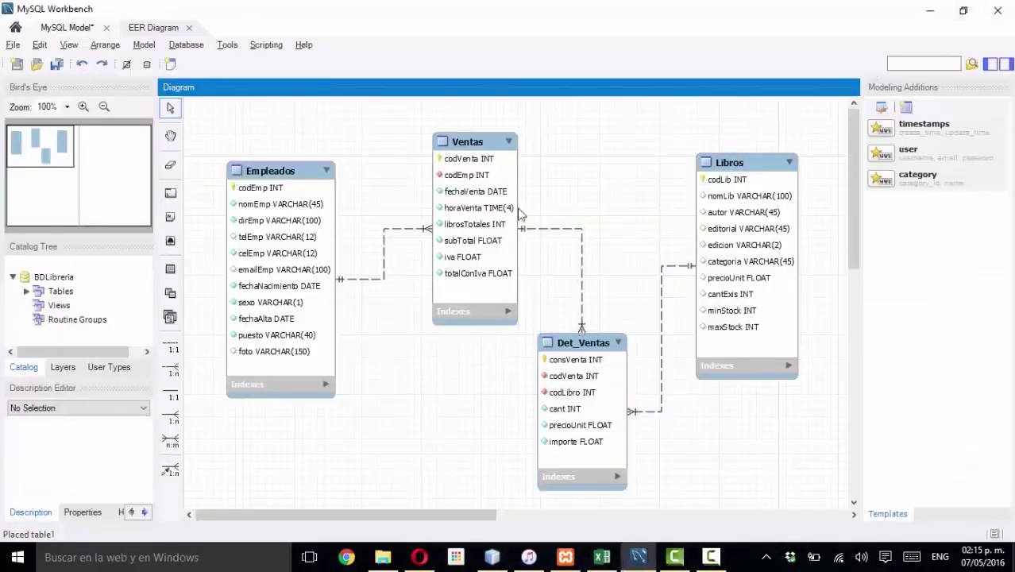
{"action": "left_click_drag", "start_coordinate": [588, 347], "coordinate": [612, 290]}
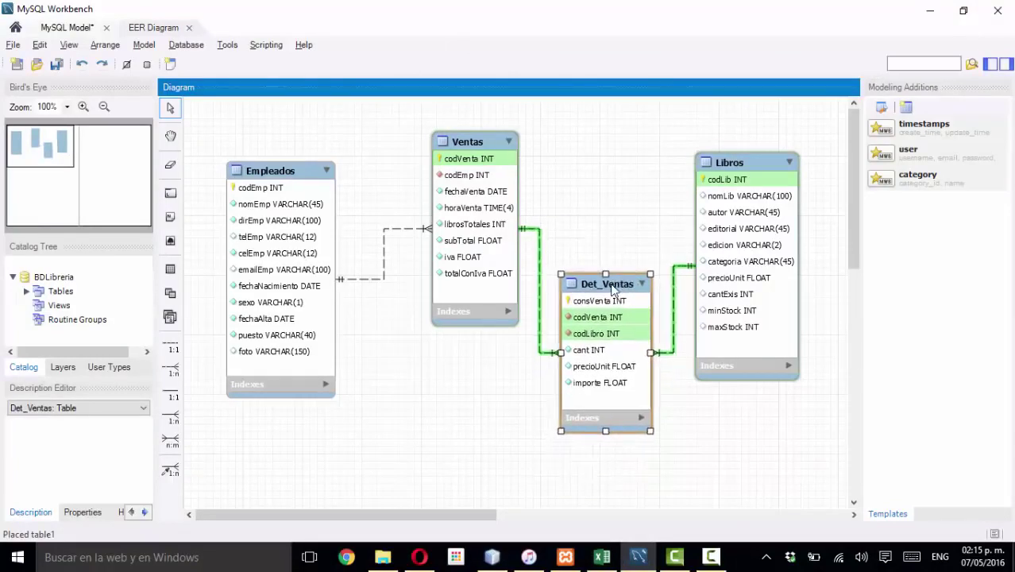
{"action": "left_click_drag", "start_coordinate": [482, 141], "coordinate": [460, 143]}
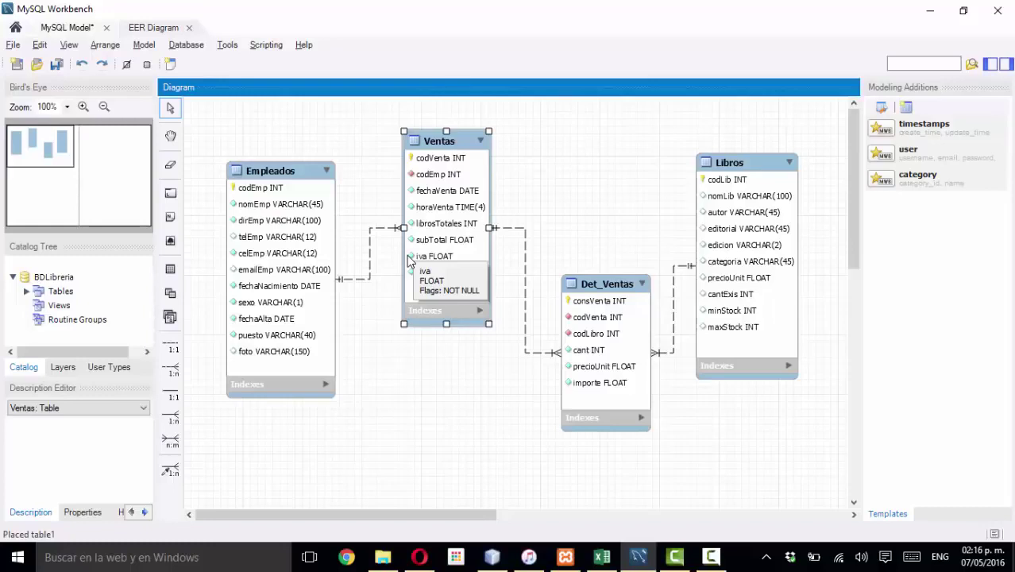
{"action": "left_click", "coordinate": [494, 560]}
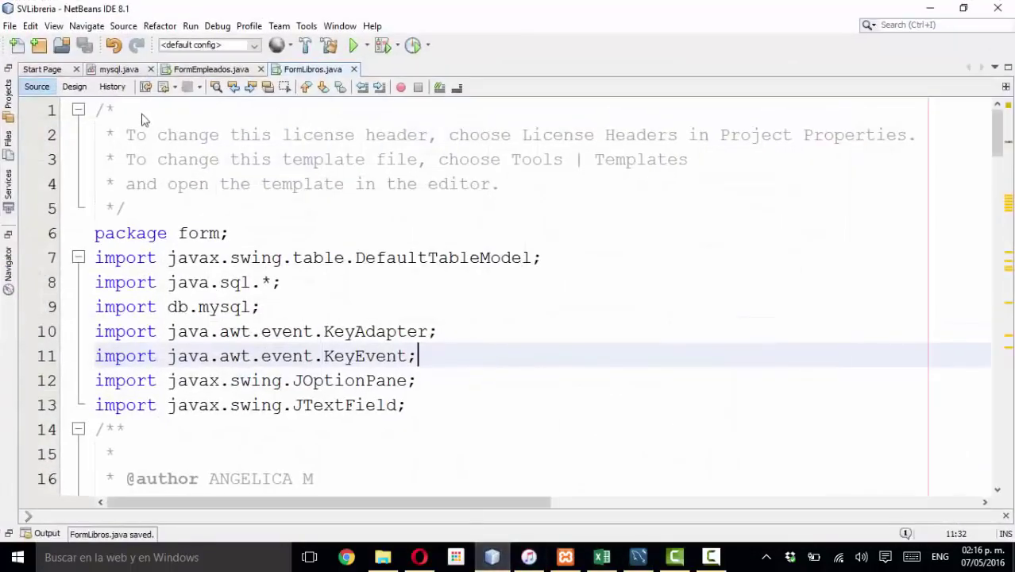
- Show FormLibros.java in the visual Design view
{"action": "left_click", "coordinate": [74, 87]}
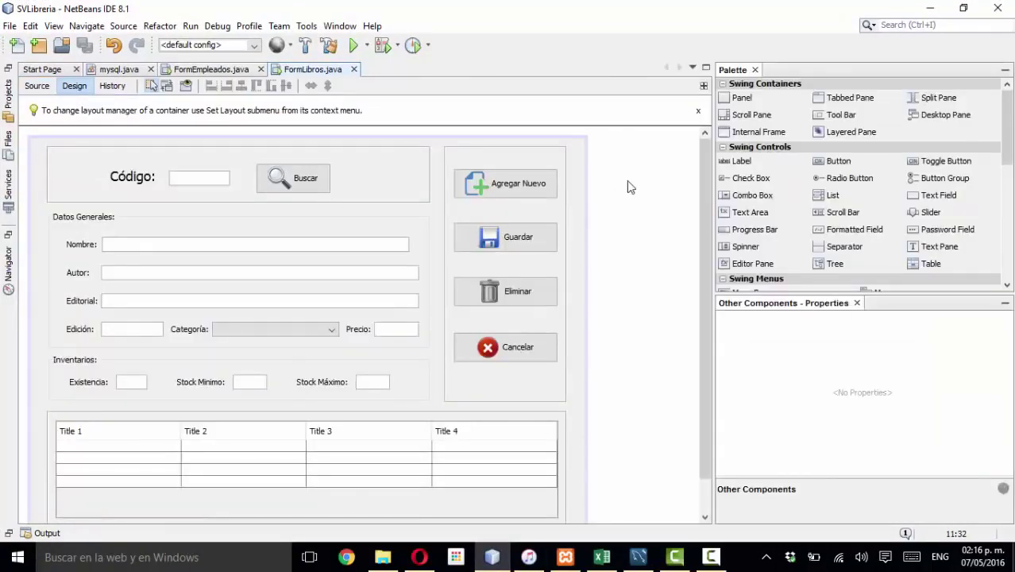
{"action": "scroll", "coordinate": [627, 186], "scroll_direction": "down", "scroll_amount": 2}
{"action": "scroll", "coordinate": [627, 186], "scroll_direction": "up", "scroll_amount": 2}
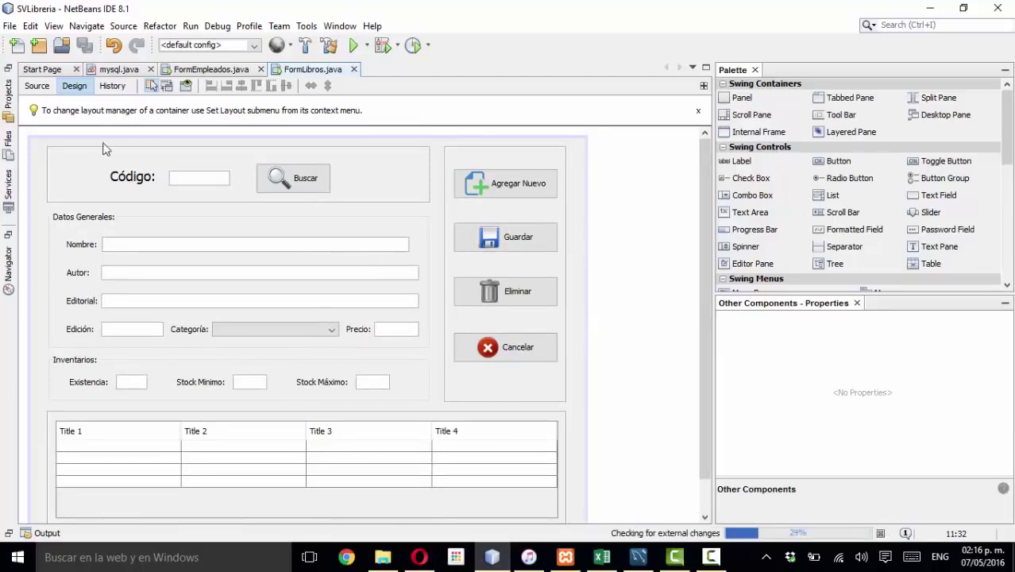
- Show FormEmpleados.java in Design view, then minimize NetBeans
{"action": "left_click", "coordinate": [208, 70]}
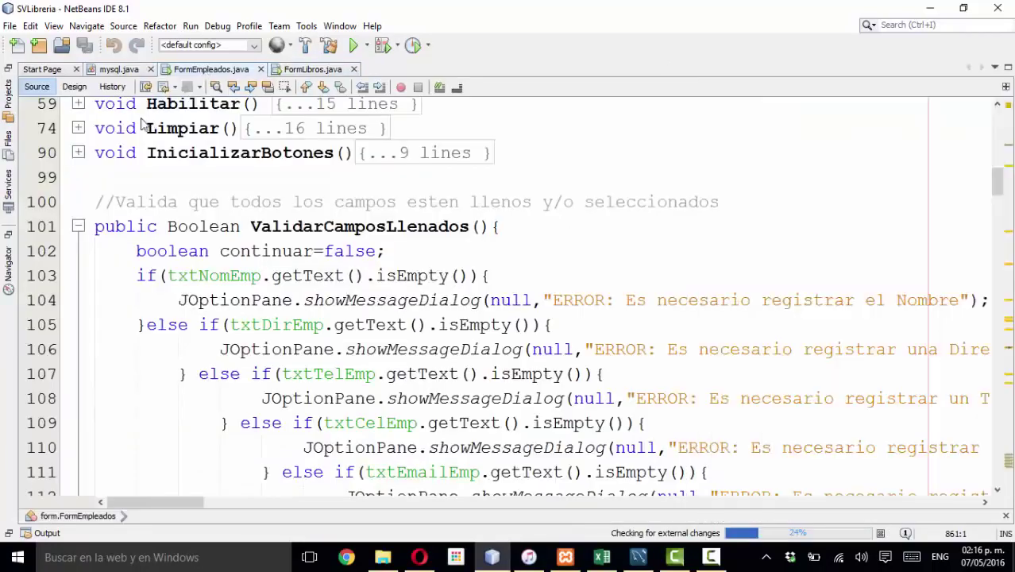
{"action": "left_click", "coordinate": [73, 89]}
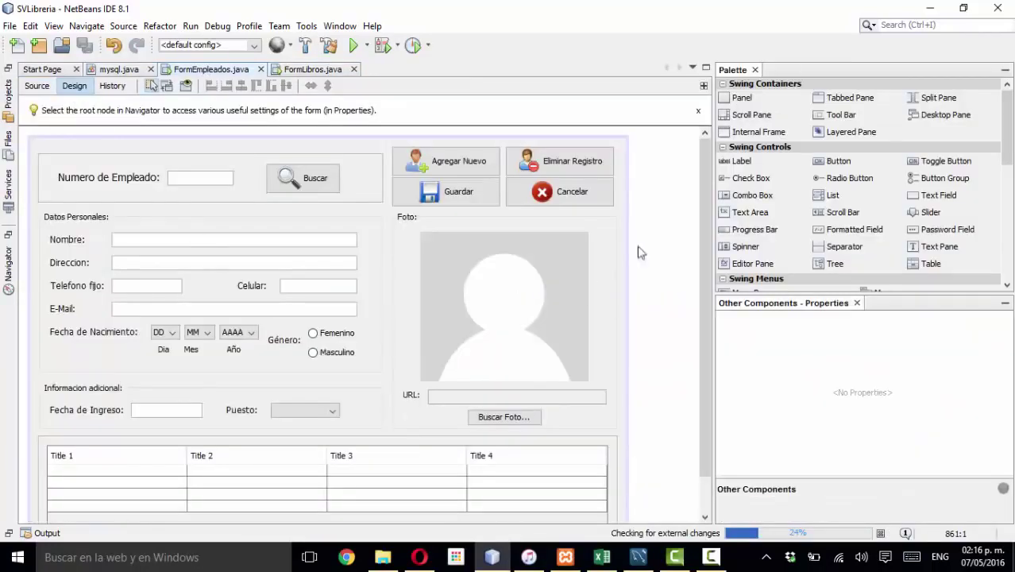
{"action": "scroll", "coordinate": [678, 225], "scroll_direction": "down", "scroll_amount": 2}
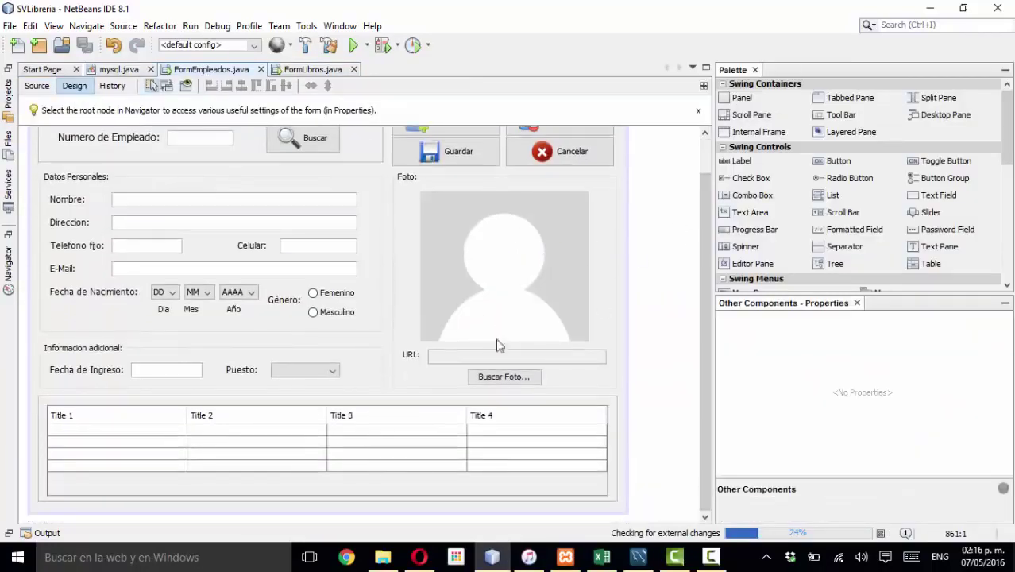
{"action": "scroll", "coordinate": [540, 294], "scroll_direction": "up", "scroll_amount": 2}
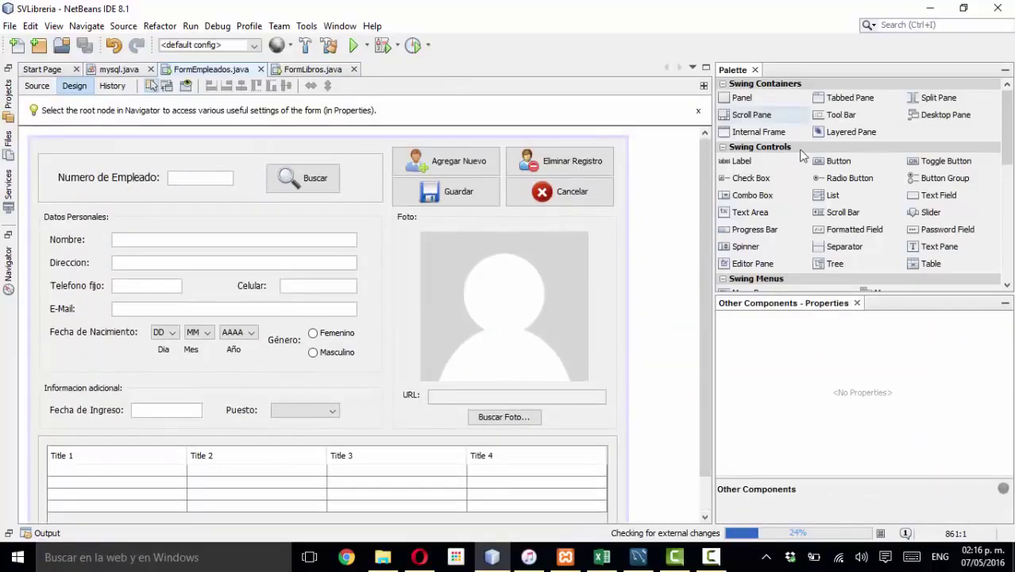
{"action": "left_click", "coordinate": [929, 8]}
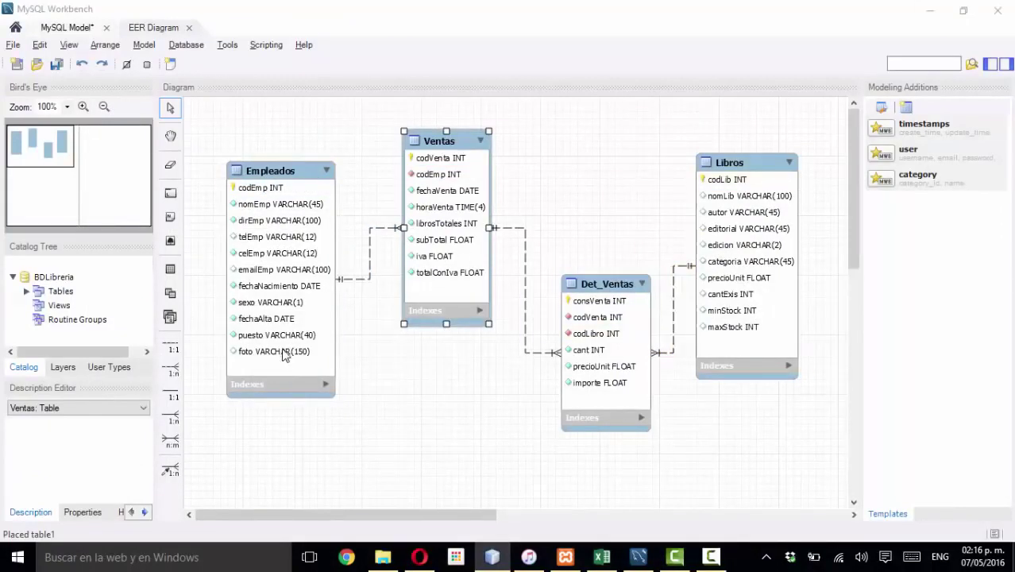
- Return to the Workbench diagram, deselect Ventas and open the Database menu
{"action": "left_click", "coordinate": [498, 559]}
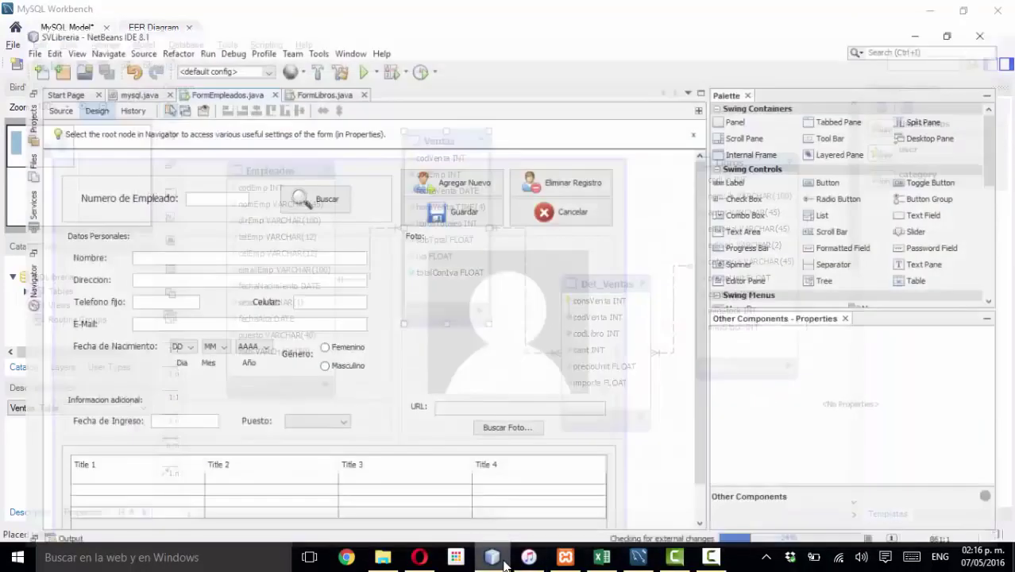
{"action": "left_click", "coordinate": [505, 562]}
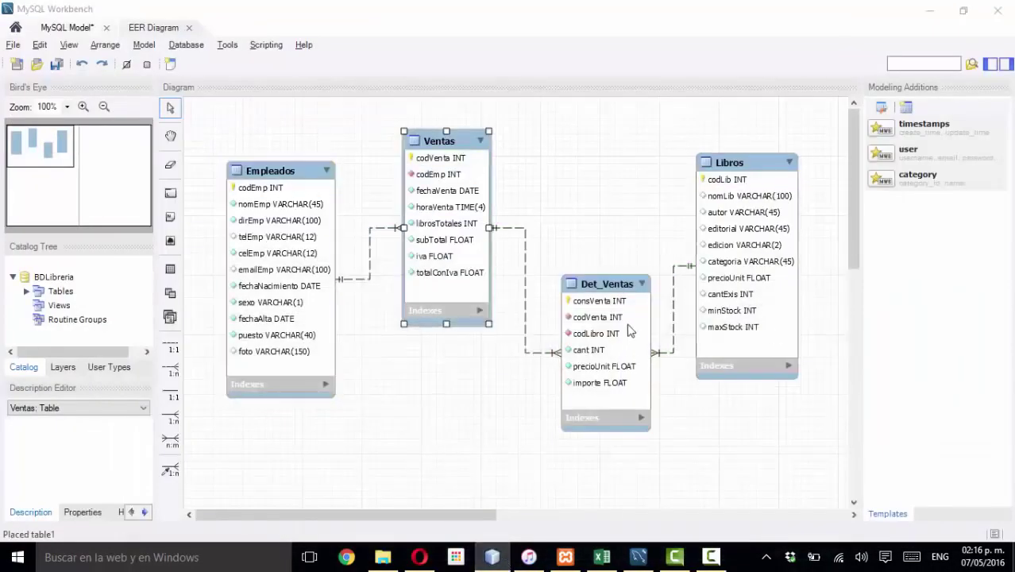
{"action": "left_click", "coordinate": [313, 130]}
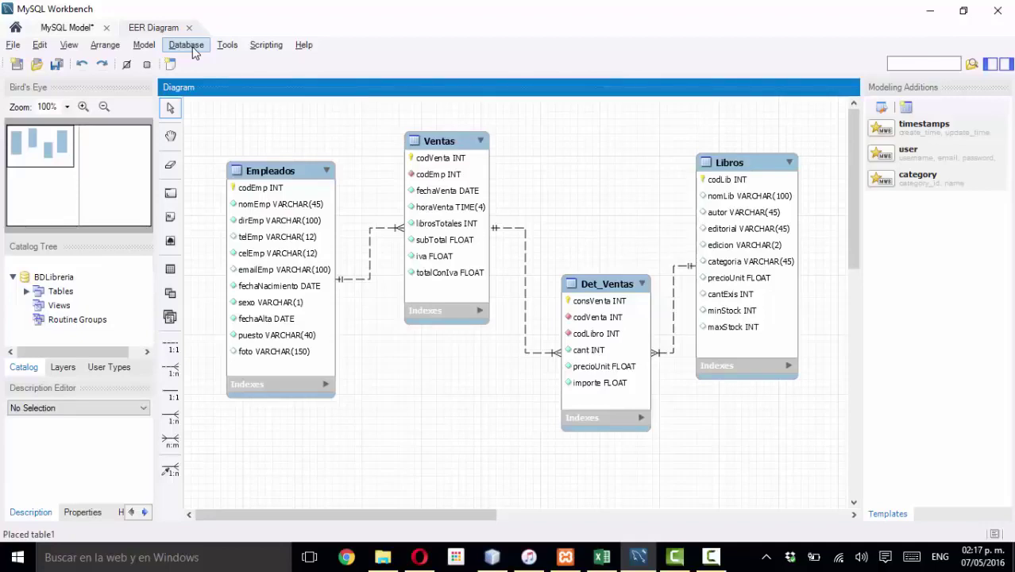
{"action": "left_click", "coordinate": [189, 47]}
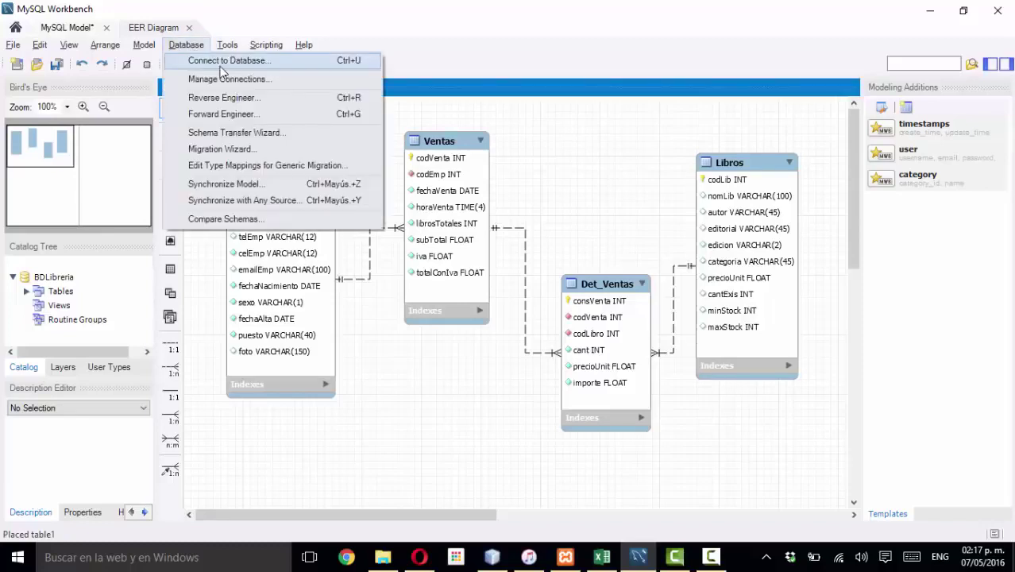
- Start Forward Engineer using the localhost stored connection and advance past the options page
{"action": "left_click", "coordinate": [234, 115]}
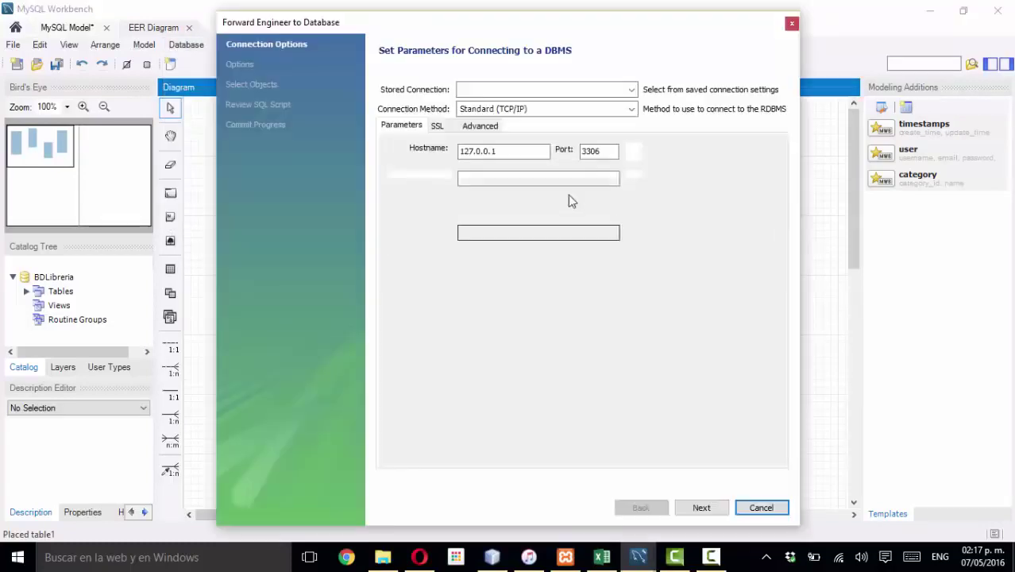
{"action": "left_click", "coordinate": [521, 89]}
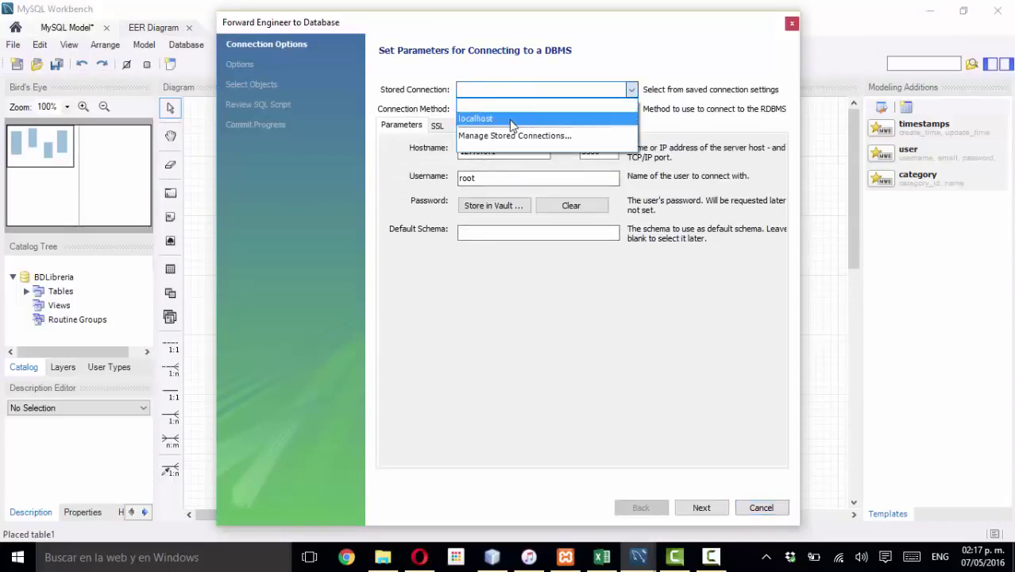
{"action": "left_click", "coordinate": [480, 117]}
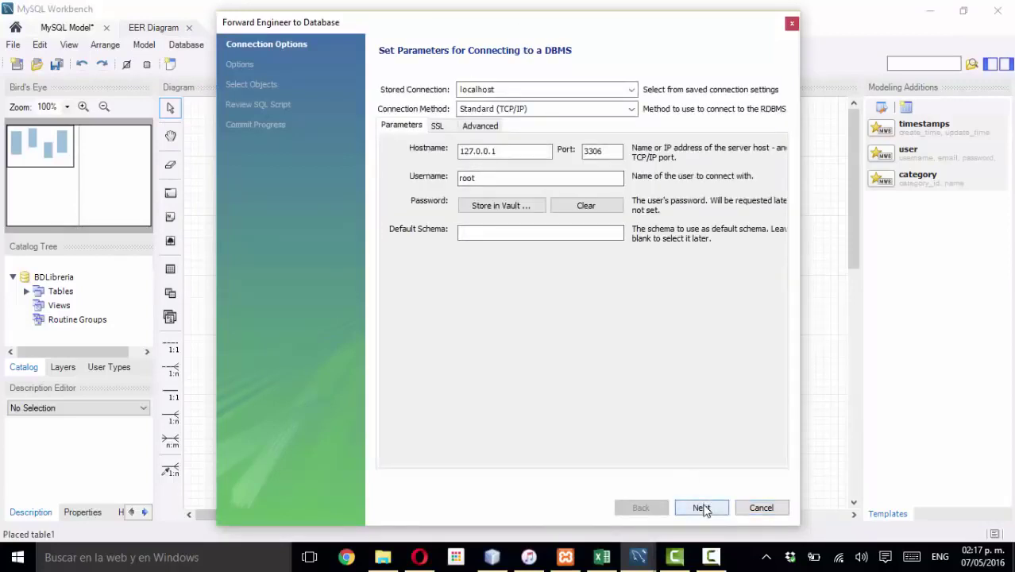
{"action": "left_click", "coordinate": [535, 90]}
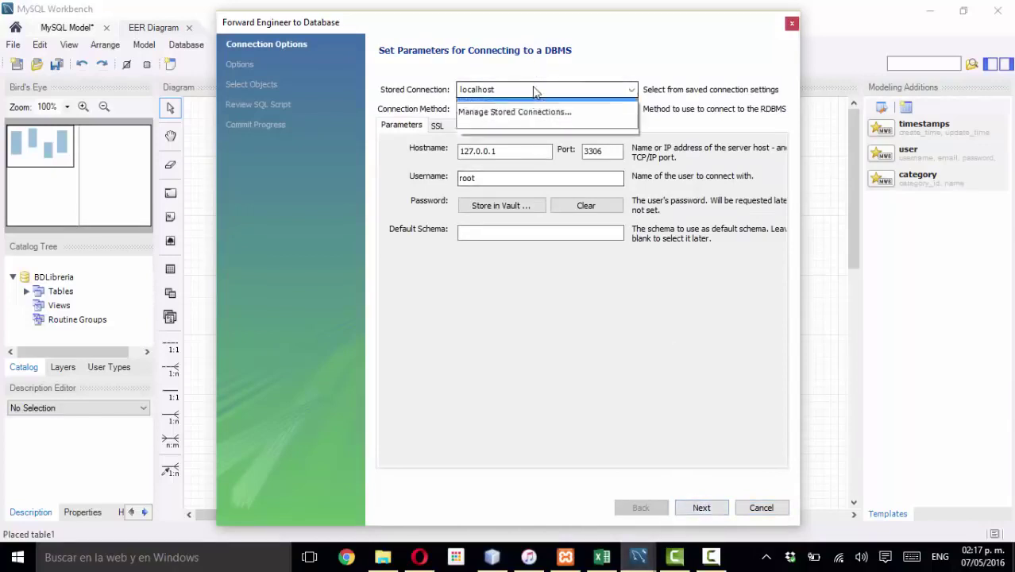
{"action": "left_click", "coordinate": [534, 90]}
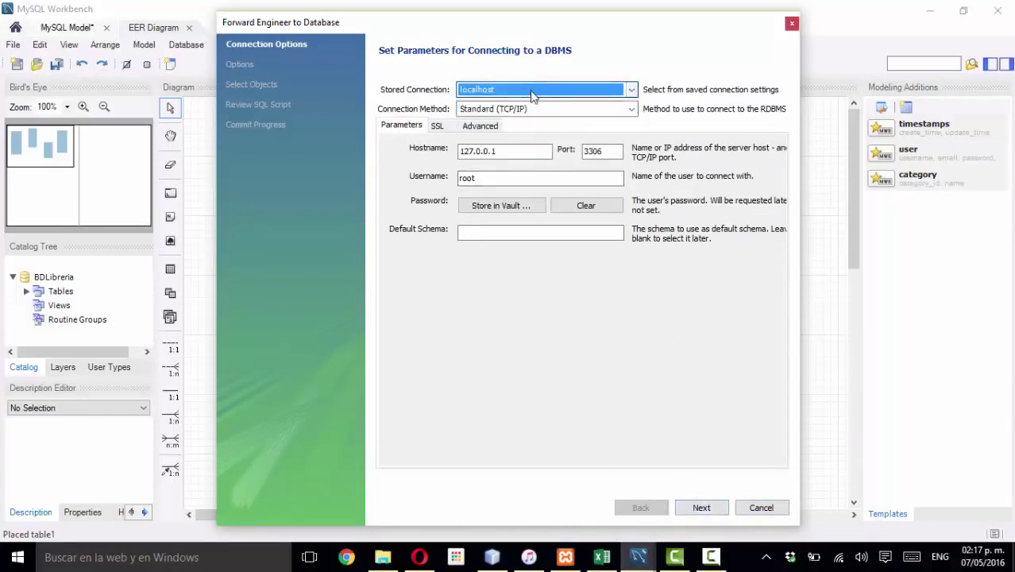
{"action": "left_click", "coordinate": [702, 508]}
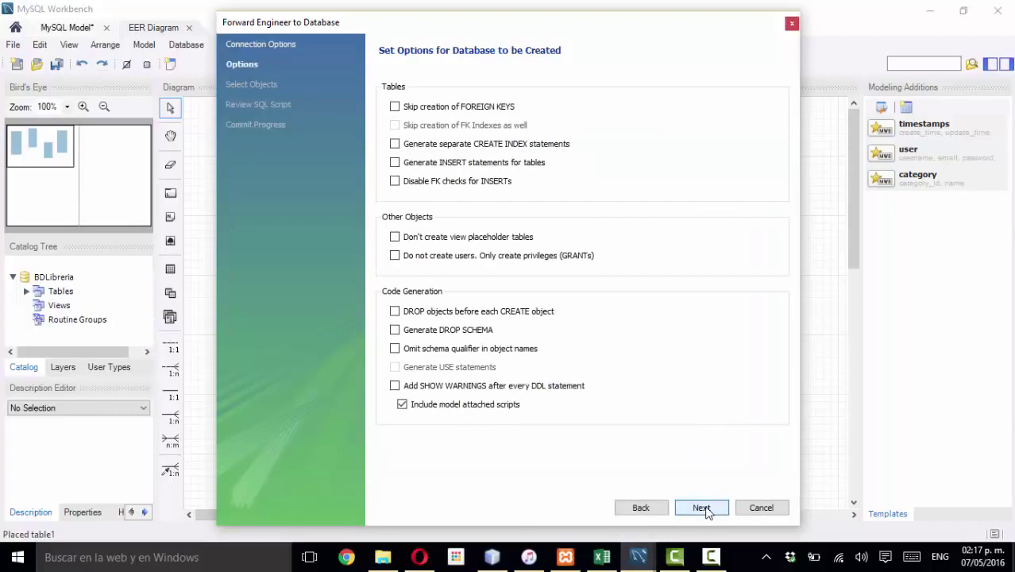
{"action": "left_click", "coordinate": [703, 508]}
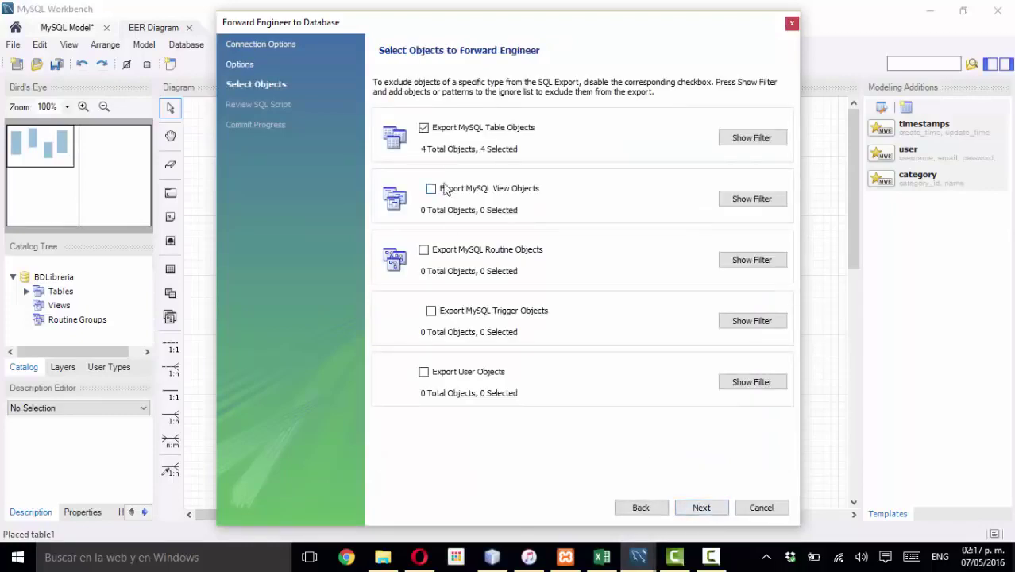
- Review the generated script's BDLibreria schema and CREATE TABLE Libros statement with its VARCHAR(45) columns
{"action": "left_click", "coordinate": [702, 508]}
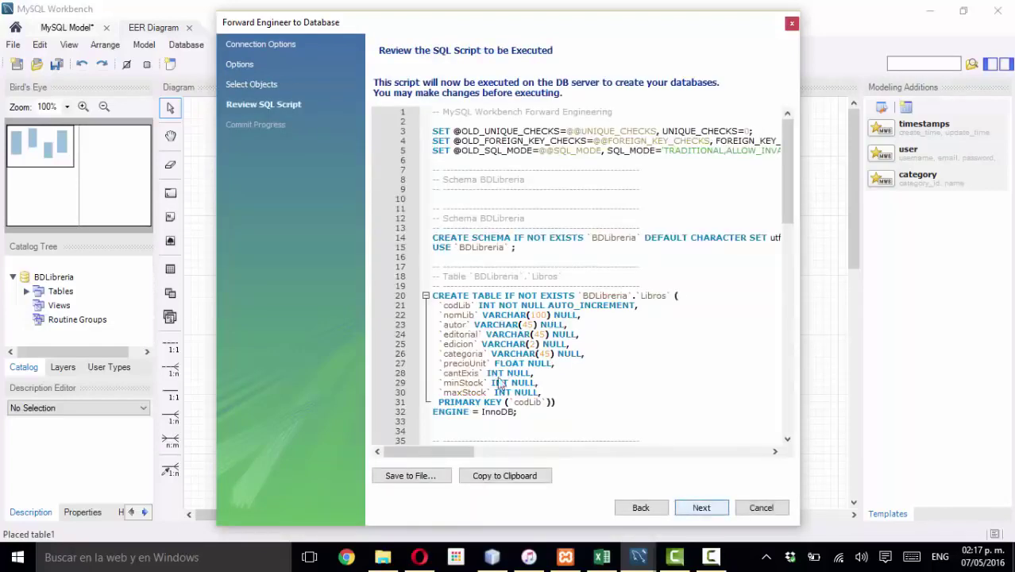
{"action": "scroll", "coordinate": [534, 178], "scroll_direction": "down", "scroll_amount": 13}
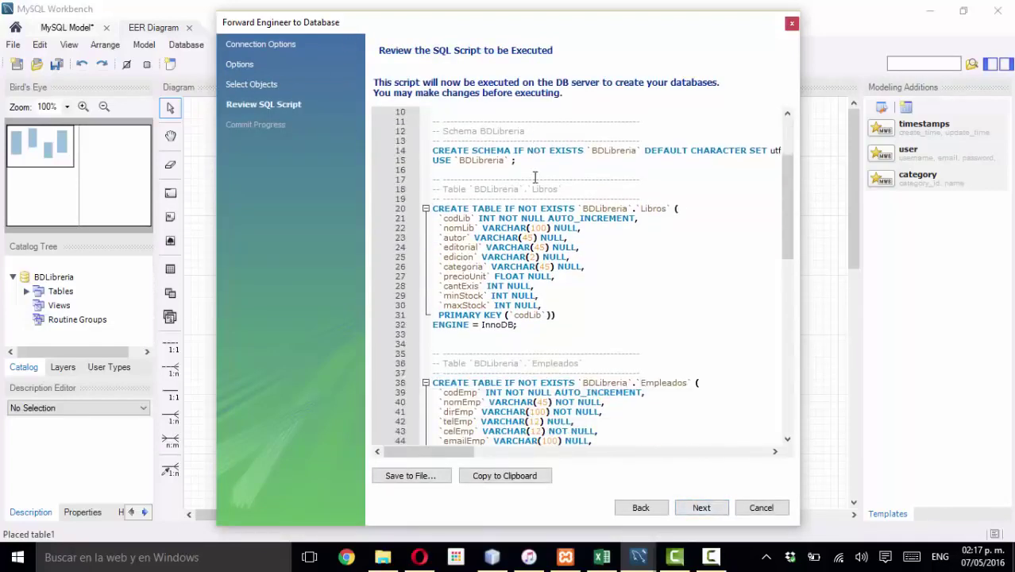
{"action": "scroll", "coordinate": [535, 178], "scroll_direction": "down", "scroll_amount": 6}
{"action": "scroll", "coordinate": [535, 178], "scroll_direction": "up", "scroll_amount": 14}
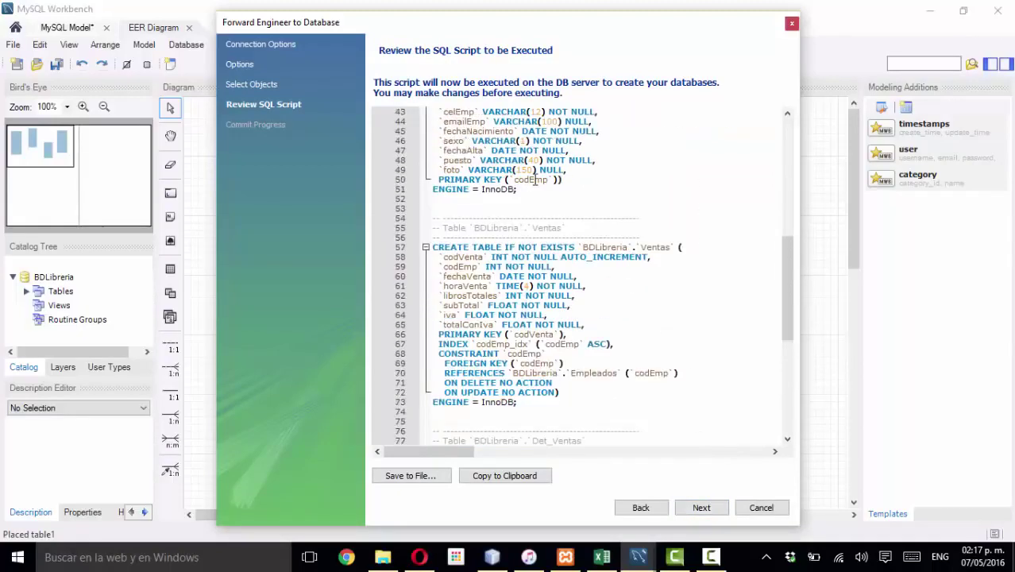
{"action": "scroll", "coordinate": [534, 177], "scroll_direction": "up", "scroll_amount": 5}
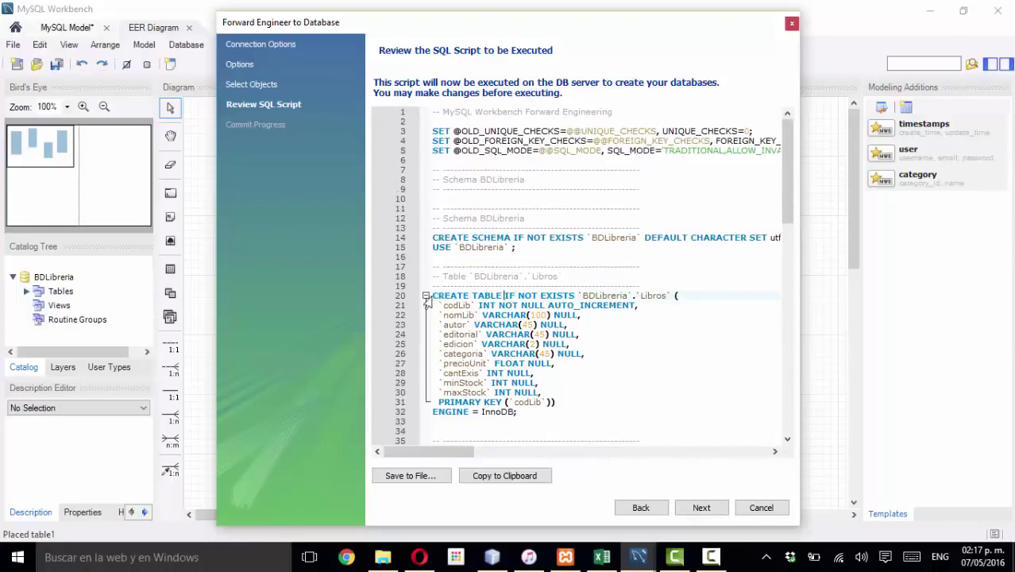
{"action": "left_click_drag", "start_coordinate": [436, 297], "coordinate": [564, 416]}
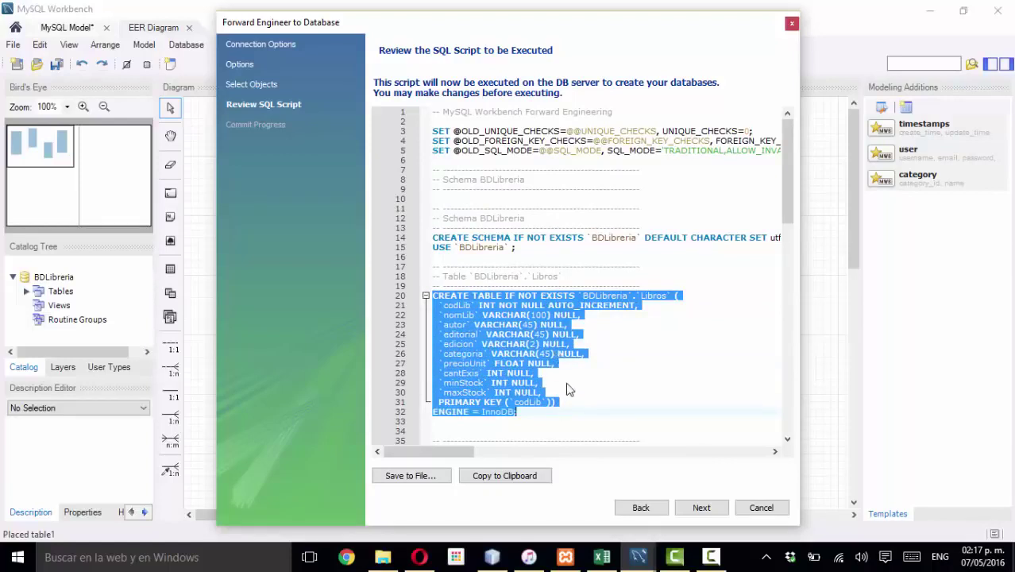
{"action": "left_click", "coordinate": [570, 344]}
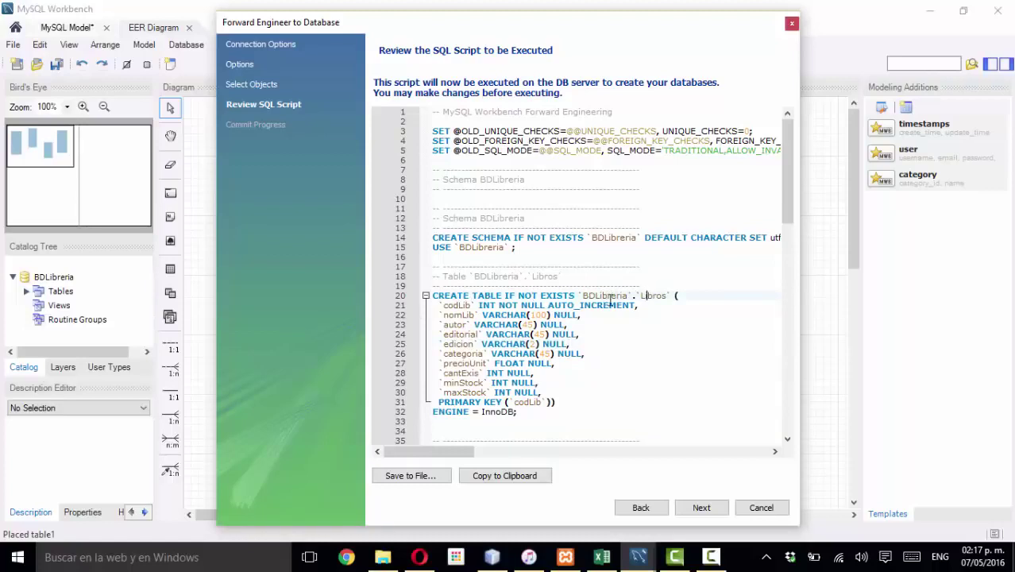
{"action": "left_click_drag", "start_coordinate": [597, 296], "coordinate": [627, 295]}
{"action": "left_click", "coordinate": [527, 324]}
{"action": "left_click", "coordinate": [454, 334]}
{"action": "left_click", "coordinate": [506, 332]}
{"action": "scroll", "coordinate": [475, 362], "scroll_direction": "down", "scroll_amount": 2}
{"action": "left_click", "coordinate": [475, 344]}
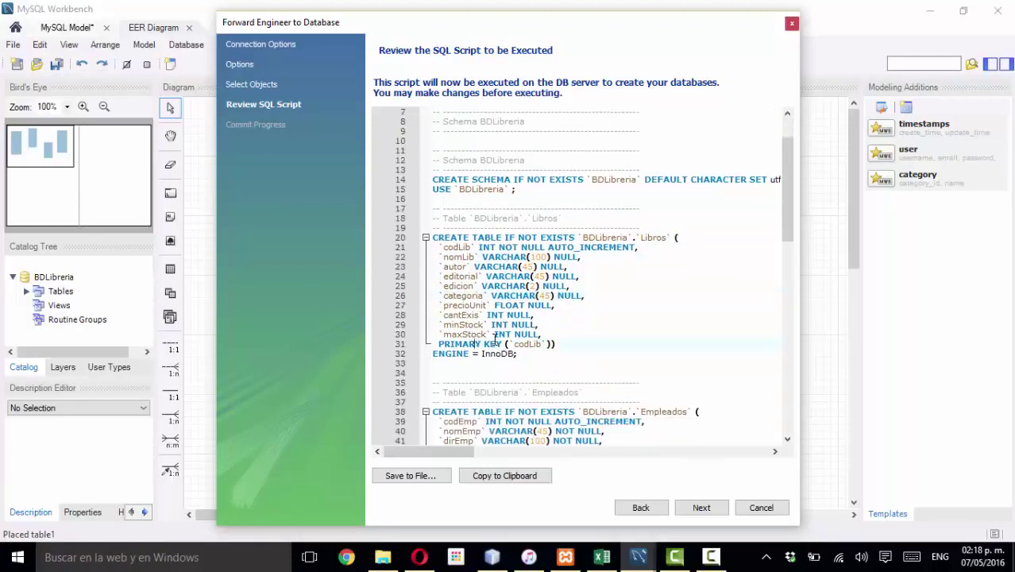
{"action": "scroll", "coordinate": [492, 342], "scroll_direction": "down", "scroll_amount": 5}
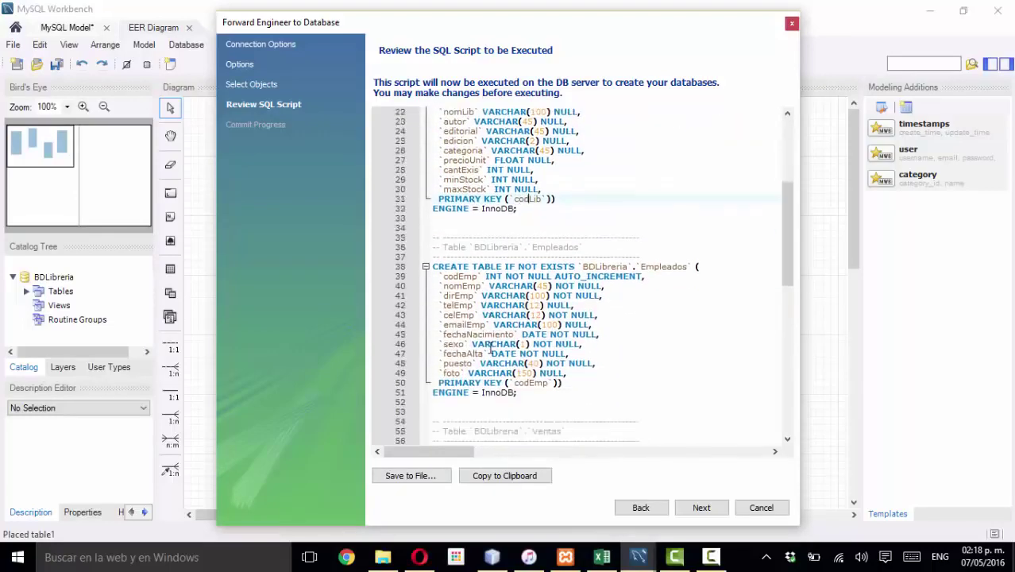
{"action": "scroll", "coordinate": [490, 350], "scroll_direction": "down", "scroll_amount": 8}
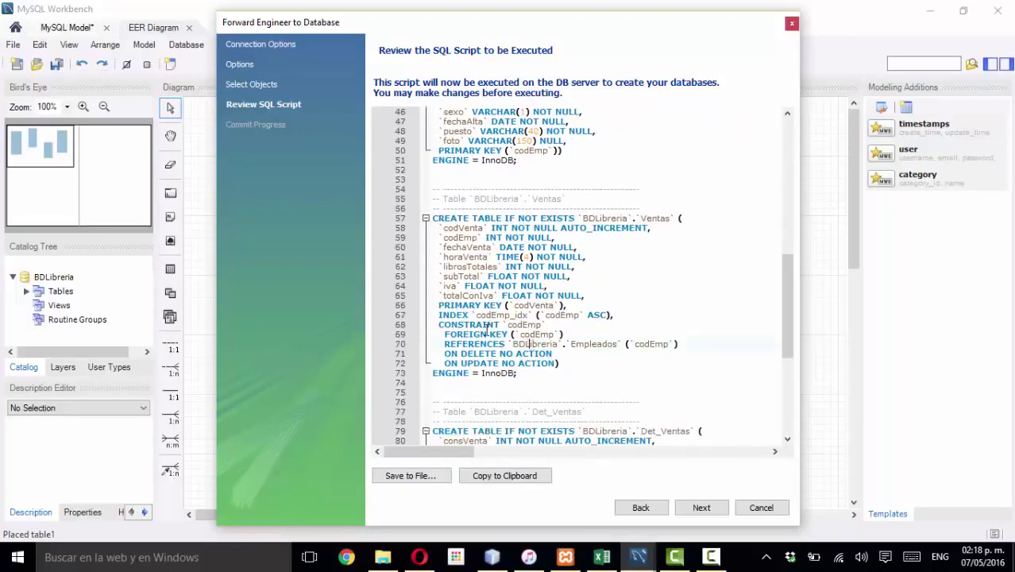
- Inspect Ventas' FOREIGN KEY (codEmp) clause, then execute the script to create the database
{"action": "left_click_drag", "start_coordinate": [444, 333], "coordinate": [560, 328]}
{"action": "left_click", "coordinate": [601, 220]}
{"action": "scroll", "coordinate": [512, 229], "scroll_direction": "up", "scroll_amount": 11}
{"action": "scroll", "coordinate": [512, 229], "scroll_direction": "up", "scroll_amount": 3}
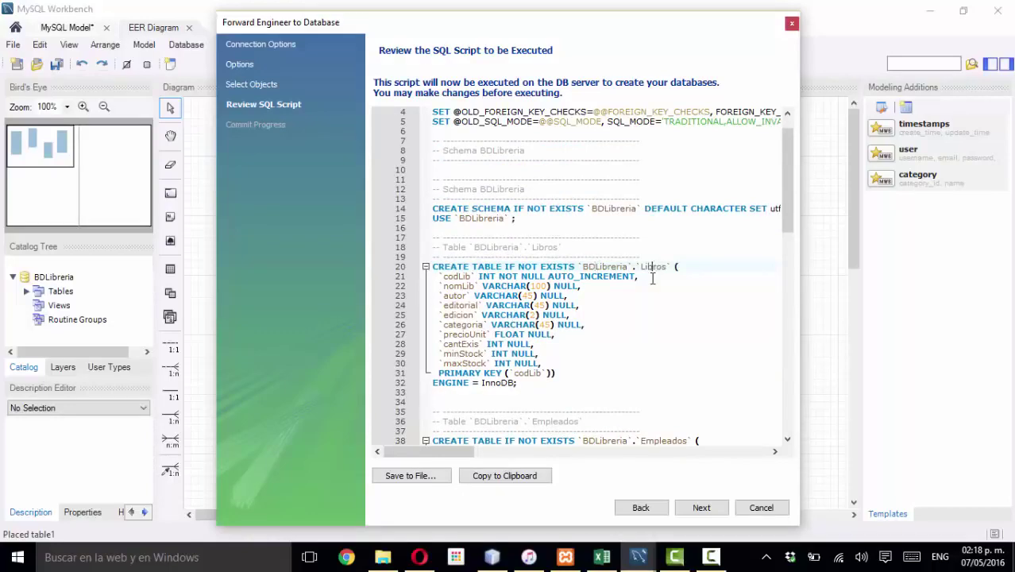
{"action": "scroll", "coordinate": [652, 278], "scroll_direction": "down", "scroll_amount": 3}
{"action": "scroll", "coordinate": [664, 349], "scroll_direction": "down", "scroll_amount": 7}
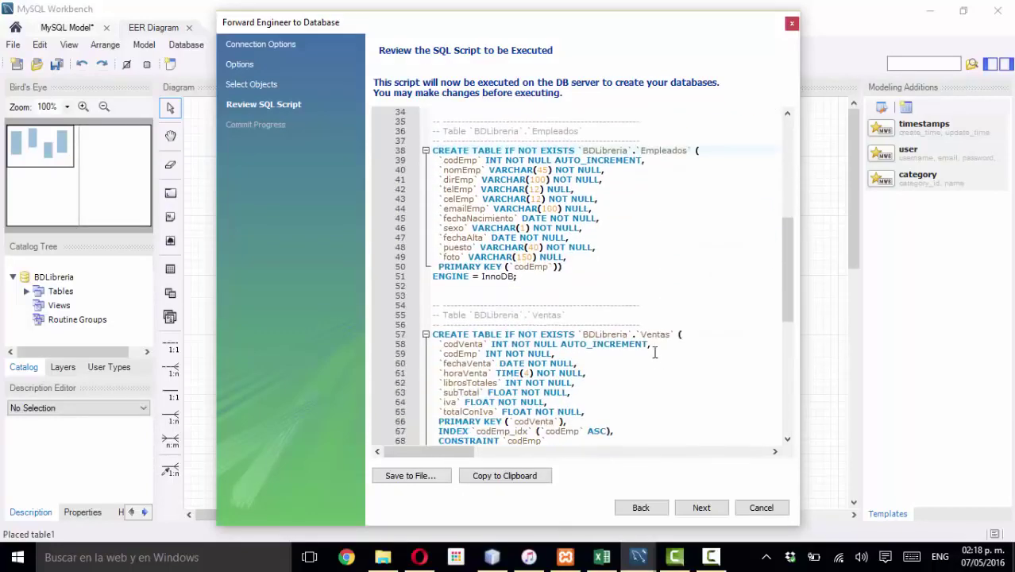
{"action": "scroll", "coordinate": [655, 349], "scroll_direction": "down", "scroll_amount": 5}
{"action": "scroll", "coordinate": [656, 342], "scroll_direction": "down", "scroll_amount": 3}
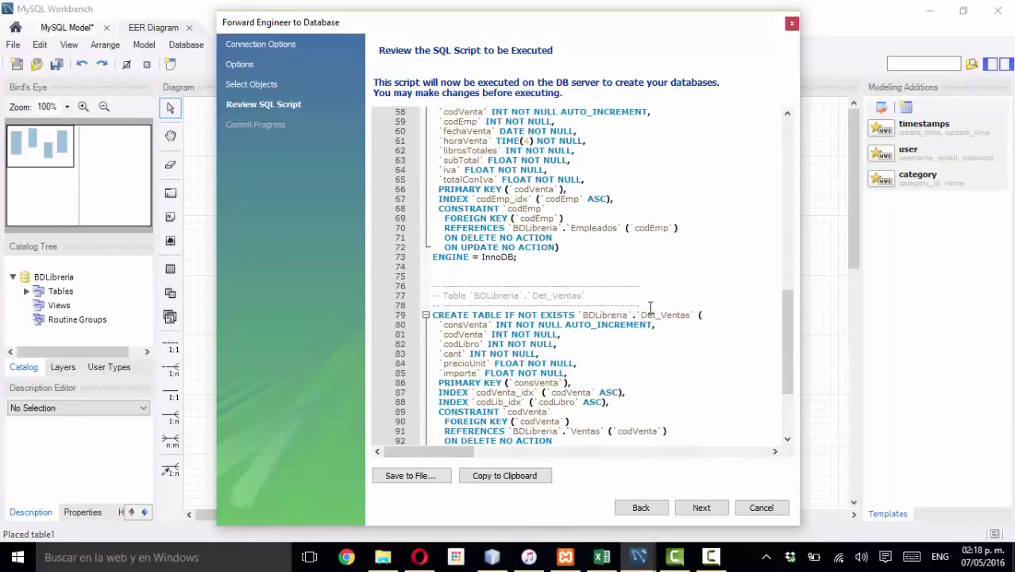
{"action": "scroll", "coordinate": [632, 354], "scroll_direction": "down", "scroll_amount": 4}
{"action": "scroll", "coordinate": [514, 275], "scroll_direction": "down", "scroll_amount": 1}
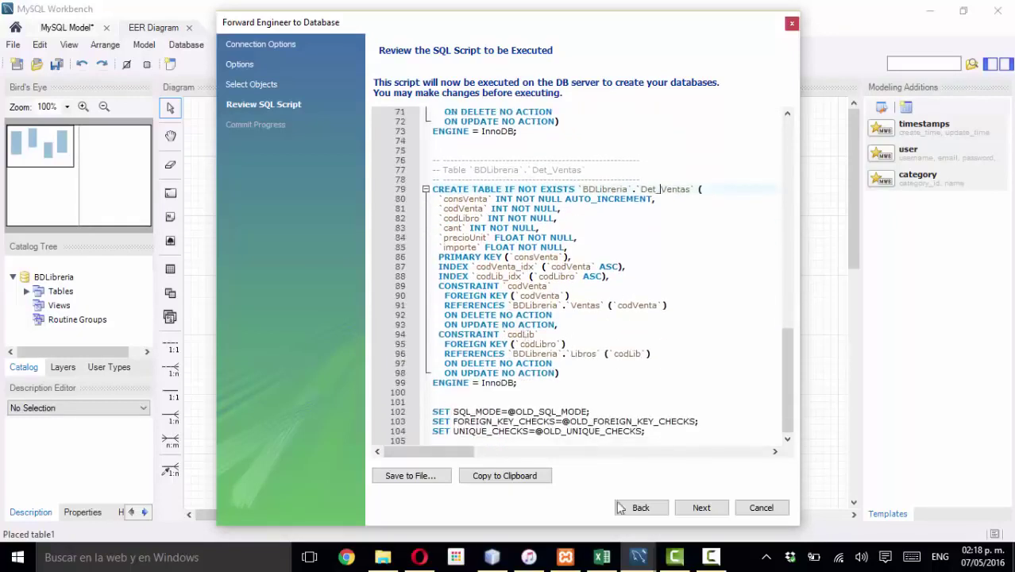
{"action": "left_click", "coordinate": [698, 508]}
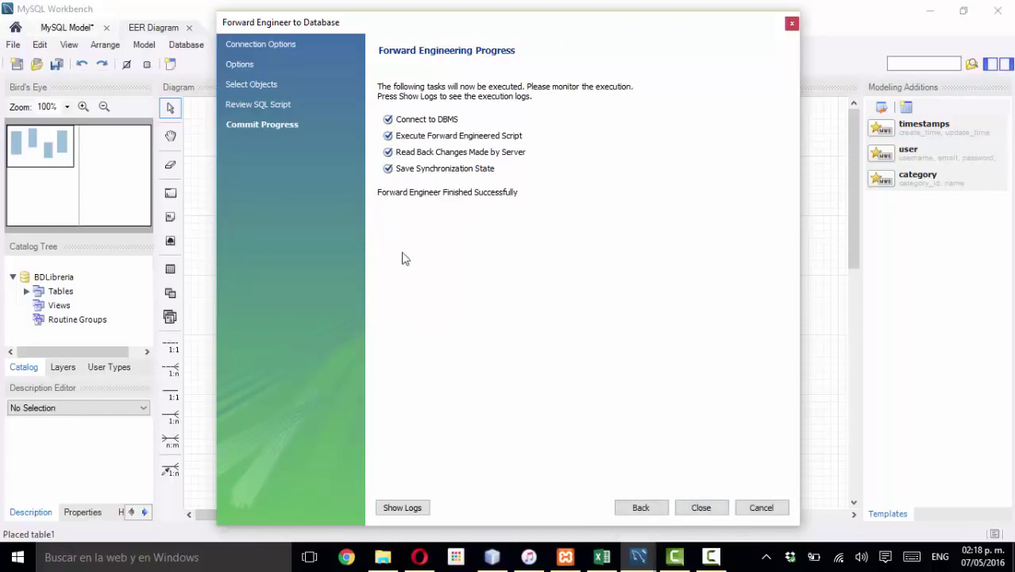
- Close the Forward Engineer wizard and move Ventas up-left and Empleados down-left on the diagram
{"action": "left_click", "coordinate": [702, 508]}
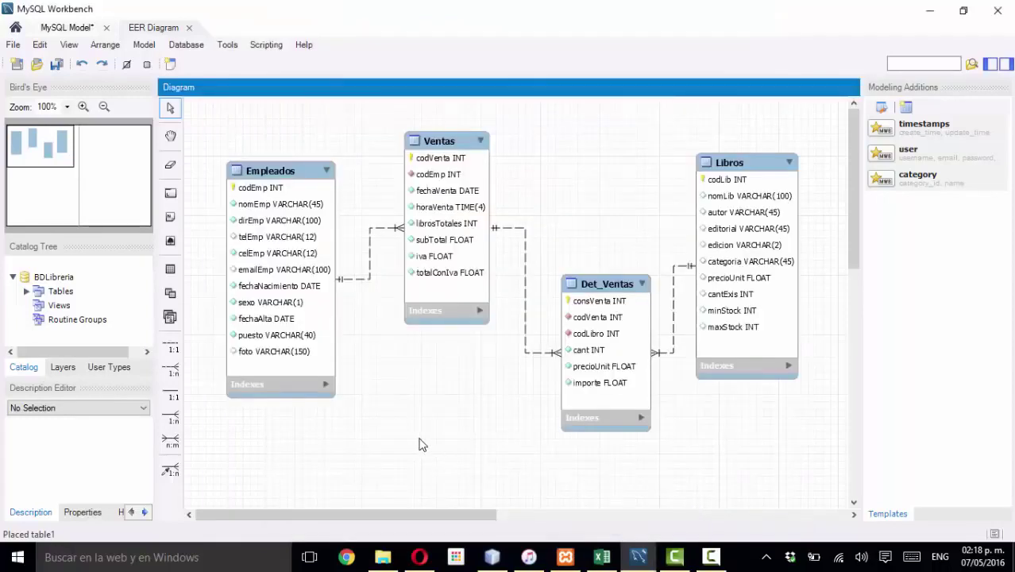
{"action": "left_click_drag", "start_coordinate": [442, 143], "coordinate": [428, 123]}
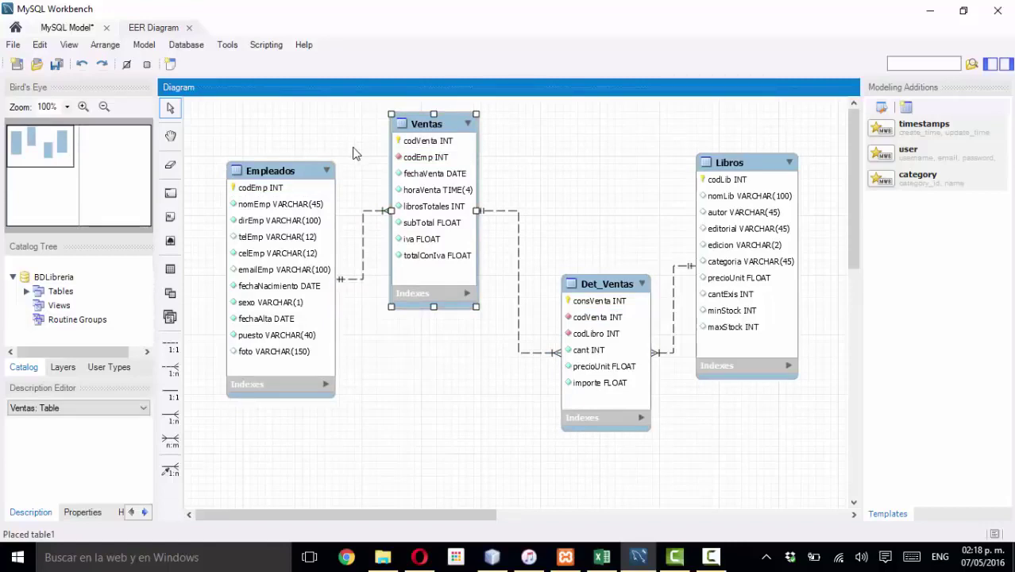
{"action": "left_click_drag", "start_coordinate": [305, 168], "coordinate": [289, 197]}
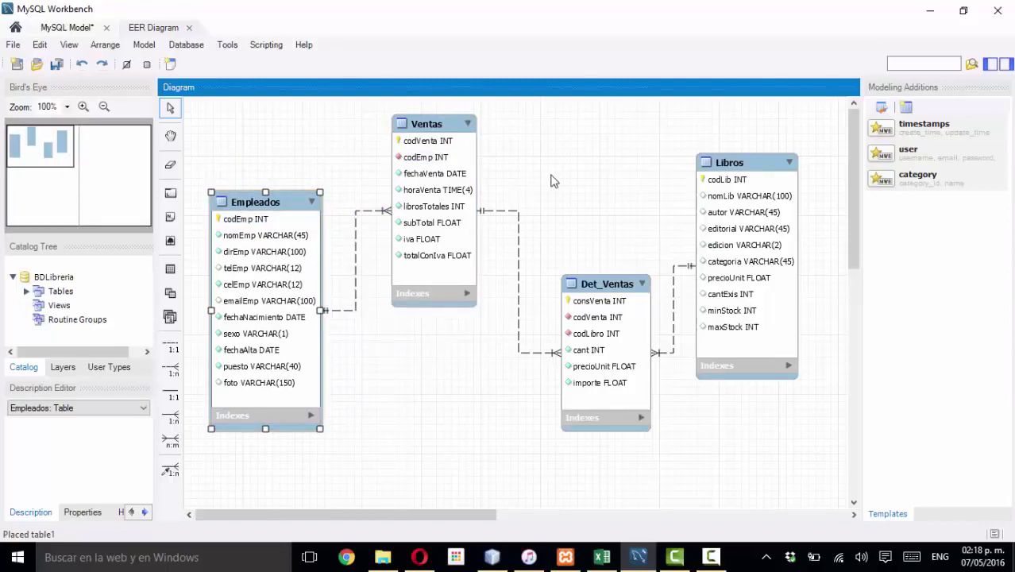
- Fine-tune the Ventas table's position and clear the diagram selection
{"action": "left_click_drag", "start_coordinate": [445, 129], "coordinate": [447, 133]}
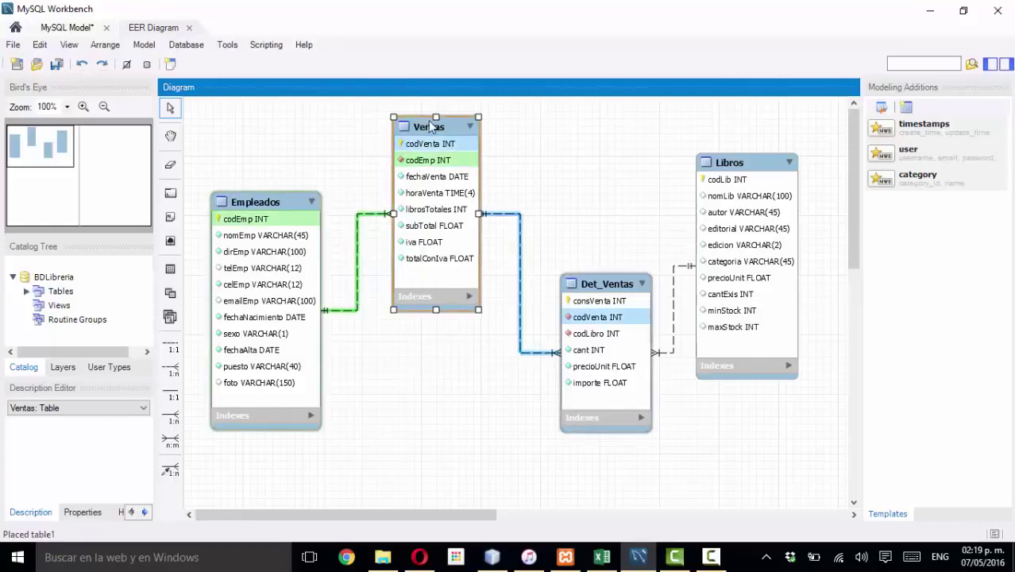
{"action": "left_click_drag", "start_coordinate": [428, 121], "coordinate": [424, 113]}
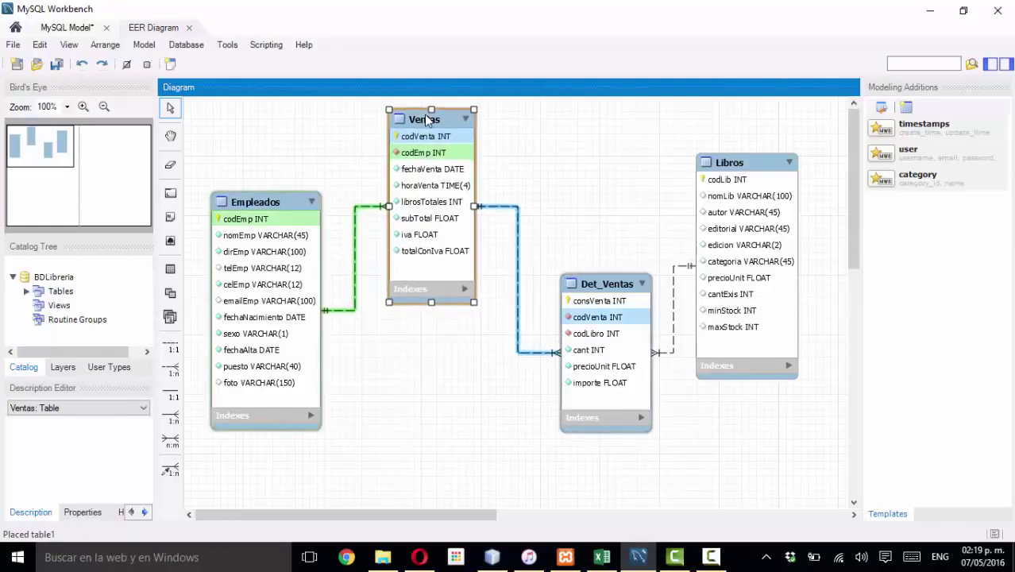
{"action": "left_click", "coordinate": [711, 556]}
{"action": "left_click", "coordinate": [973, 124]}
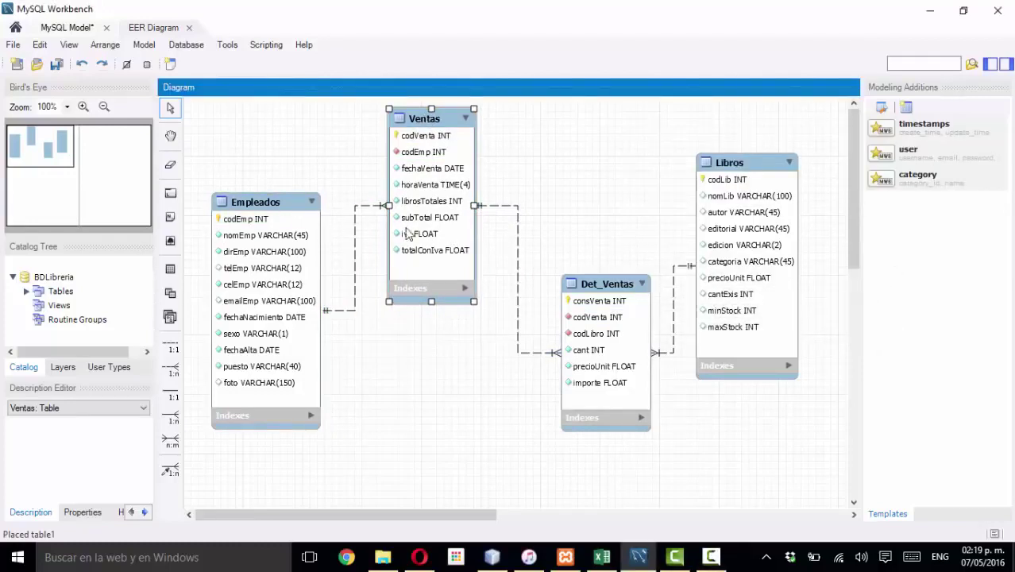
{"action": "left_click", "coordinate": [520, 189]}
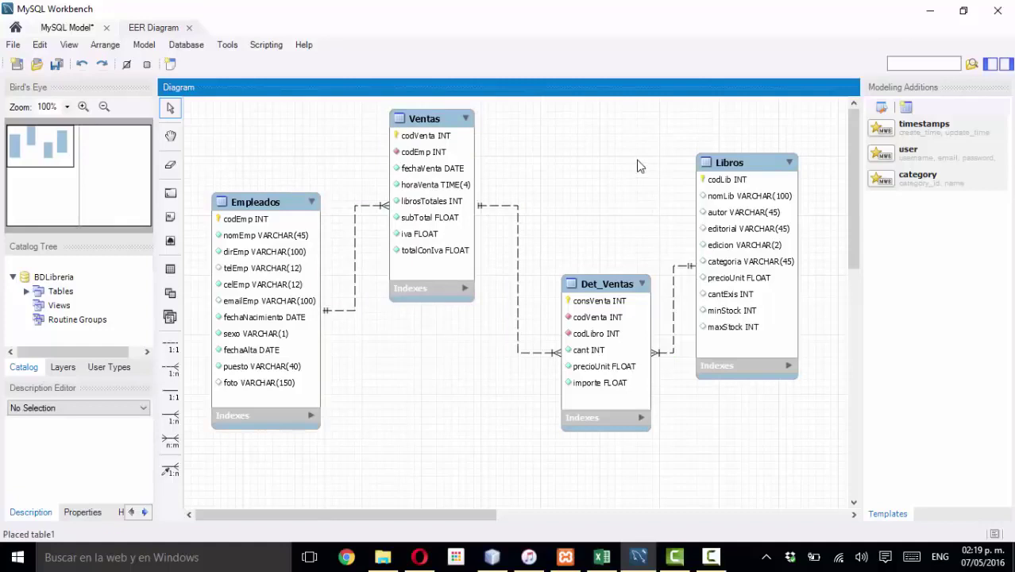
- Save the model as LibreriaEjemplo.mwb in the SVLibreria project folder
{"action": "left_click", "coordinate": [12, 46]}
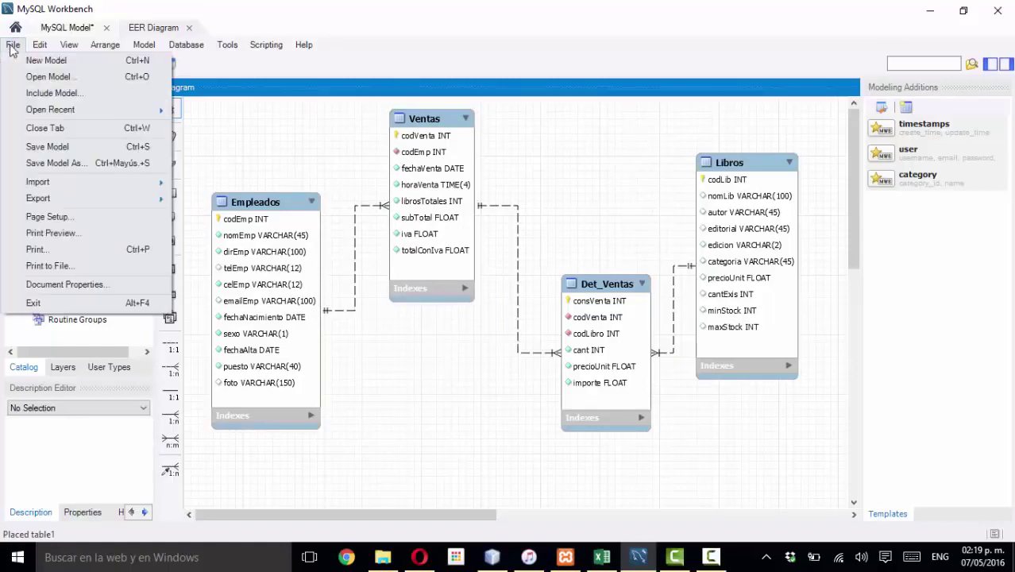
{"action": "left_click", "coordinate": [62, 164]}
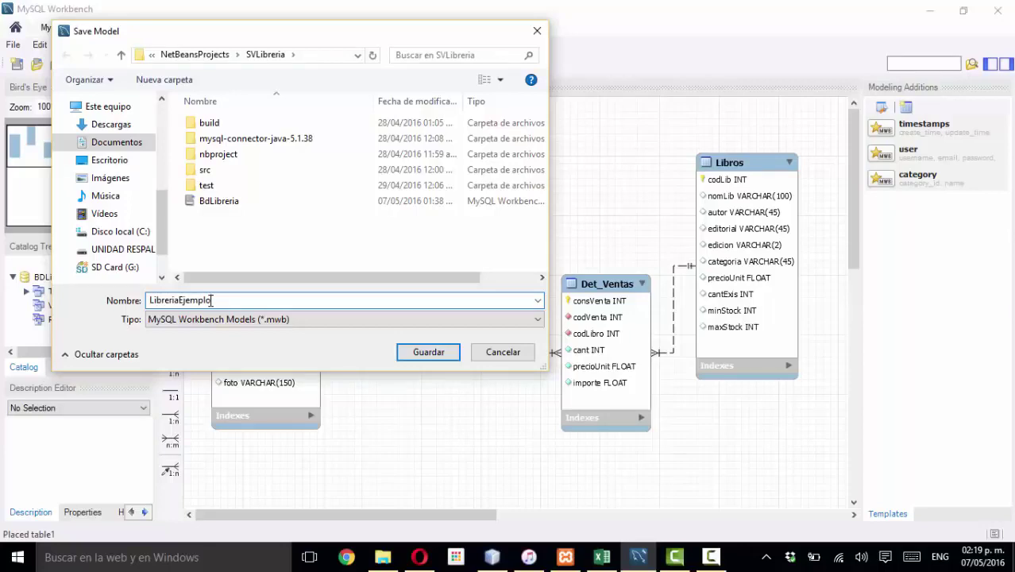
{"action": "left_click", "coordinate": [435, 359]}
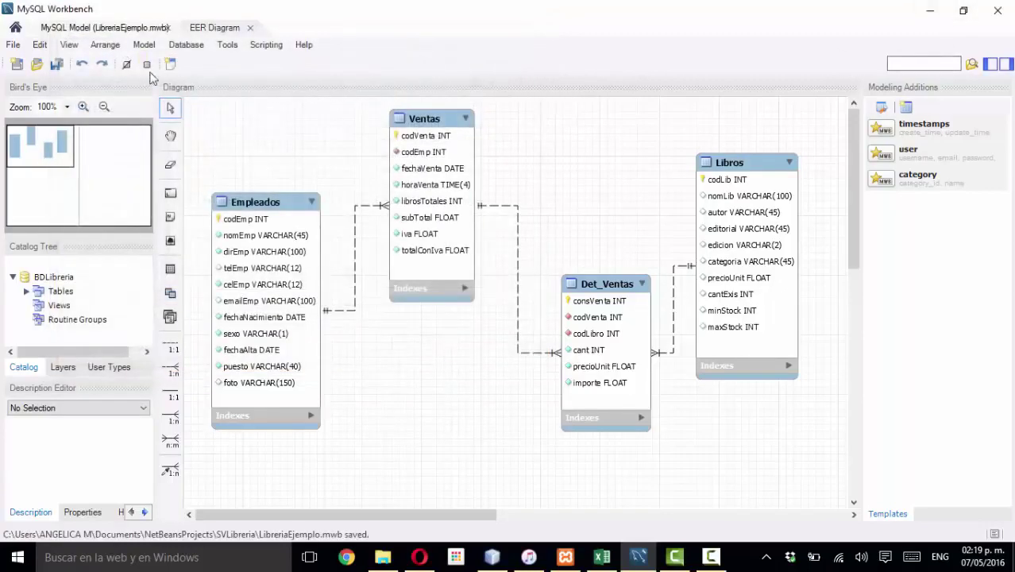
{"action": "left_click", "coordinate": [13, 44]}
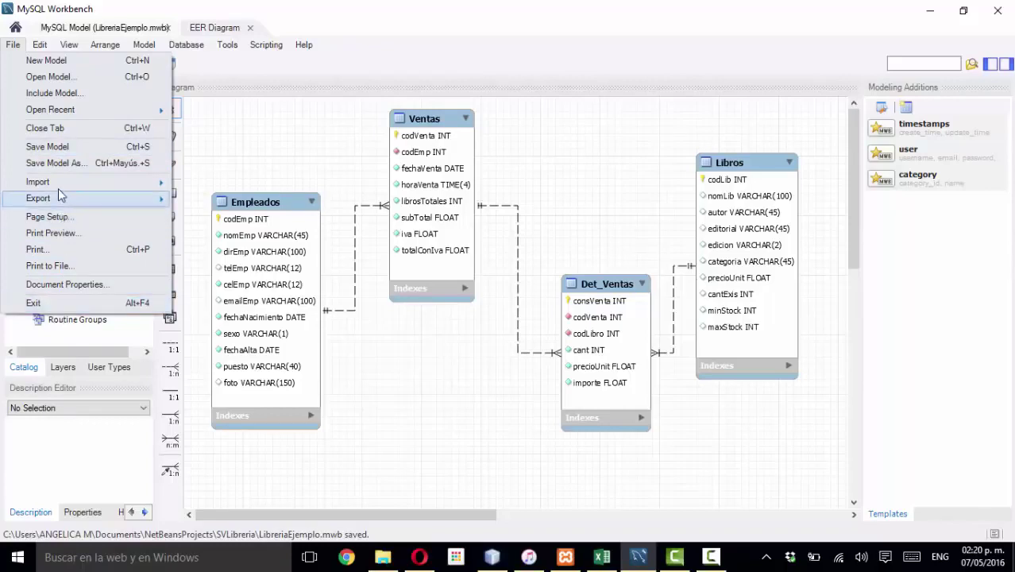
- Close the EER diagram and the model tab to return to the home screen
{"action": "left_click", "coordinate": [50, 131]}
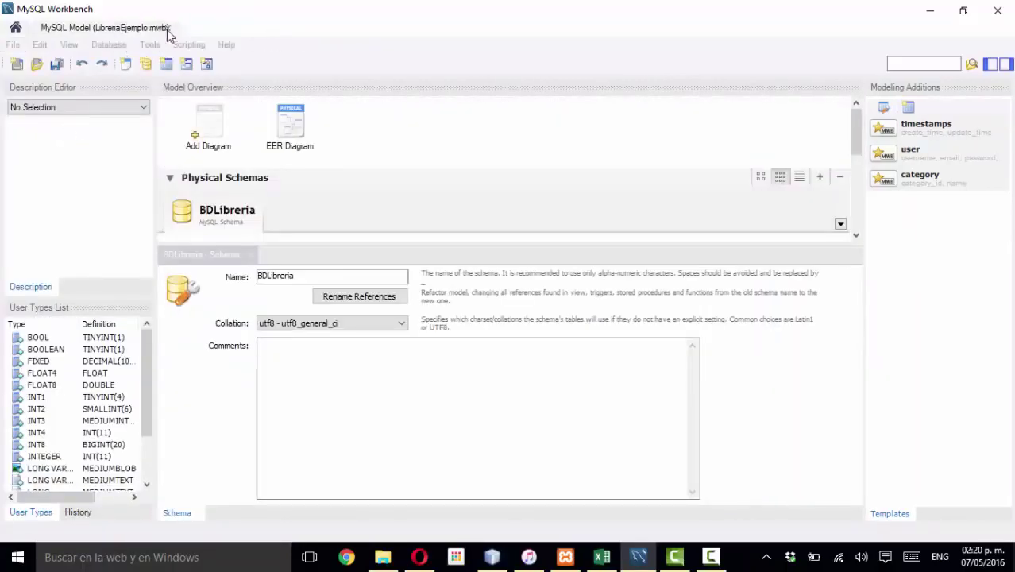
{"action": "left_click", "coordinate": [166, 27]}
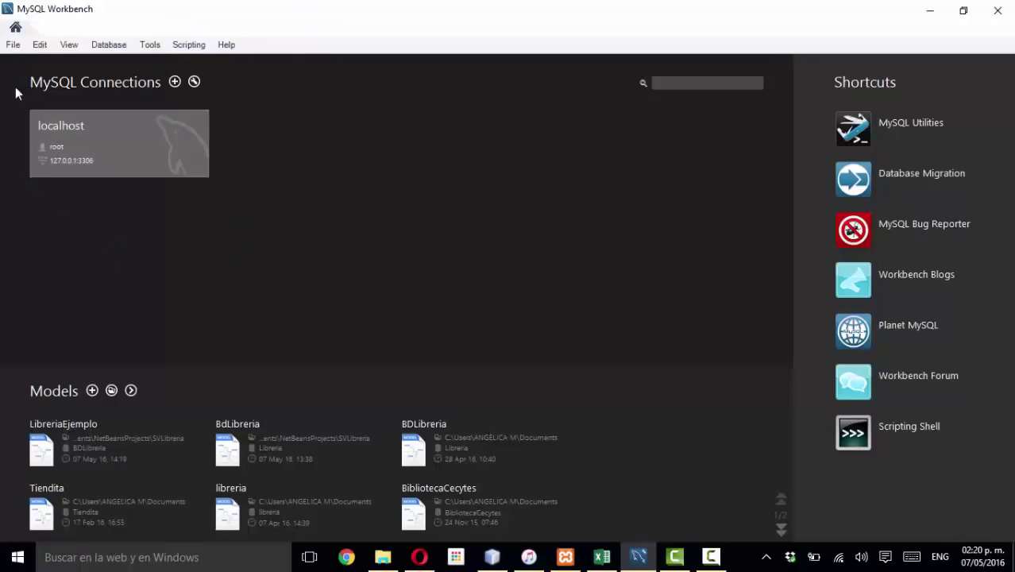
{"action": "left_click", "coordinate": [14, 46]}
{"action": "left_click", "coordinate": [12, 45]}
{"action": "left_click", "coordinate": [14, 44]}
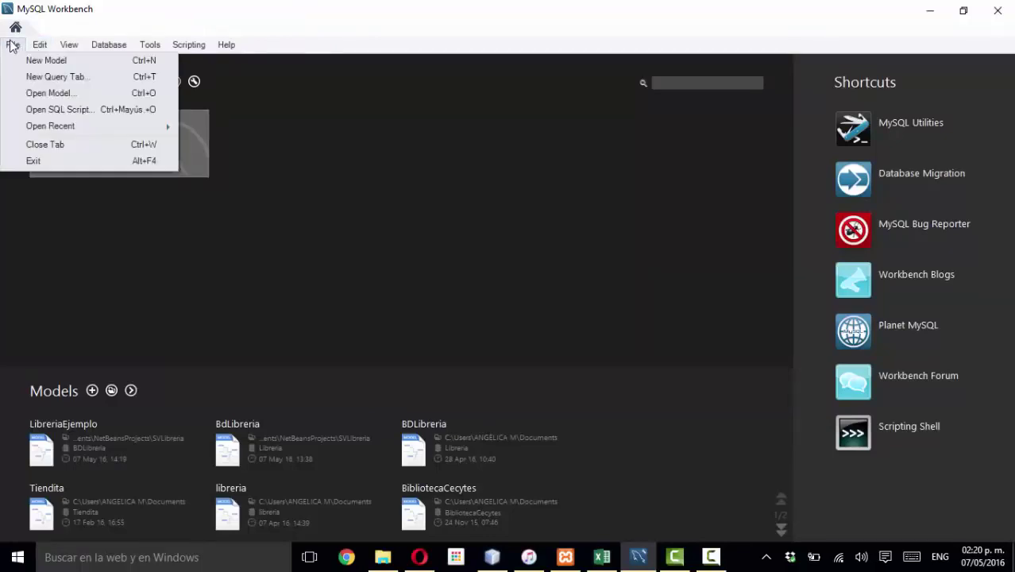
- Reopen LibreriaEjemplo.mwb from disk, then close its diagram and model again
{"action": "left_click", "coordinate": [49, 97]}
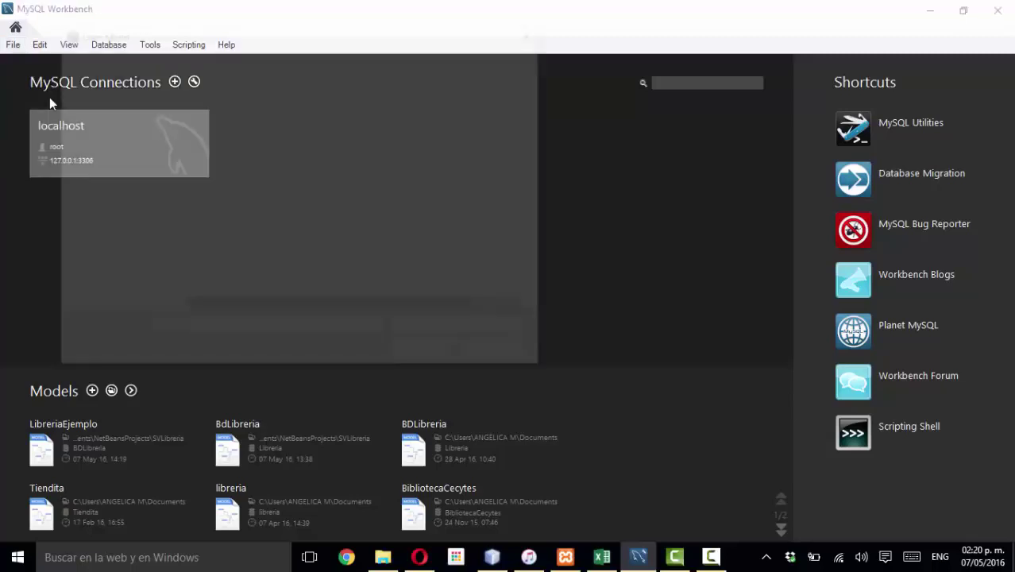
{"action": "left_click", "coordinate": [208, 217]}
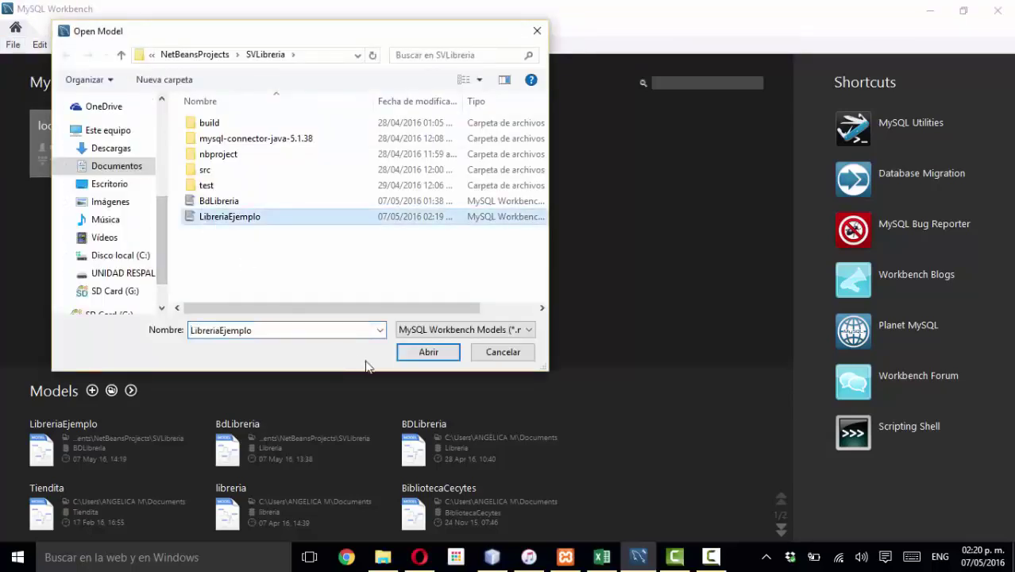
{"action": "left_click", "coordinate": [405, 356]}
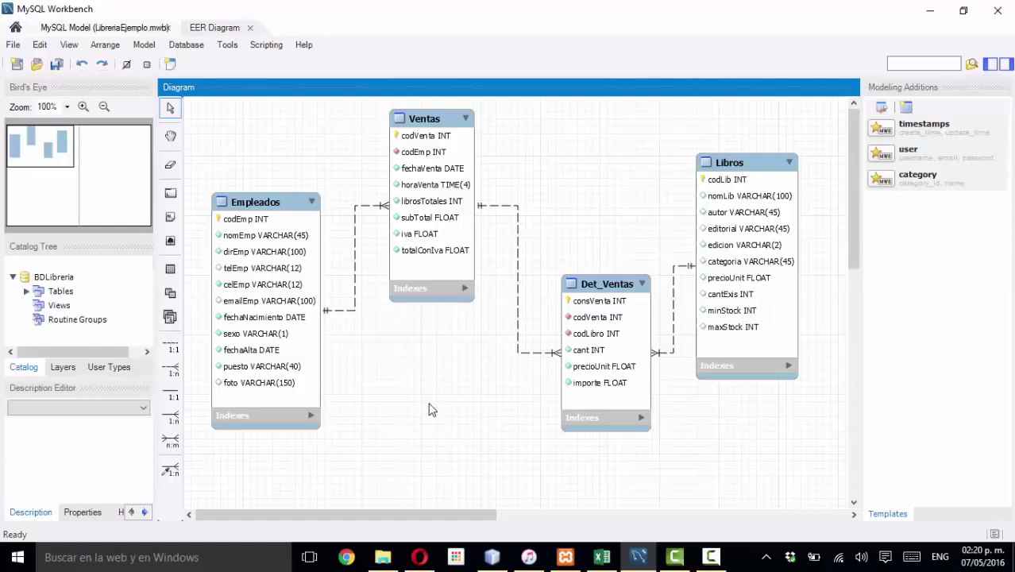
{"action": "left_click", "coordinate": [251, 28]}
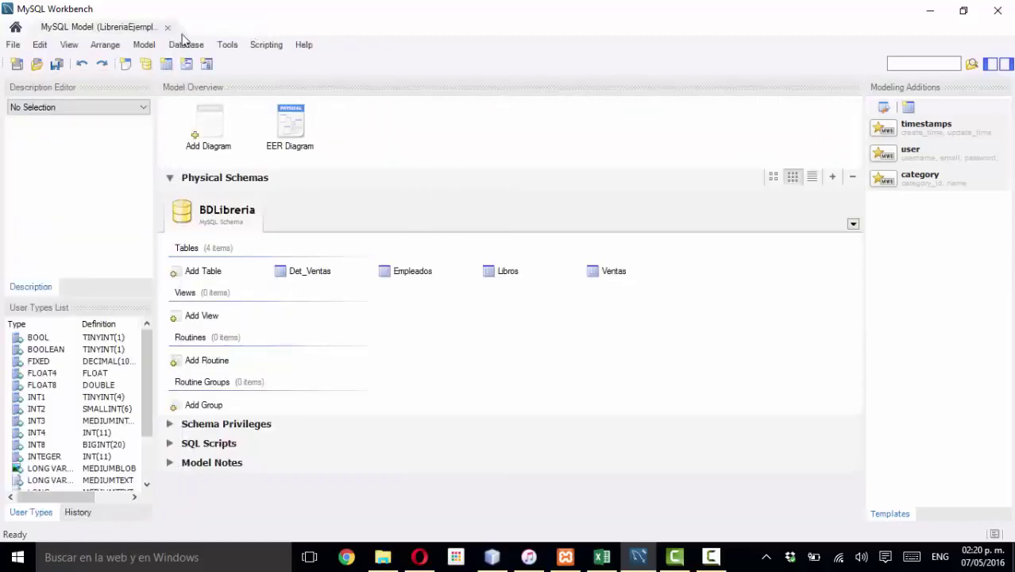
{"action": "left_click", "coordinate": [167, 29]}
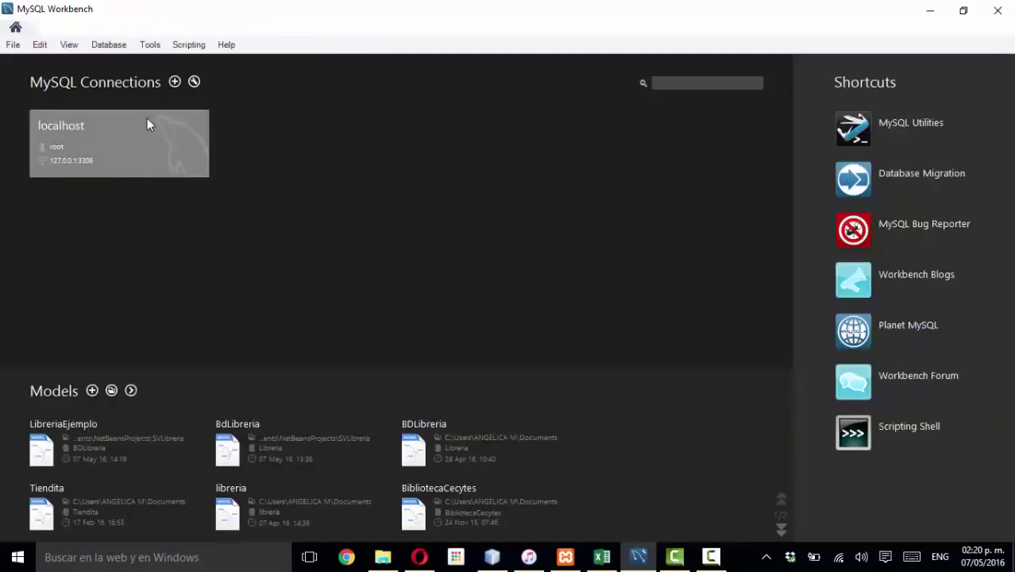
- Connect to the localhost stored connection; Workbench crashes and the crash report is cancelled
{"action": "left_click", "coordinate": [124, 46]}
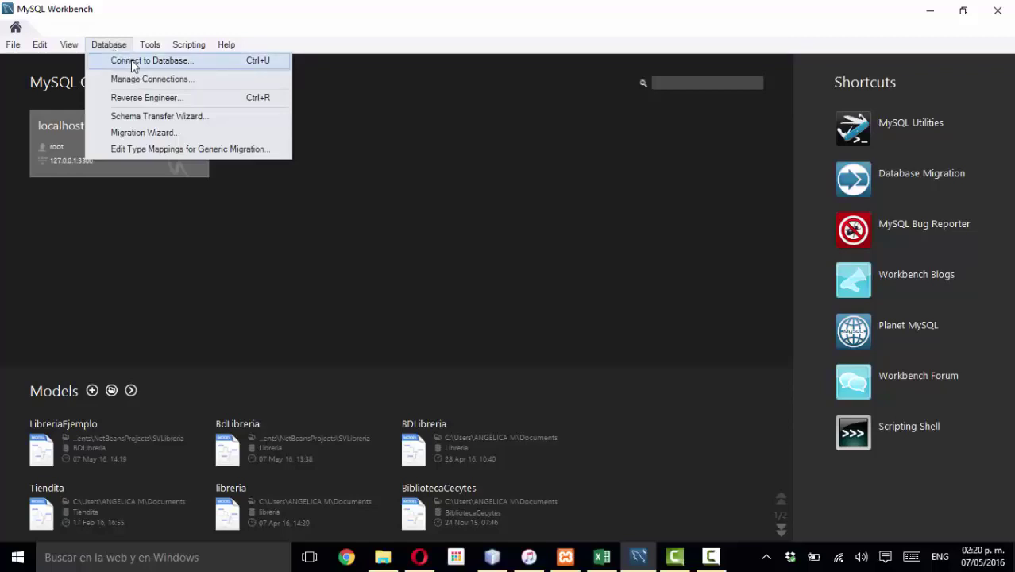
{"action": "left_click", "coordinate": [131, 59]}
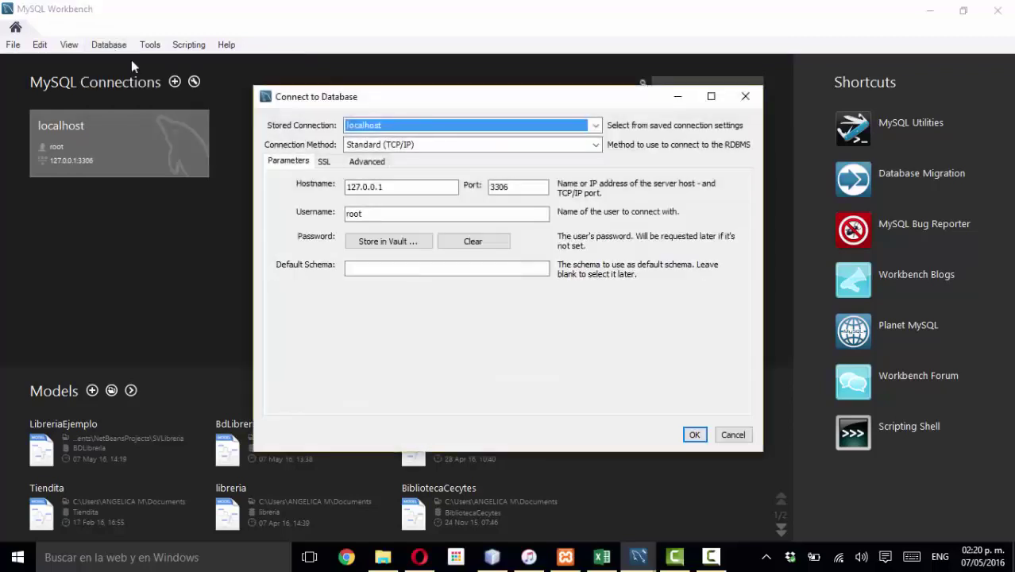
{"action": "left_click", "coordinate": [596, 125]}
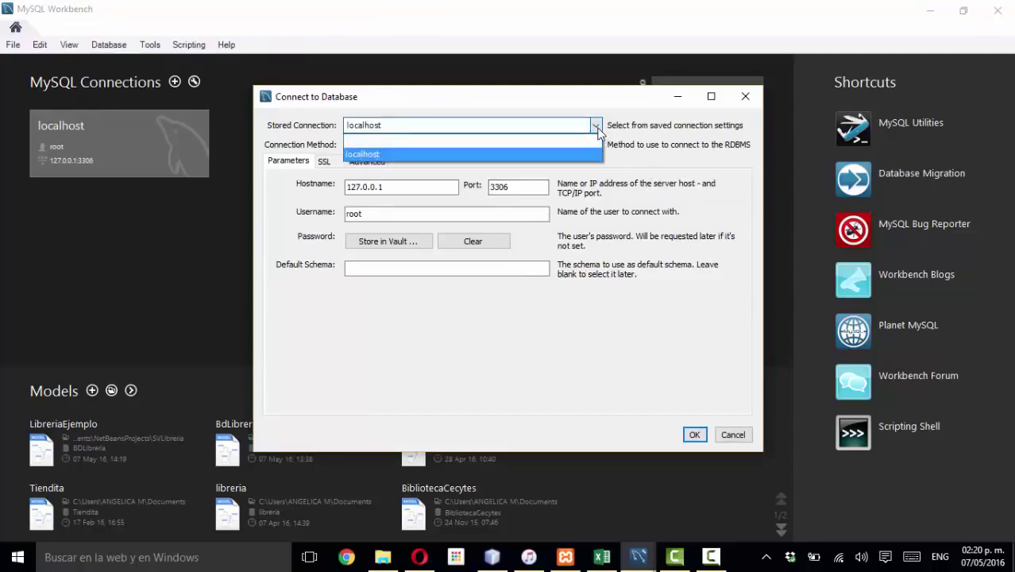
{"action": "left_click", "coordinate": [598, 127]}
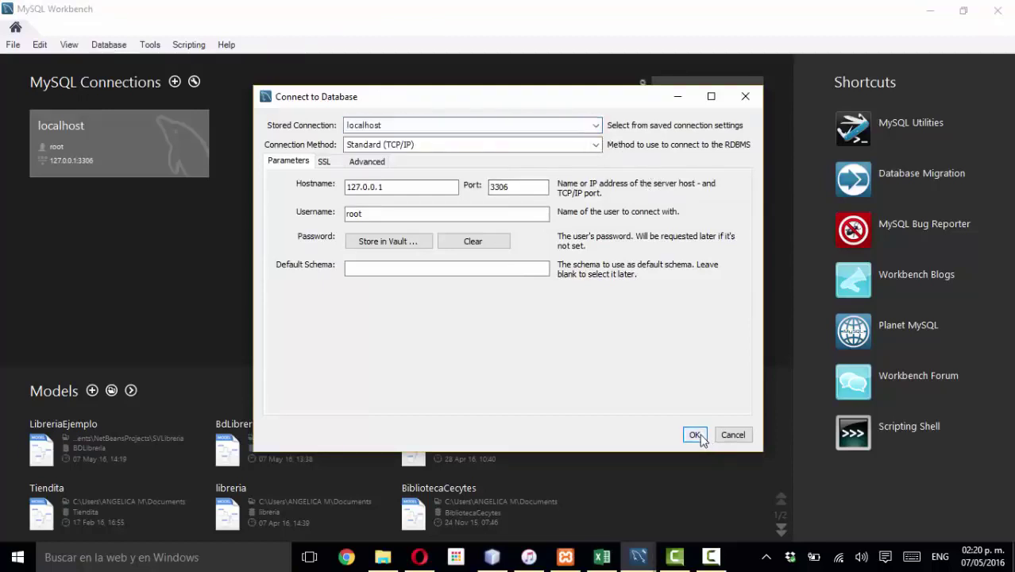
{"action": "left_click", "coordinate": [699, 434]}
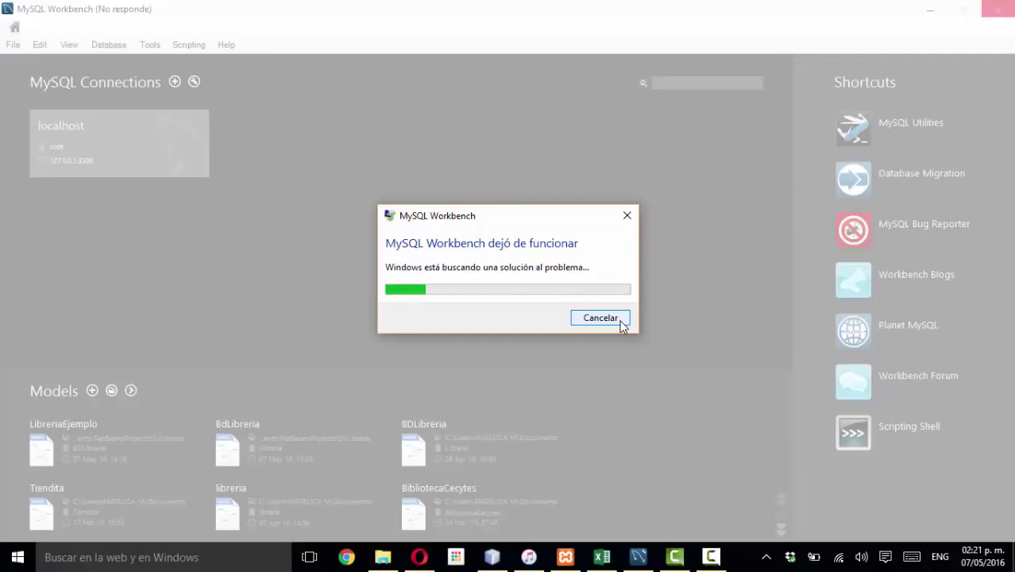
{"action": "left_click", "coordinate": [620, 321]}
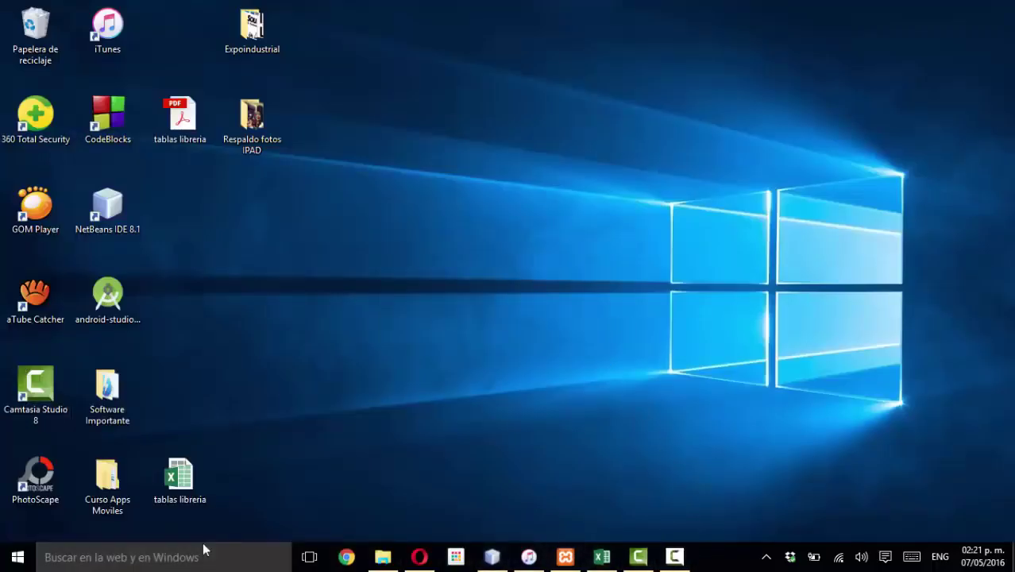
- Search Windows for 'workbench' and launch MySQL Workbench 6.3 CE
{"action": "left_click", "coordinate": [215, 568]}
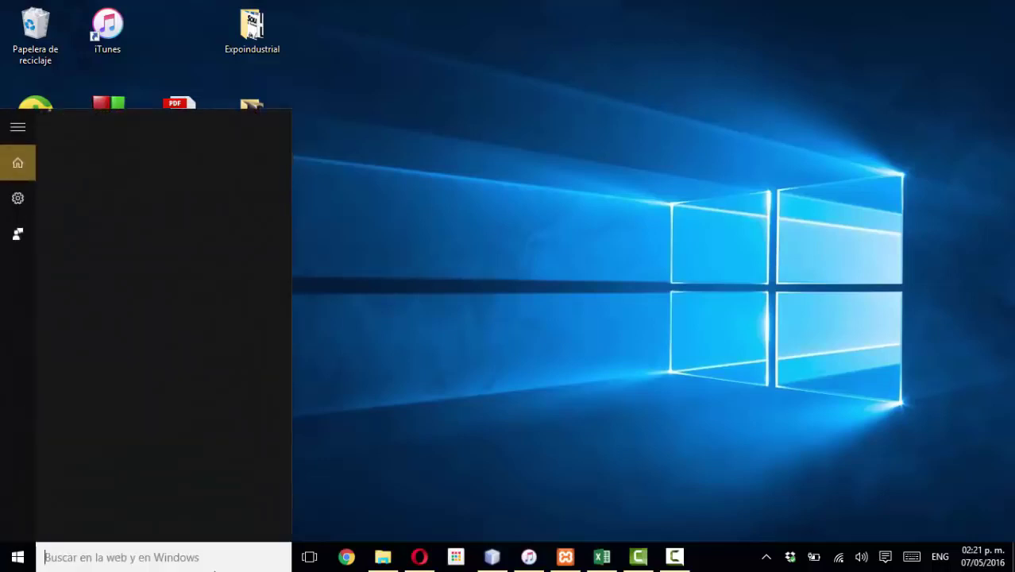
{"action": "type", "text": "workbe"}
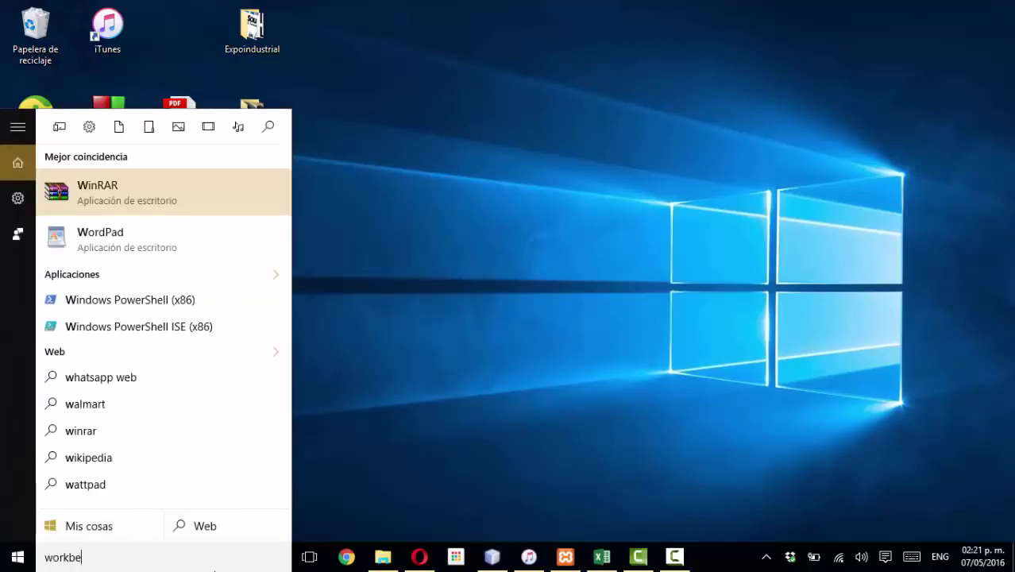
{"action": "type", "text": "nch"}
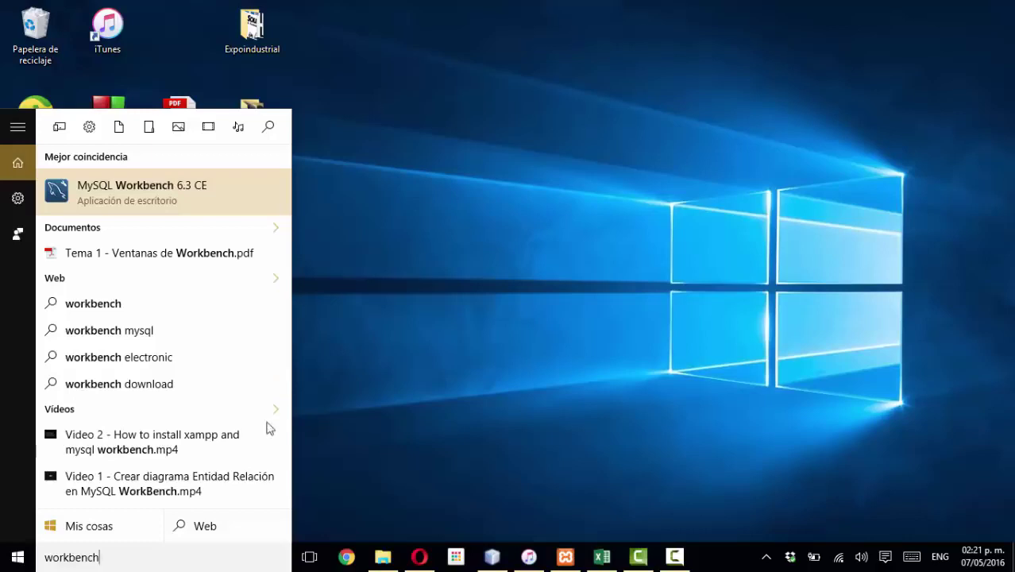
{"action": "left_click", "coordinate": [234, 201]}
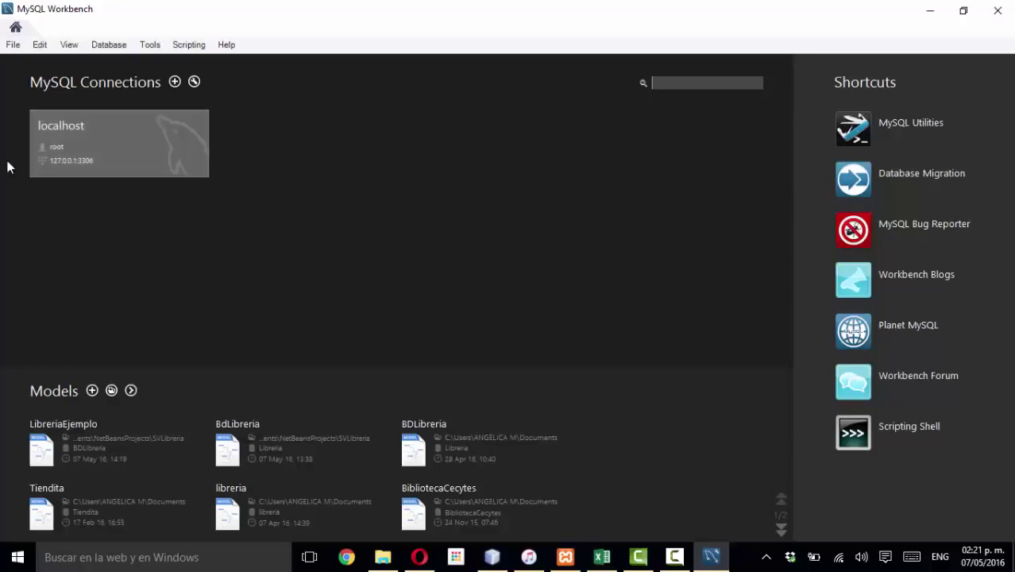
- Connect to the localhost stored connection via Database > Connect to Database
{"action": "left_click", "coordinate": [108, 46]}
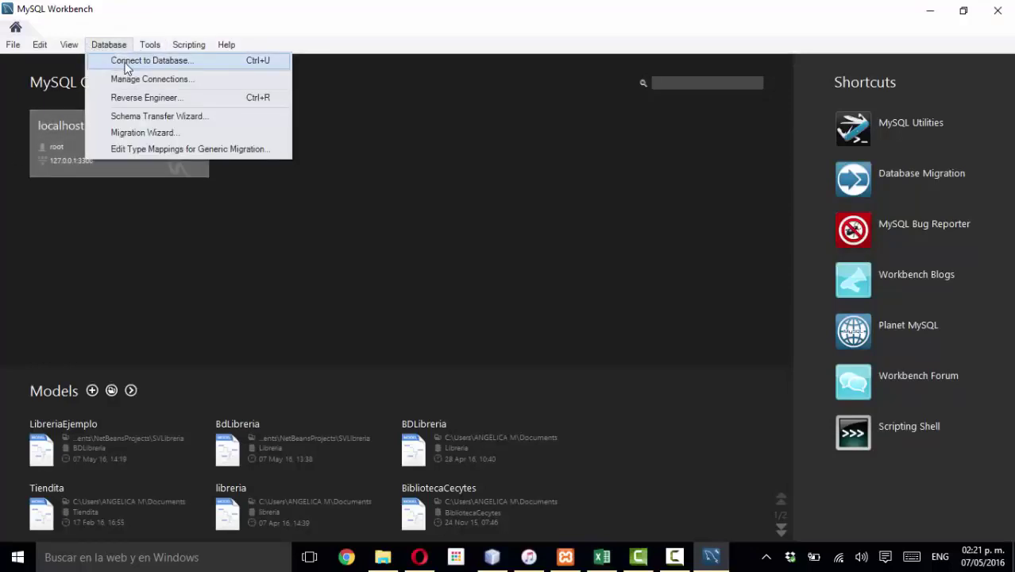
{"action": "left_click", "coordinate": [124, 62]}
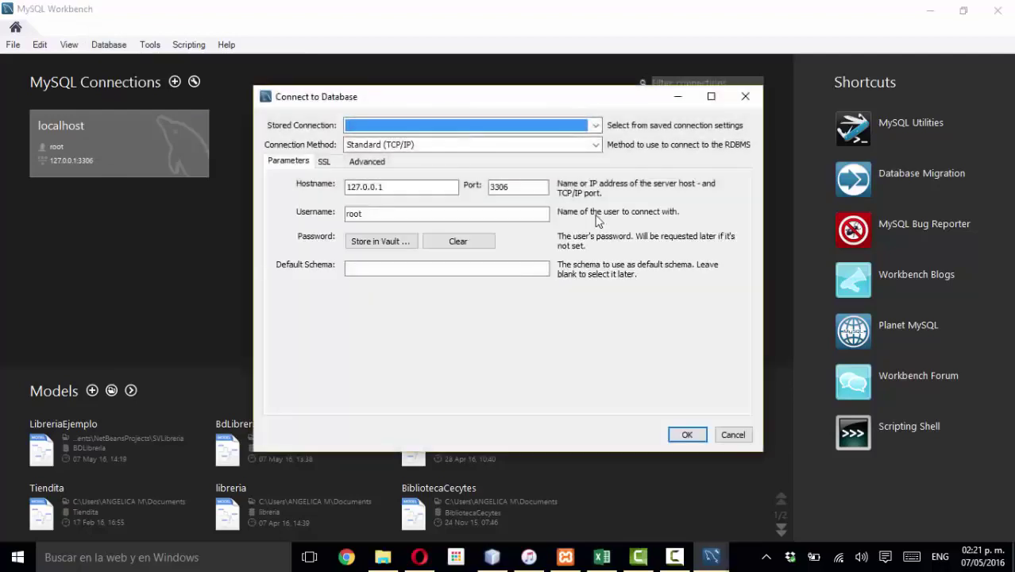
{"action": "left_click", "coordinate": [497, 126]}
{"action": "left_click", "coordinate": [483, 151]}
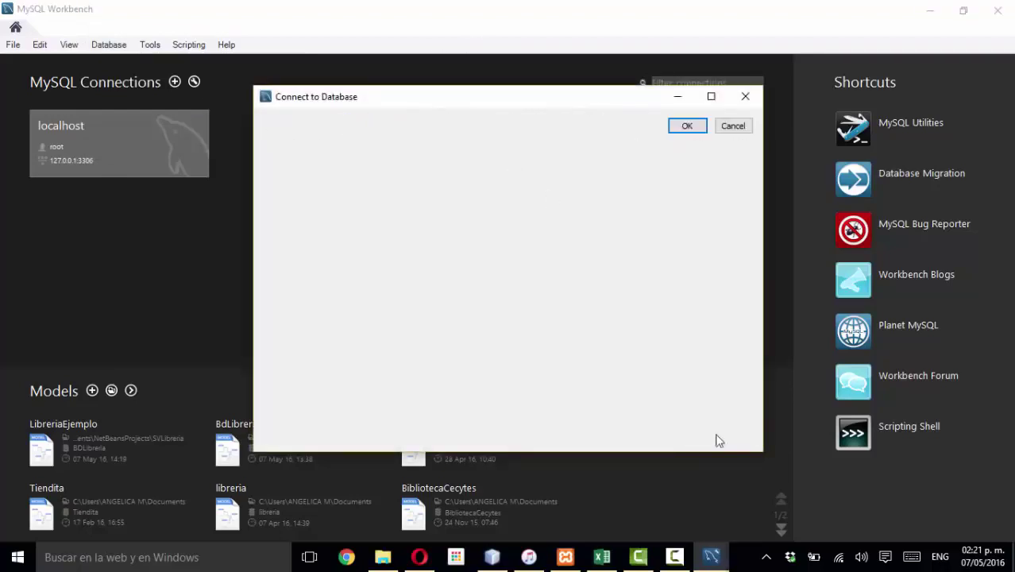
{"action": "left_click", "coordinate": [687, 434]}
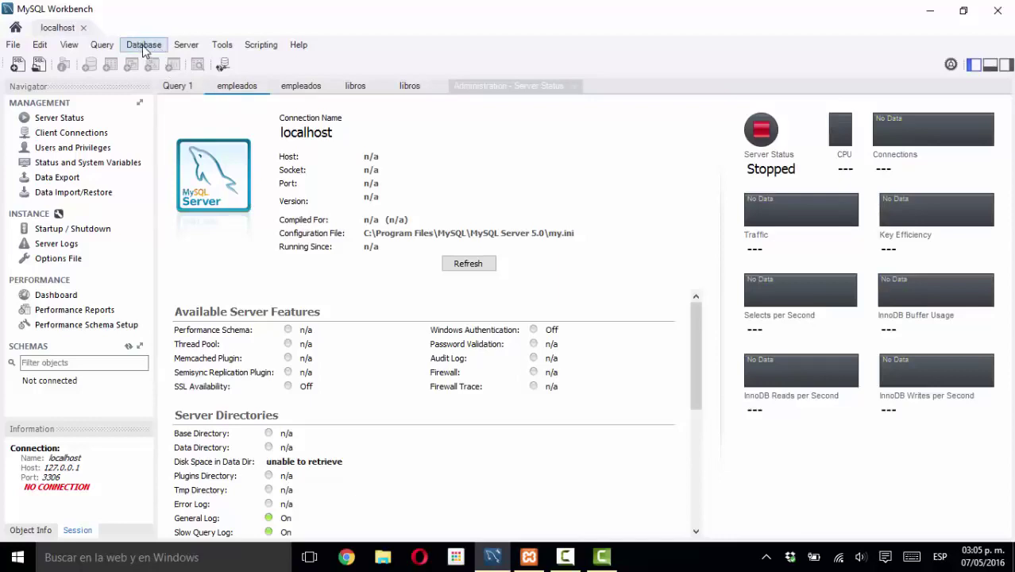
- Browse the Database and Server menus, then reconnect so localhost shows Running as MariaDB 10.0.17
{"action": "left_click", "coordinate": [144, 48]}
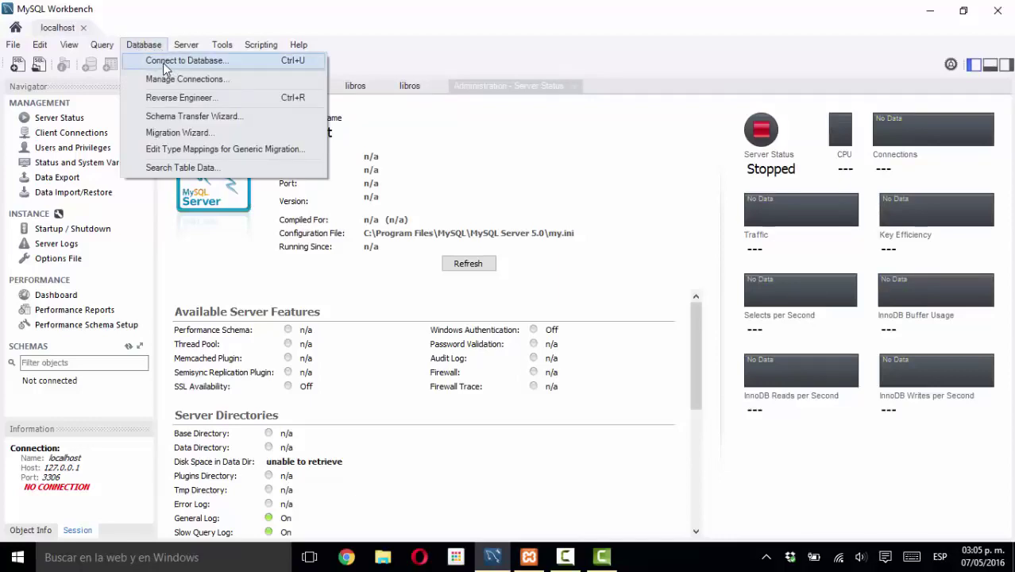
{"action": "mouse_move", "coordinate": [186, 46]}
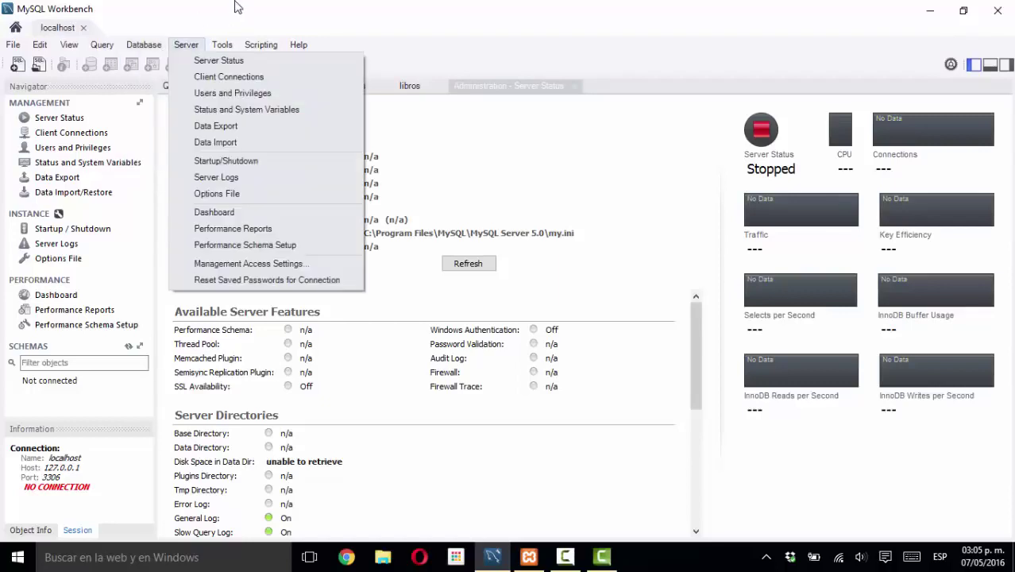
{"action": "left_click", "coordinate": [189, 54]}
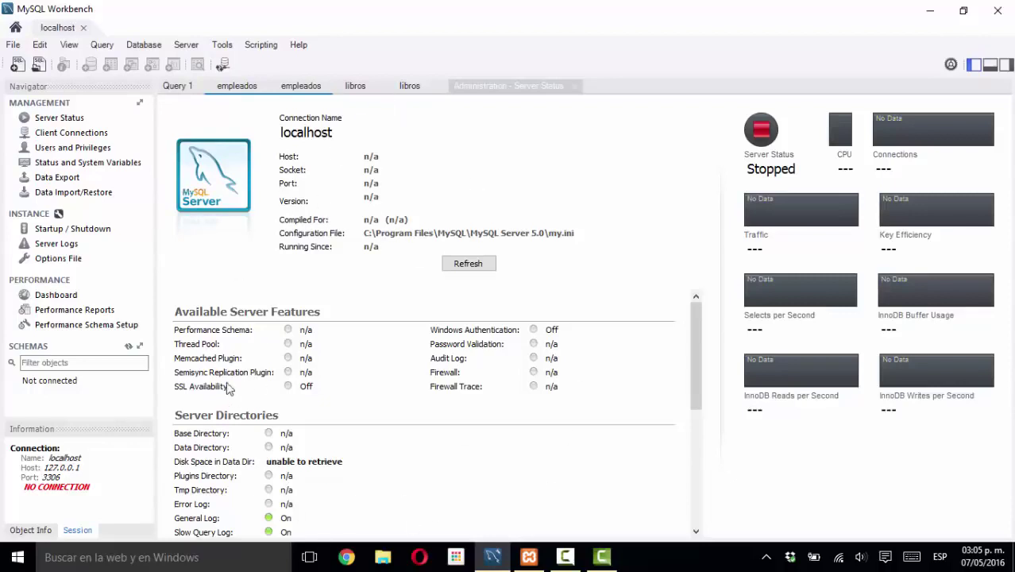
{"action": "left_click", "coordinate": [186, 45]}
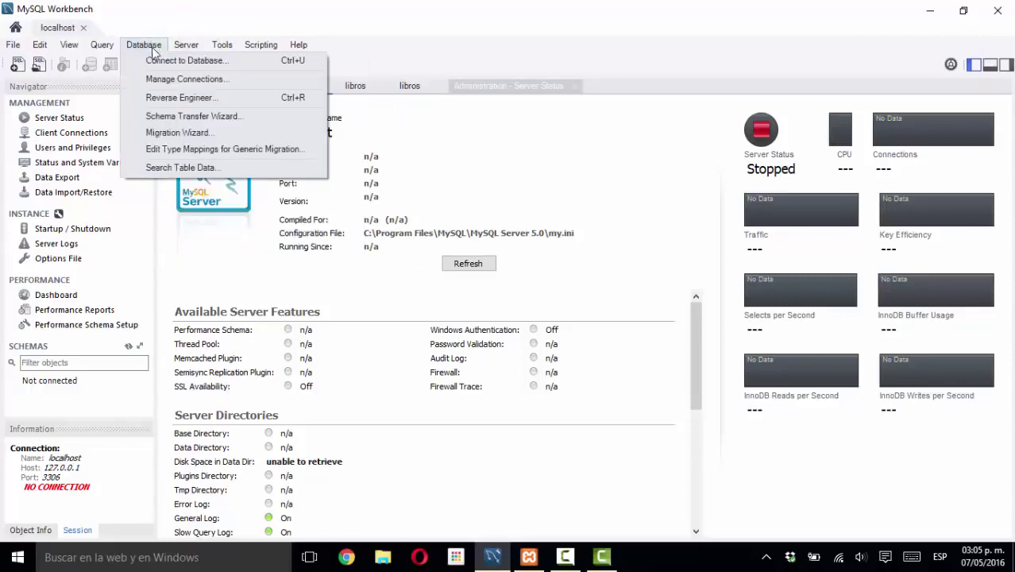
{"action": "left_click", "coordinate": [222, 44]}
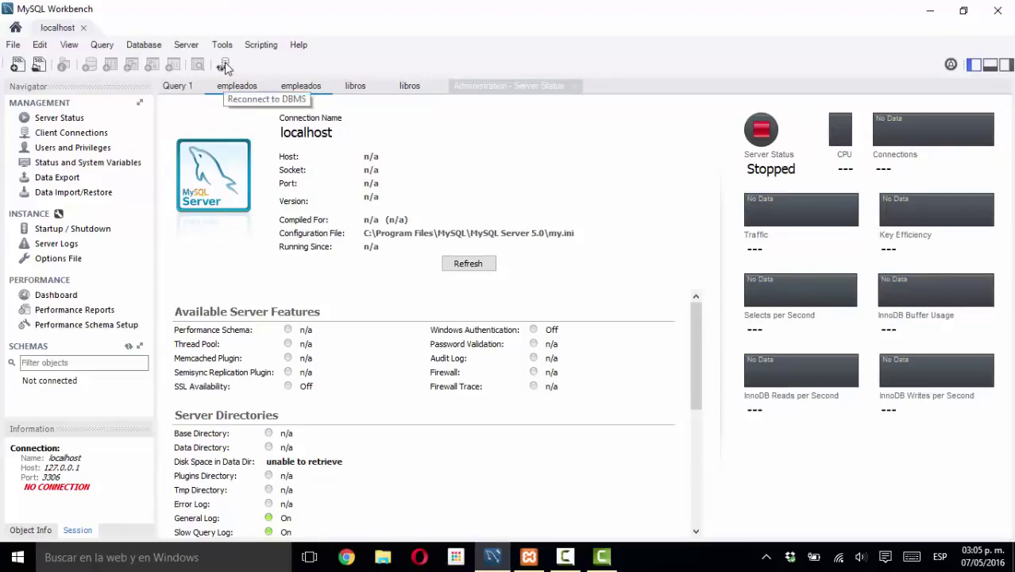
{"action": "left_click", "coordinate": [224, 66]}
{"action": "left_click", "coordinate": [528, 558]}
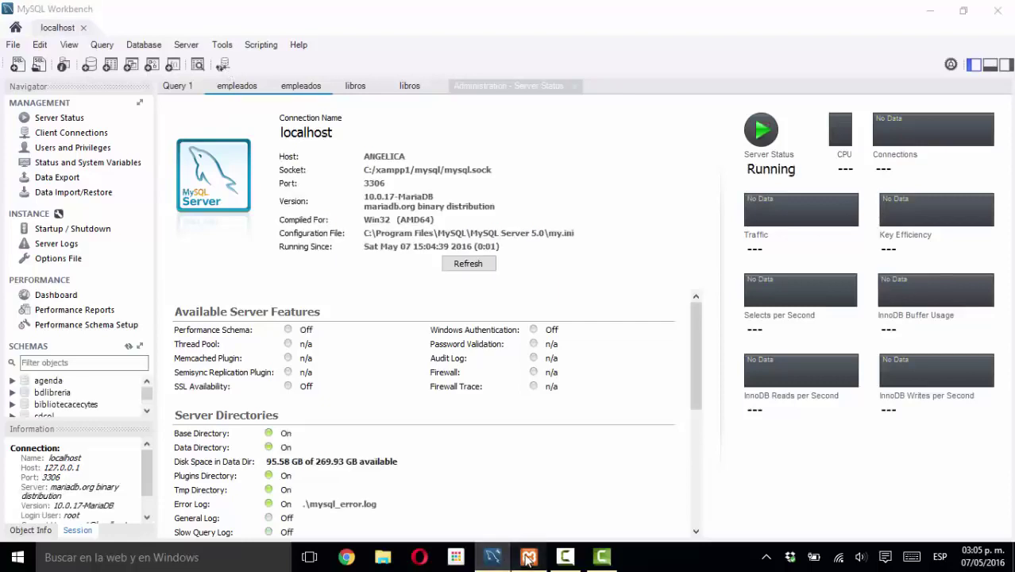
{"action": "left_click", "coordinate": [529, 558]}
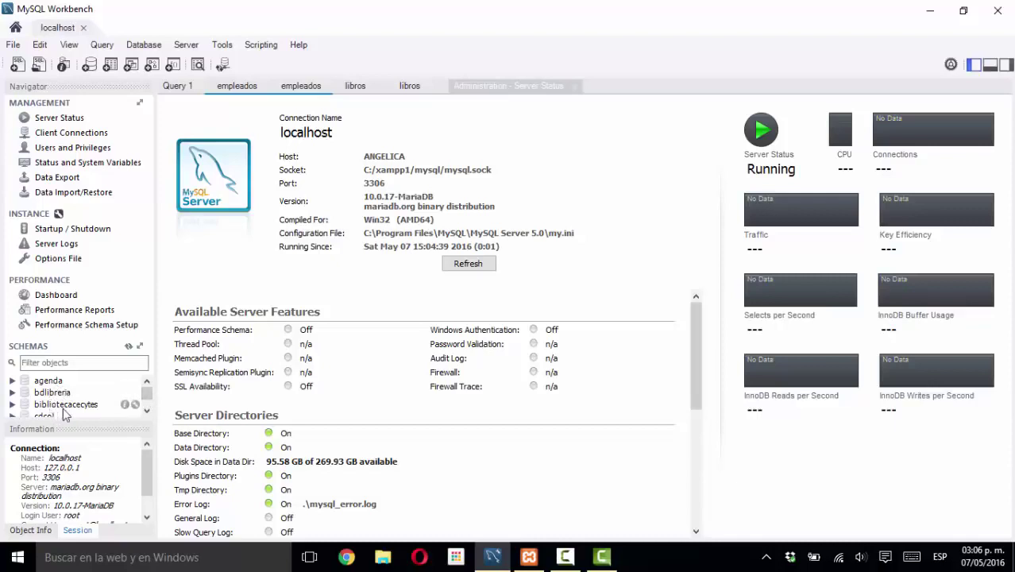
{"action": "left_click_drag", "start_coordinate": [146, 391], "coordinate": [150, 404]}
{"action": "left_click", "coordinate": [55, 384]}
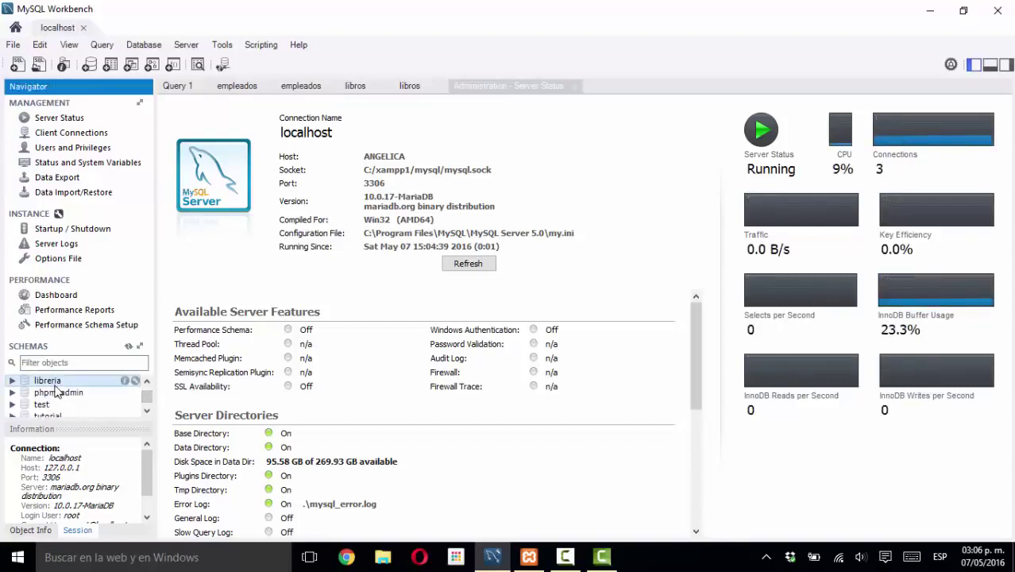
{"action": "scroll", "coordinate": [147, 396], "scroll_direction": "up", "scroll_amount": 3}
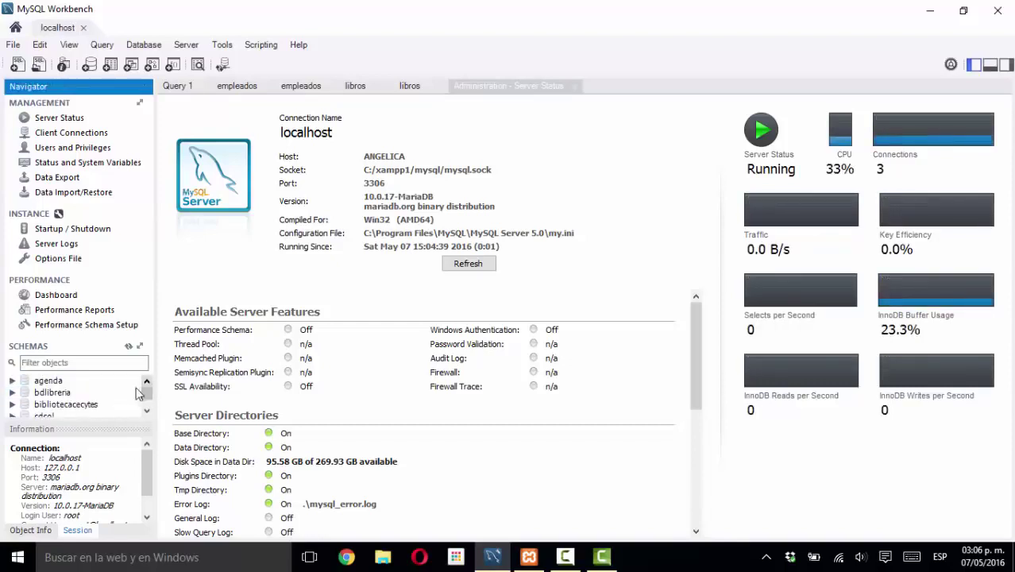
{"action": "left_click", "coordinate": [73, 392]}
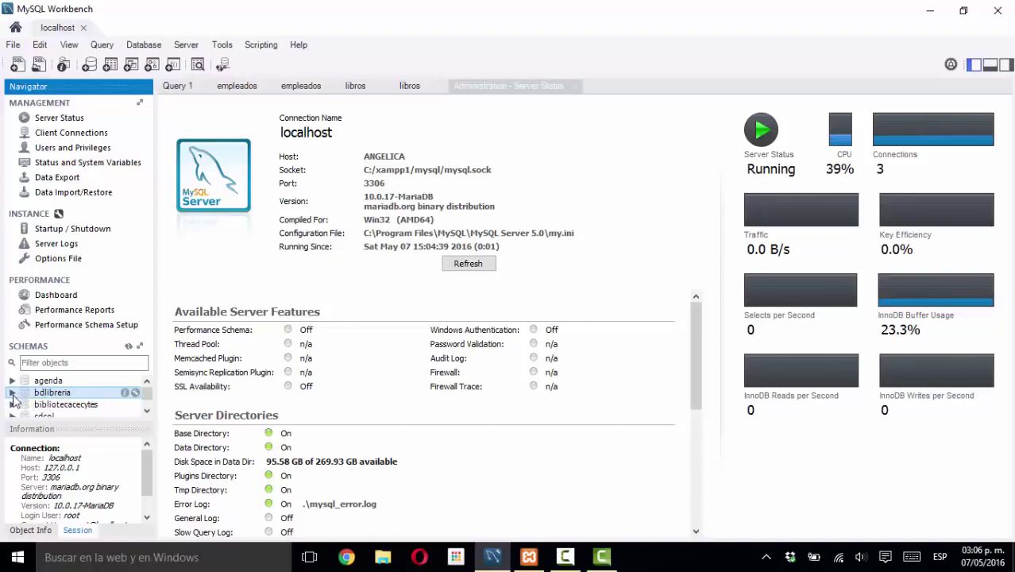
{"action": "left_click", "coordinate": [12, 395]}
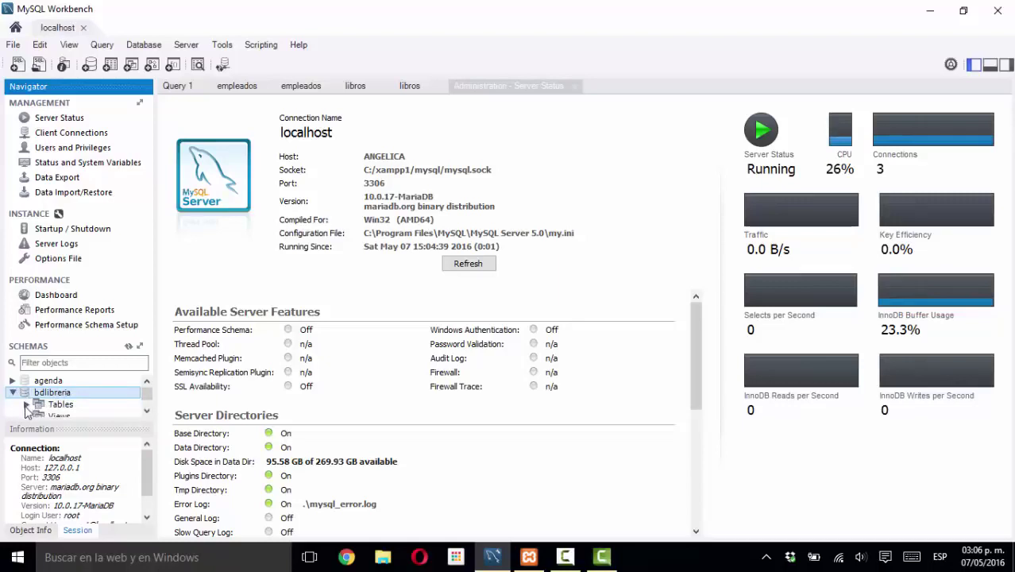
{"action": "left_click", "coordinate": [147, 411]}
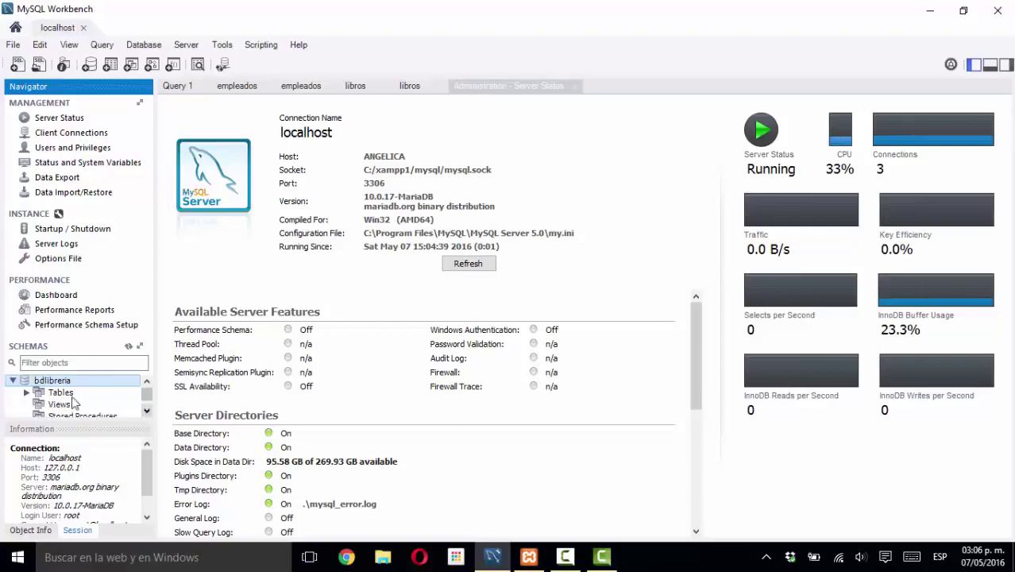
{"action": "left_click", "coordinate": [147, 412]}
{"action": "left_click", "coordinate": [147, 411]}
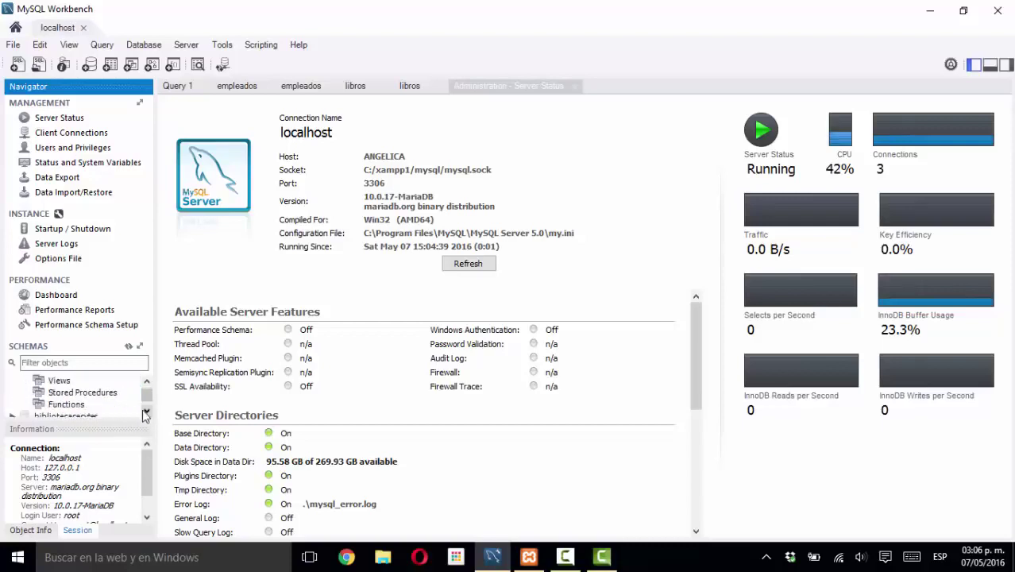
{"action": "left_click", "coordinate": [146, 382]}
{"action": "left_click", "coordinate": [147, 382]}
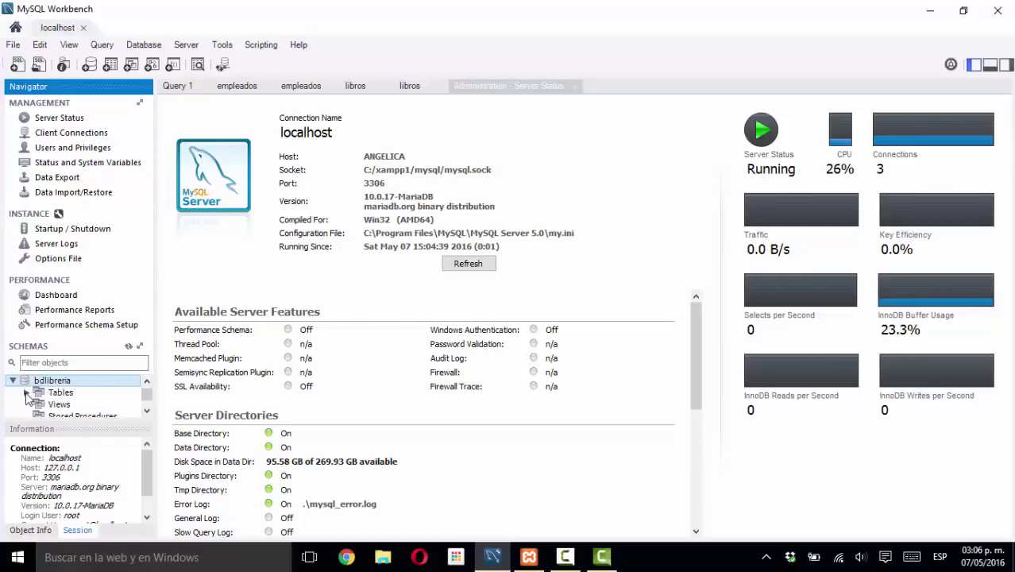
{"action": "left_click", "coordinate": [27, 393]}
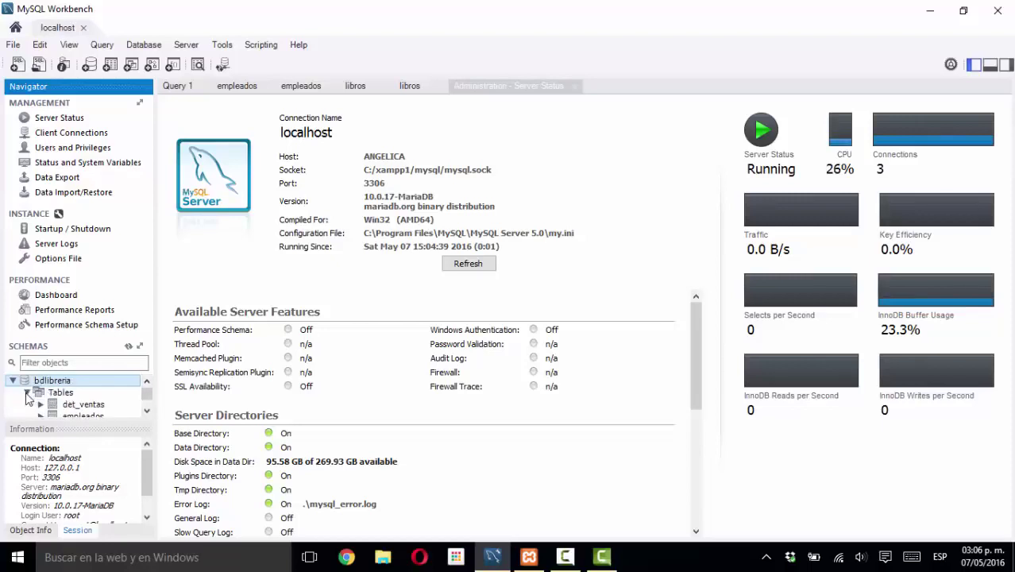
{"action": "left_click", "coordinate": [147, 410]}
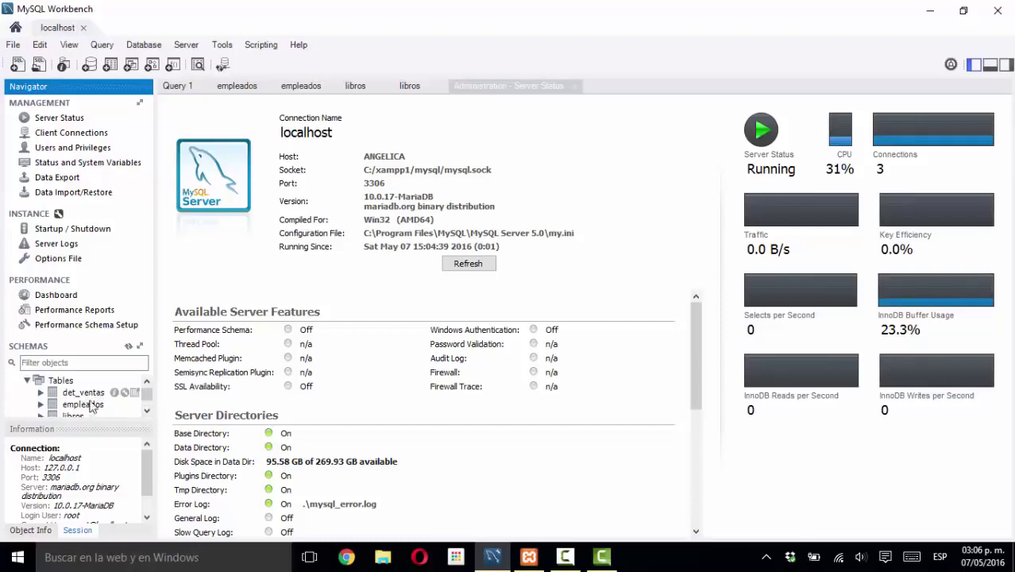
{"action": "left_click", "coordinate": [147, 412]}
{"action": "left_click", "coordinate": [147, 412]}
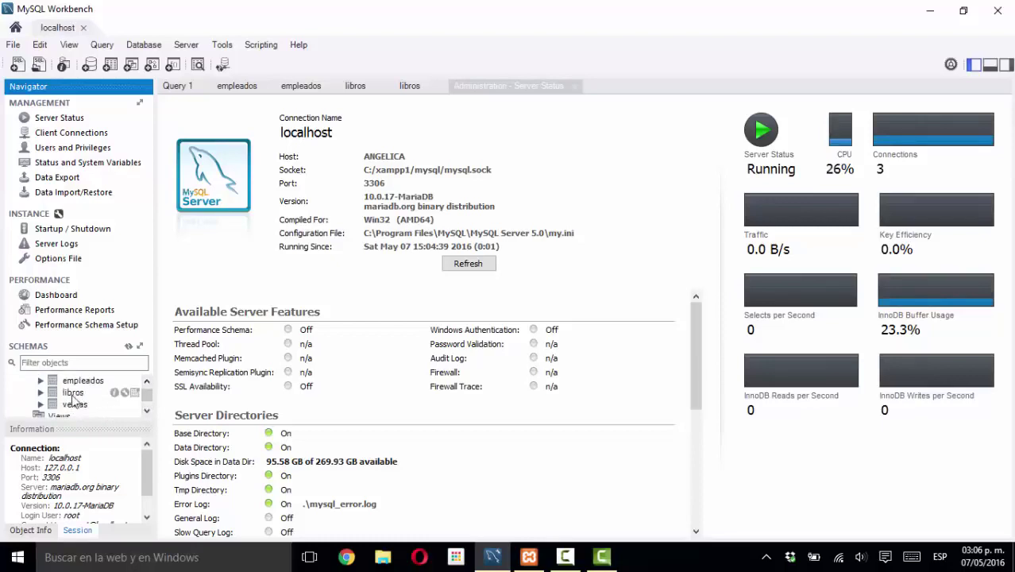
{"action": "left_click", "coordinate": [147, 381]}
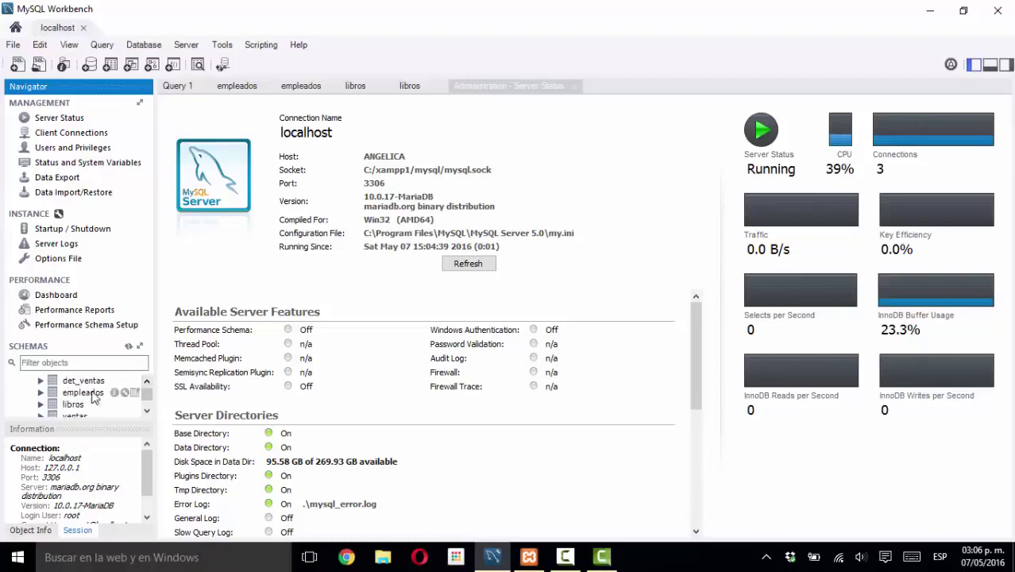
{"action": "left_click", "coordinate": [147, 380]}
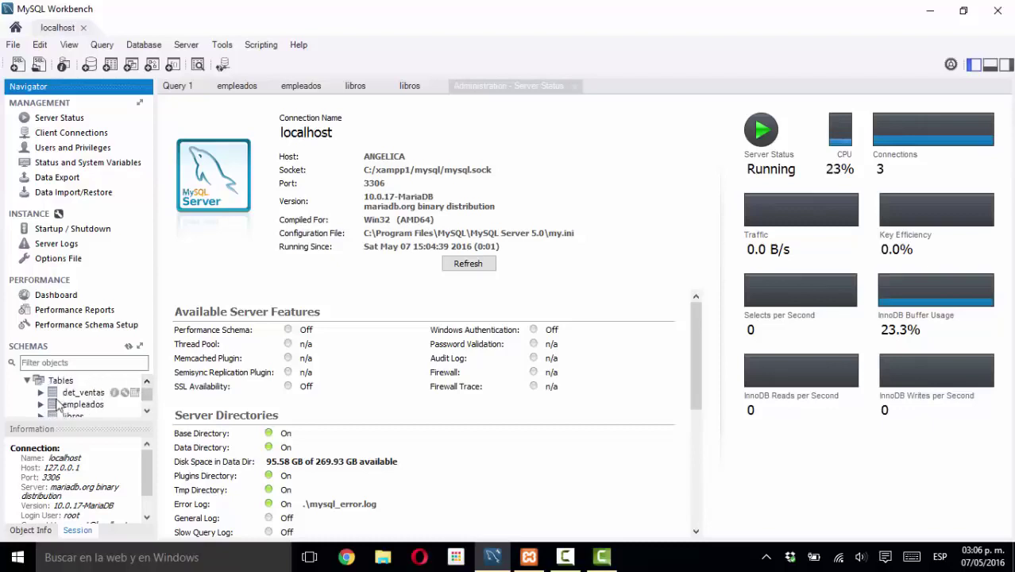
{"action": "left_click", "coordinate": [147, 411]}
{"action": "left_click", "coordinate": [147, 411]}
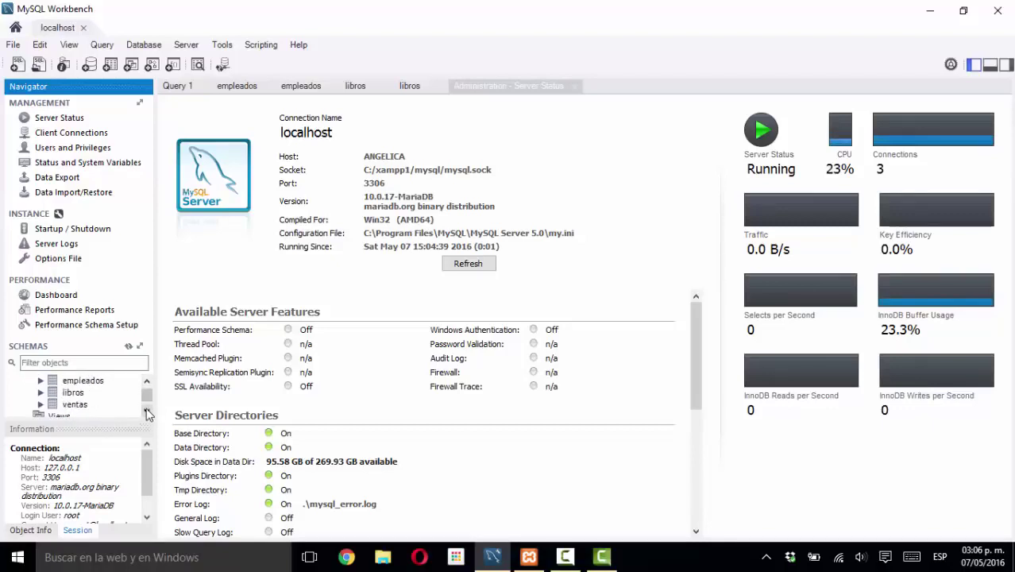
{"action": "left_click", "coordinate": [147, 382]}
{"action": "left_click", "coordinate": [147, 382]}
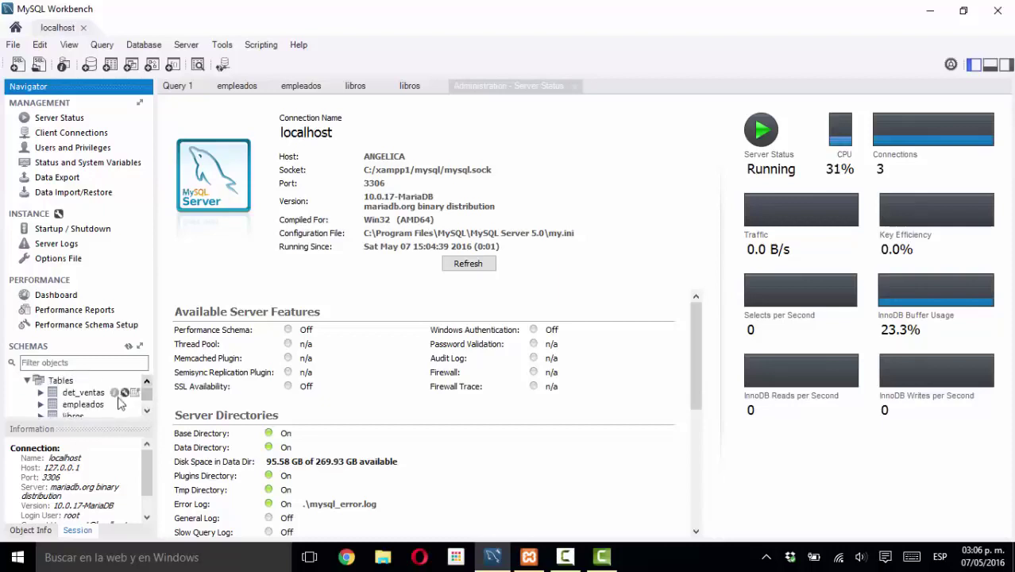
{"action": "left_click", "coordinate": [147, 411]}
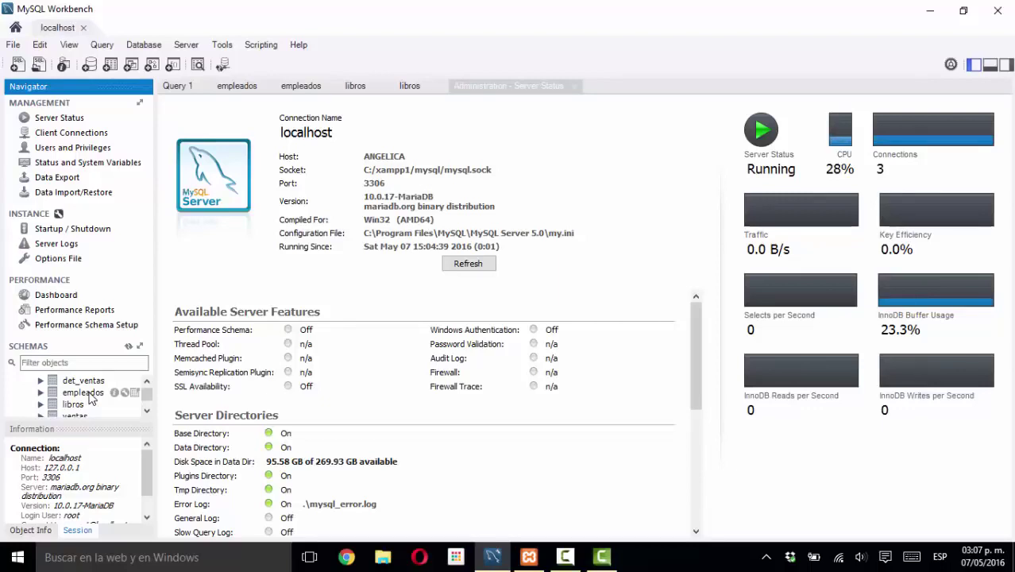
{"action": "left_click", "coordinate": [89, 394]}
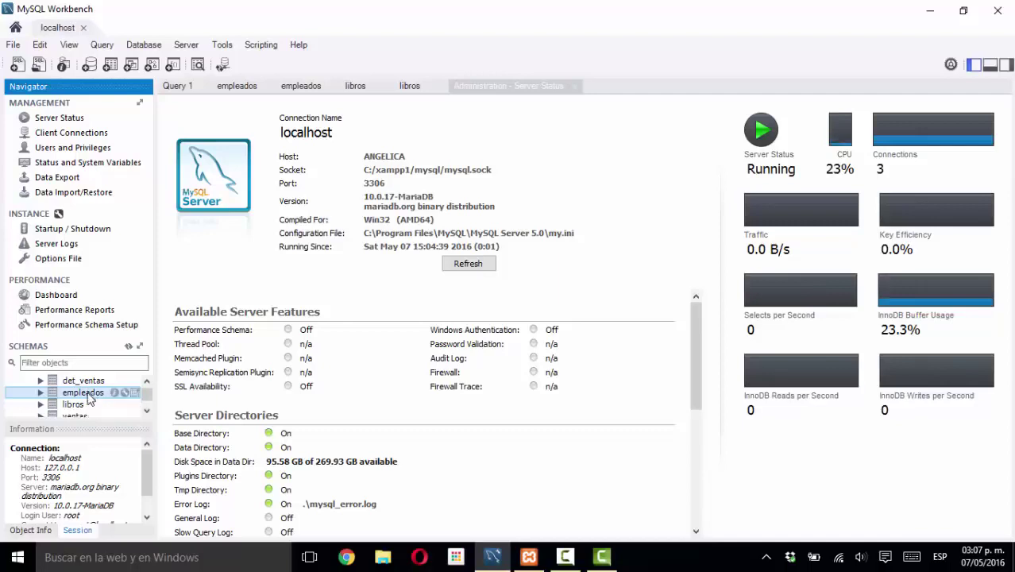
{"action": "scroll", "coordinate": [146, 397], "scroll_direction": "down", "scroll_amount": 2}
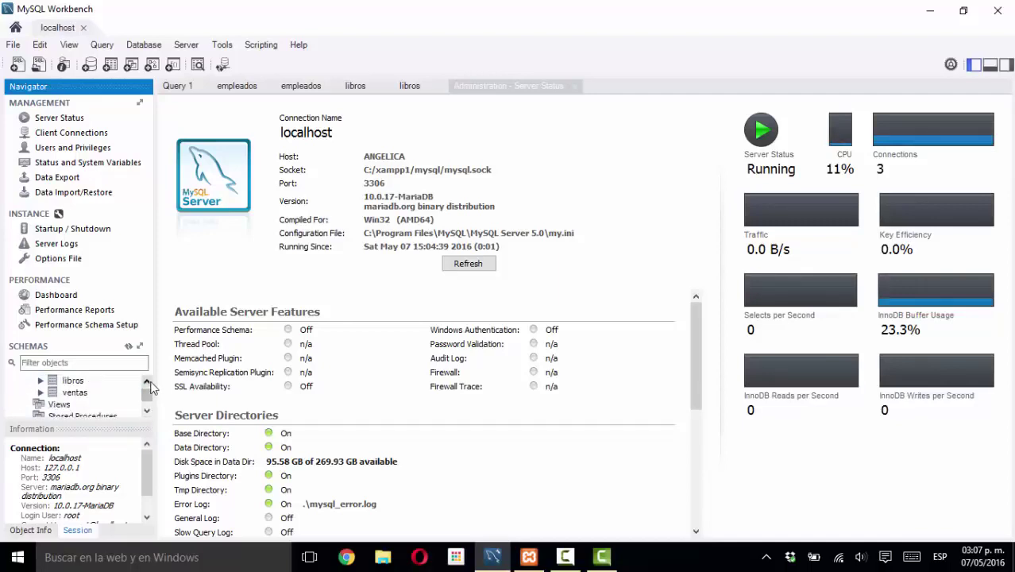
{"action": "scroll", "coordinate": [146, 389], "scroll_direction": "up", "scroll_amount": 2}
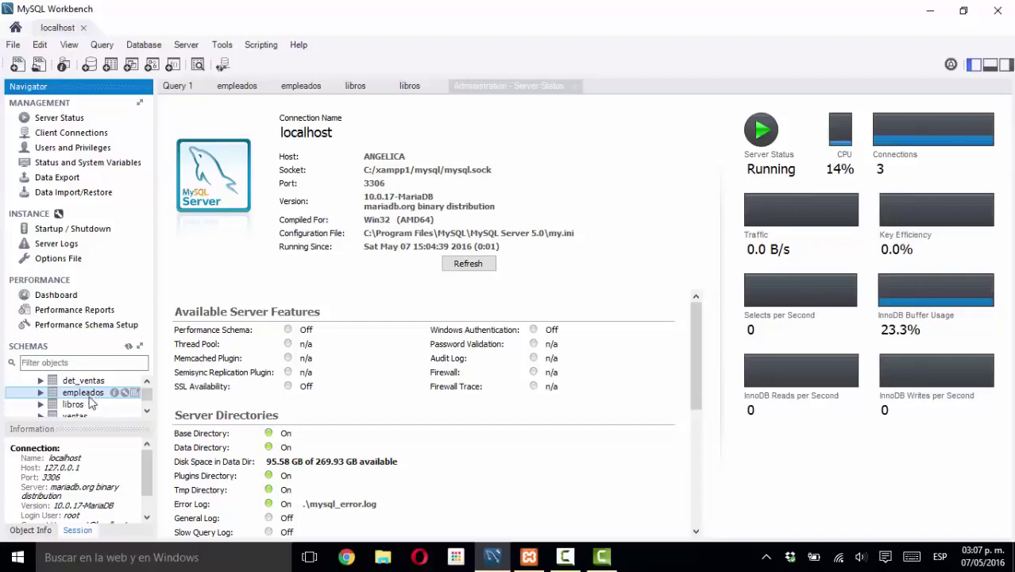
{"action": "left_click", "coordinate": [90, 383]}
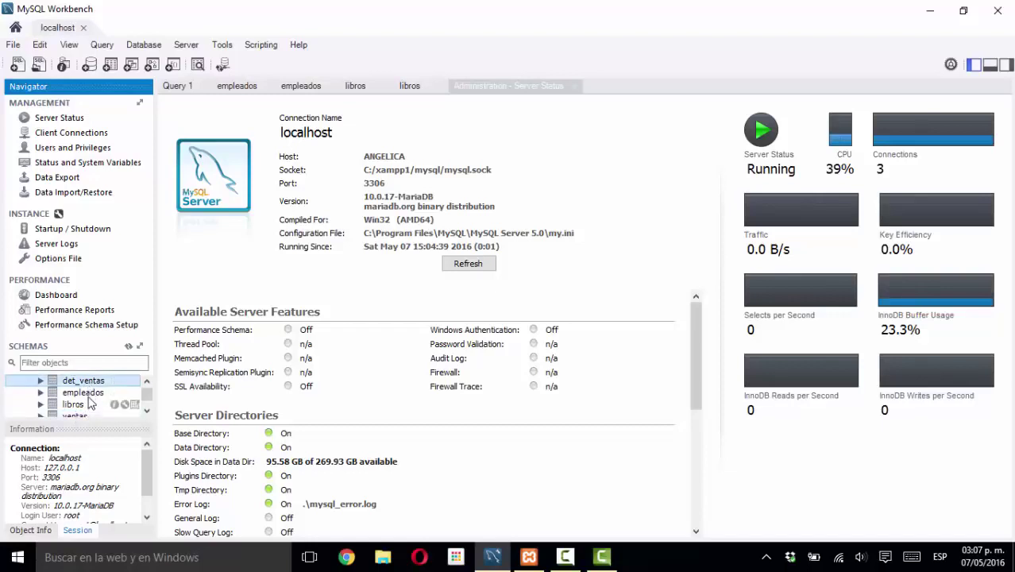
{"action": "left_click", "coordinate": [89, 393]}
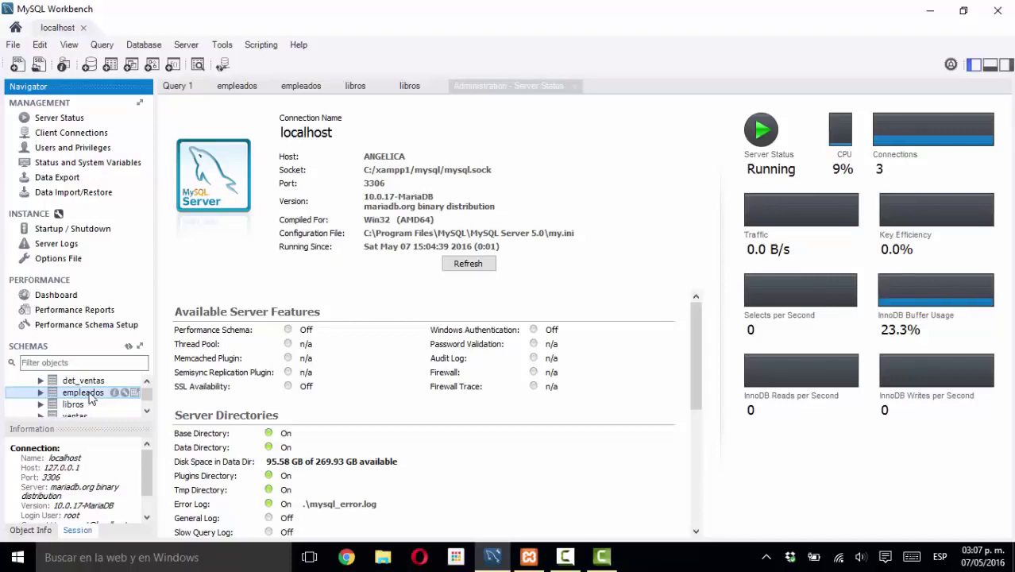
{"action": "right_click", "coordinate": [88, 395]}
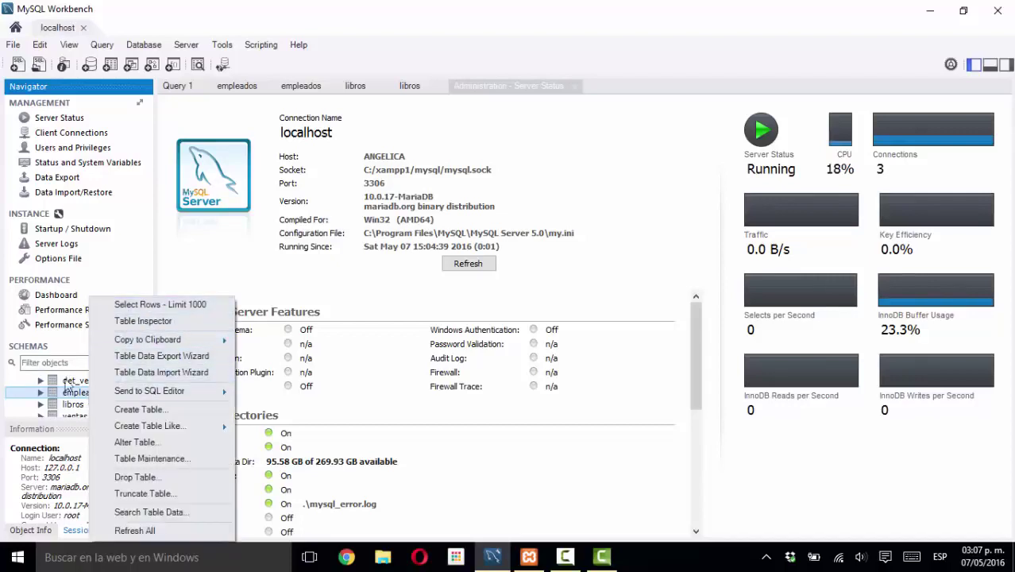
- Run Select Rows - Limit 1000 on bdlibreria.empleados, getting 0 rows, and inspect the query text
{"action": "left_click", "coordinate": [158, 304]}
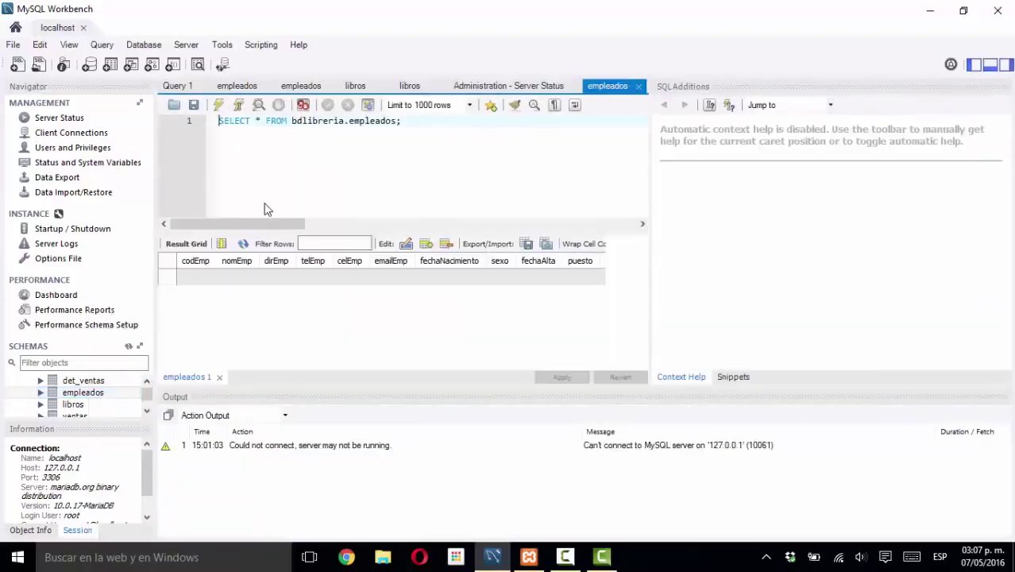
{"action": "left_click", "coordinate": [214, 128]}
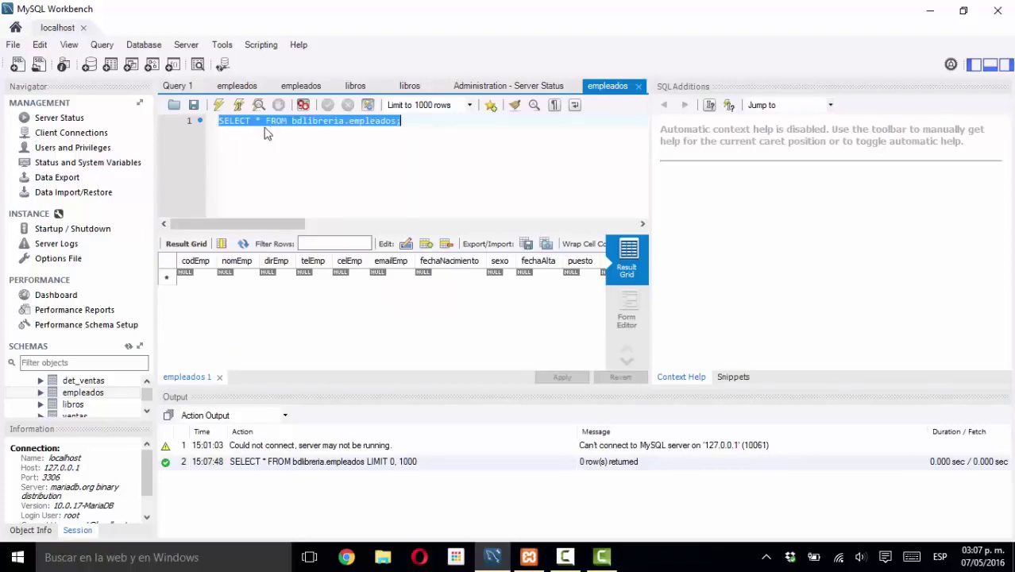
{"action": "left_click", "coordinate": [255, 125]}
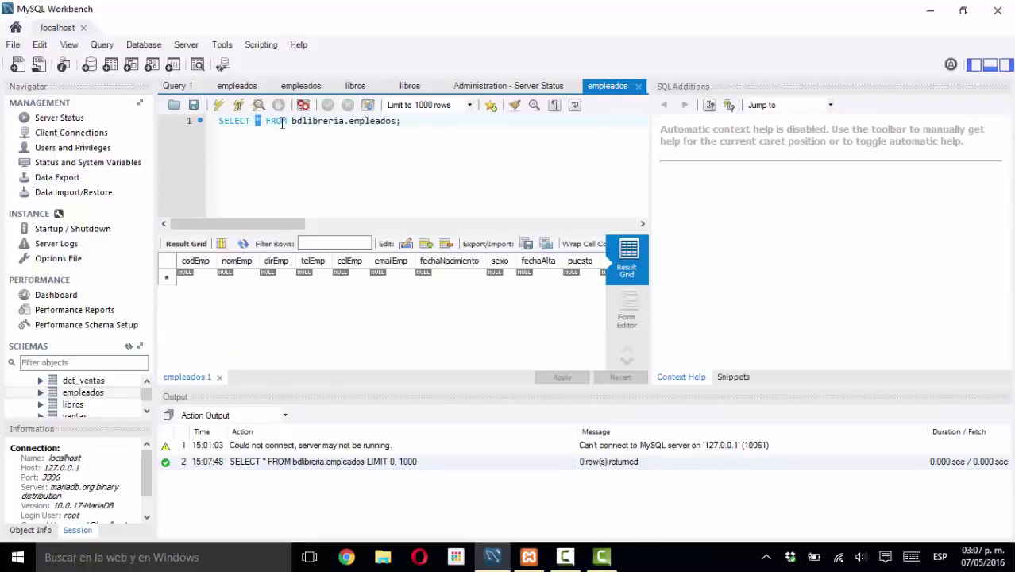
{"action": "left_click", "coordinate": [281, 121]}
{"action": "double_click", "coordinate": [387, 120]}
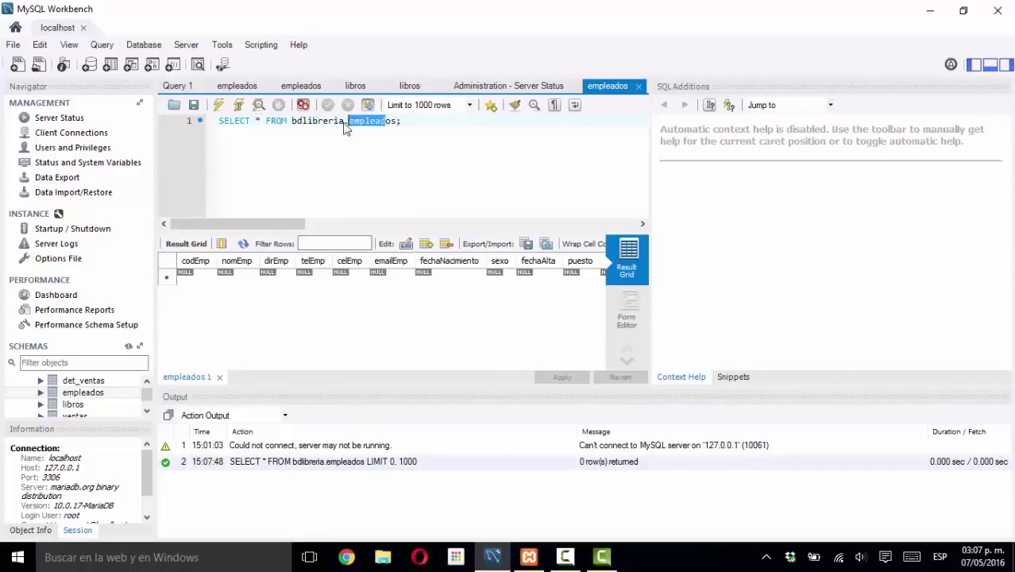
{"action": "left_click_drag", "start_coordinate": [329, 120], "coordinate": [294, 121]}
{"action": "left_click", "coordinate": [346, 145]}
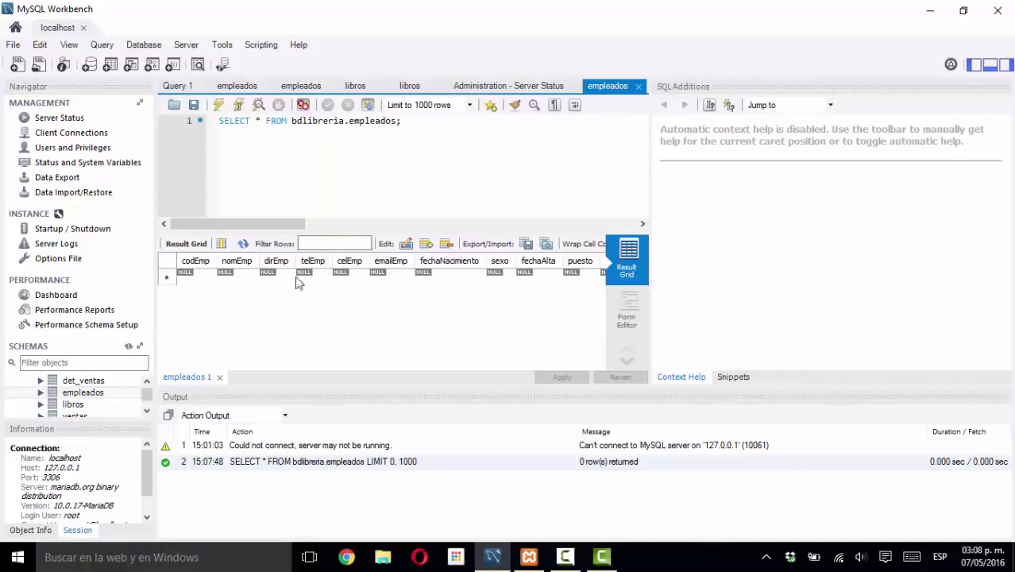
- Start a new empleados row with codEmp 01 and move on to the nomEmp field
{"action": "left_click", "coordinate": [201, 278]}
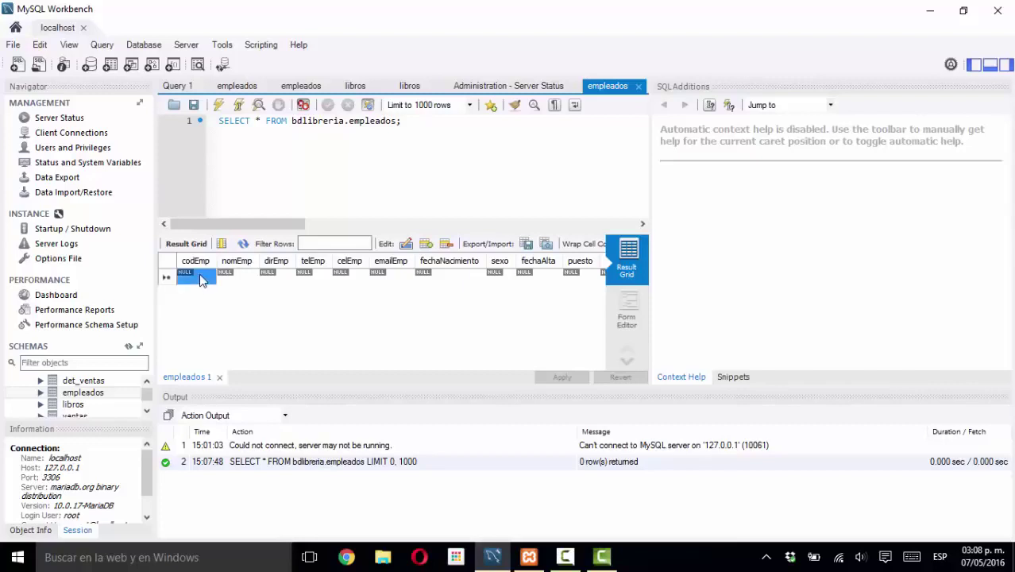
{"action": "left_click", "coordinate": [200, 278]}
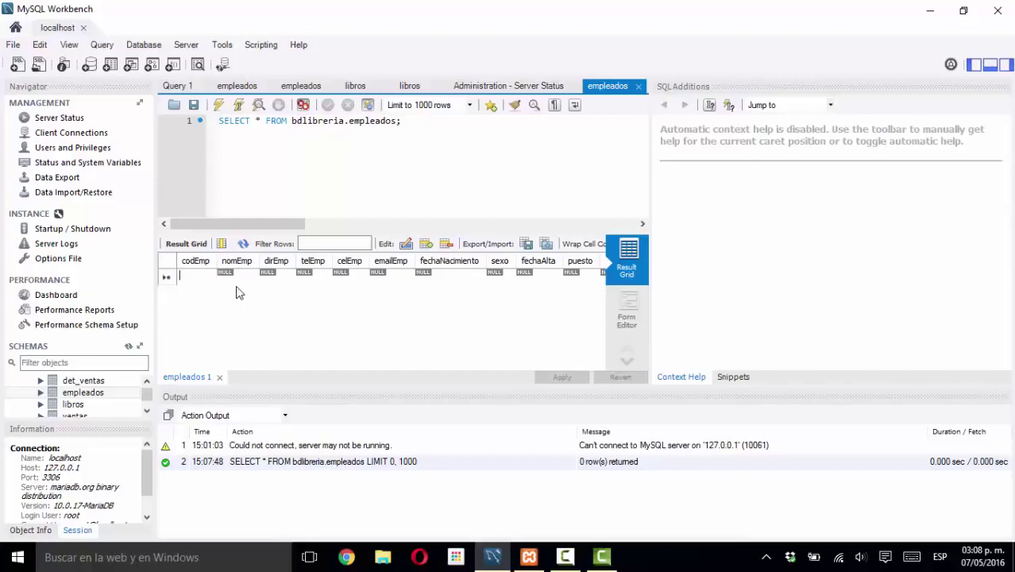
{"action": "type", "text": "01"}
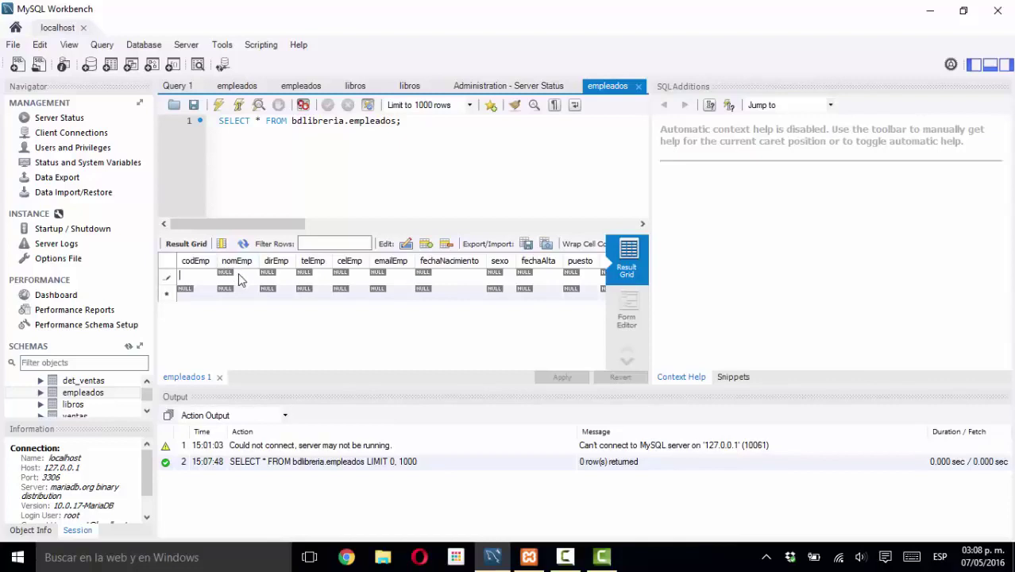
{"action": "key", "text": "Tab"}
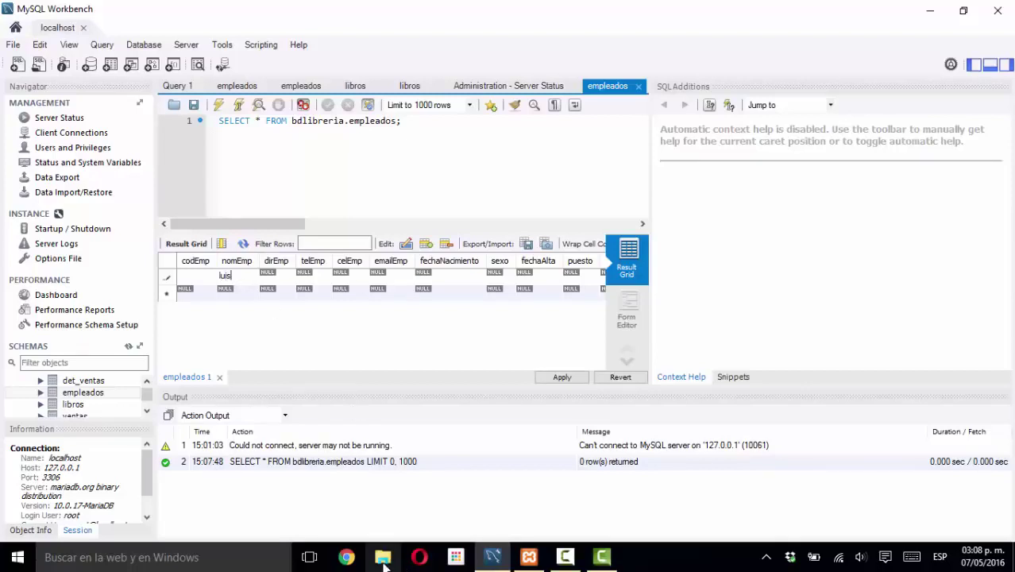
- Open the tablas libreria workbook in a maximized Excel on the DescripTablas sheet
{"action": "left_click", "coordinate": [930, 10]}
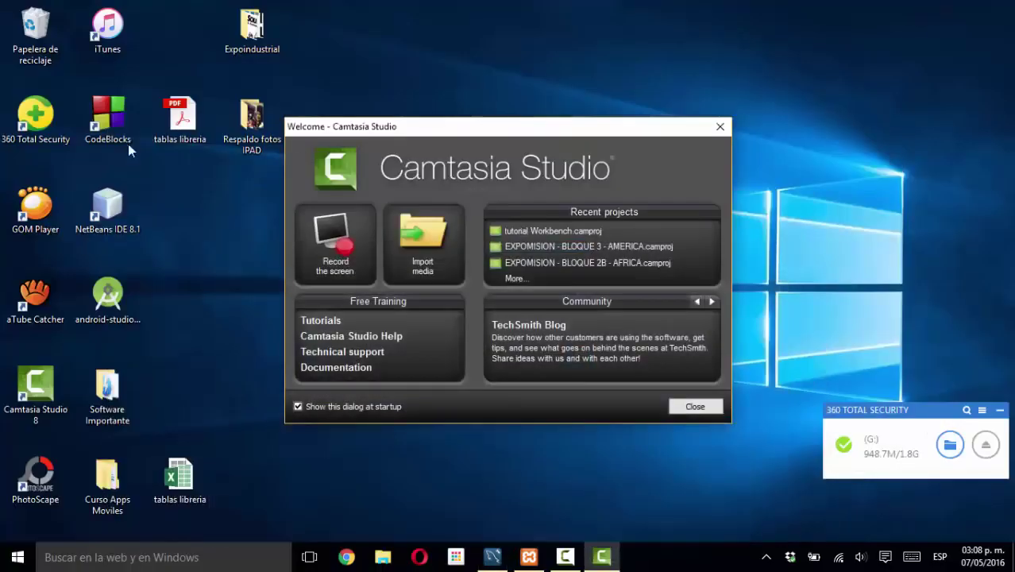
{"action": "left_click", "coordinate": [177, 475]}
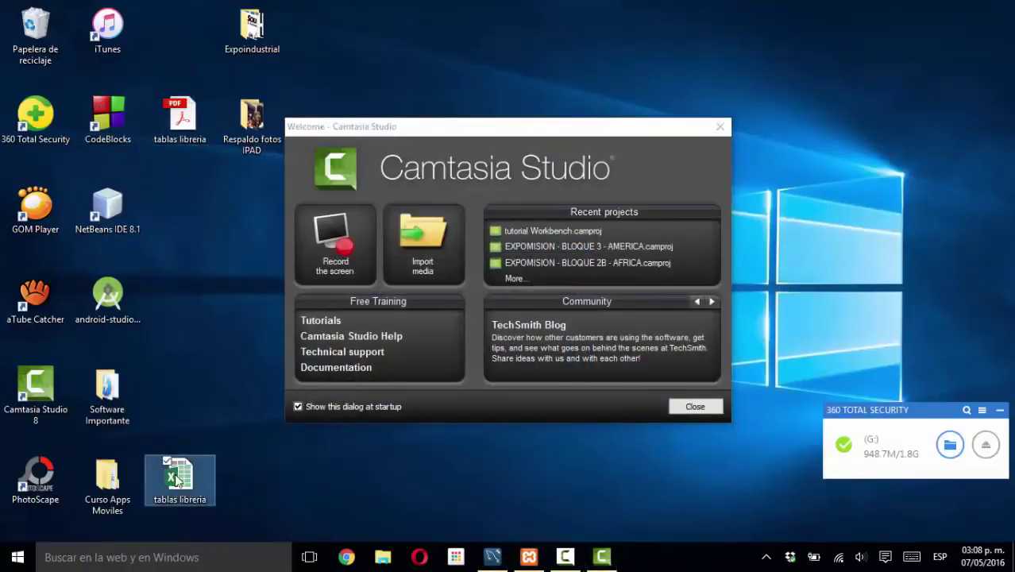
{"action": "double_click", "coordinate": [177, 475]}
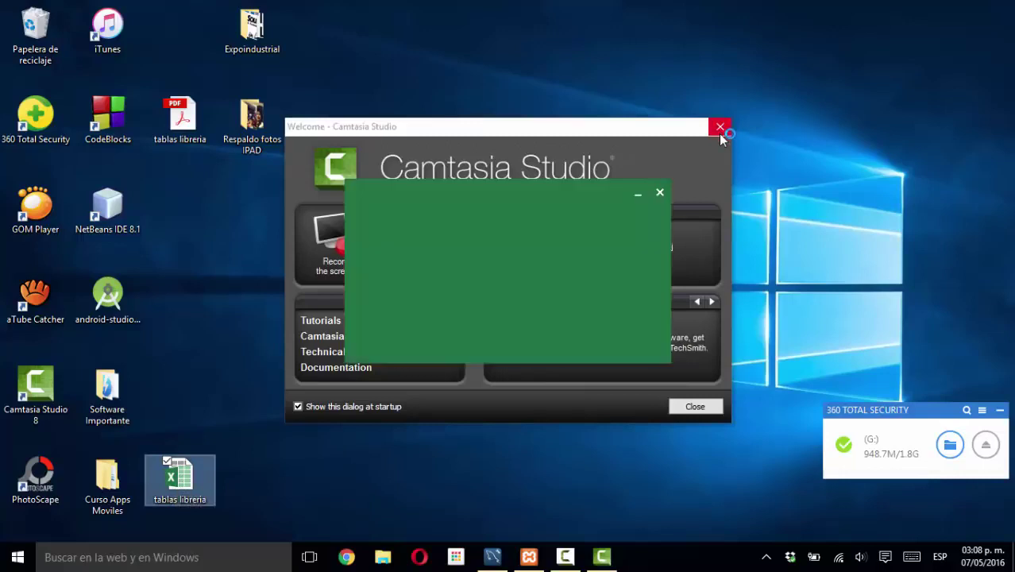
{"action": "left_click", "coordinate": [690, 406]}
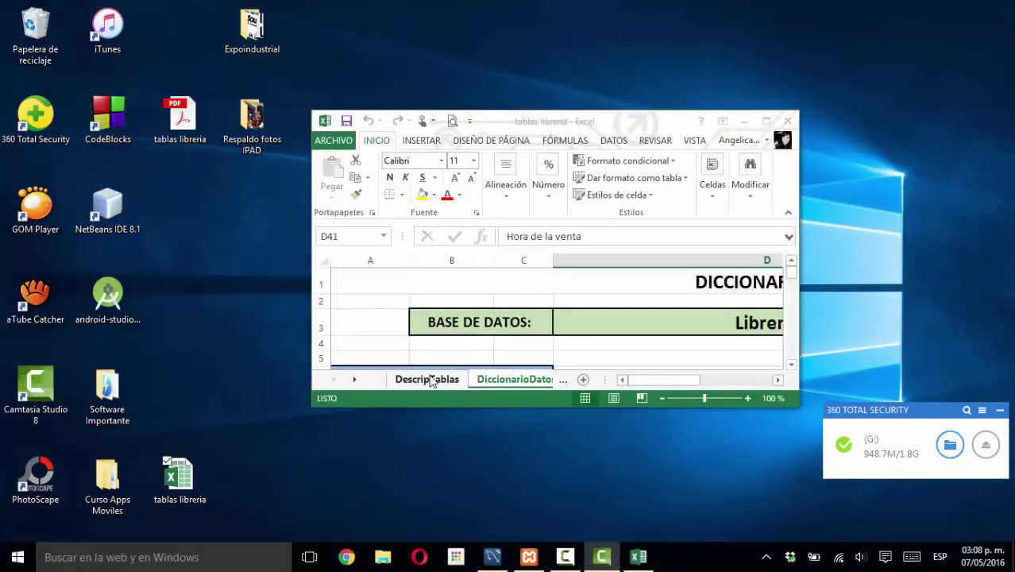
{"action": "left_click", "coordinate": [429, 379]}
{"action": "left_click", "coordinate": [765, 120]}
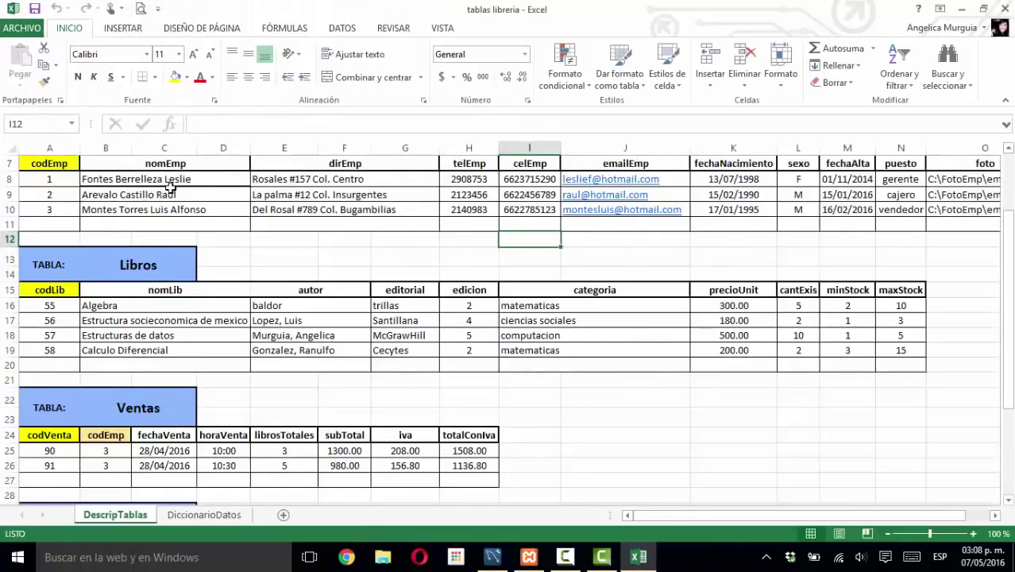
- Review the Empleados sample rows, selecting cells B9 and A8
{"action": "scroll", "coordinate": [168, 186], "scroll_direction": "up", "scroll_amount": 2}
{"action": "left_click", "coordinate": [189, 318]}
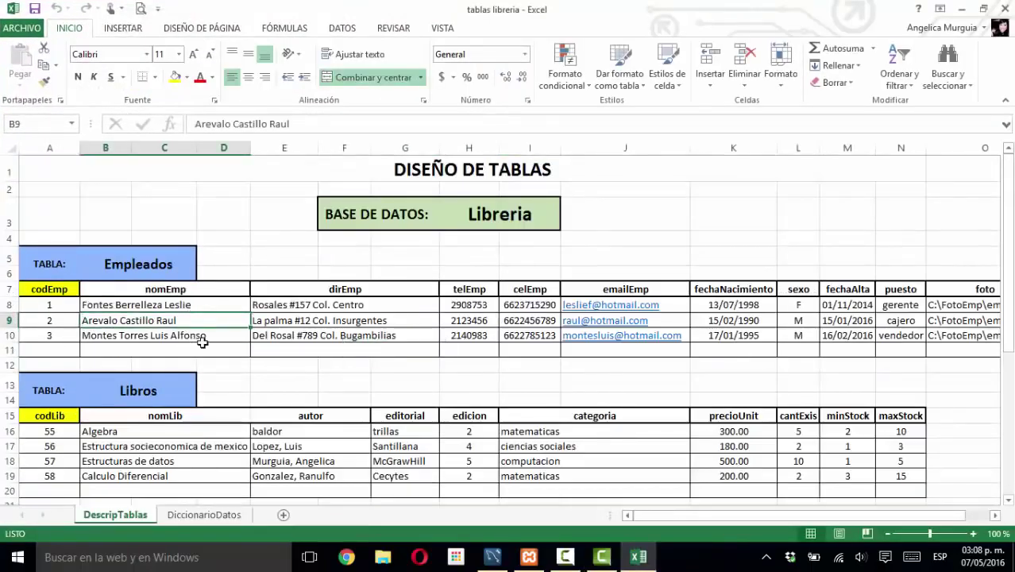
{"action": "scroll", "coordinate": [202, 342], "scroll_direction": "down", "scroll_amount": 3}
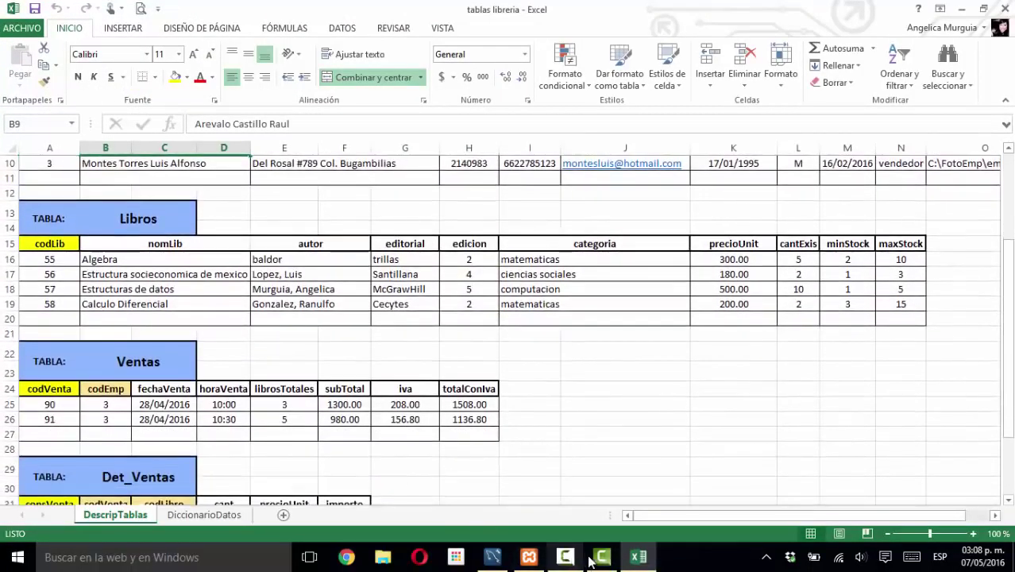
{"action": "mouse_move", "coordinate": [492, 557]}
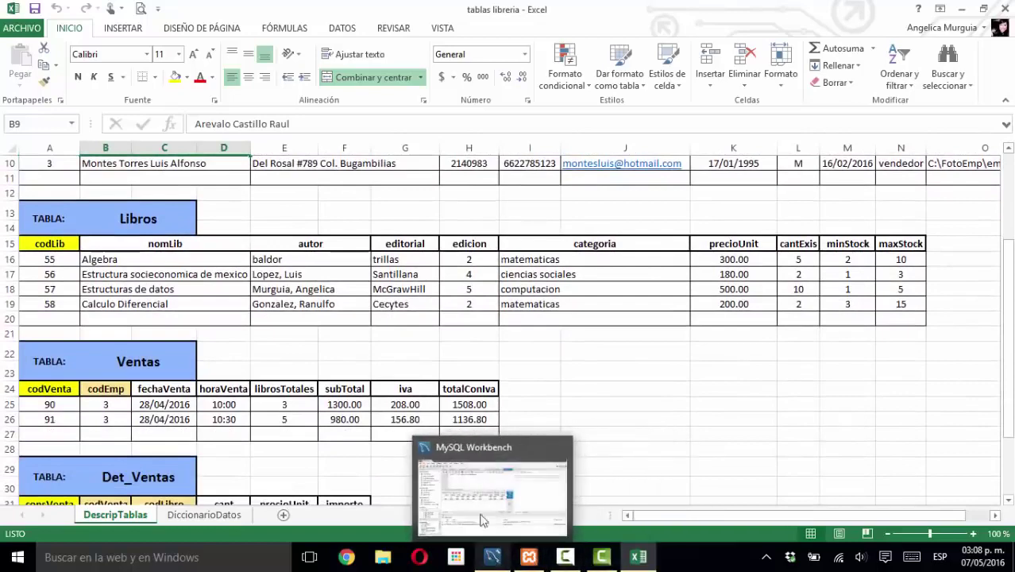
{"action": "scroll", "coordinate": [318, 302], "scroll_direction": "up", "scroll_amount": 3}
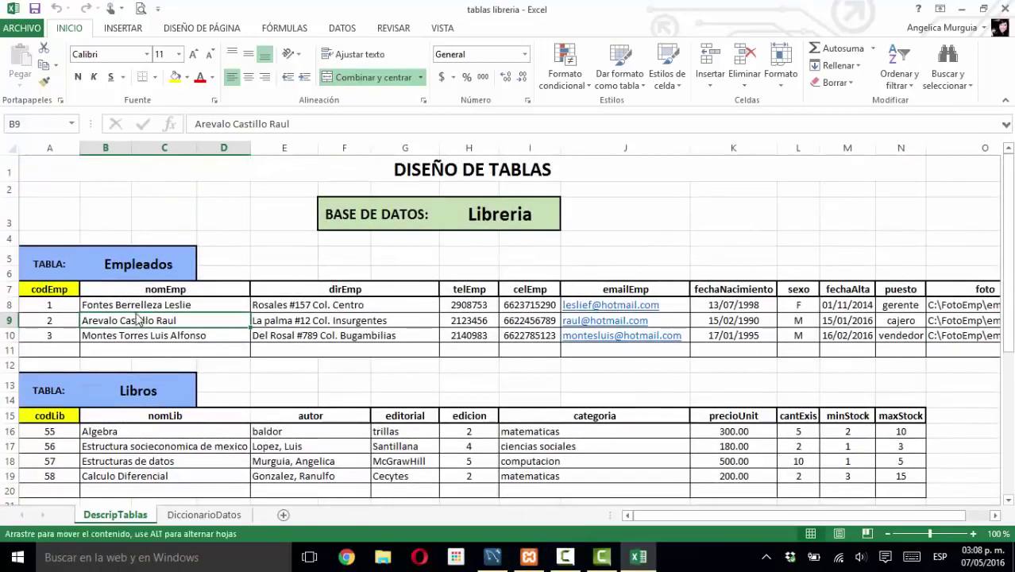
{"action": "left_click", "coordinate": [49, 301]}
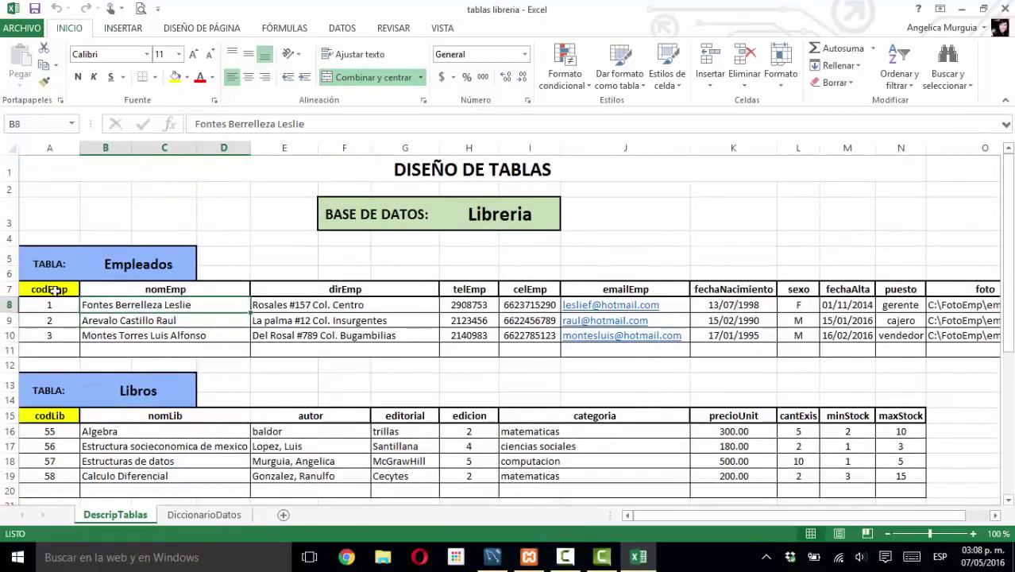
- Back in Workbench, fill the new empleados row's street address, phone number and e-mail cells
{"action": "left_click", "coordinate": [494, 557]}
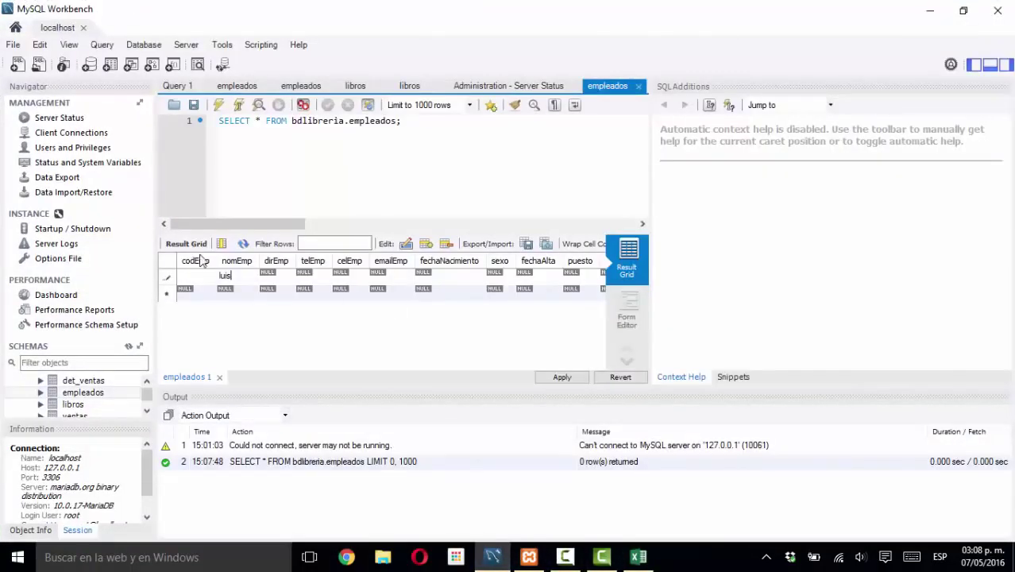
{"action": "double_click", "coordinate": [284, 274]}
{"action": "type", "text": "los arcos #"}
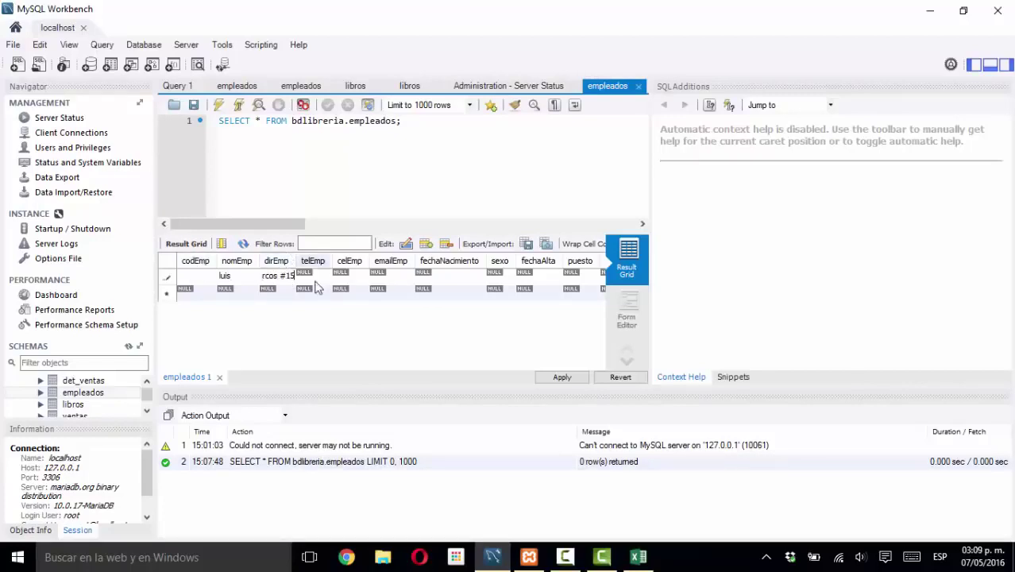
{"action": "key", "text": "Tab"}
{"action": "key", "text": "Tab"}
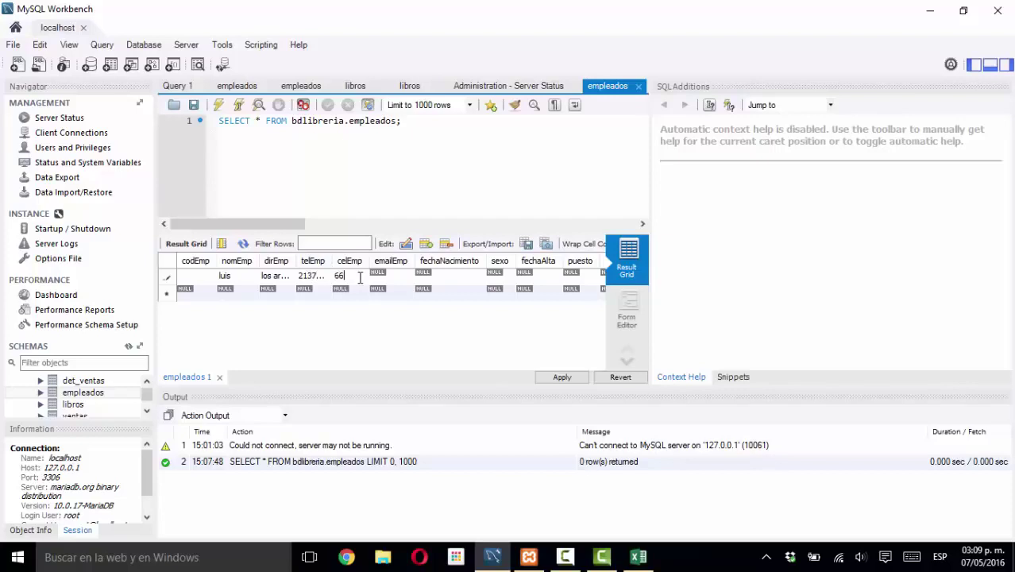
{"action": "key", "text": "Tab"}
{"action": "key", "text": "Tab"}
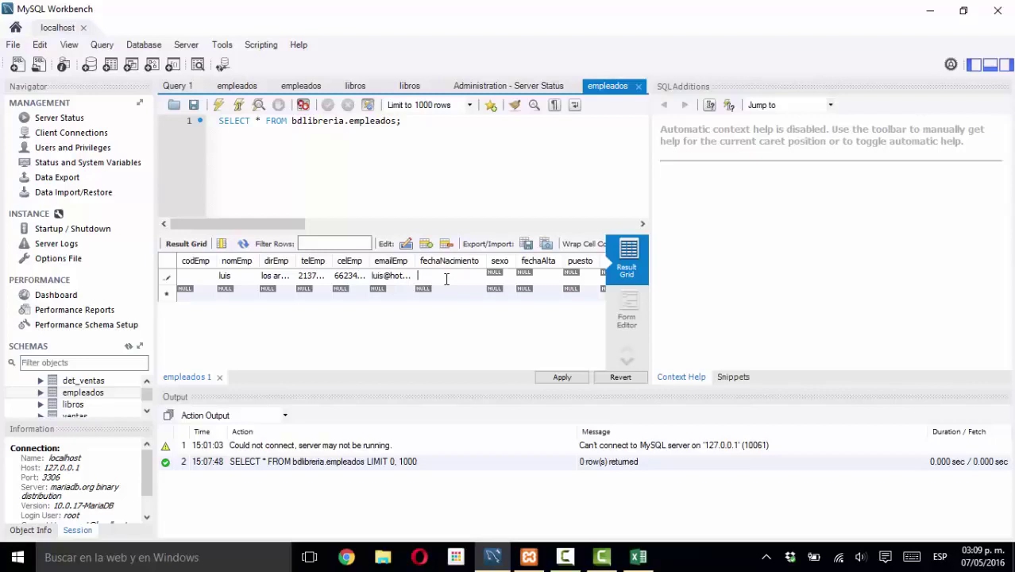
{"action": "left_click", "coordinate": [638, 556]}
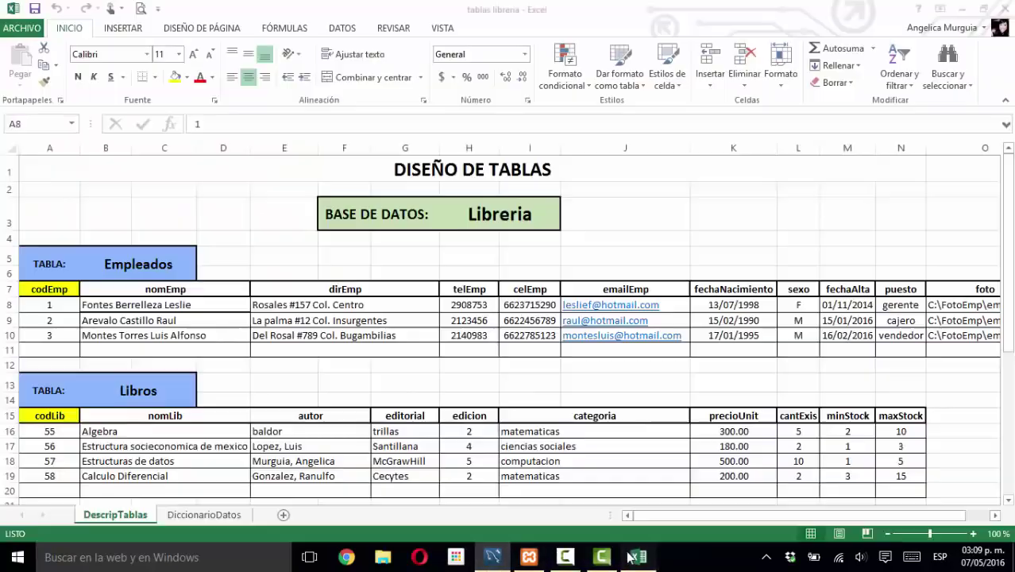
{"action": "left_click", "coordinate": [204, 515]}
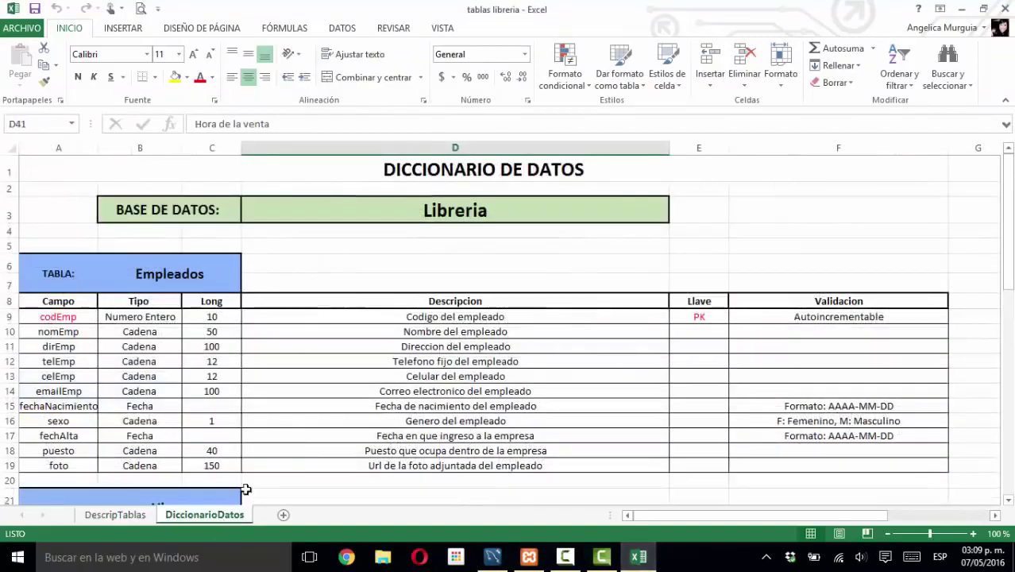
{"action": "scroll", "coordinate": [334, 371], "scroll_direction": "down", "scroll_amount": 1}
{"action": "scroll", "coordinate": [334, 370], "scroll_direction": "down", "scroll_amount": 2}
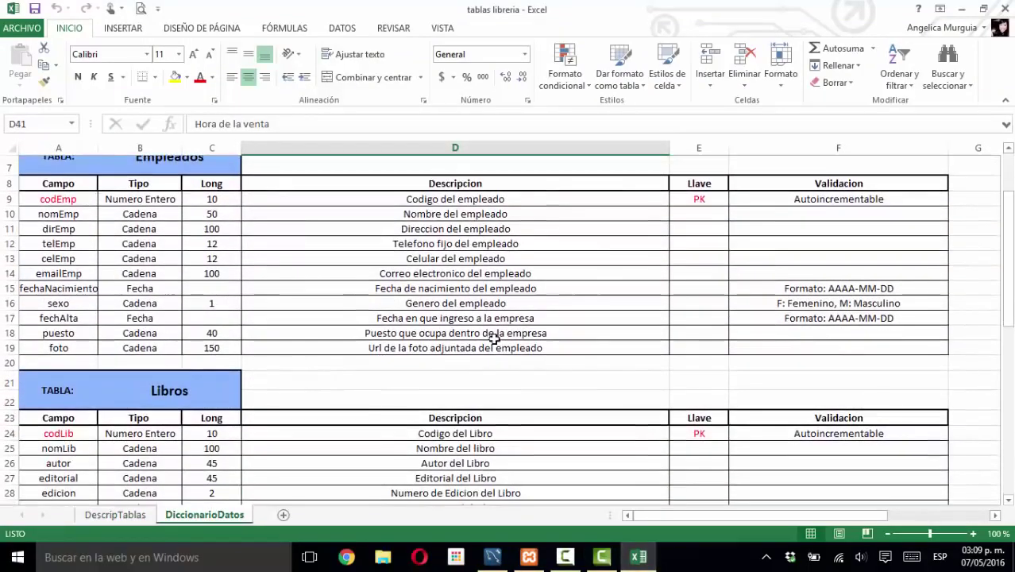
{"action": "left_click", "coordinate": [70, 289]}
{"action": "left_click", "coordinate": [829, 288]}
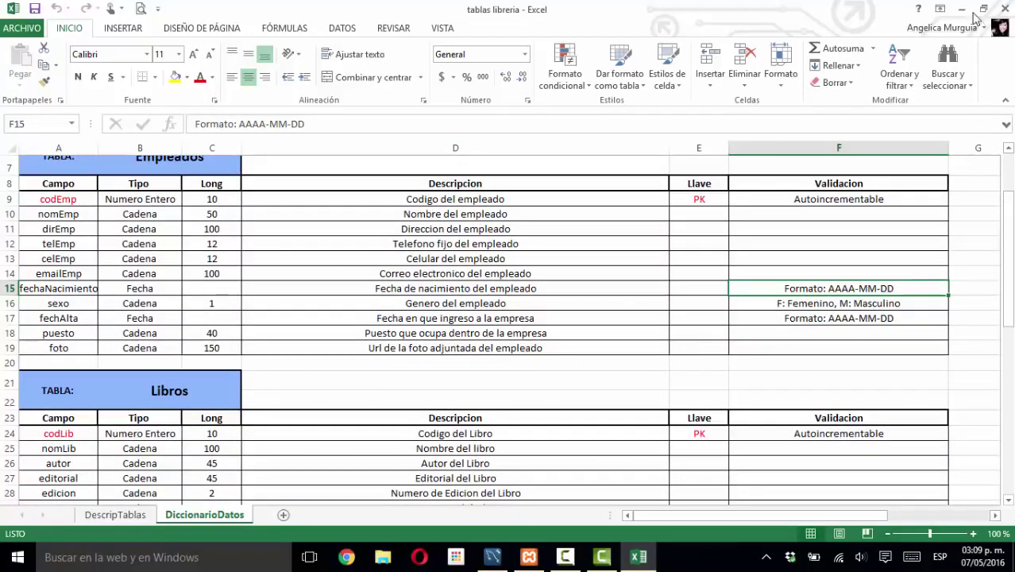
{"action": "left_click", "coordinate": [963, 9]}
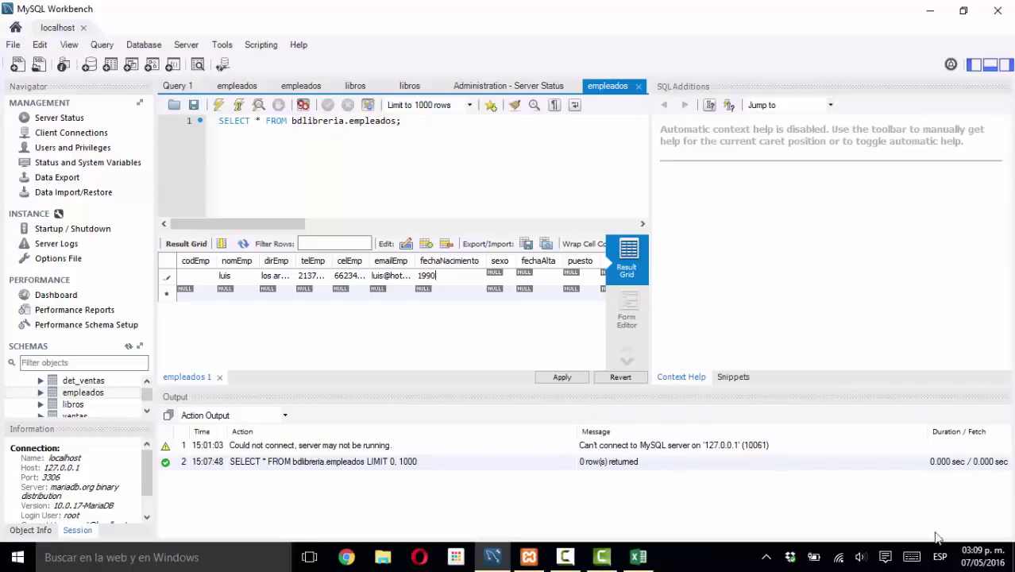
- Switch the keyboard to English and enter birth date 1990-02-30 and sex f
{"action": "left_click", "coordinate": [939, 557]}
{"action": "left_click", "coordinate": [911, 421]}
{"action": "type", "text": "1990-02-30"}
{"action": "left_click", "coordinate": [508, 277]}
{"action": "type", "text": "fm"}
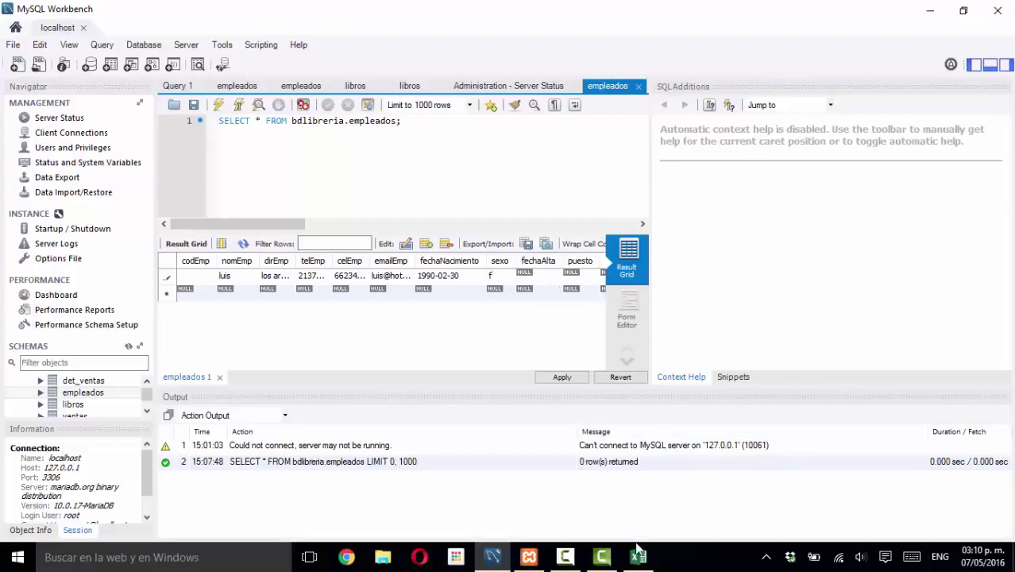
- Enter hire date 2015-01-01 and job Vendedor, then narrow the puesto column to reveal foto
{"action": "double_click", "coordinate": [540, 275]}
{"action": "type", "text": "2015-01-01"}
{"action": "double_click", "coordinate": [585, 275]}
{"action": "type", "text": "Vendedor"}
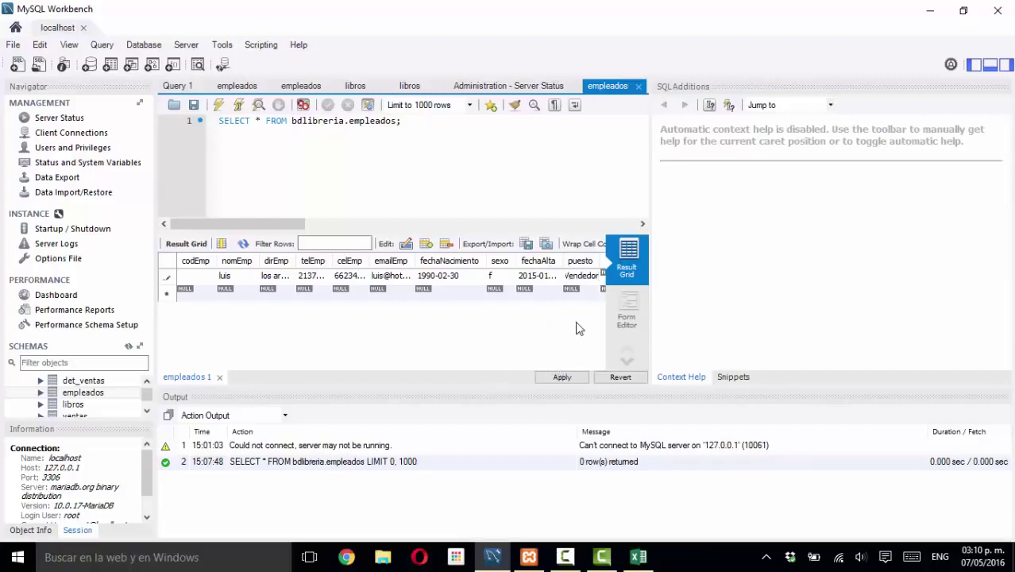
{"action": "left_click", "coordinate": [603, 284]}
{"action": "mouse_move", "coordinate": [604, 263]}
{"action": "left_mouse_down"}
{"action": "mouse_move", "coordinate": [580, 264]}
{"action": "mouse_move", "coordinate": [592, 269]}
{"action": "left_mouse_up"}
- Review the generated INSERT INTO bdlibreria.empleados statement, highlighting its table name and nomEmp column
{"action": "left_click", "coordinate": [561, 377]}
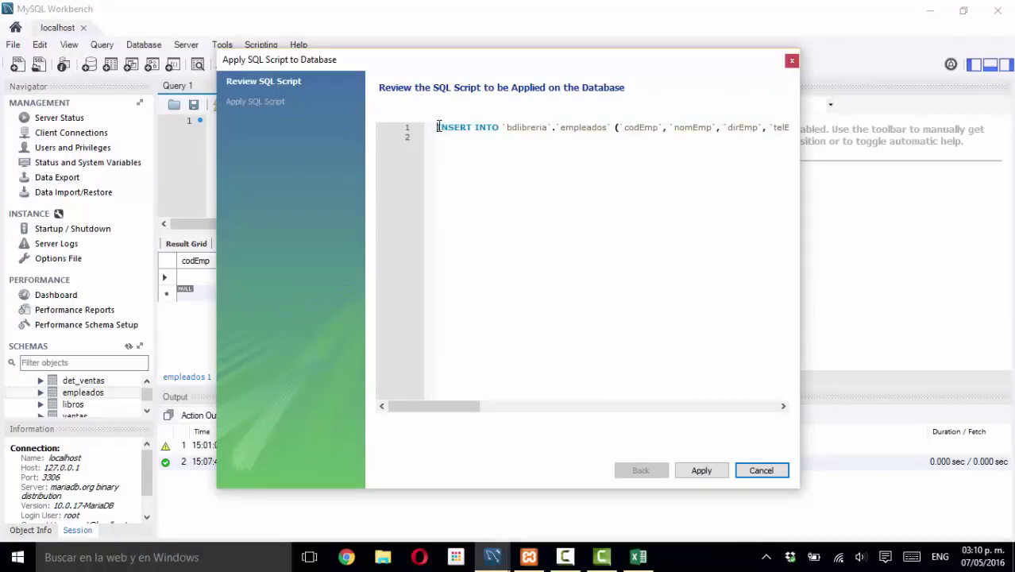
{"action": "left_click_drag", "start_coordinate": [438, 127], "coordinate": [614, 127]}
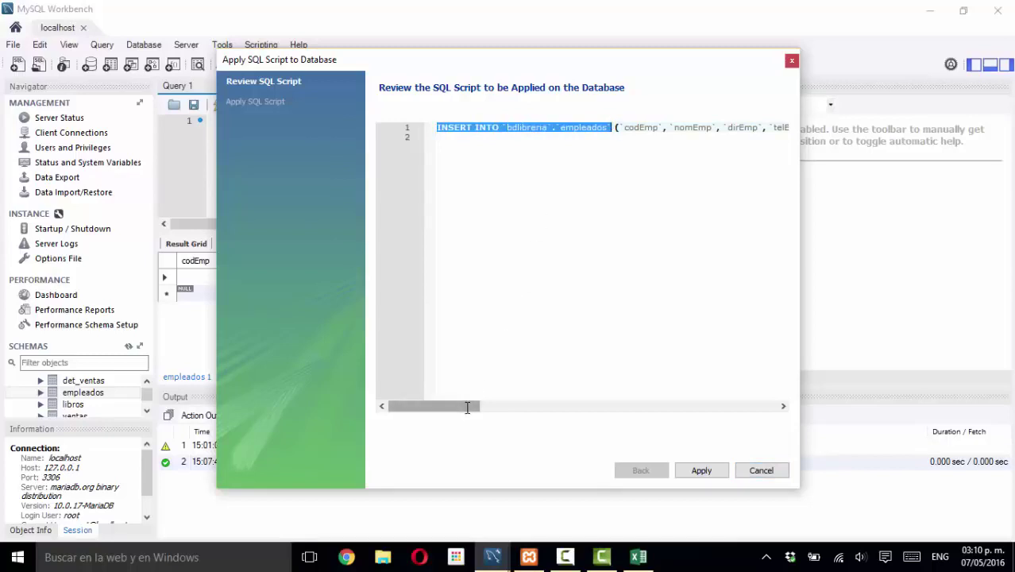
{"action": "left_click_drag", "start_coordinate": [467, 406], "coordinate": [471, 373]}
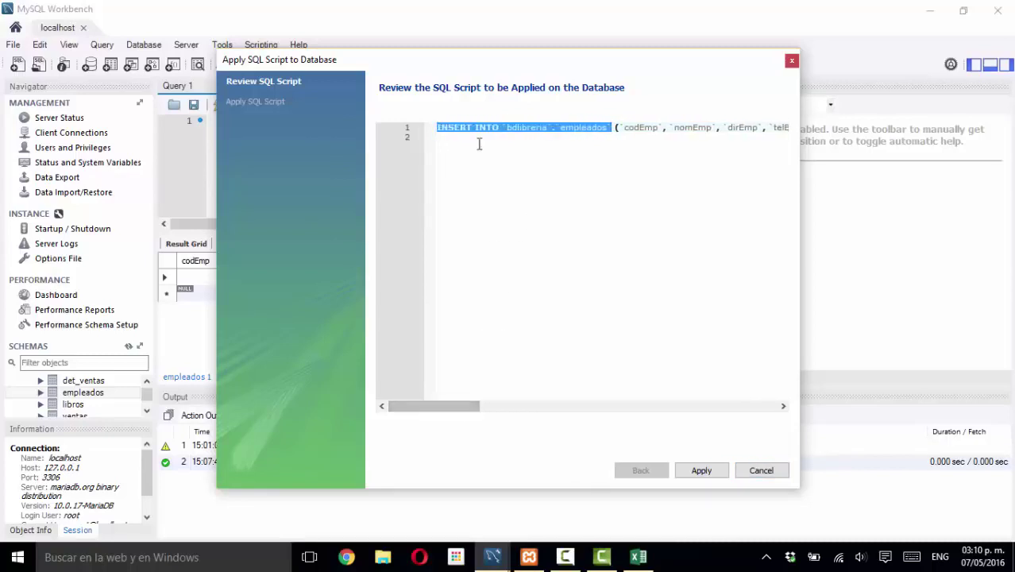
{"action": "left_click", "coordinate": [525, 133]}
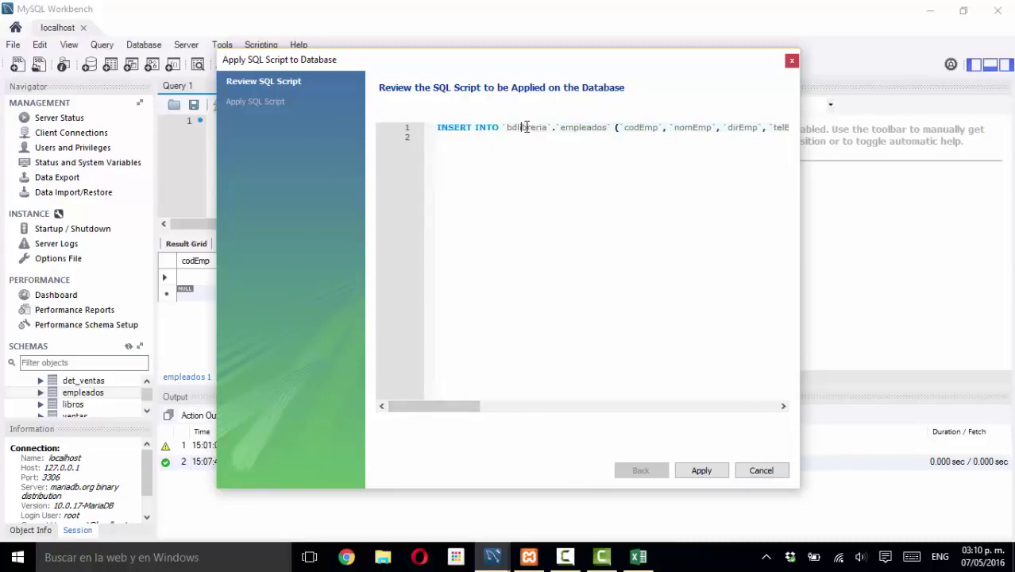
{"action": "double_click", "coordinate": [567, 130]}
{"action": "left_click_drag", "start_coordinate": [467, 407], "coordinate": [511, 405]}
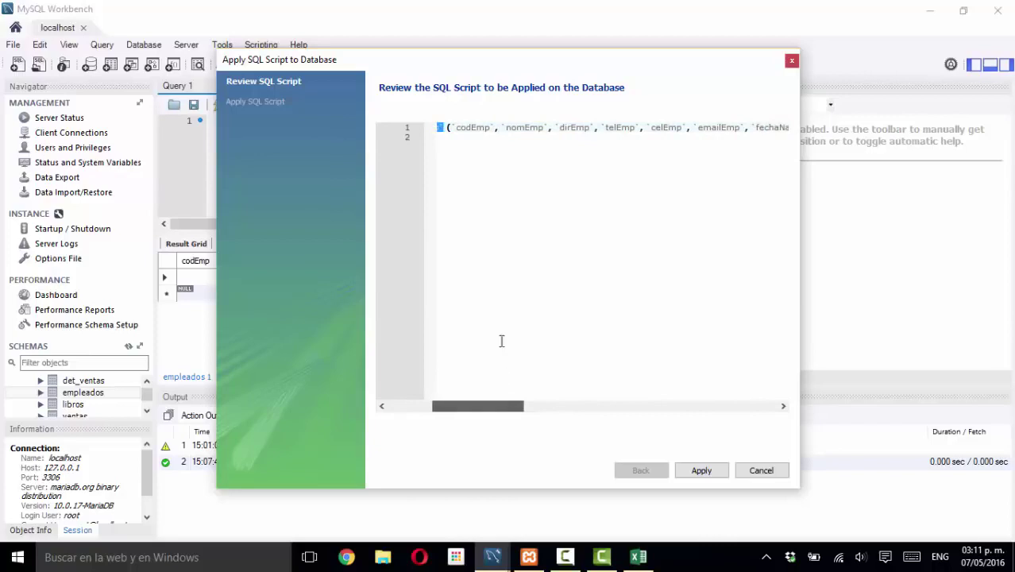
{"action": "left_click", "coordinate": [477, 128]}
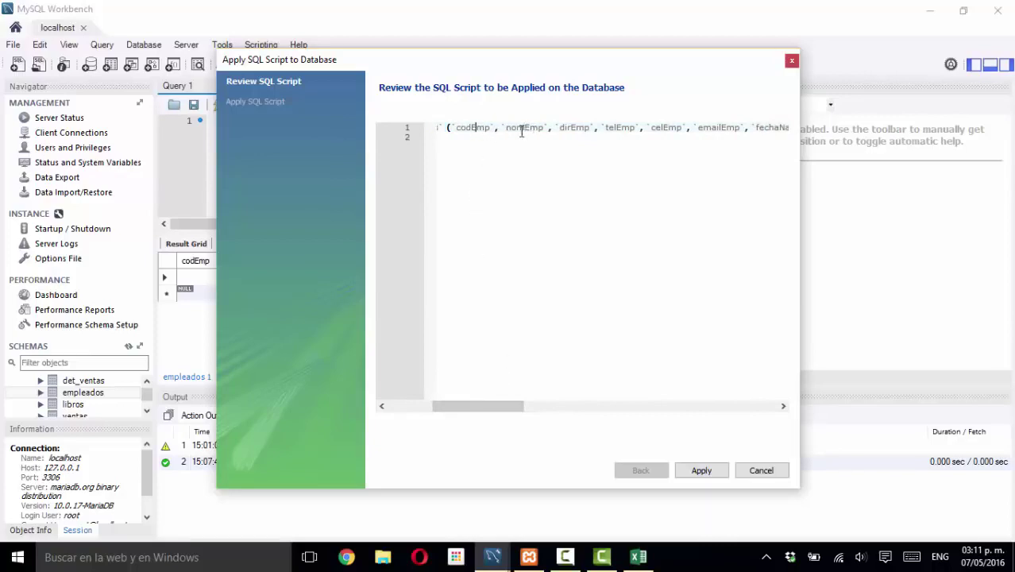
{"action": "left_click", "coordinate": [523, 128]}
- Highlight the empty codEmp value after VALUES, then apply the INSERT script
{"action": "scroll", "coordinate": [479, 401], "scroll_direction": "left", "scroll_amount": 3}
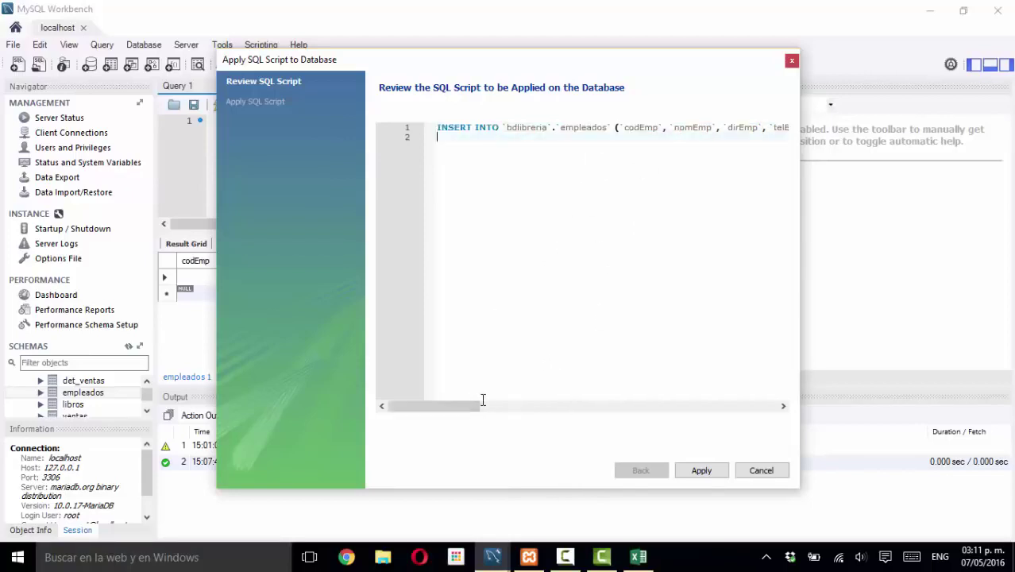
{"action": "left_click_drag", "start_coordinate": [483, 419], "coordinate": [646, 397]}
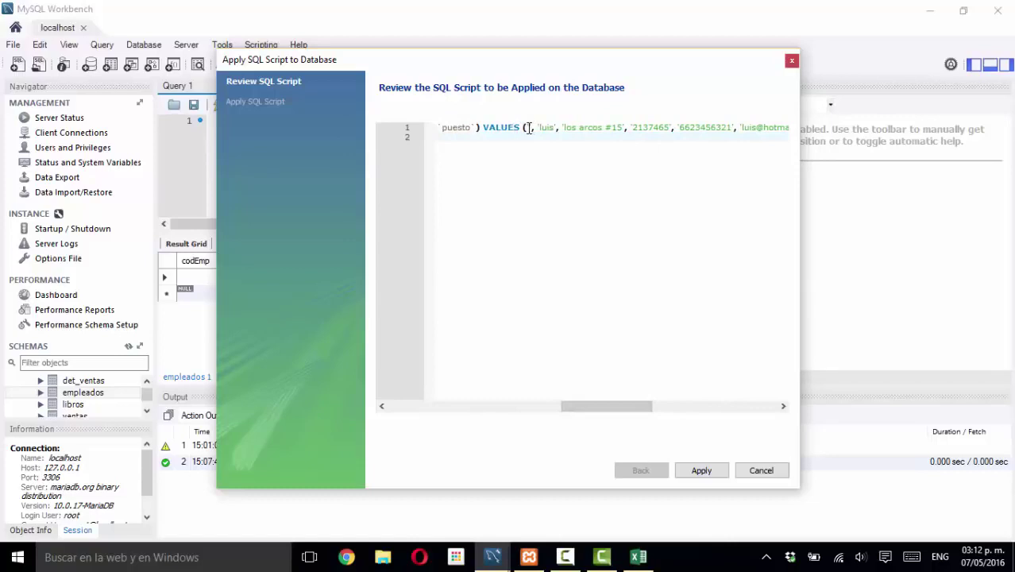
{"action": "left_click_drag", "start_coordinate": [524, 127], "coordinate": [563, 128]}
{"action": "left_click_drag", "start_coordinate": [576, 411], "coordinate": [605, 404]}
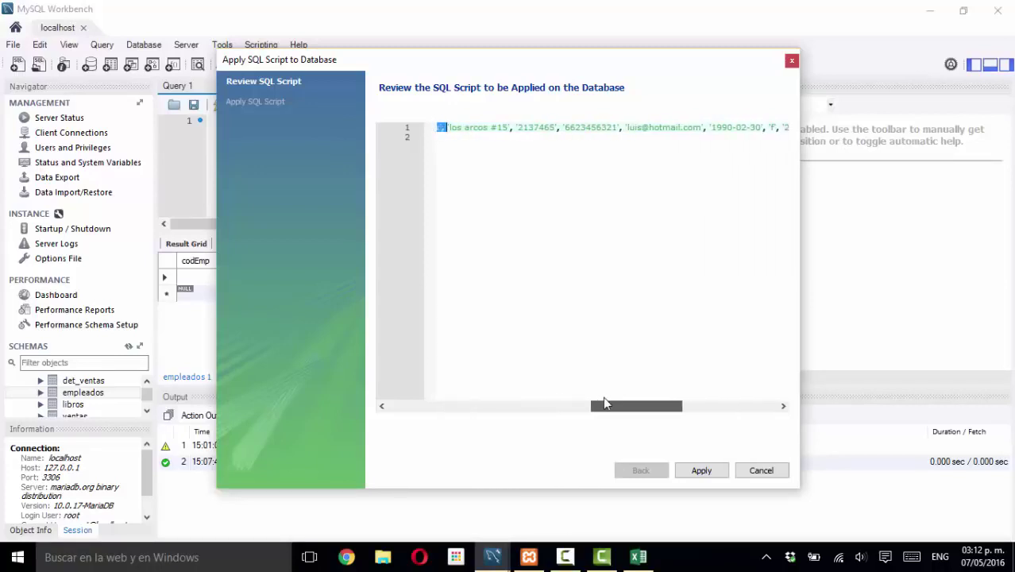
{"action": "left_click_drag", "start_coordinate": [603, 403], "coordinate": [606, 403]}
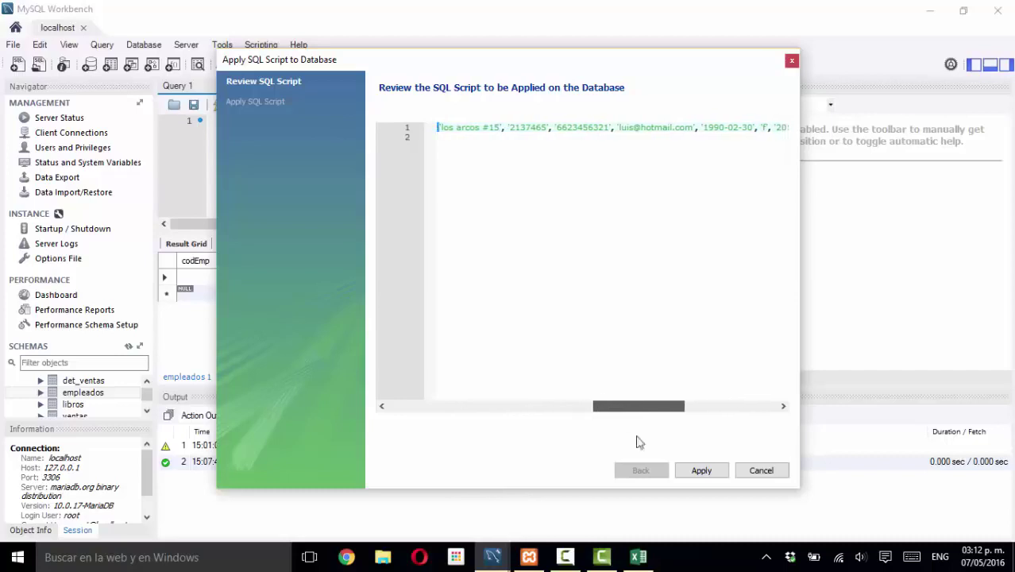
{"action": "left_click", "coordinate": [707, 471]}
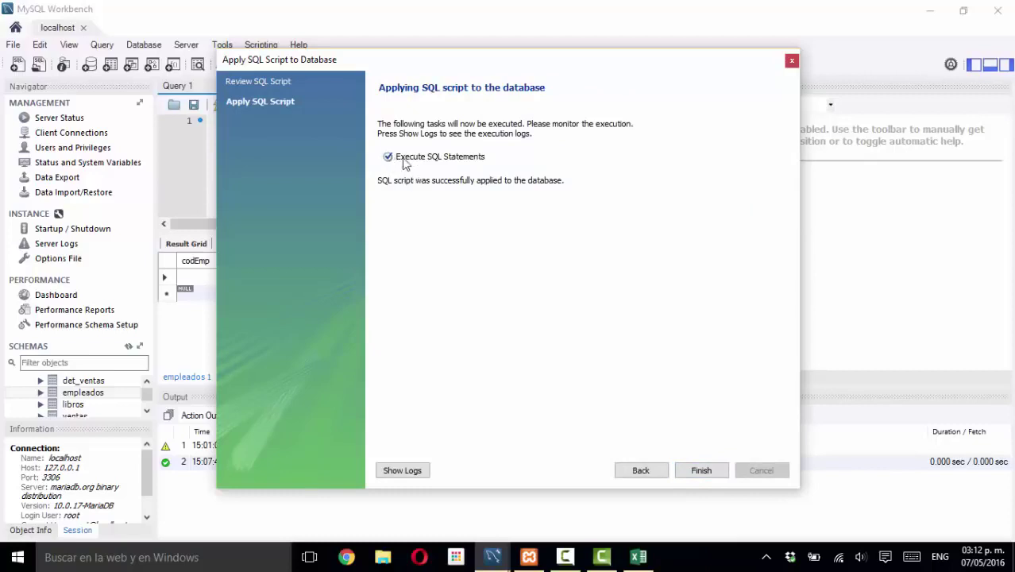
- Close the finished apply wizard and open the ventas table with Select Rows - Limit 1000
{"action": "left_click", "coordinate": [714, 472]}
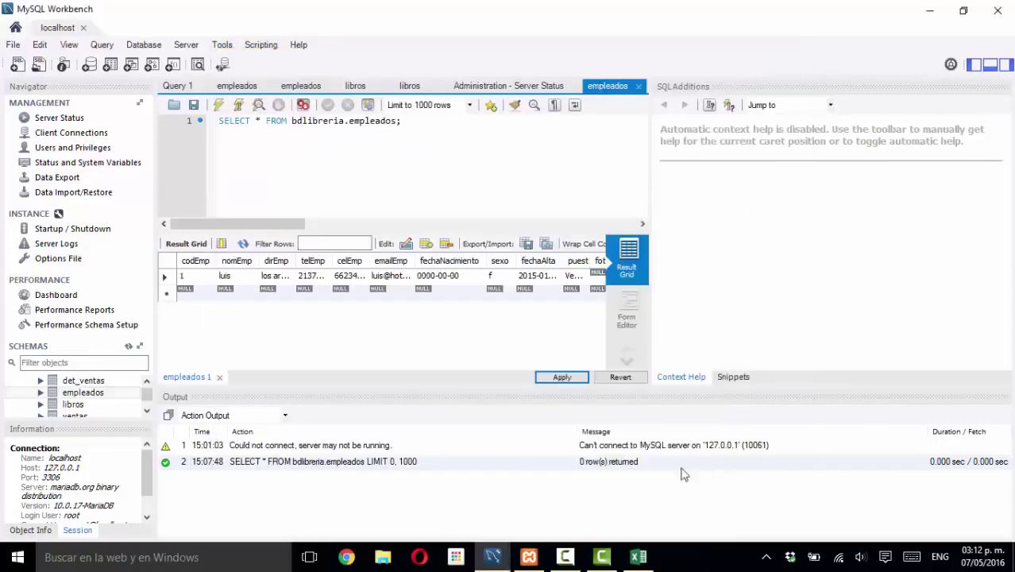
{"action": "left_click", "coordinate": [73, 405]}
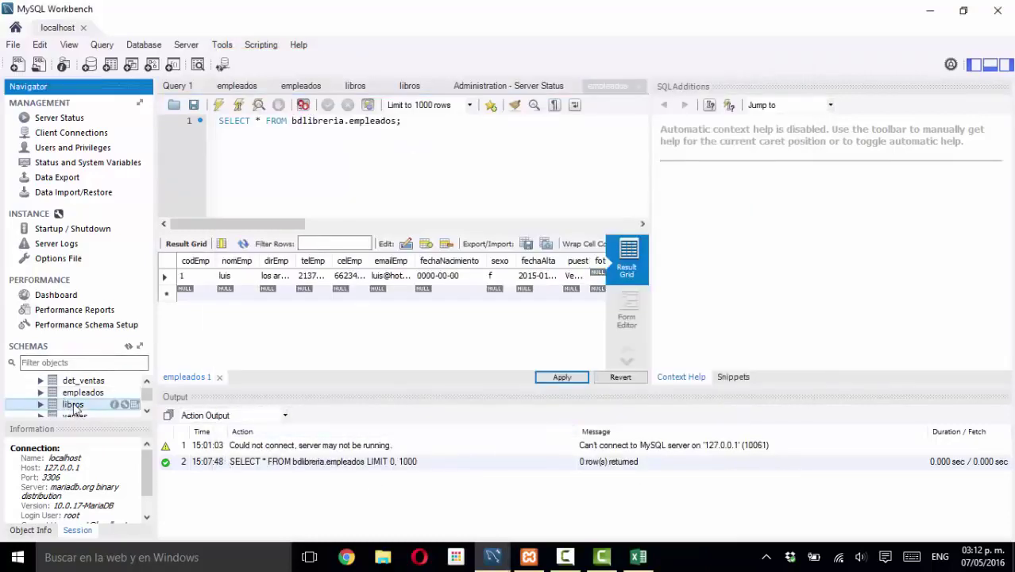
{"action": "right_click", "coordinate": [84, 409]}
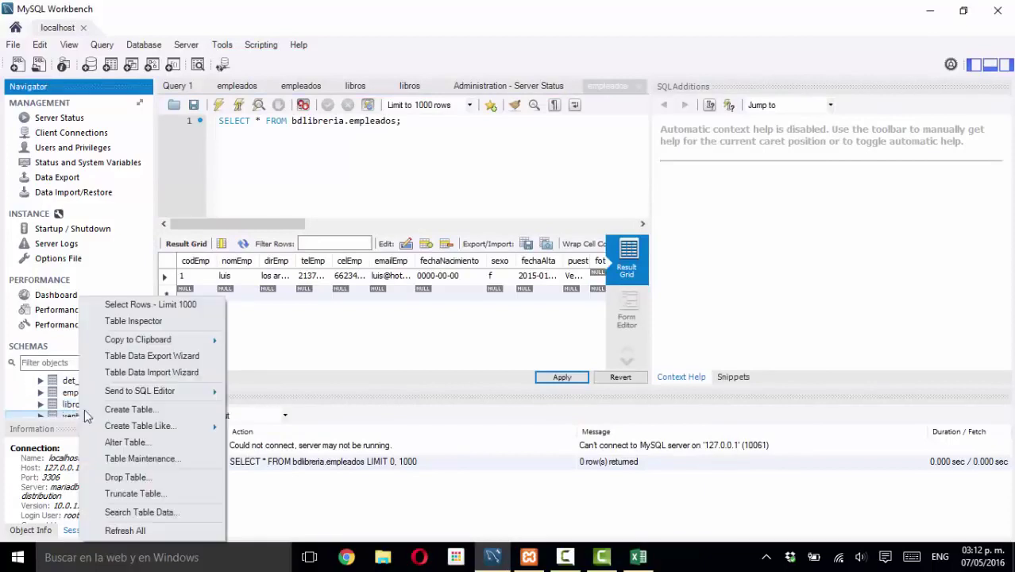
{"action": "left_click", "coordinate": [139, 304]}
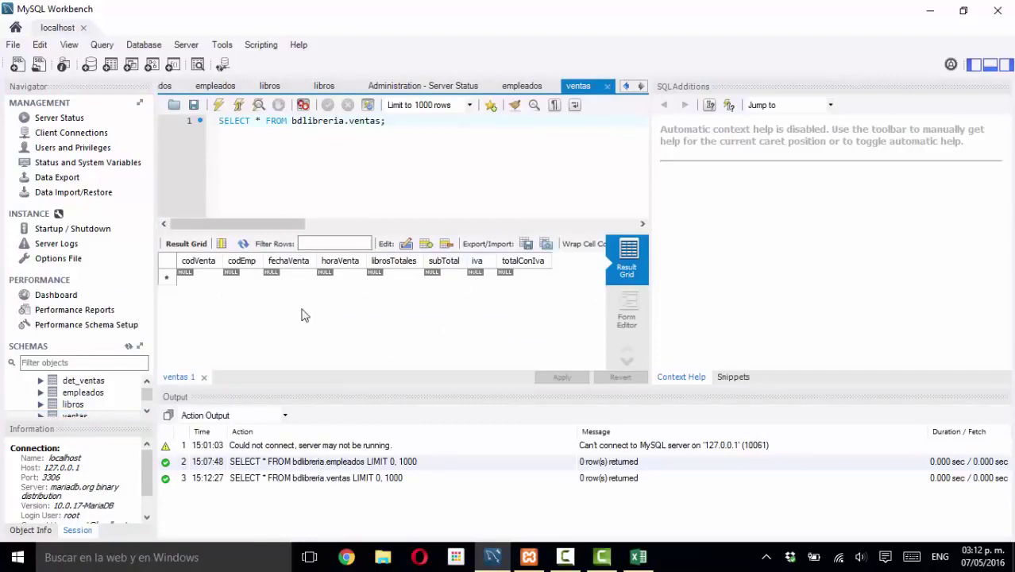
- Requery empleados in a new tab, showing the saved employee with codEmp 1
{"action": "left_click", "coordinate": [84, 386]}
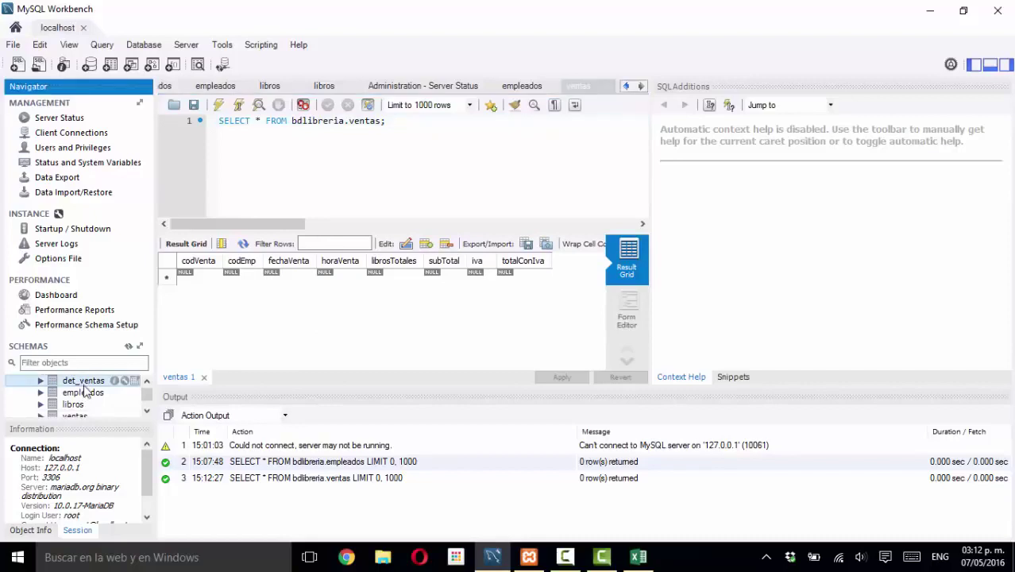
{"action": "right_click", "coordinate": [86, 393]}
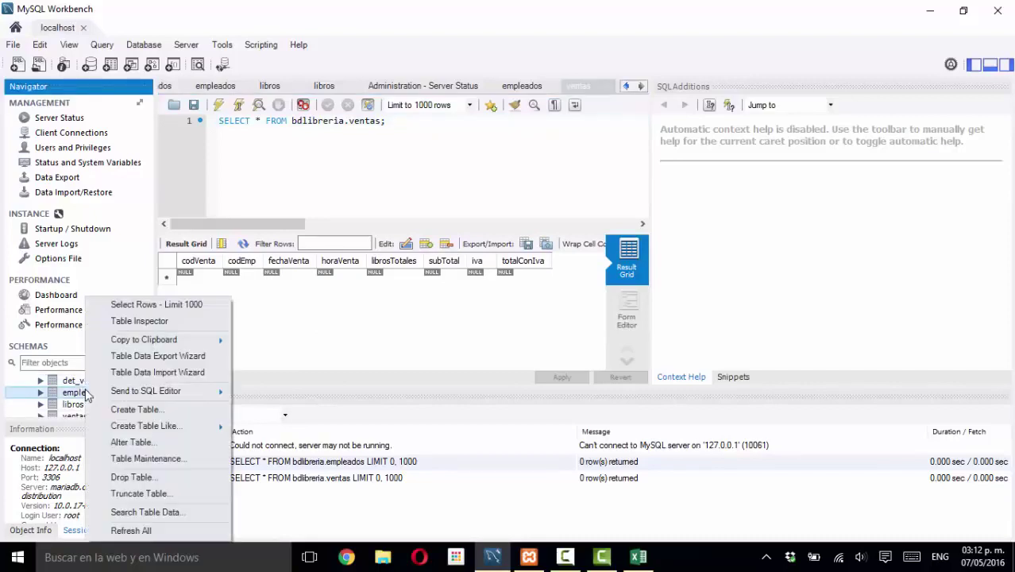
{"action": "left_click", "coordinate": [164, 307]}
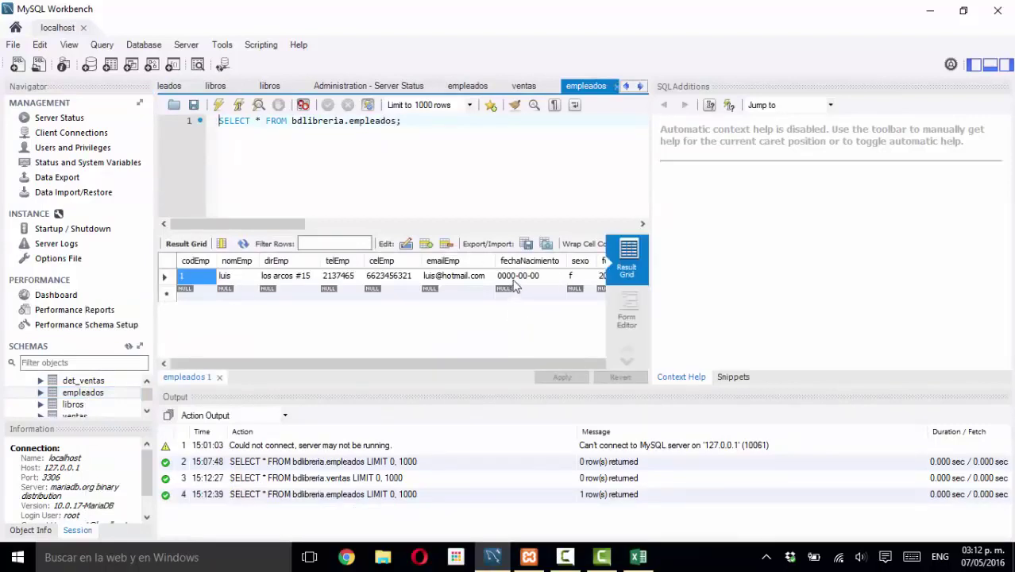
- Inspect the saved row's 0000-00-00 birth date and its auto-assigned codEmp 1
{"action": "left_click", "coordinate": [514, 284]}
{"action": "left_click", "coordinate": [515, 278]}
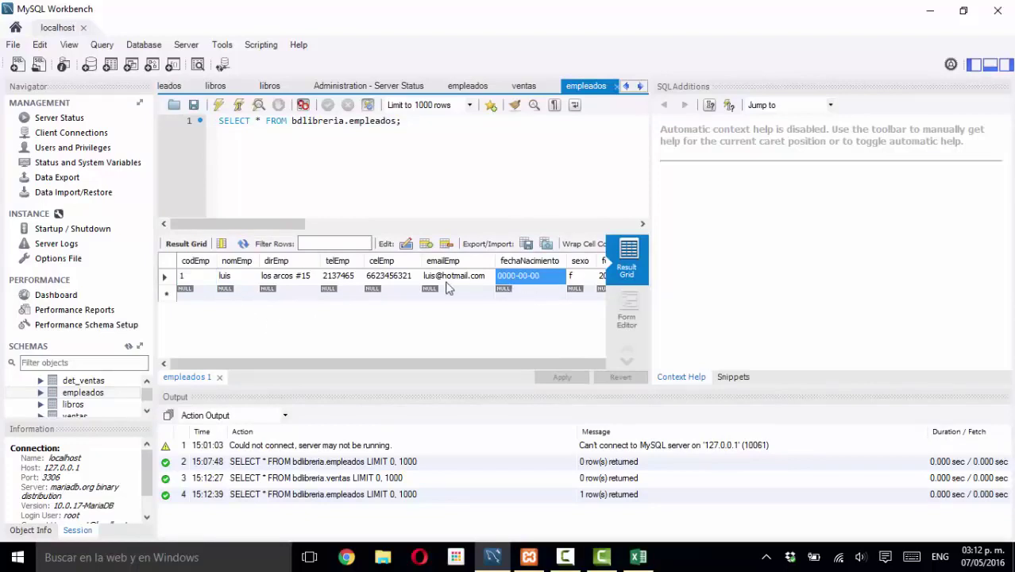
{"action": "left_click", "coordinate": [202, 281]}
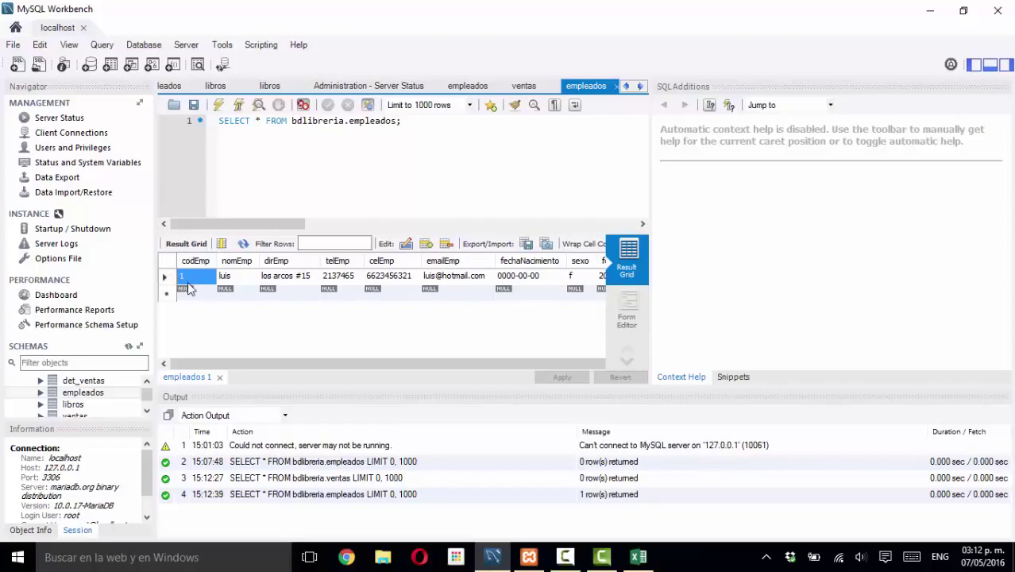
{"action": "left_click", "coordinate": [205, 294]}
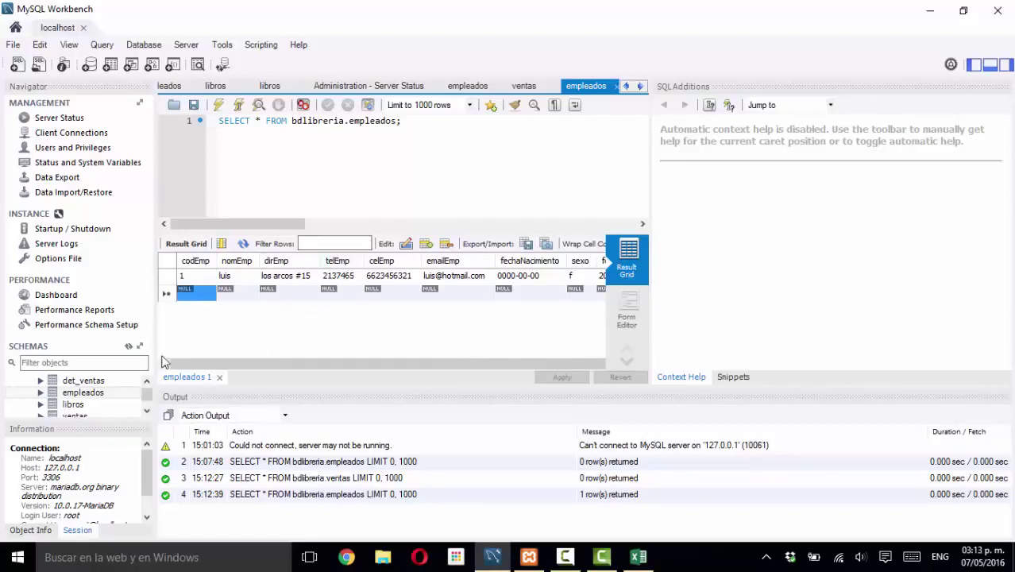
{"action": "left_click", "coordinate": [70, 392]}
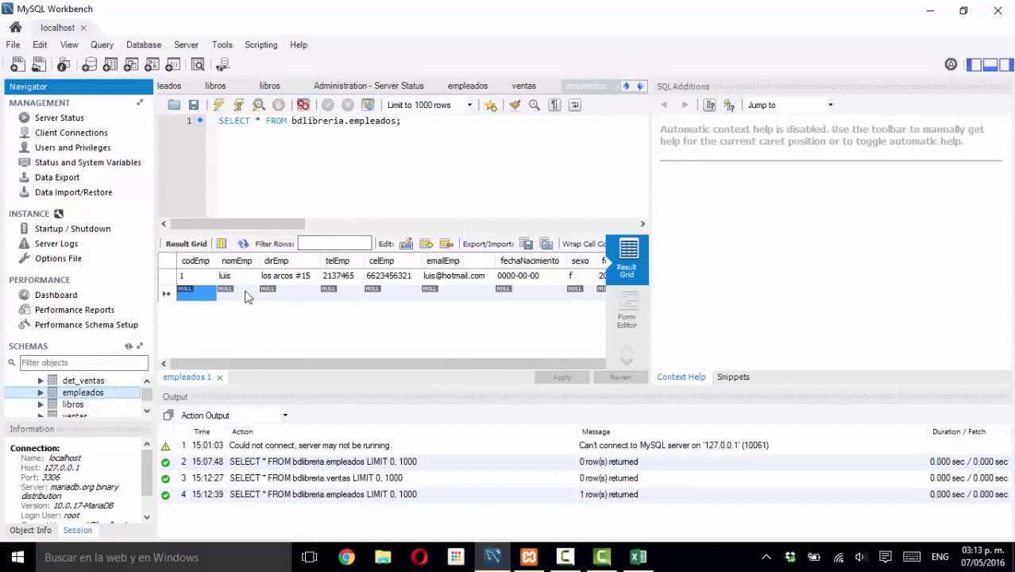
- Overwrite fechaNacimiento with 1999-12-05 and change the sexo cell to m
{"action": "left_click", "coordinate": [268, 278]}
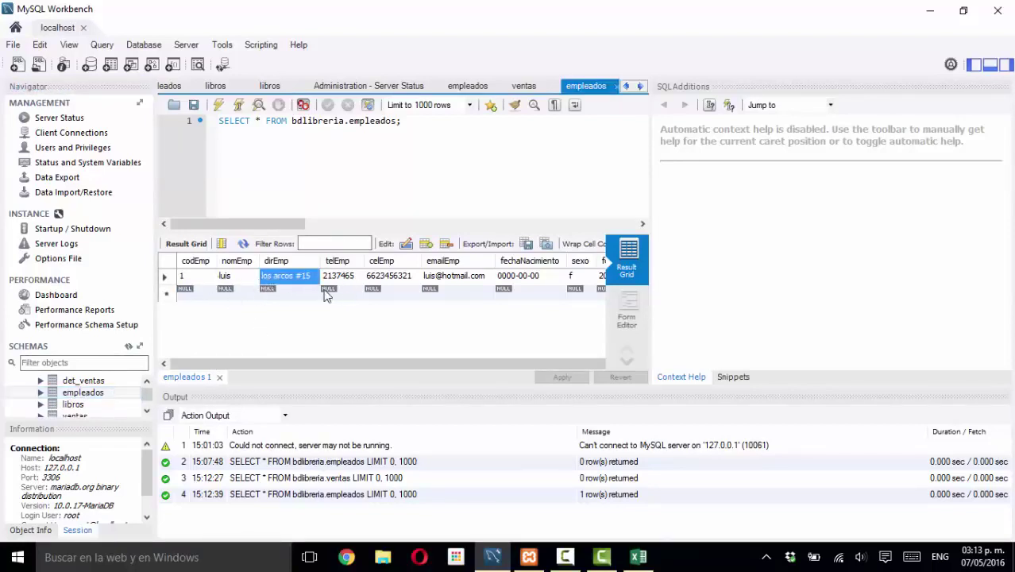
{"action": "left_click", "coordinate": [528, 278]}
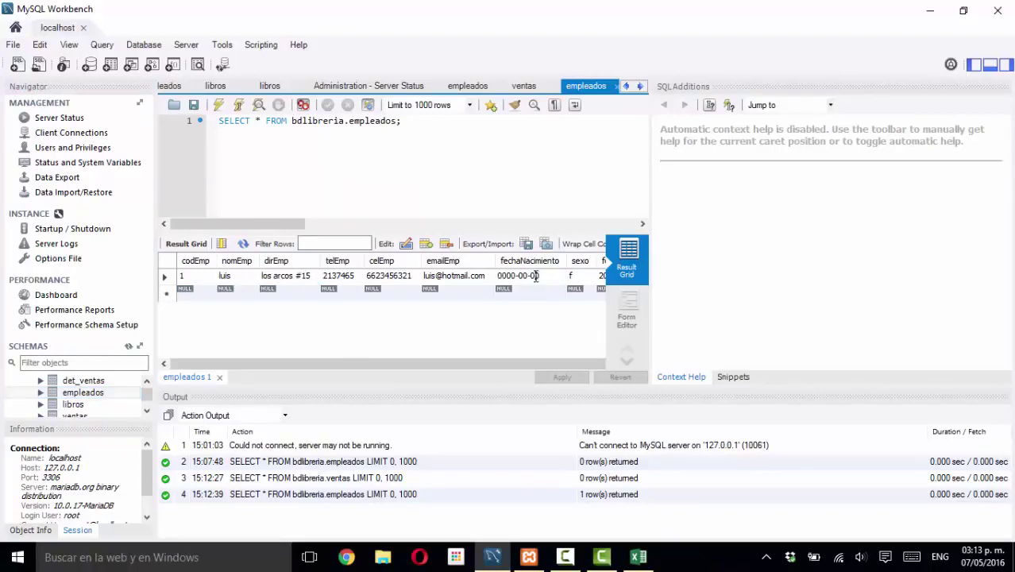
{"action": "left_click_drag", "start_coordinate": [543, 277], "coordinate": [489, 275]}
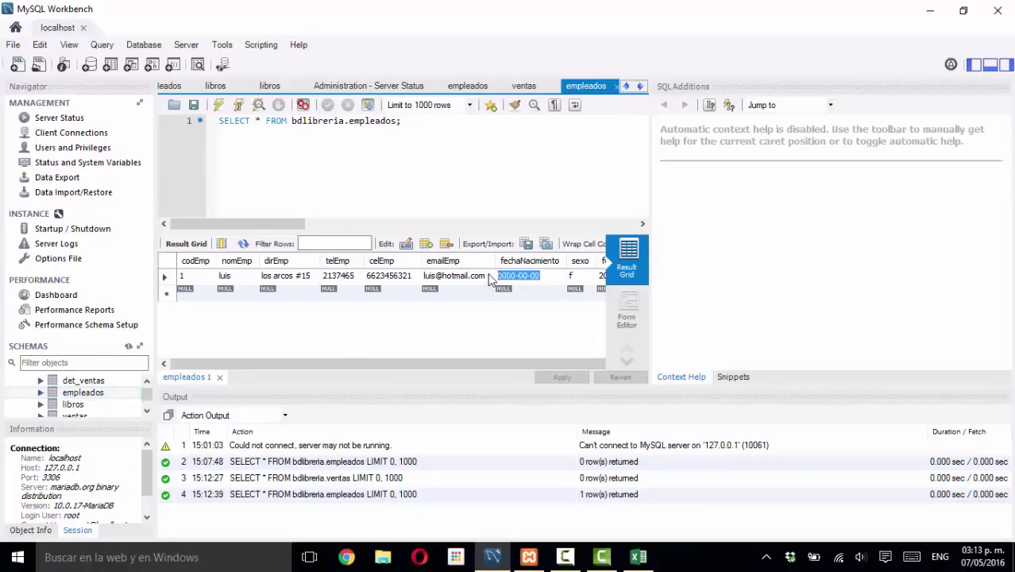
{"action": "type", "text": "1999-12-05"}
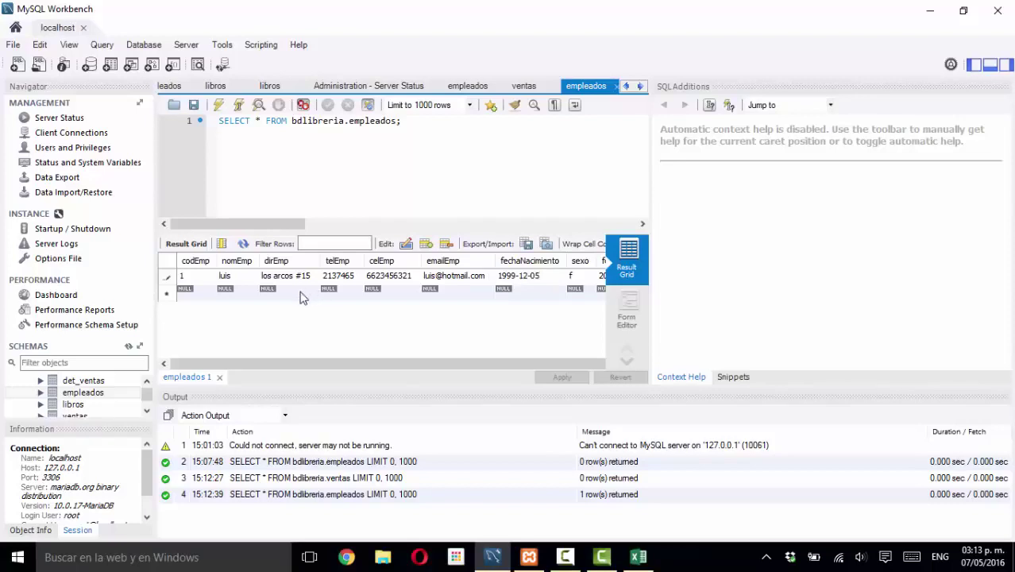
{"action": "double_click", "coordinate": [581, 278]}
{"action": "type", "text": "f"}
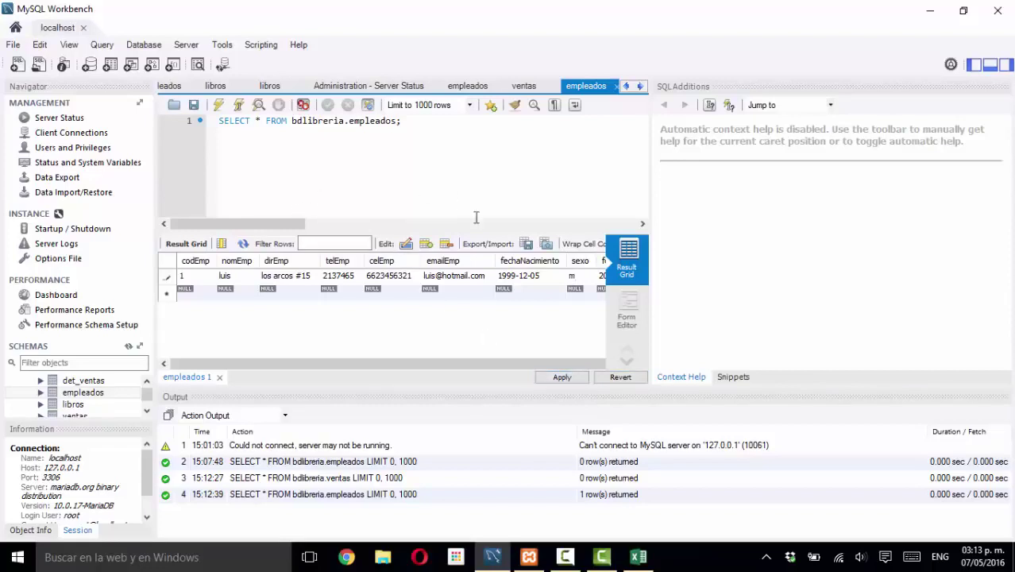
- Review the UPDATE setting birth date 1999-12-05 and sexo m for codEmp 1, and apply it
{"action": "left_click", "coordinate": [560, 378]}
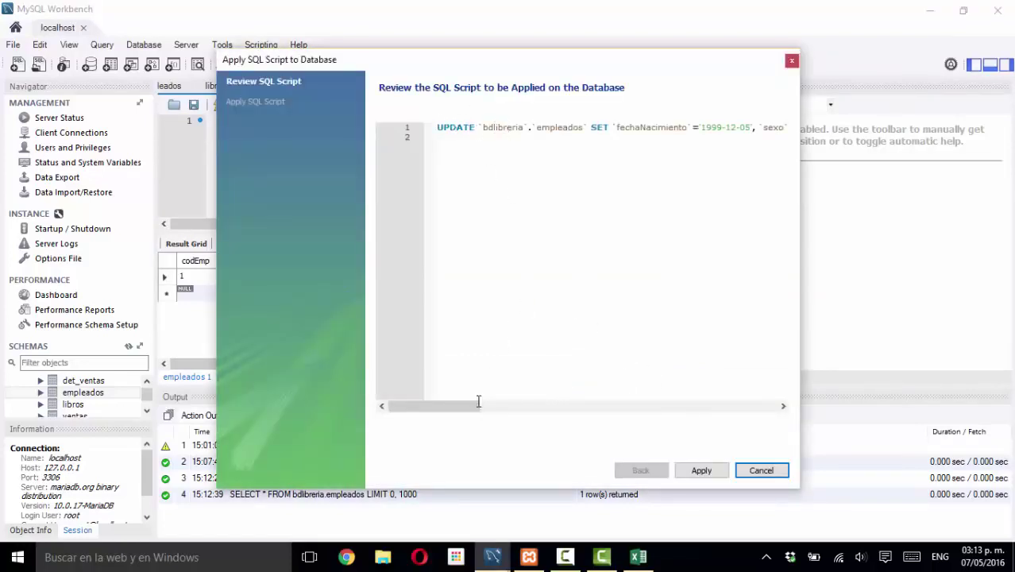
{"action": "left_click_drag", "start_coordinate": [478, 401], "coordinate": [504, 405]}
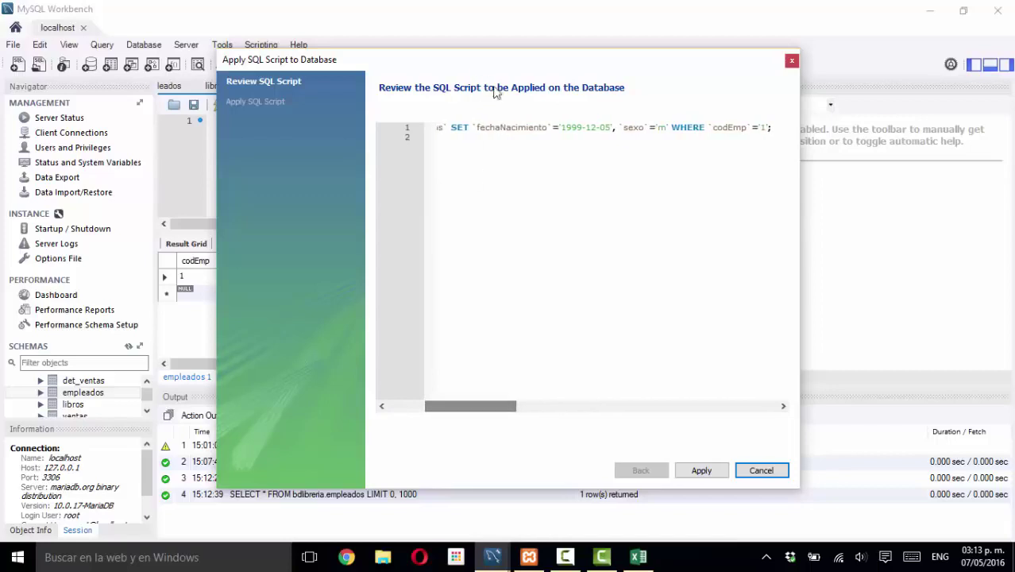
{"action": "left_click_drag", "start_coordinate": [573, 127], "coordinate": [606, 132]}
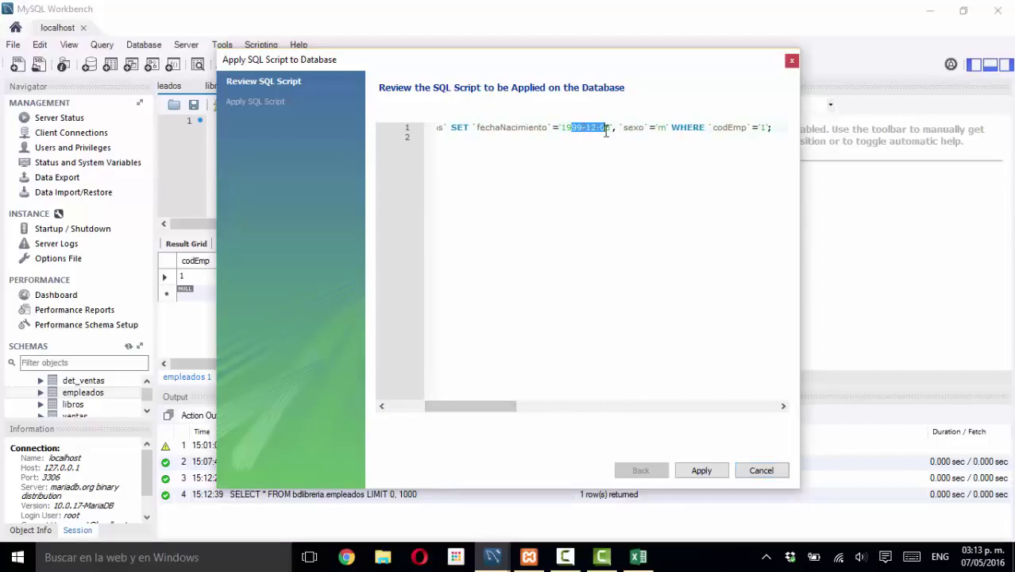
{"action": "left_click_drag", "start_coordinate": [493, 406], "coordinate": [532, 389]}
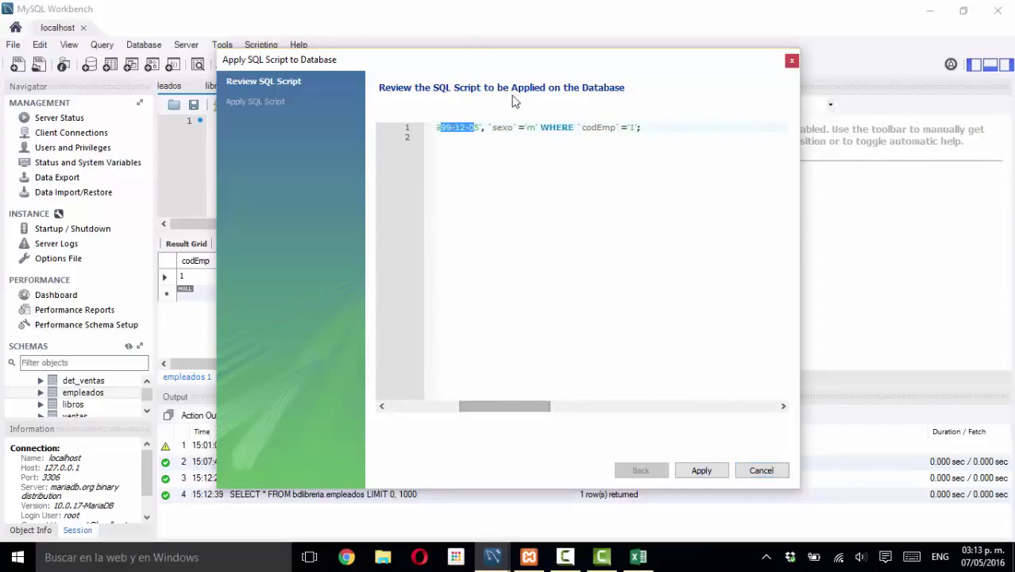
{"action": "left_click_drag", "start_coordinate": [541, 127], "coordinate": [562, 128]}
{"action": "left_click", "coordinate": [555, 127]}
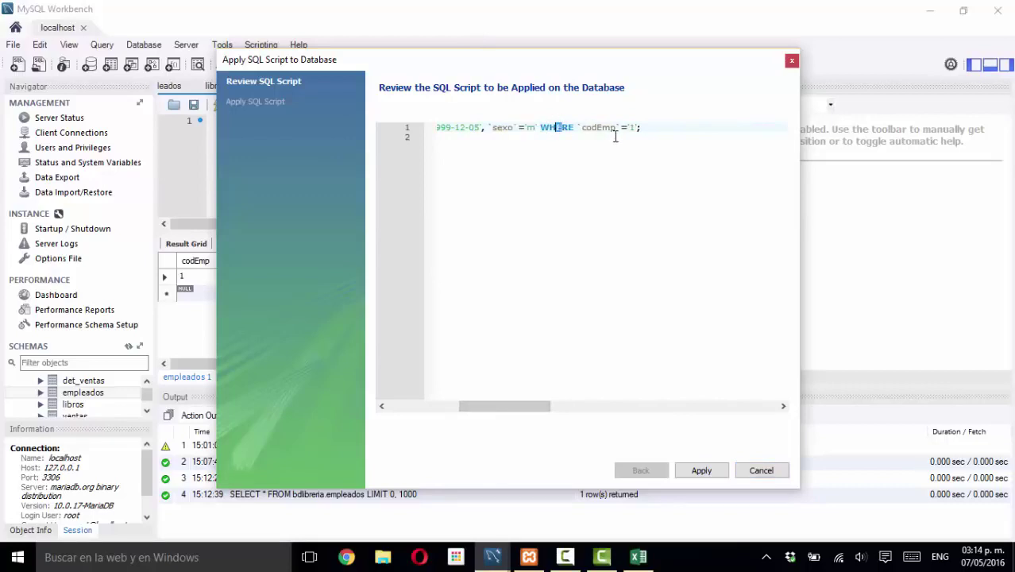
{"action": "mouse_move", "coordinate": [634, 128]}
{"action": "left_mouse_down"}
{"action": "mouse_move", "coordinate": [582, 129]}
{"action": "mouse_move", "coordinate": [633, 135]}
{"action": "left_mouse_up"}
{"action": "left_click", "coordinate": [702, 471]}
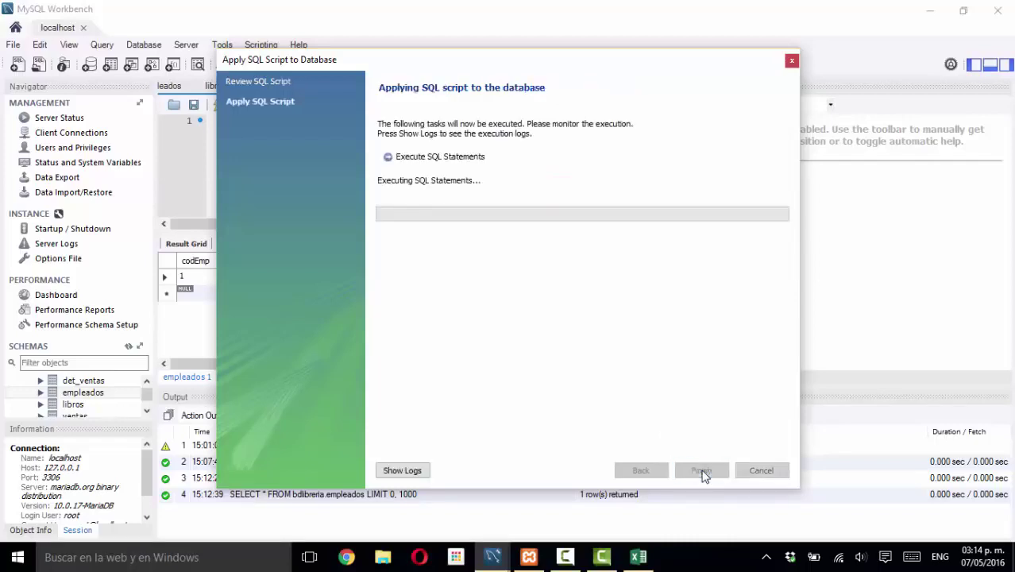
{"action": "left_click", "coordinate": [702, 471]}
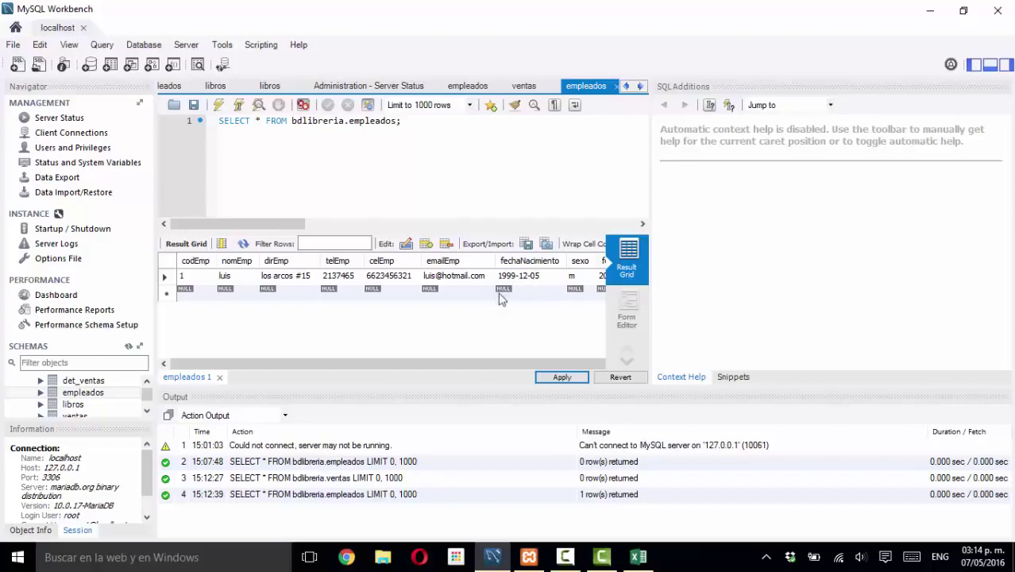
- Open the libros table rows with Select Rows - Limit 1000
{"action": "right_click", "coordinate": [100, 394]}
{"action": "left_click", "coordinate": [78, 404]}
{"action": "right_click", "coordinate": [78, 404]}
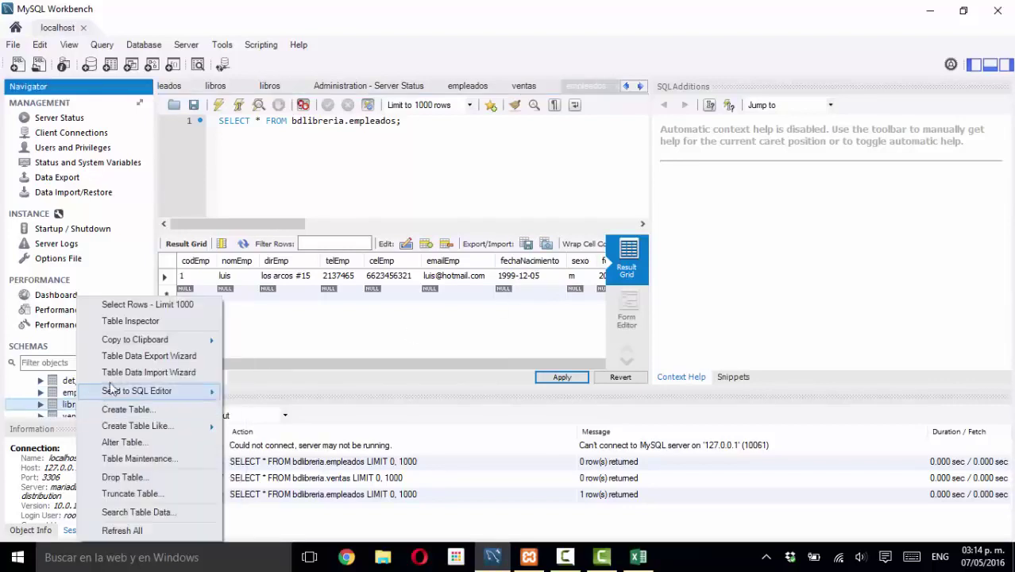
{"action": "left_click", "coordinate": [132, 306]}
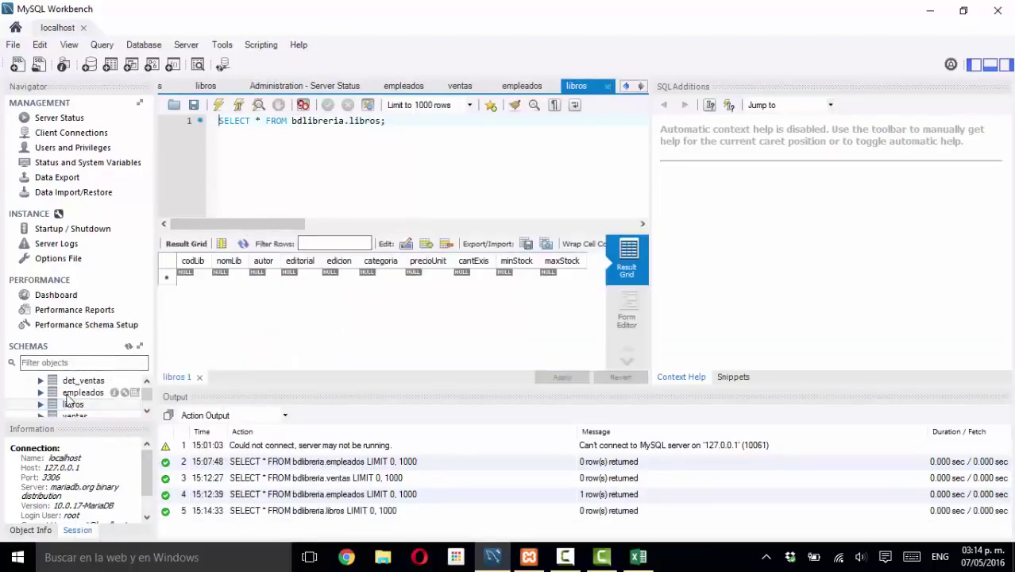
- Reload empleados rows in a new tab and check the saved 1999-12-05 birth date
{"action": "left_click", "coordinate": [73, 393]}
{"action": "right_click", "coordinate": [73, 393]}
{"action": "left_click", "coordinate": [137, 306]}
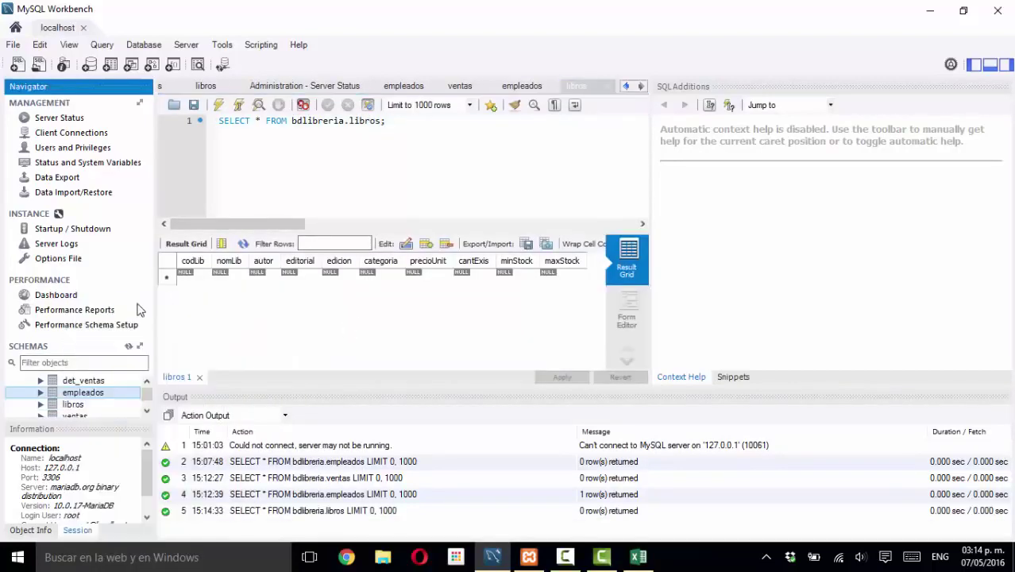
{"action": "left_click", "coordinate": [541, 276]}
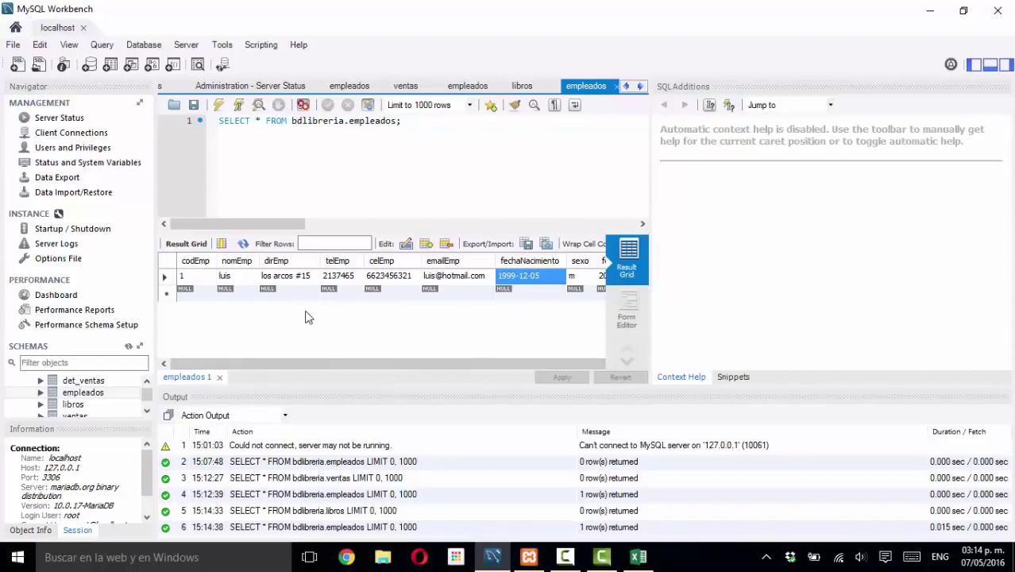
{"action": "left_click", "coordinate": [196, 292]}
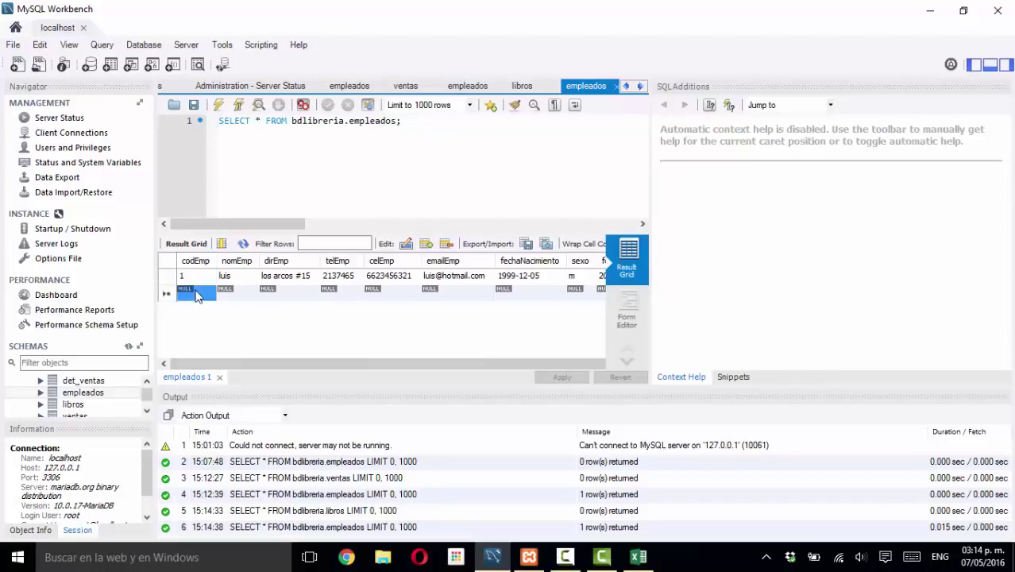
{"action": "left_click", "coordinate": [223, 294]}
{"action": "left_click", "coordinate": [223, 293]}
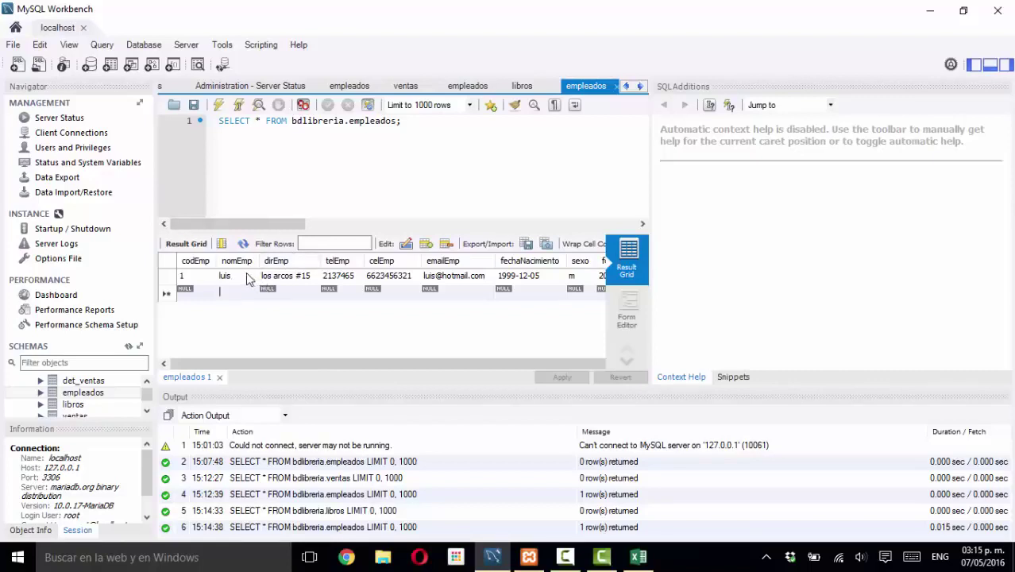
- Select the codEmp 1 row header and choose Delete Row(s) from its context menu
{"action": "left_click", "coordinate": [169, 277]}
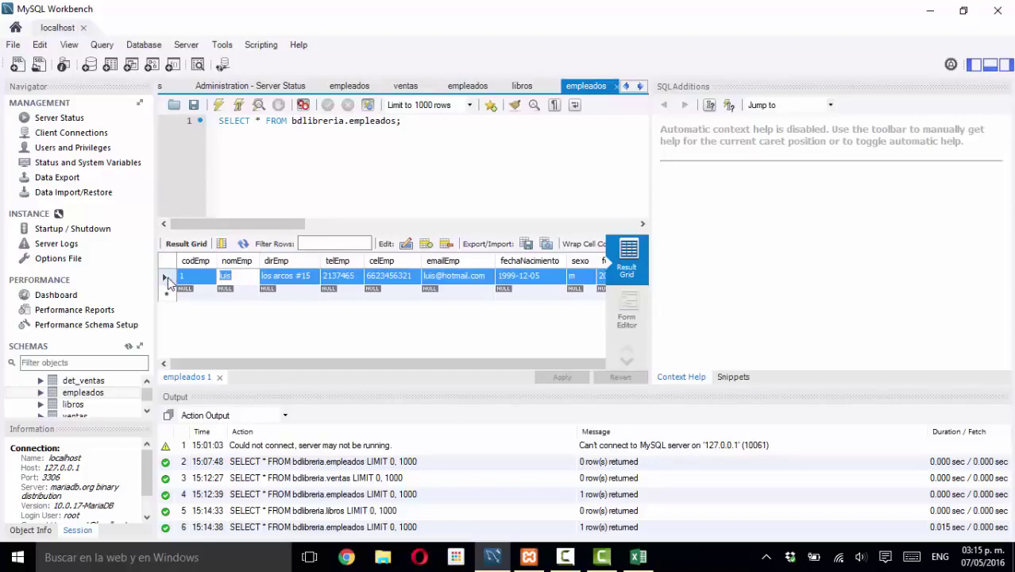
{"action": "right_click", "coordinate": [166, 276]}
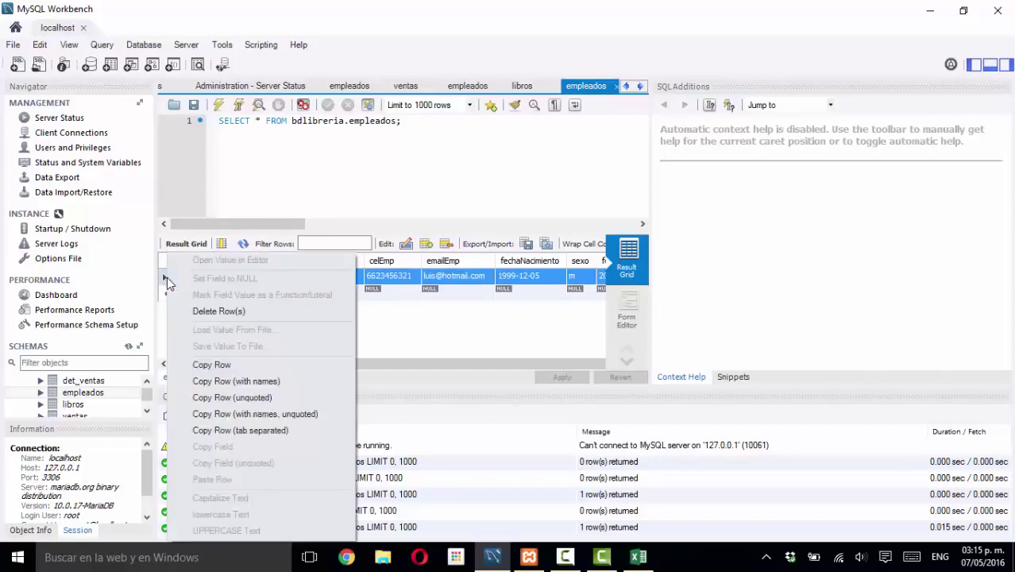
{"action": "left_click", "coordinate": [418, 326]}
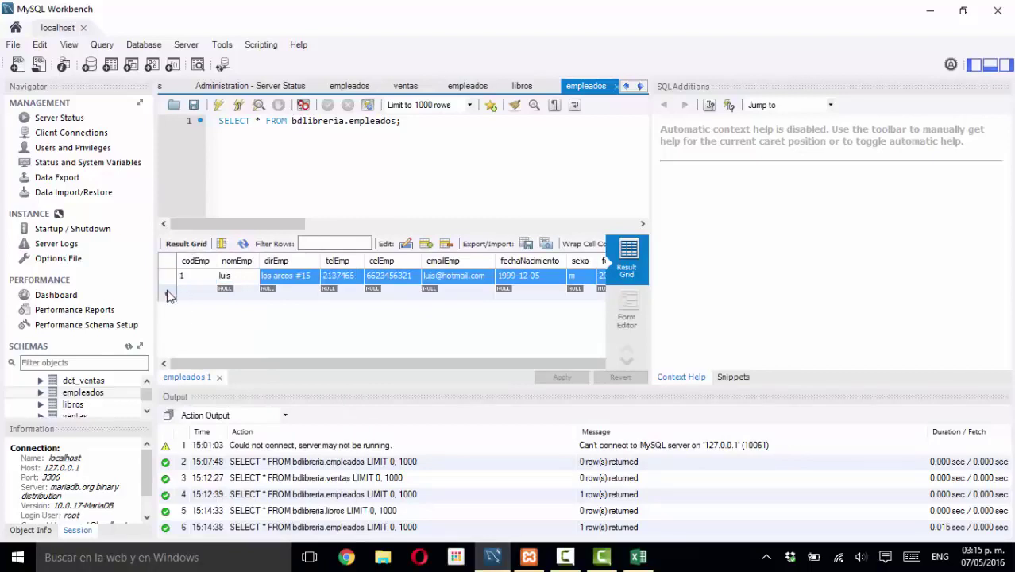
{"action": "left_click", "coordinate": [167, 277]}
{"action": "left_click", "coordinate": [168, 276]}
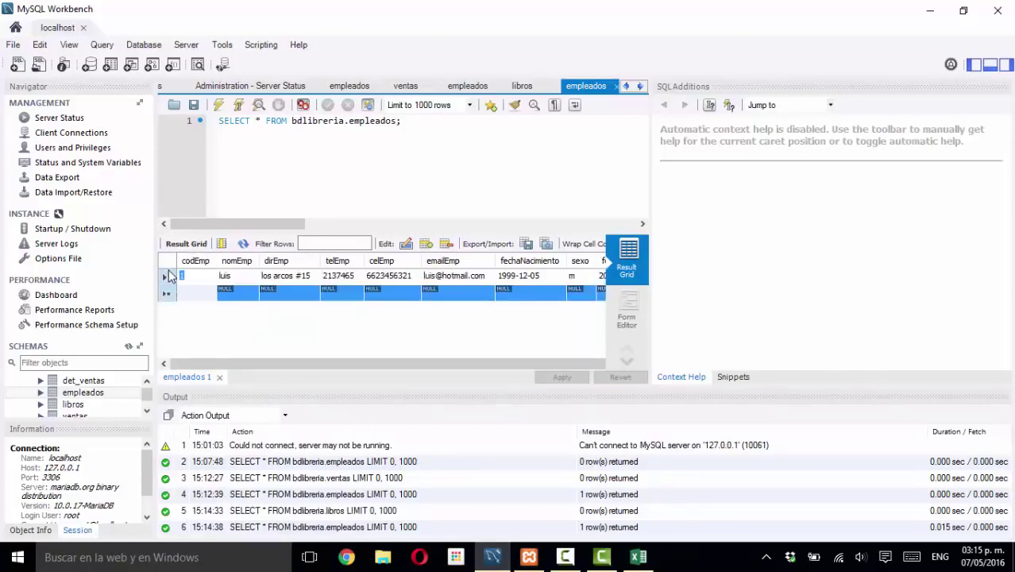
{"action": "left_click", "coordinate": [168, 277]}
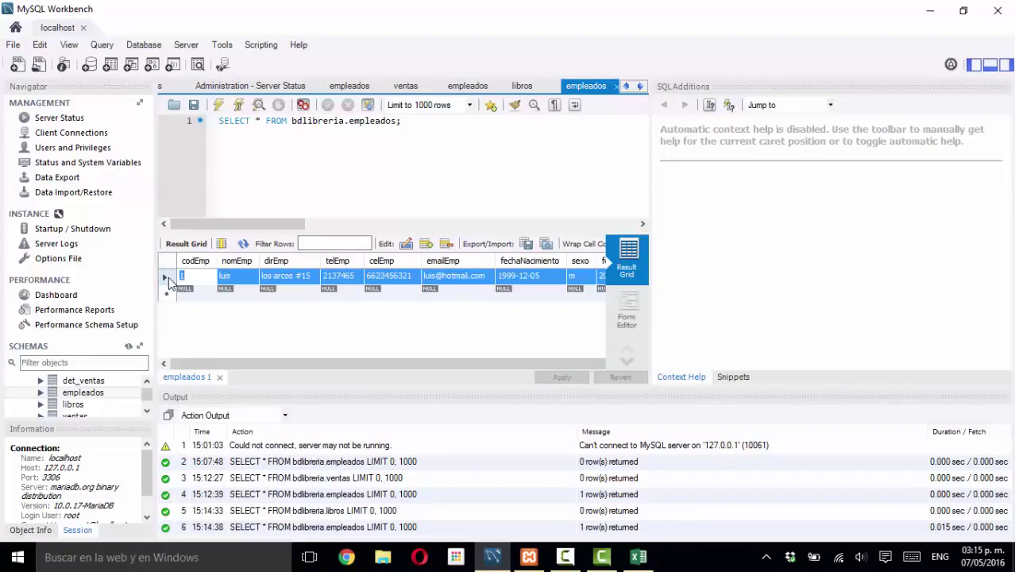
{"action": "right_click", "coordinate": [168, 276]}
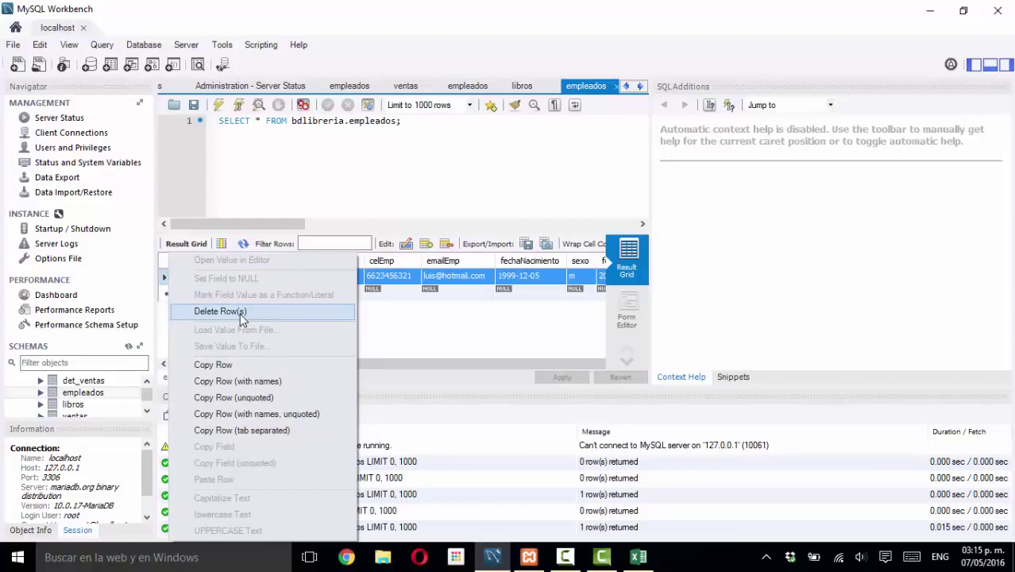
{"action": "left_click", "coordinate": [239, 313]}
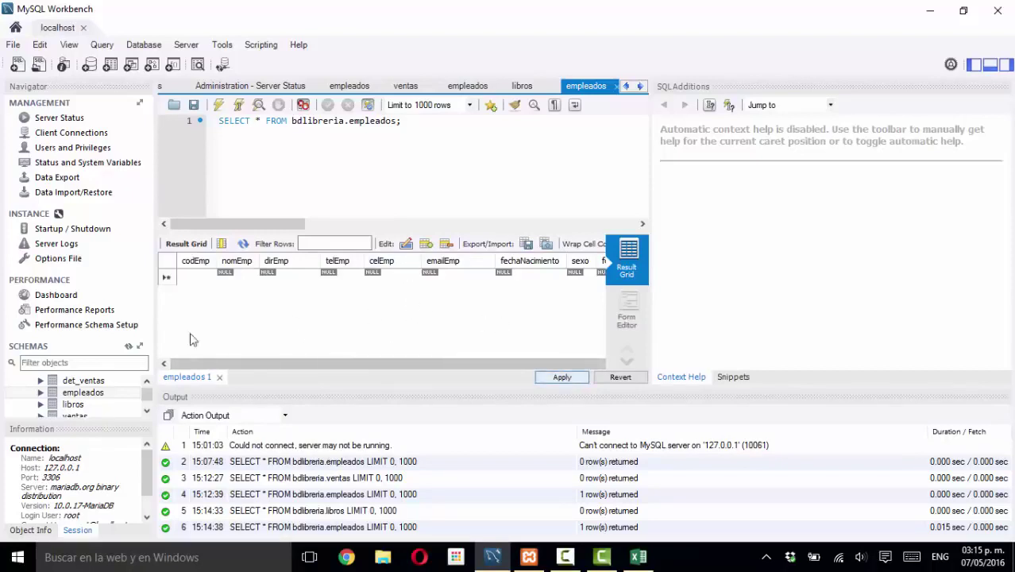
- Open the ventas and empleados tables in new tabs via Select Rows - Limit 1000
{"action": "left_click", "coordinate": [77, 417]}
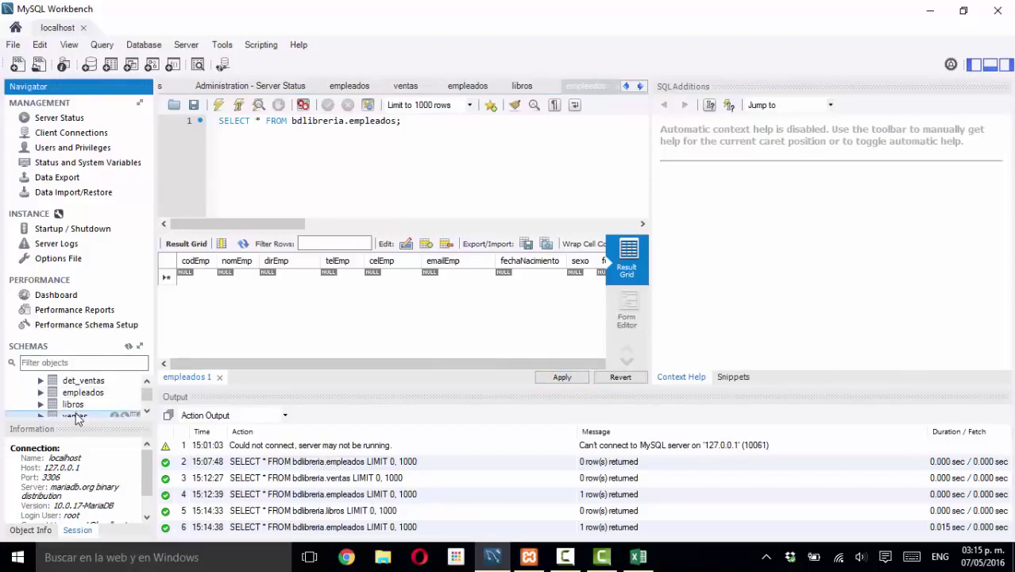
{"action": "right_click", "coordinate": [77, 417]}
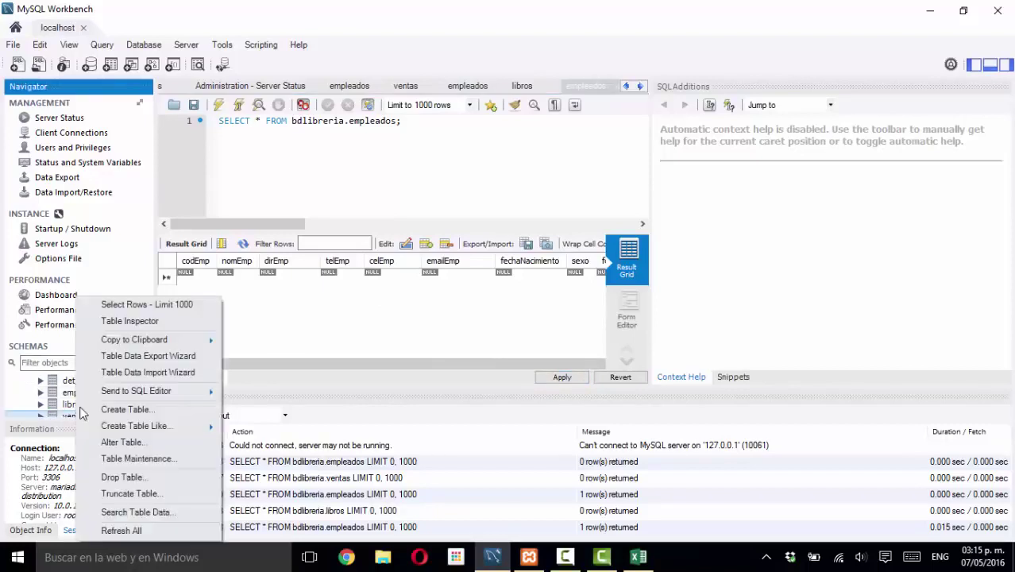
{"action": "left_click", "coordinate": [138, 306]}
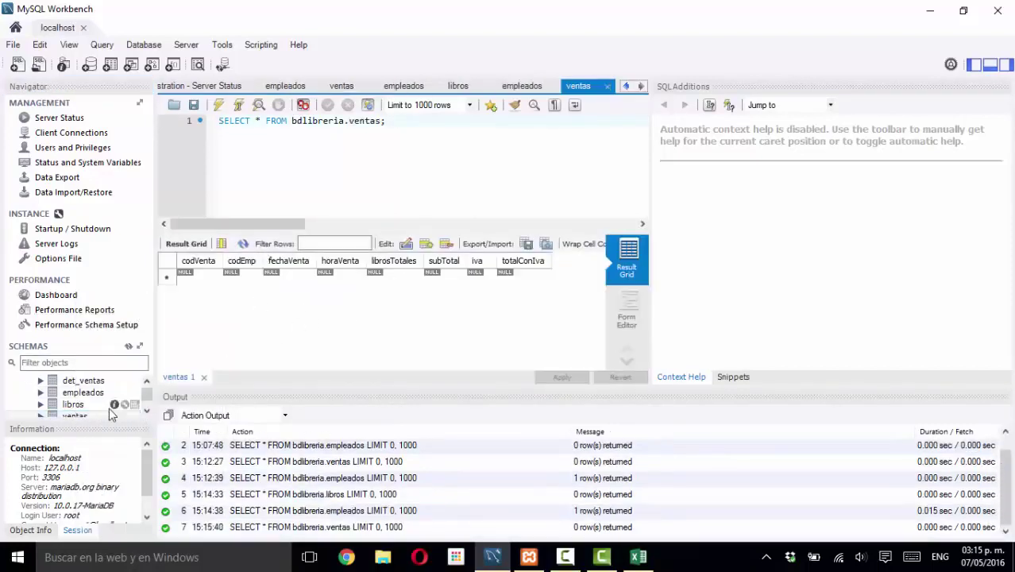
{"action": "right_click", "coordinate": [89, 397]}
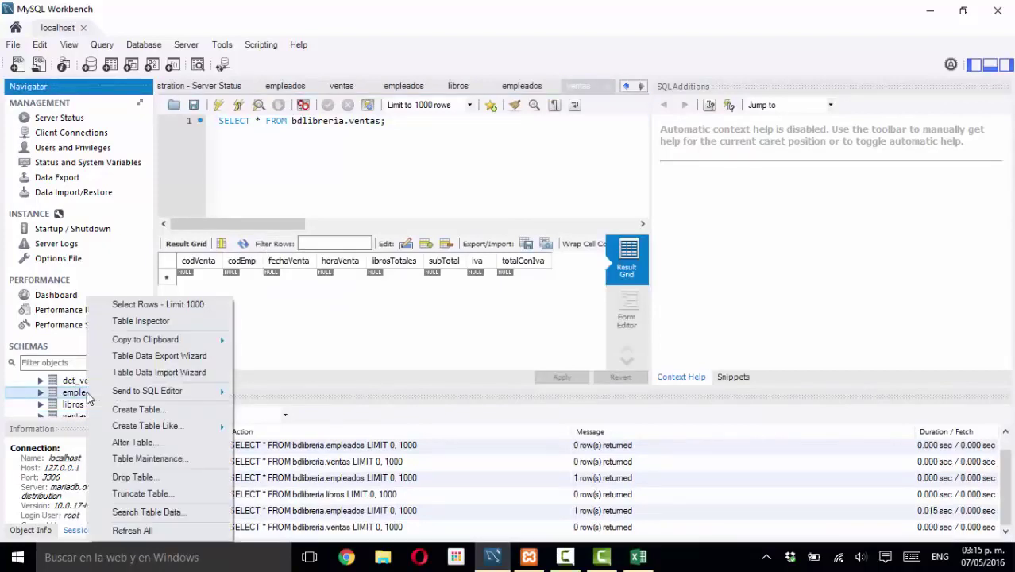
{"action": "left_click", "coordinate": [151, 307]}
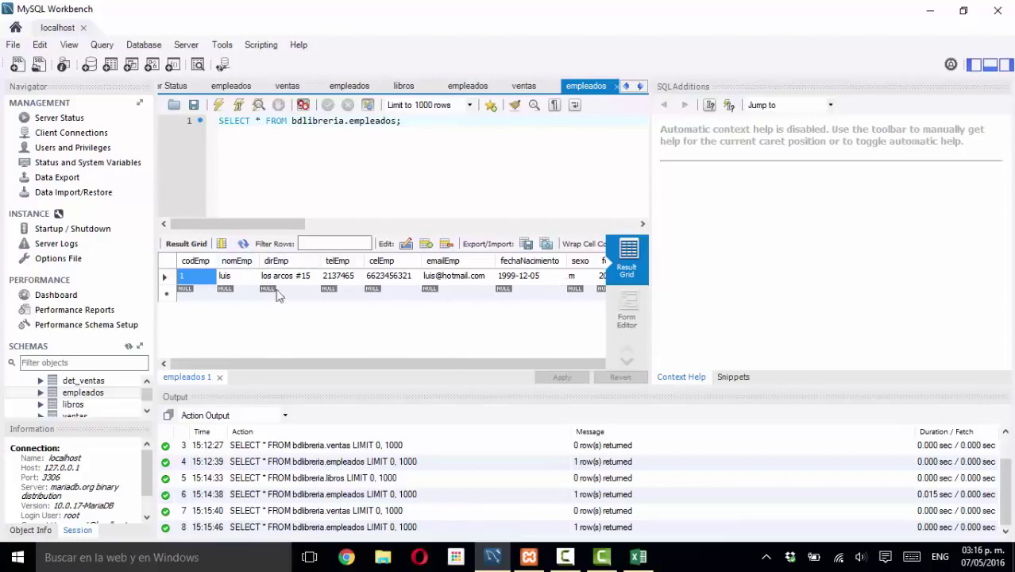
- Delete the codEmp 1 employee row from the empleados grid
{"action": "left_click", "coordinate": [167, 277]}
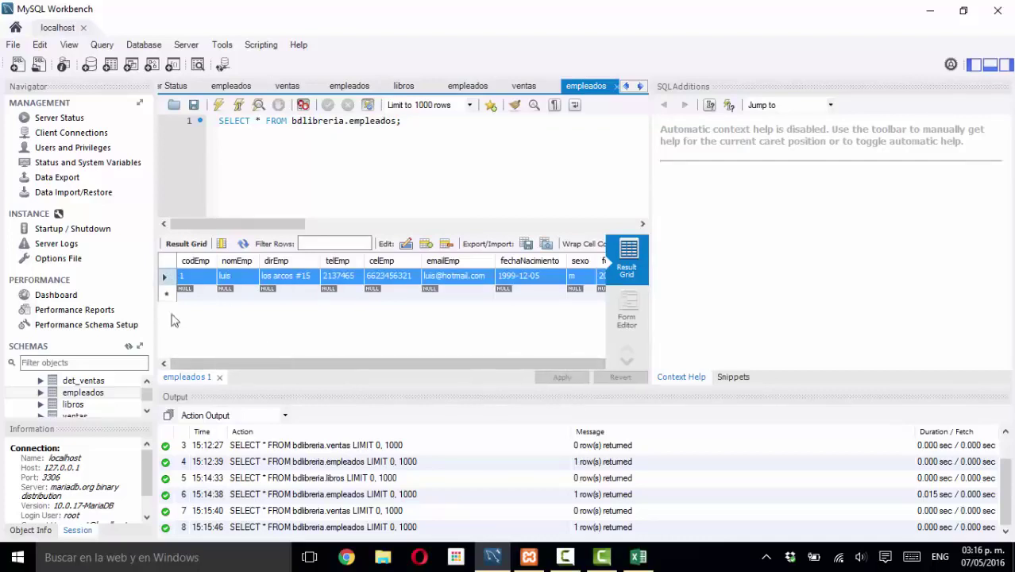
{"action": "right_click", "coordinate": [169, 273]}
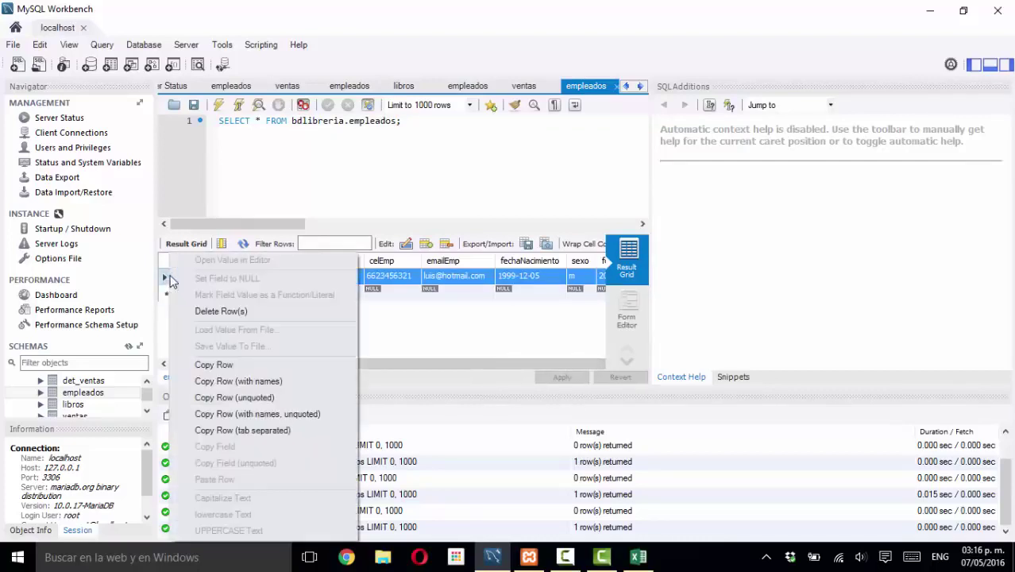
{"action": "left_click", "coordinate": [222, 310]}
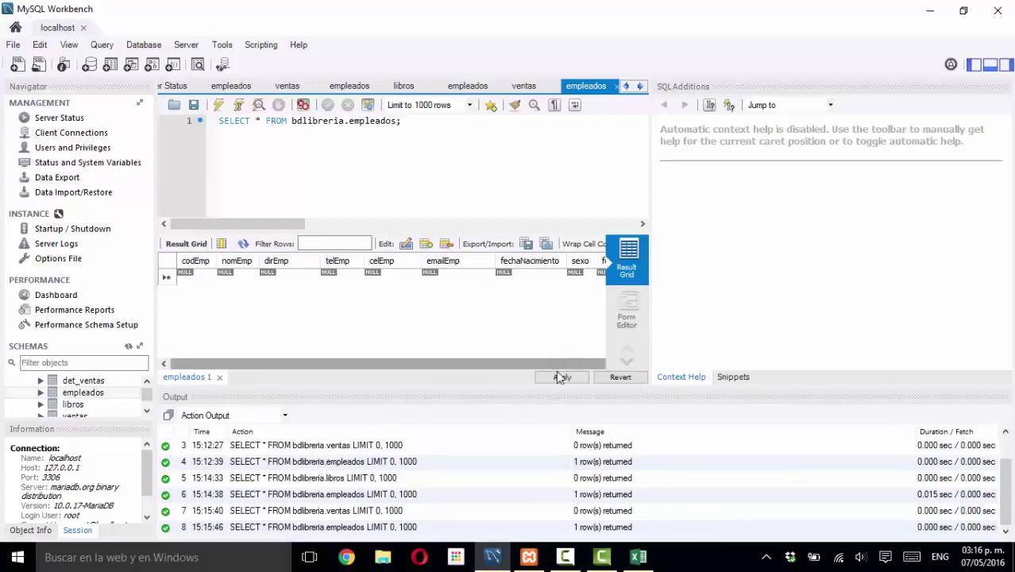
- Review and apply the DELETE FROM bdlibreria.empleados WHERE codEmp = 1 script
{"action": "left_click", "coordinate": [562, 377]}
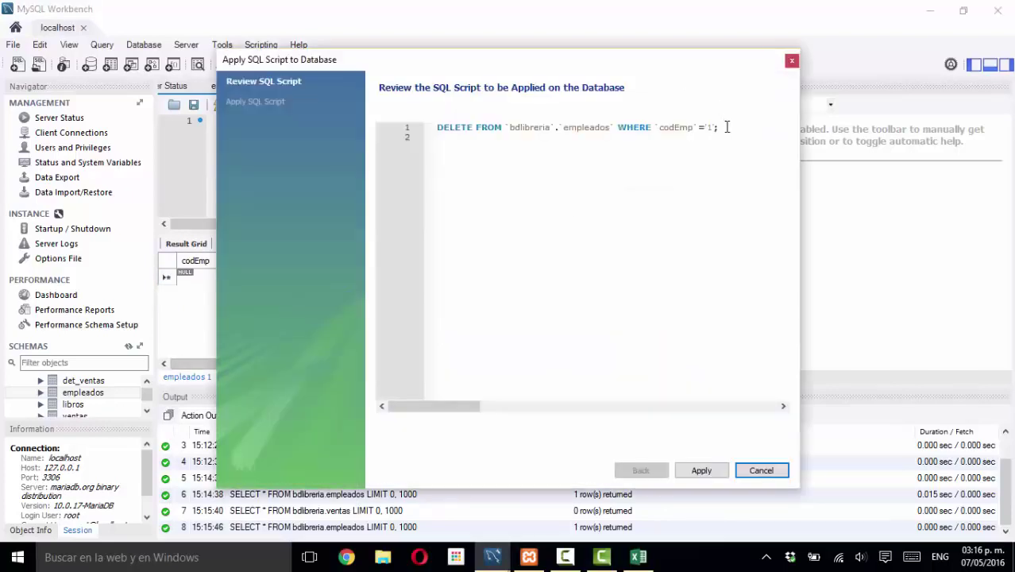
{"action": "left_click_drag", "start_coordinate": [724, 127], "coordinate": [504, 121]}
{"action": "left_click", "coordinate": [452, 130]}
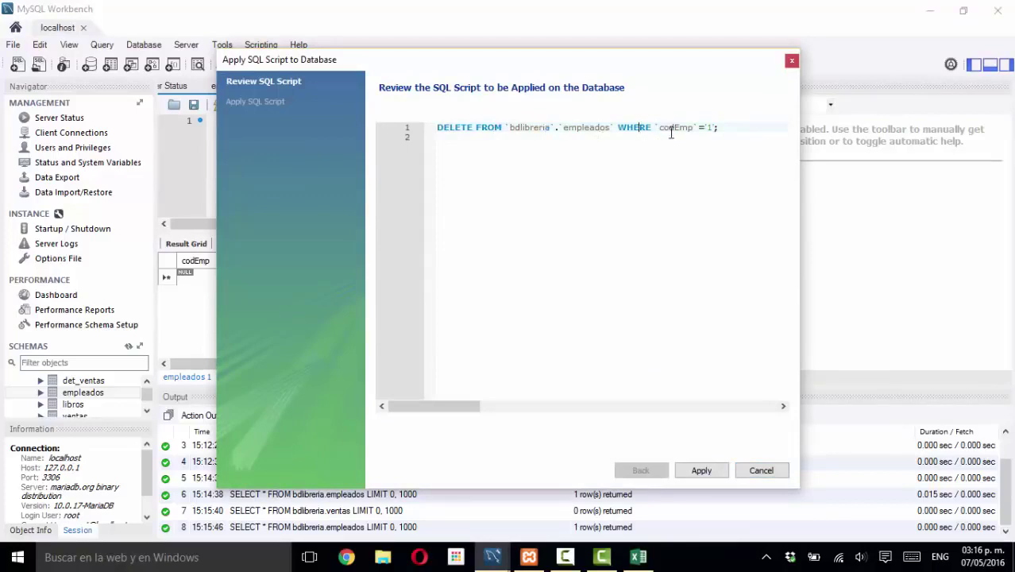
{"action": "left_click", "coordinate": [700, 471]}
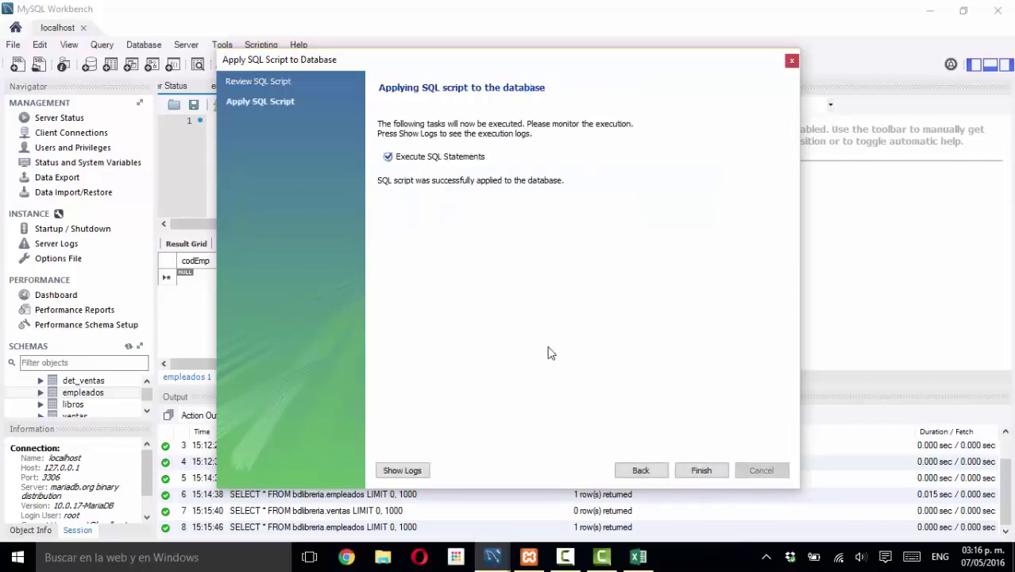
{"action": "left_click", "coordinate": [701, 470]}
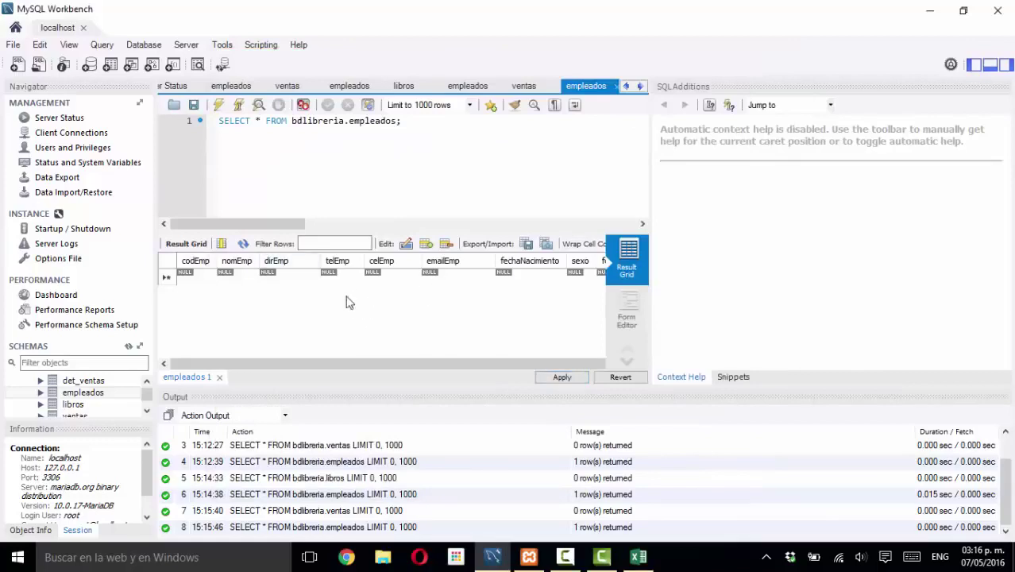
- Open the ventas rows, then requery empleados to confirm the employee row is gone
{"action": "right_click", "coordinate": [74, 415]}
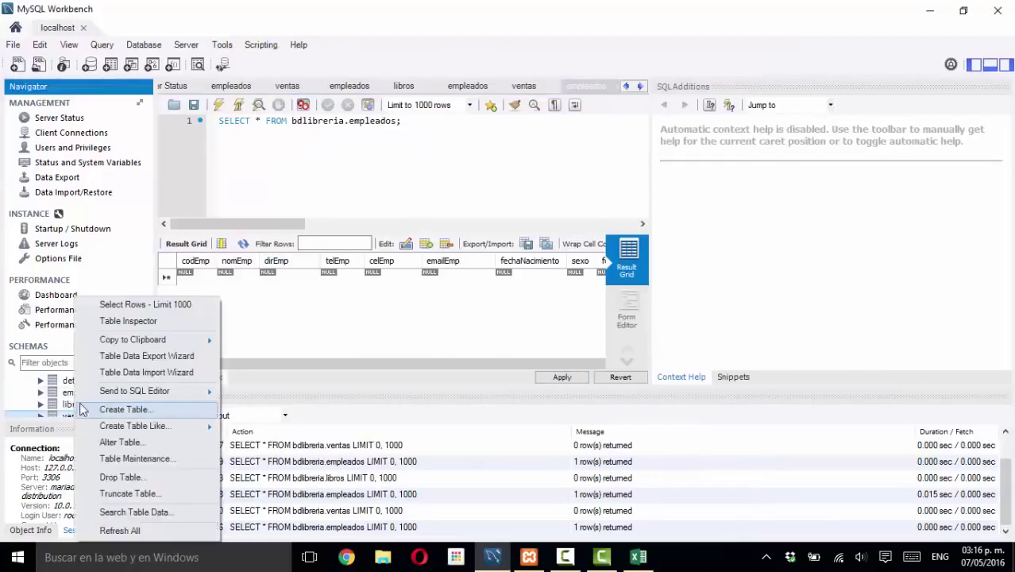
{"action": "left_click", "coordinate": [131, 304]}
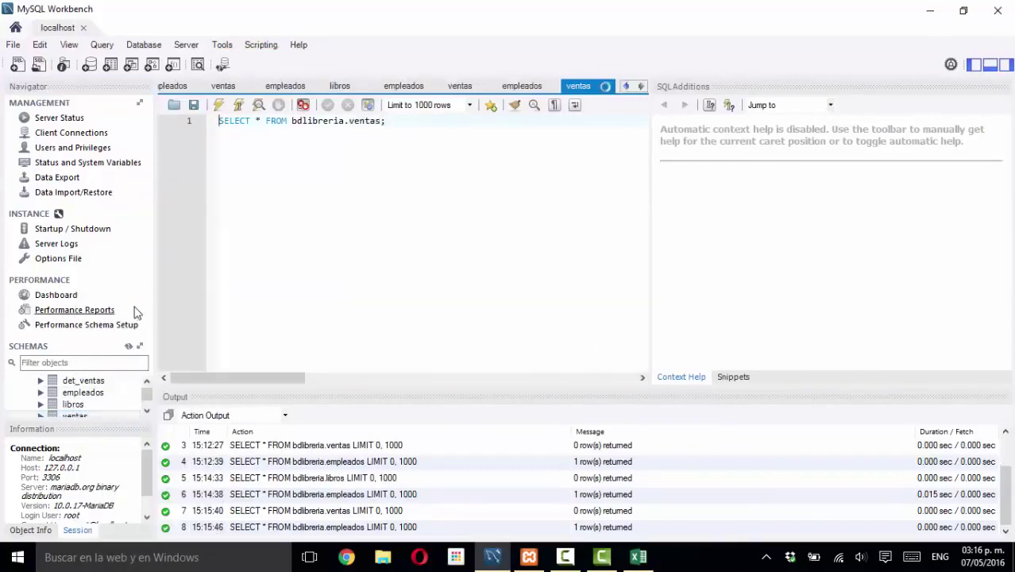
{"action": "right_click", "coordinate": [93, 393]}
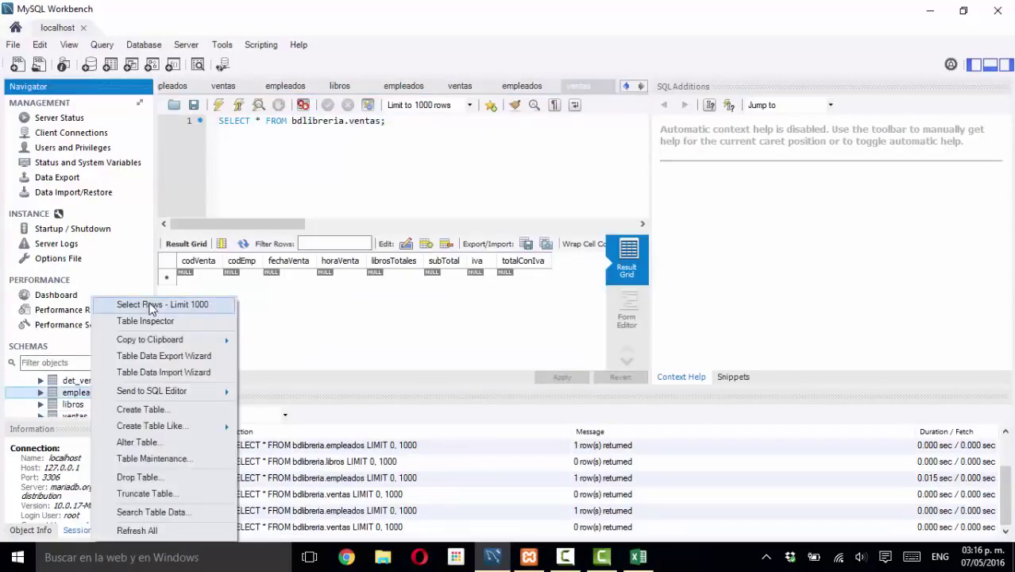
{"action": "left_click", "coordinate": [151, 309]}
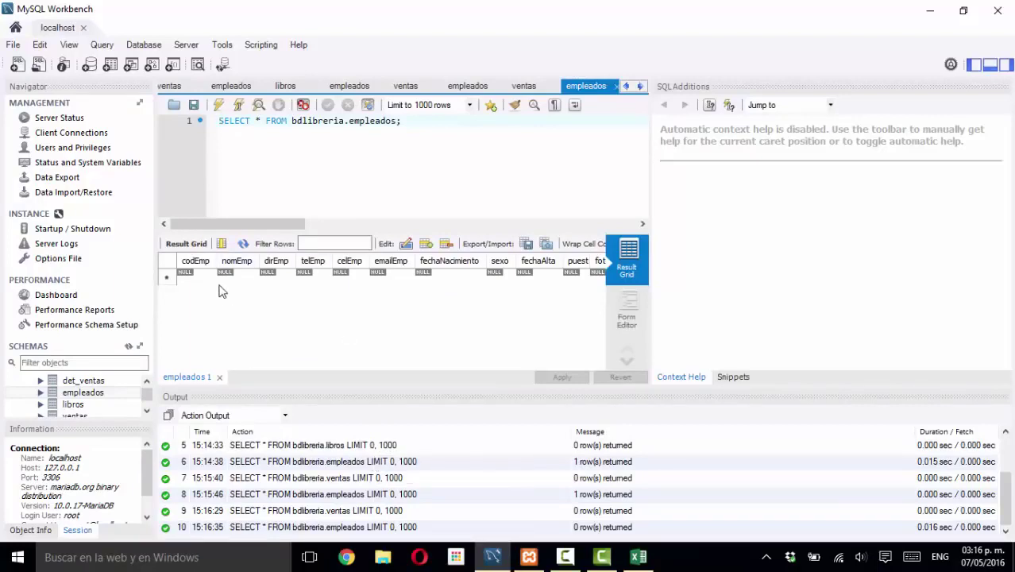
- Reopen the ventas table with Select Rows in a fresh tab, returning 0 rows
{"action": "left_click", "coordinate": [84, 394]}
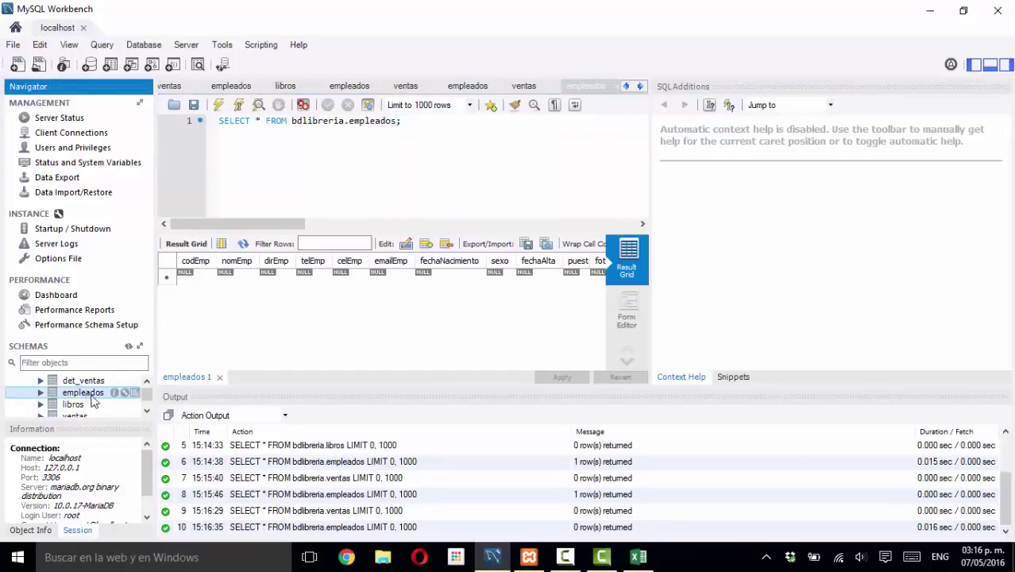
{"action": "left_click", "coordinate": [86, 404]}
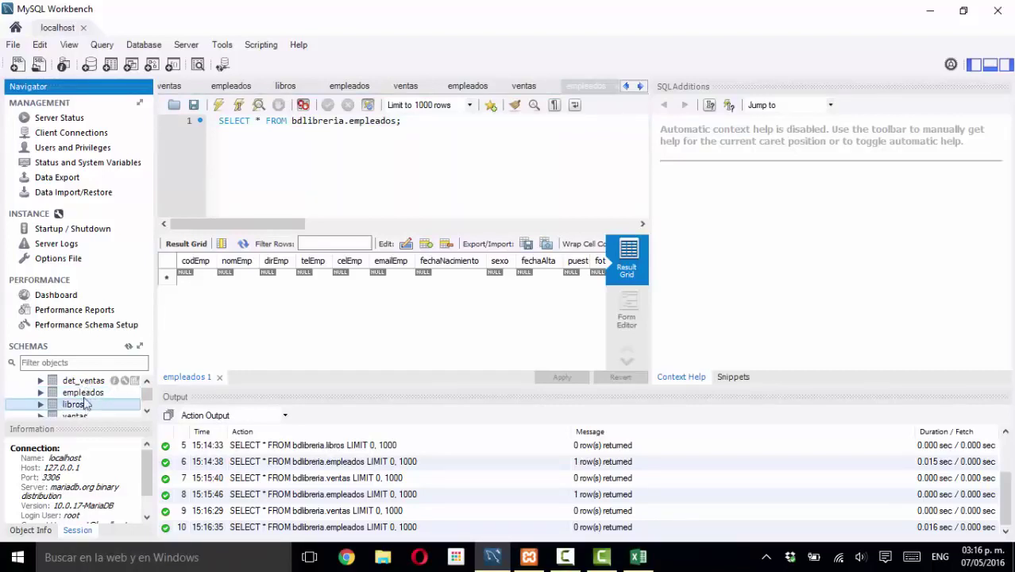
{"action": "left_click", "coordinate": [83, 415]}
{"action": "right_click", "coordinate": [82, 416]}
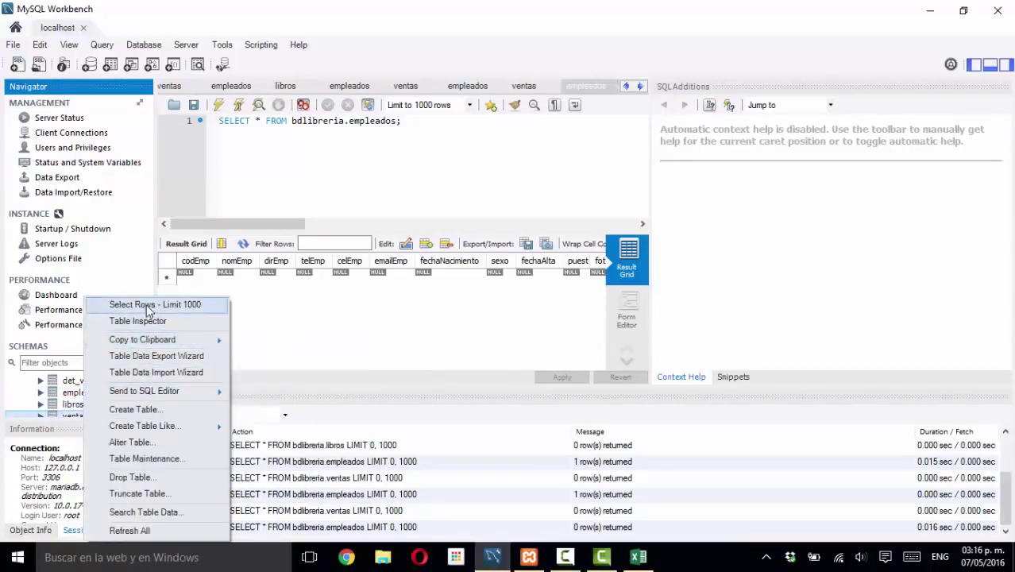
{"action": "left_click", "coordinate": [146, 304]}
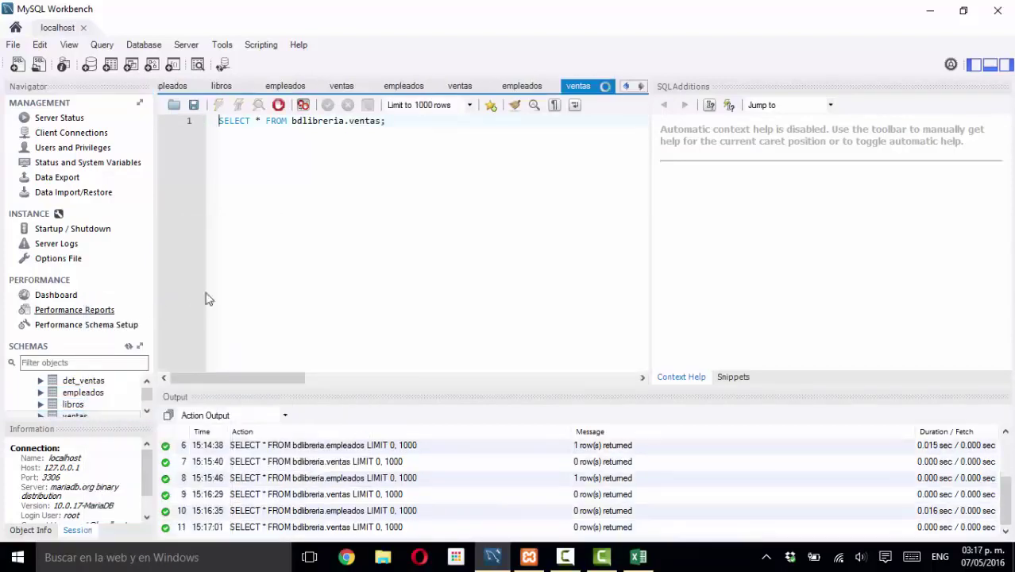
- Put the codEmp cell of the empty new ventas row into edit mode
{"action": "left_click", "coordinate": [253, 274]}
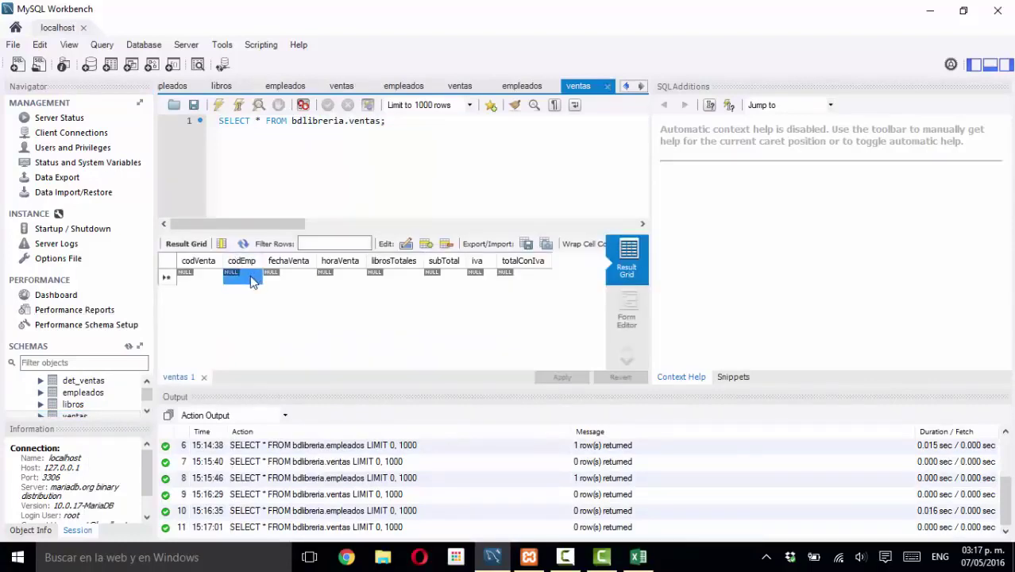
{"action": "double_click", "coordinate": [250, 275]}
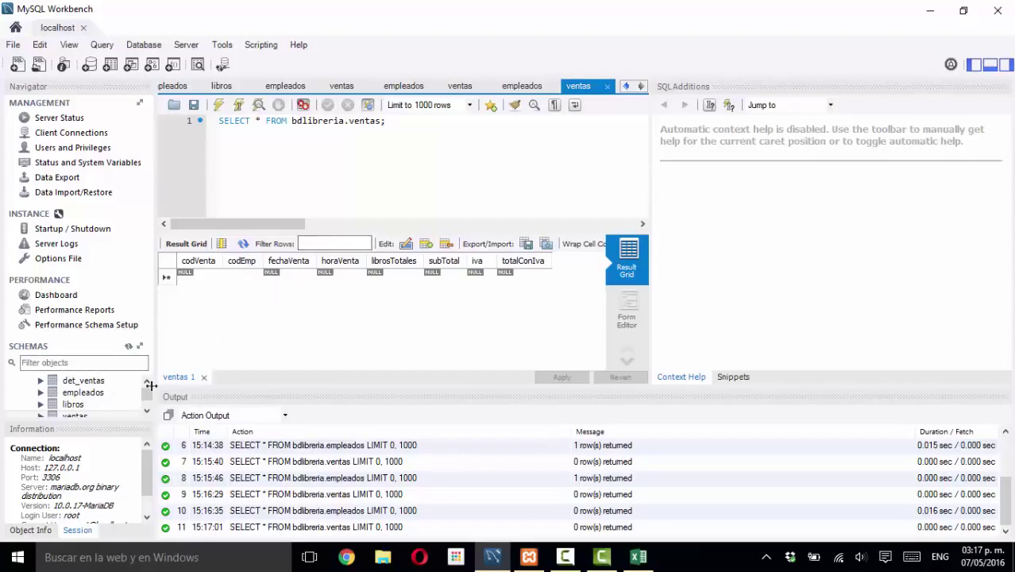
{"action": "left_click", "coordinate": [88, 396]}
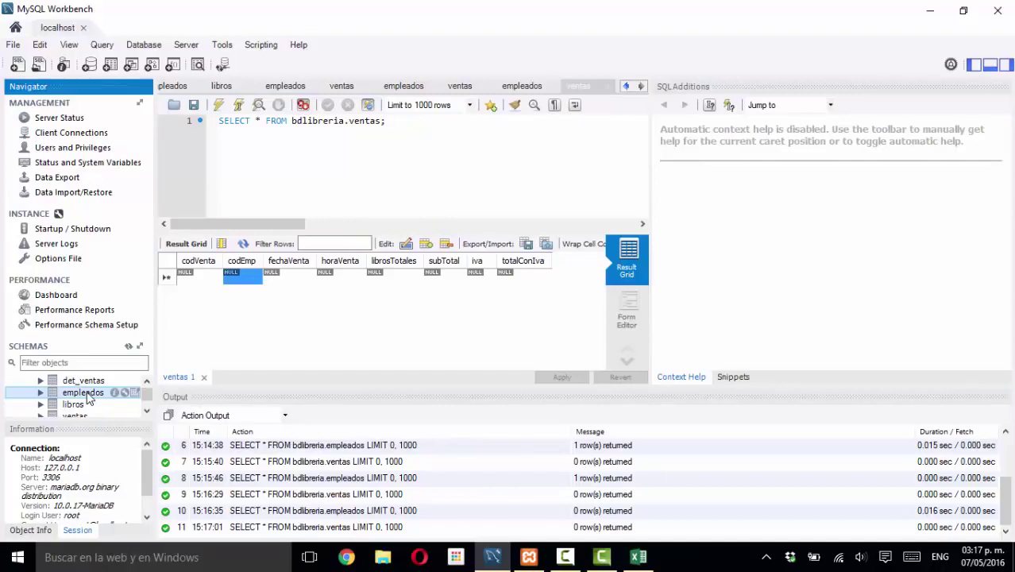
{"action": "left_click", "coordinate": [243, 270]}
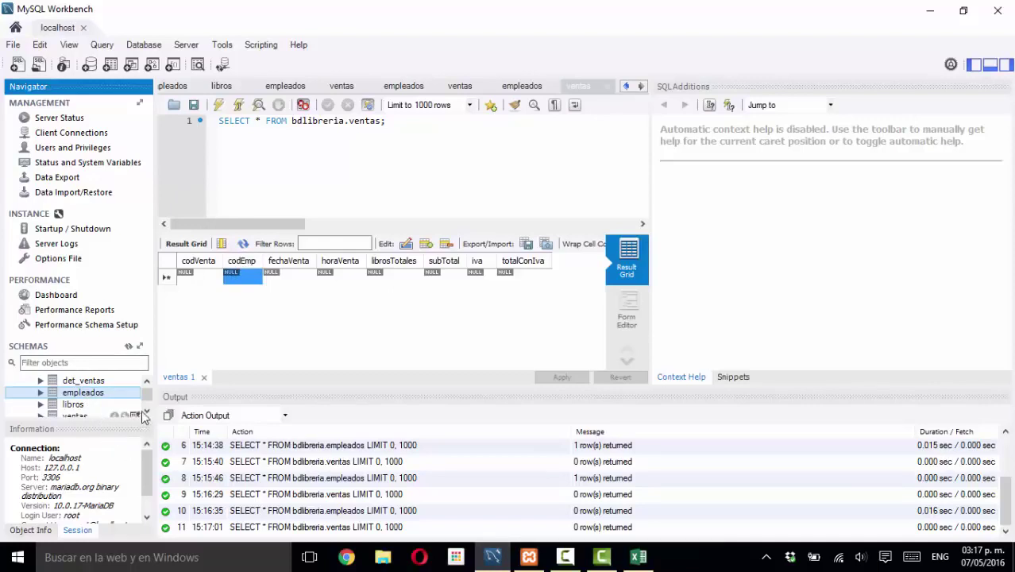
{"action": "left_click", "coordinate": [147, 410]}
{"action": "left_click", "coordinate": [78, 405]}
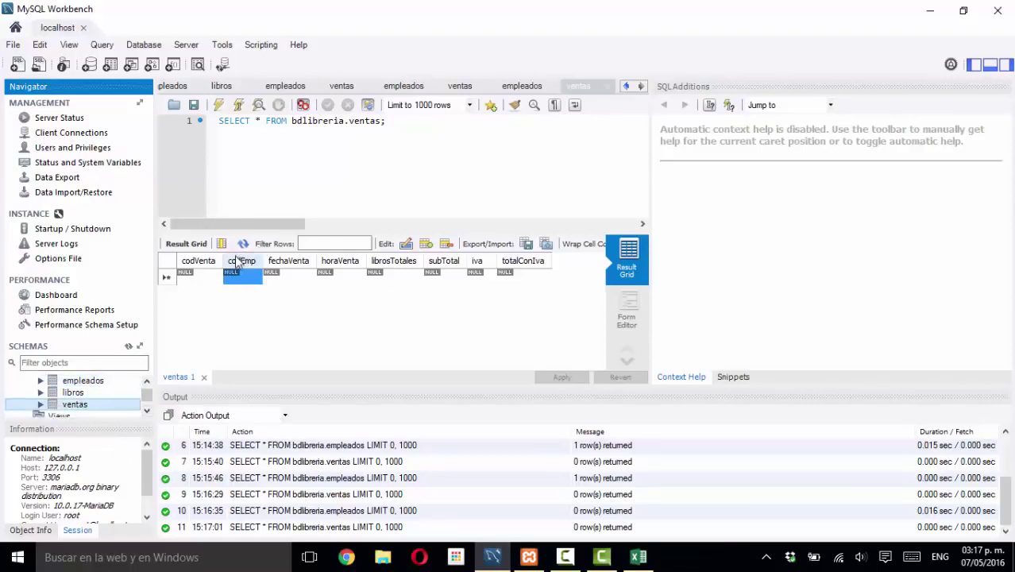
{"action": "mouse_move", "coordinate": [123, 383]}
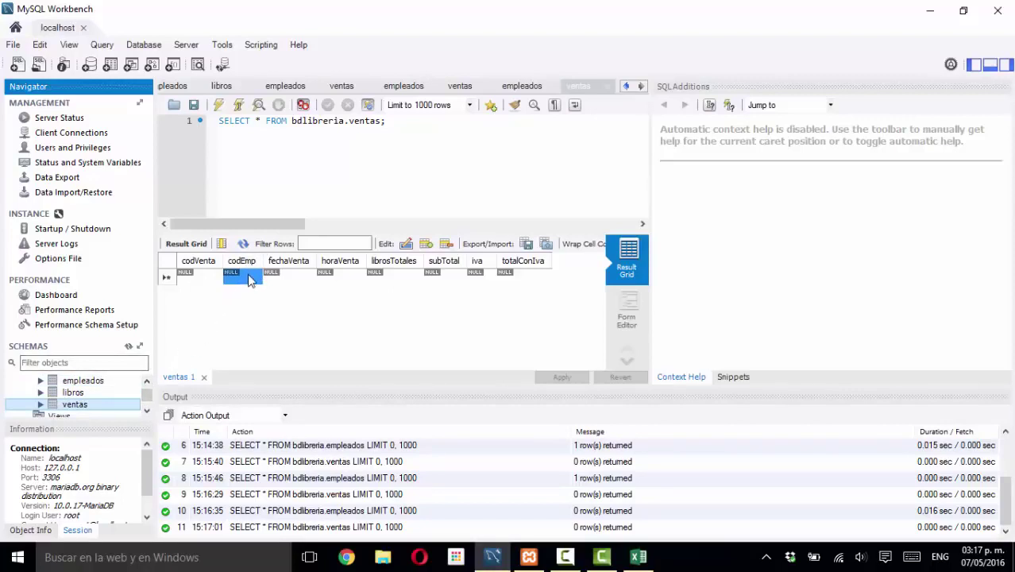
{"action": "left_click", "coordinate": [93, 383]}
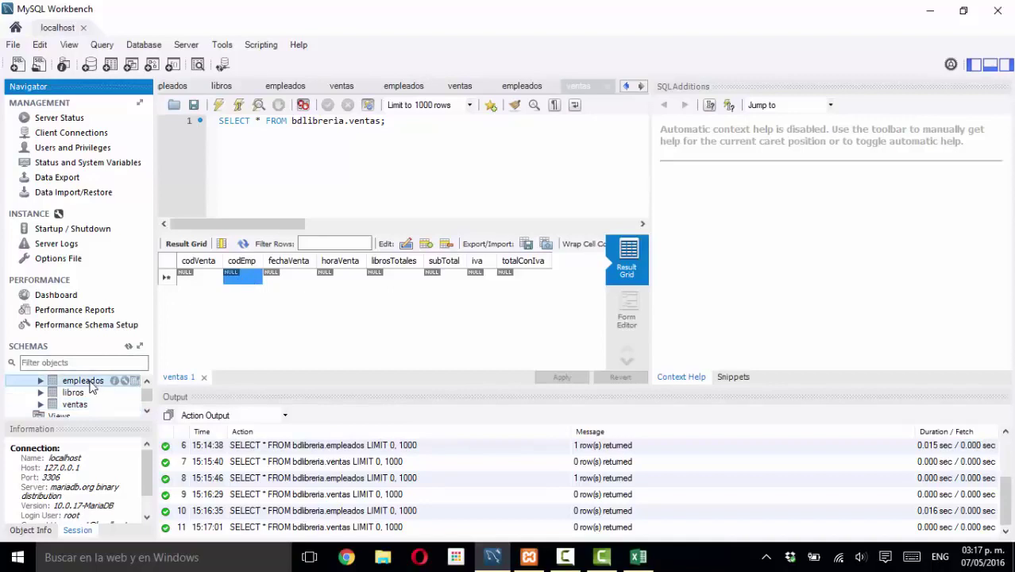
{"action": "double_click", "coordinate": [243, 277]}
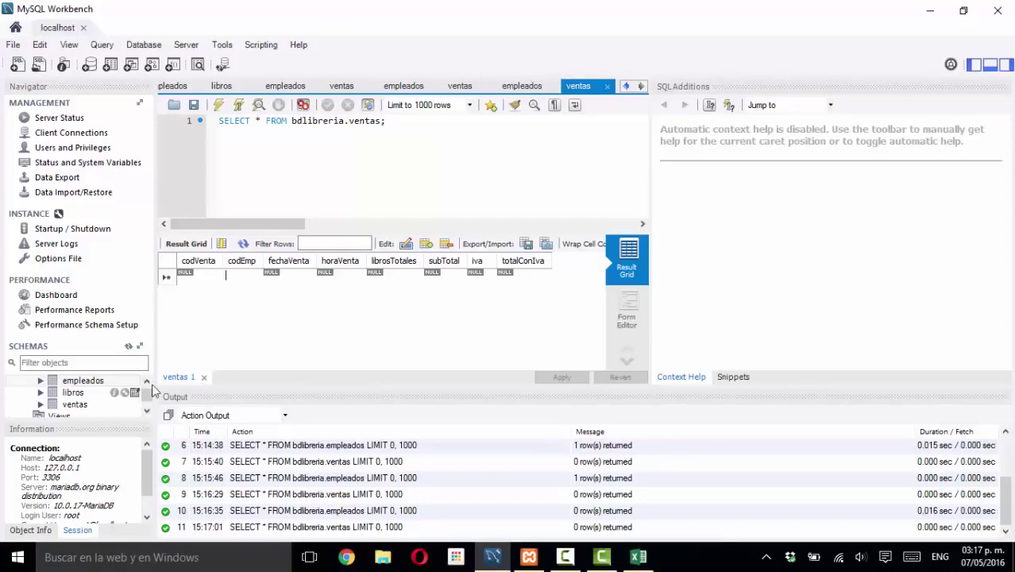
{"action": "left_click", "coordinate": [368, 125]}
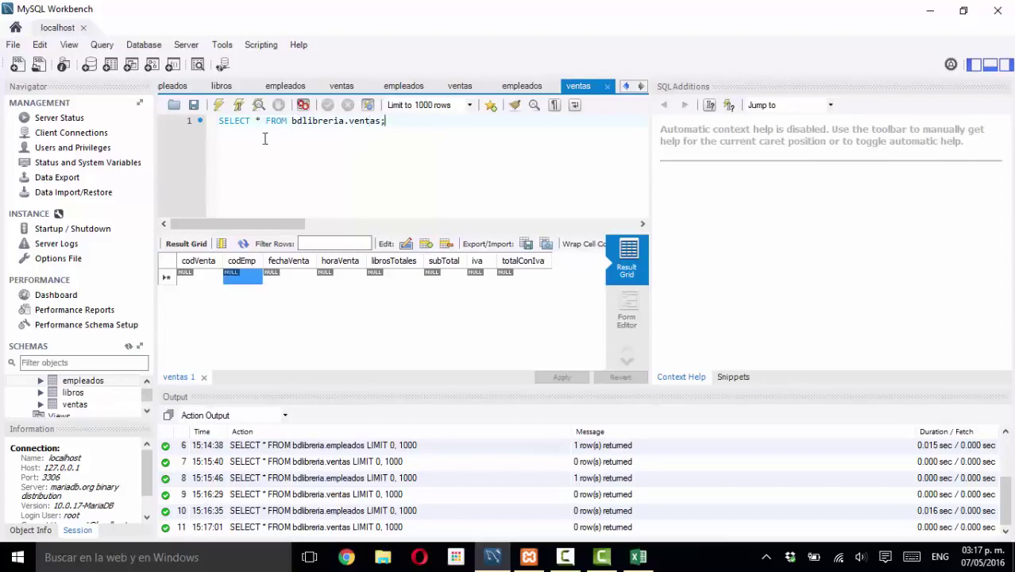
{"action": "left_click_drag", "start_coordinate": [265, 139], "coordinate": [288, 193]}
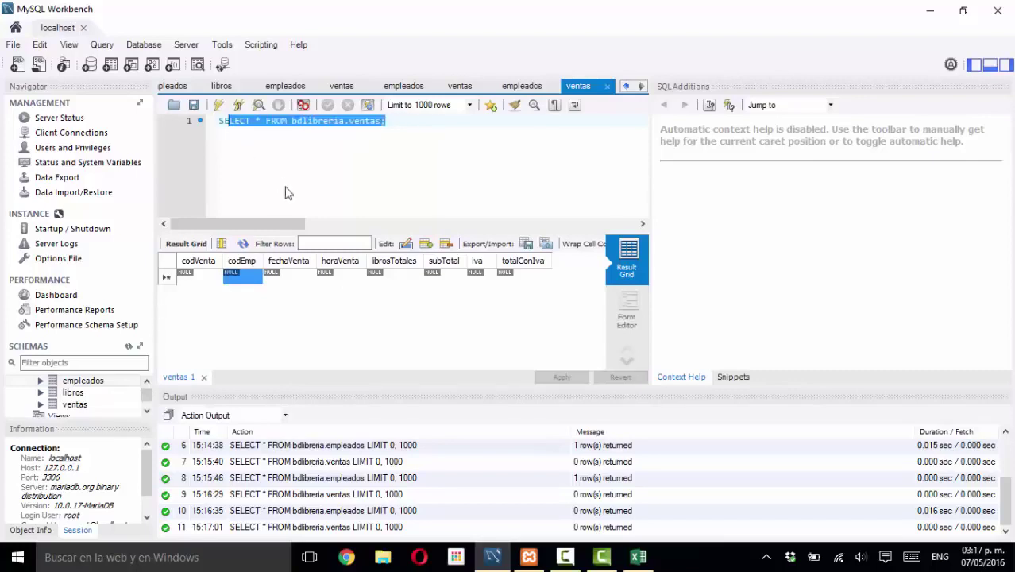
{"action": "left_click", "coordinate": [232, 147]}
{"action": "left_click_drag", "start_coordinate": [395, 124], "coordinate": [356, 123]}
{"action": "left_click", "coordinate": [278, 133]}
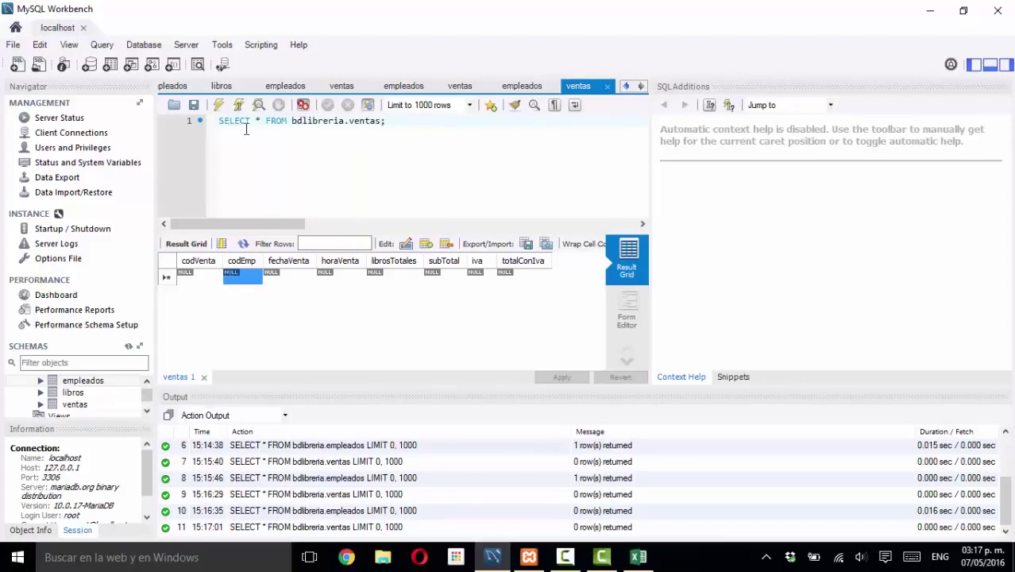
{"action": "triple_click", "coordinate": [244, 130]}
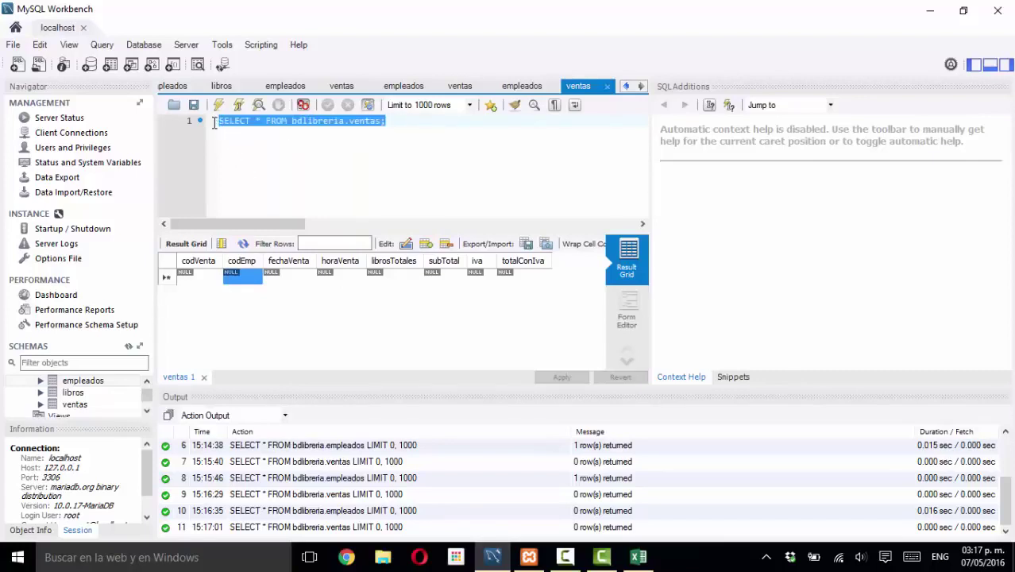
{"action": "left_click", "coordinate": [267, 132]}
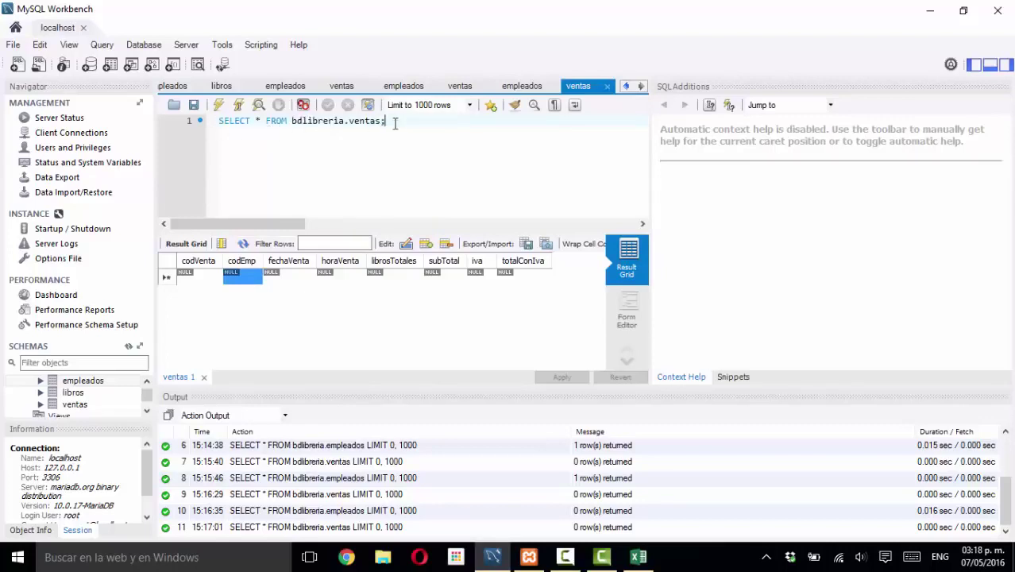
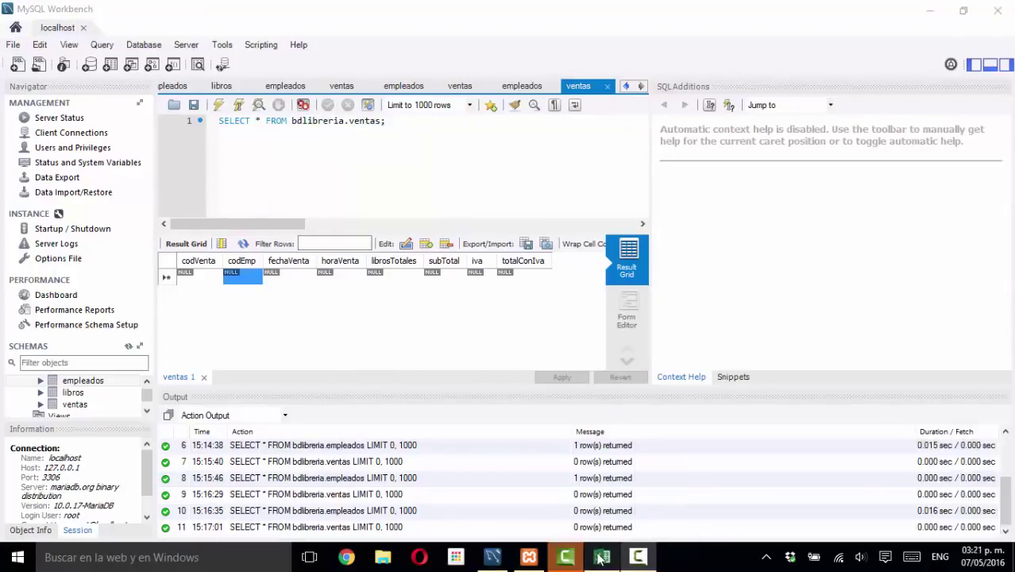
- Scroll the Schemas tree back to the top and collapse the bdlibreria schema under agenda
{"action": "mouse_move", "coordinate": [597, 548]}
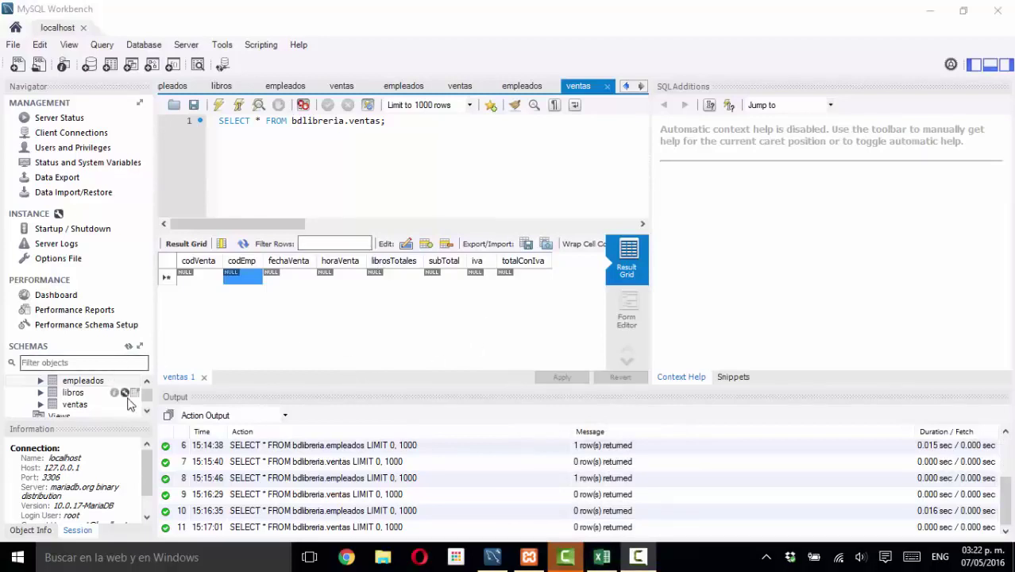
{"action": "left_click_drag", "start_coordinate": [145, 401], "coordinate": [146, 392]}
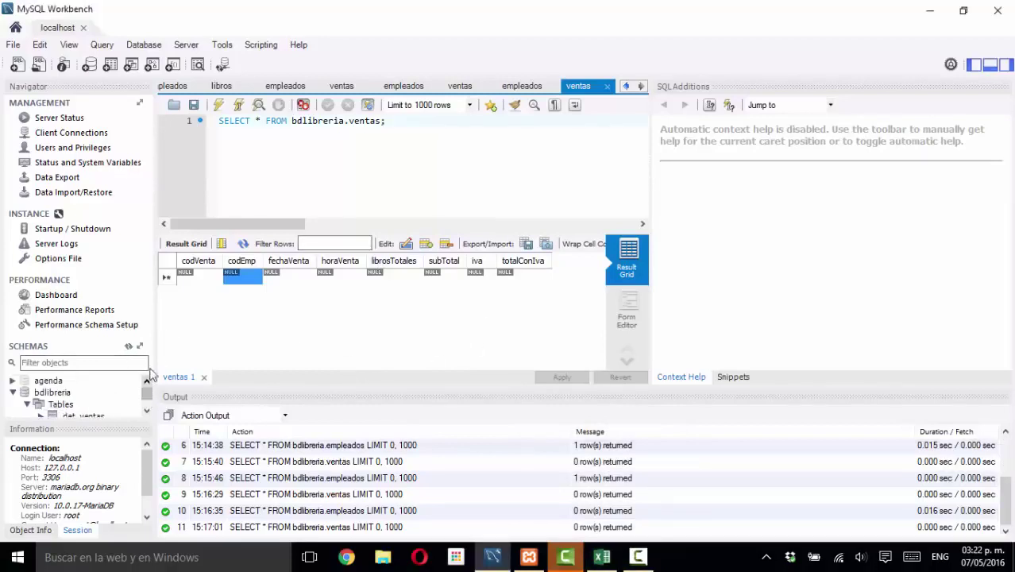
{"action": "left_click", "coordinate": [13, 46]}
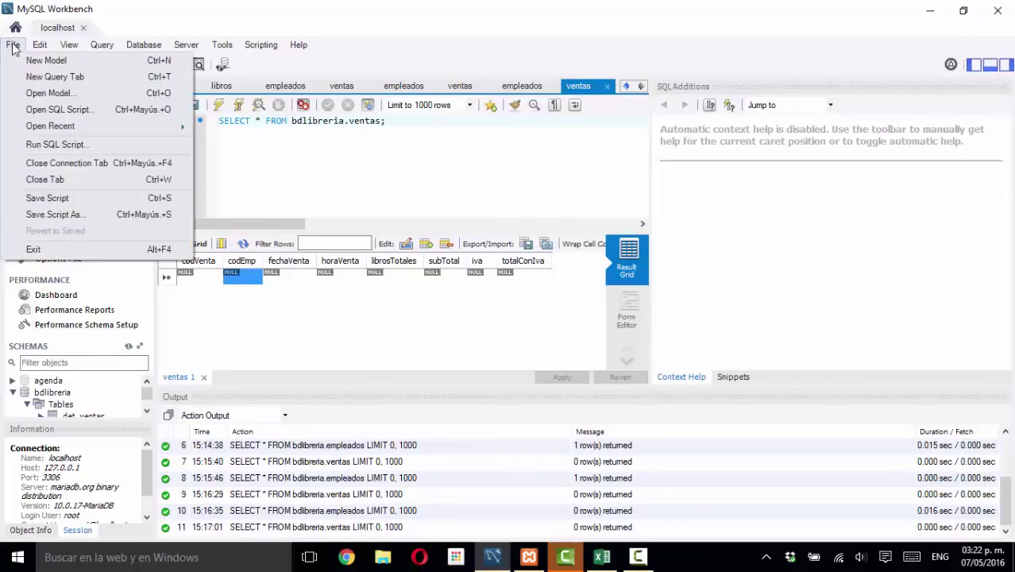
{"action": "left_click", "coordinate": [201, 11]}
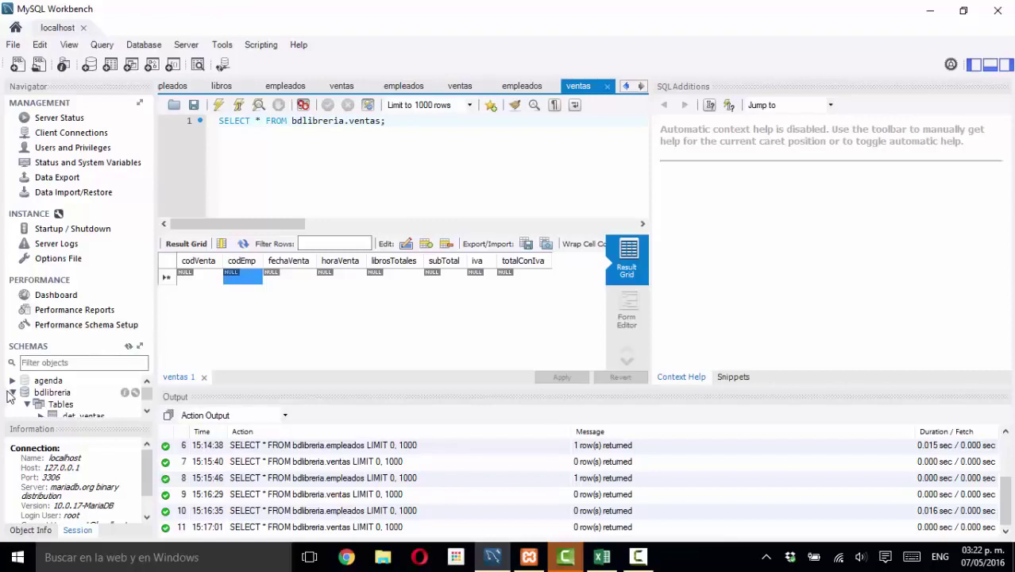
{"action": "left_click", "coordinate": [13, 392]}
- Drop the bdlibreria schema with Drop Now and check the schema list that it is gone
{"action": "right_click", "coordinate": [58, 392]}
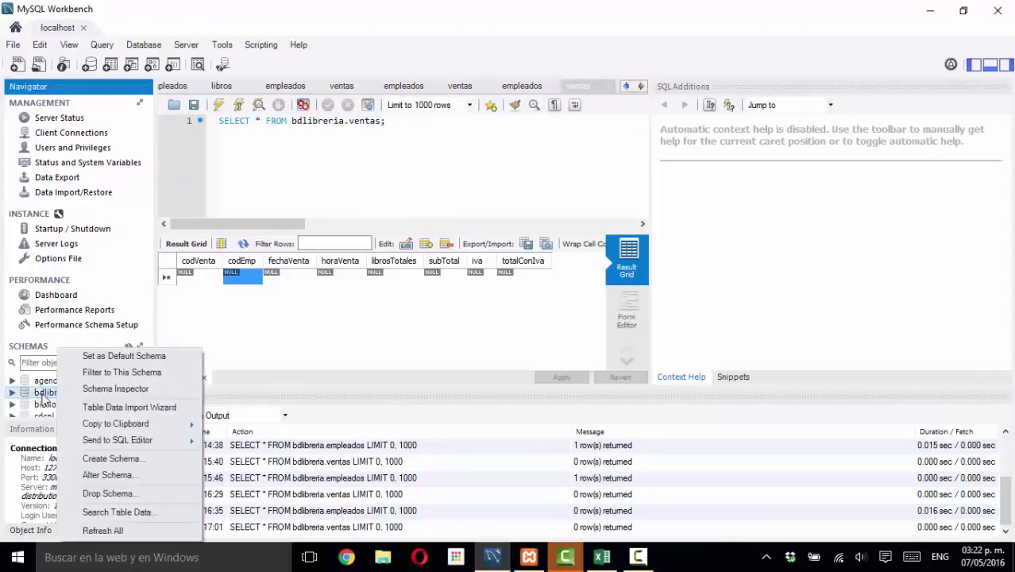
{"action": "left_click", "coordinate": [107, 493]}
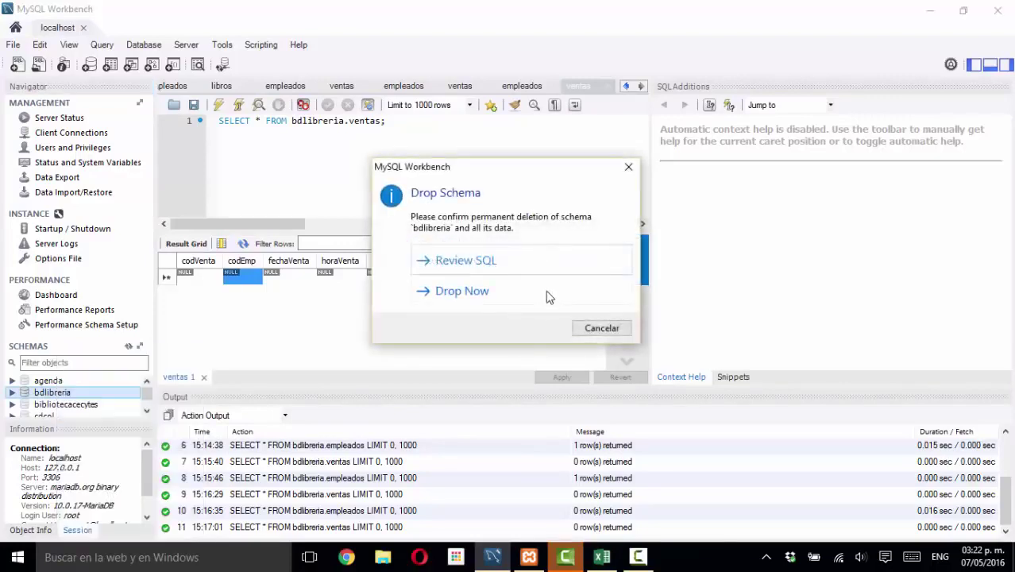
{"action": "left_click", "coordinate": [511, 292]}
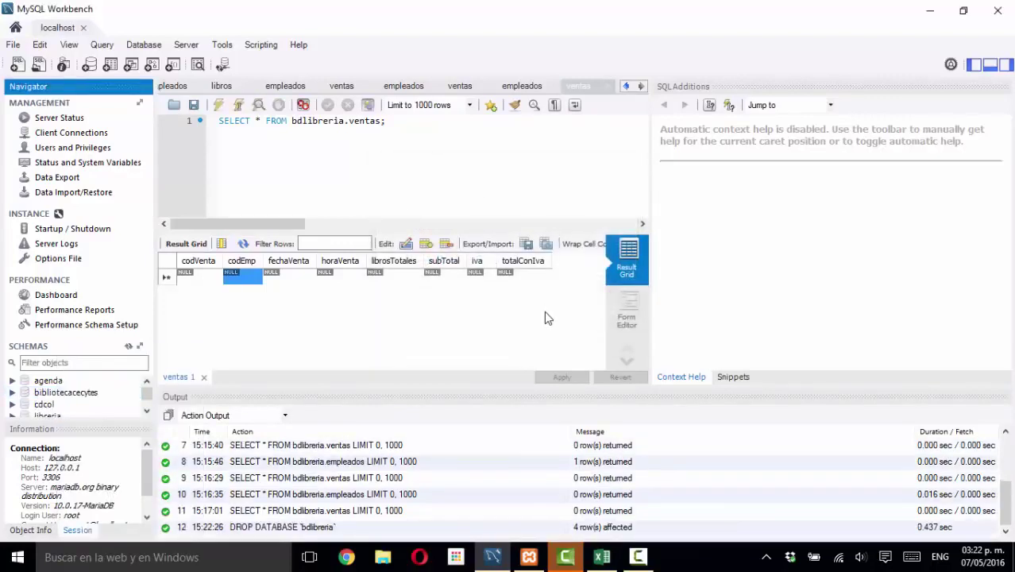
{"action": "left_click", "coordinate": [147, 411]}
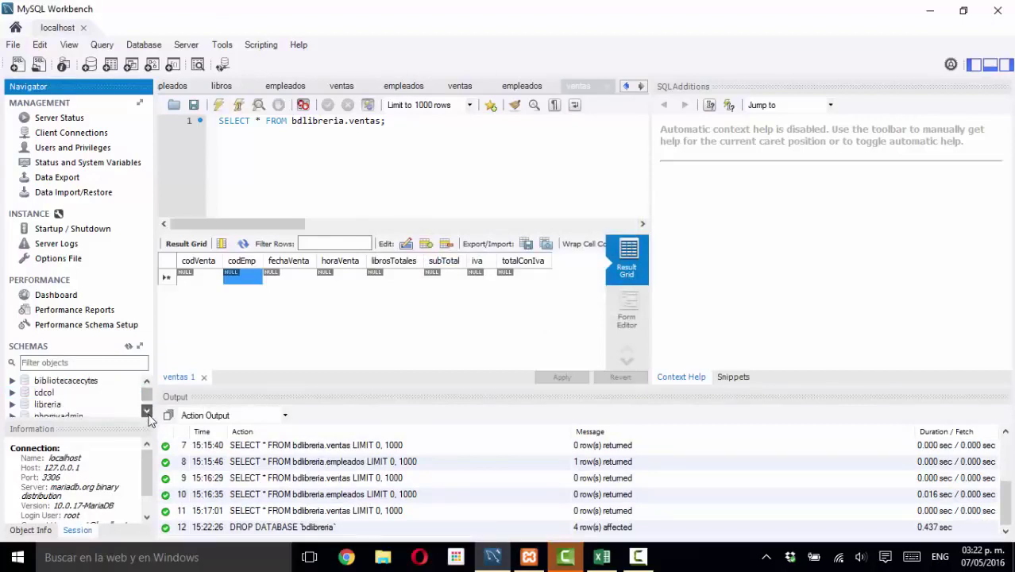
{"action": "double_click", "coordinate": [147, 411]}
{"action": "left_click", "coordinate": [147, 410]}
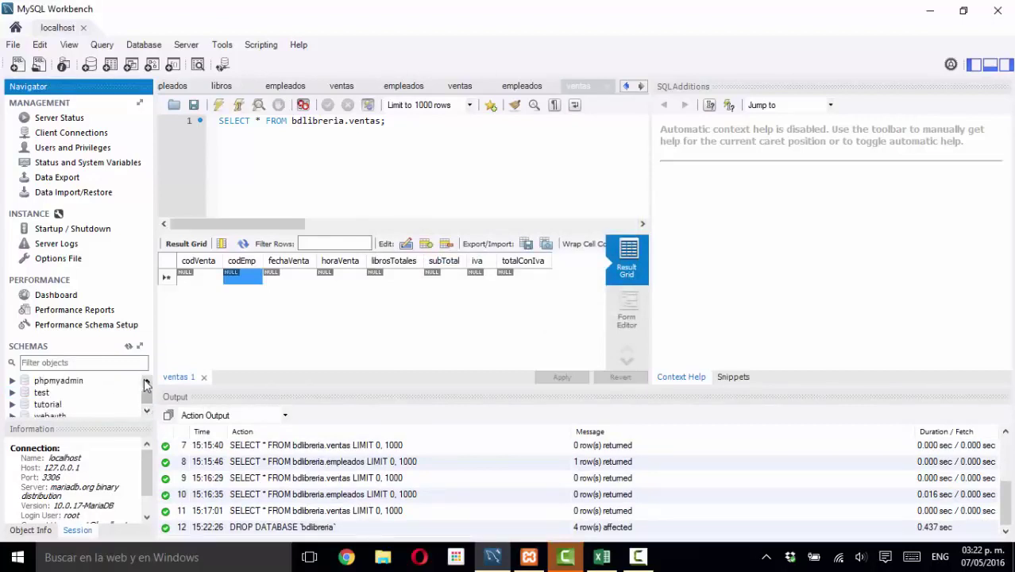
{"action": "double_click", "coordinate": [147, 383]}
{"action": "double_click", "coordinate": [147, 383]}
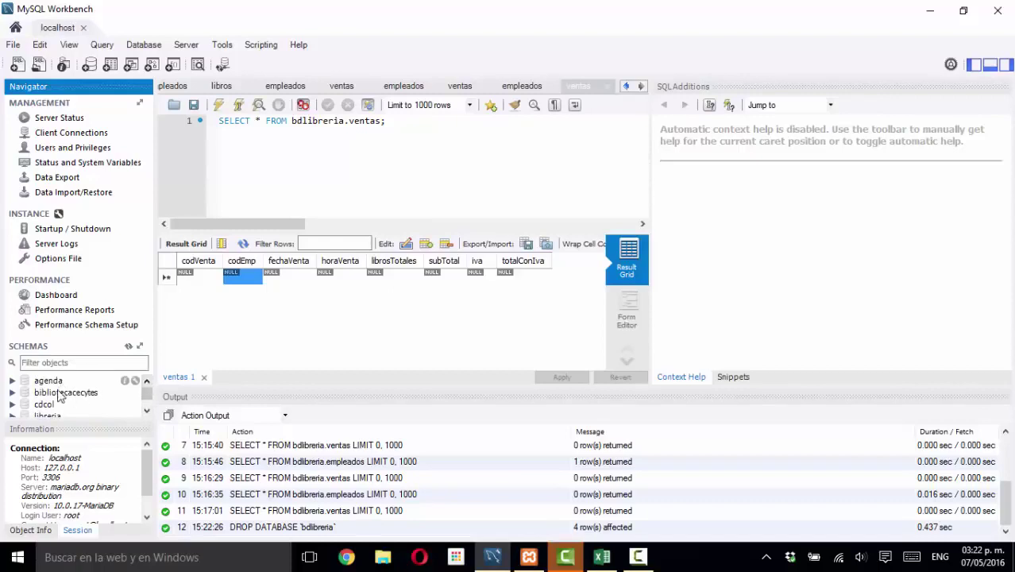
- Open the saved LibreriaEjemplo model file
{"action": "left_click", "coordinate": [17, 46]}
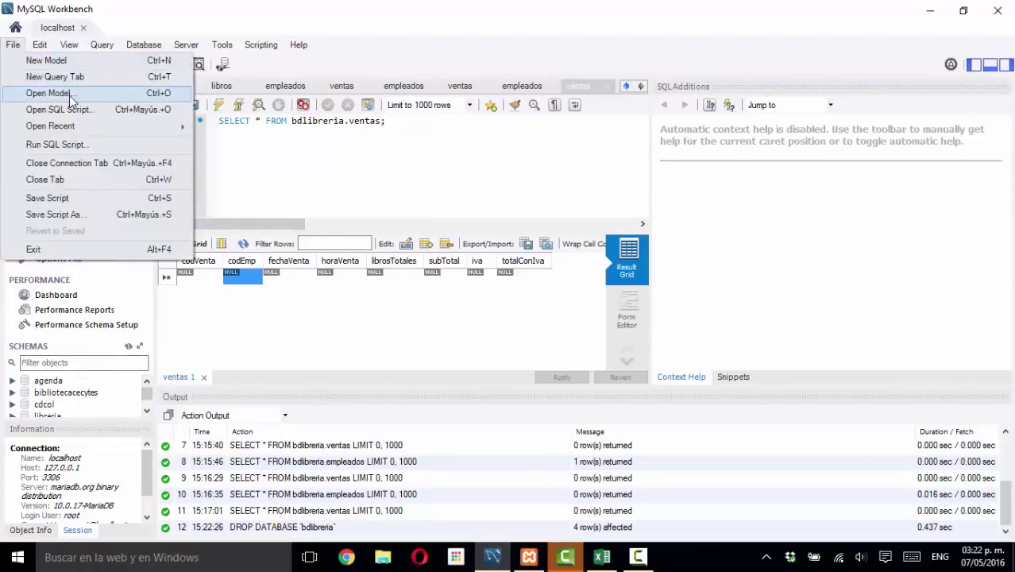
{"action": "left_click", "coordinate": [52, 93]}
{"action": "double_click", "coordinate": [240, 222]}
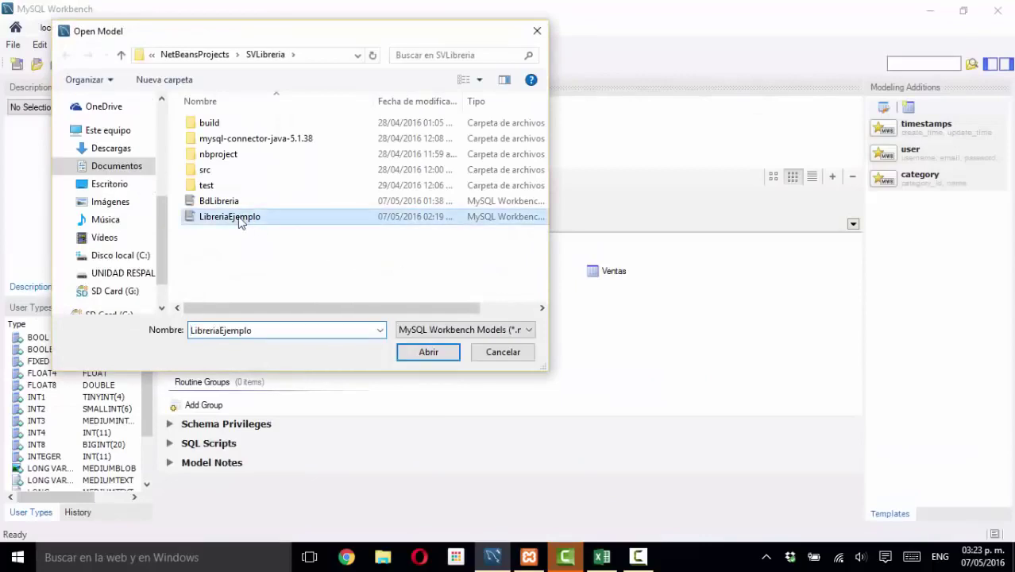
{"action": "left_click", "coordinate": [540, 306]}
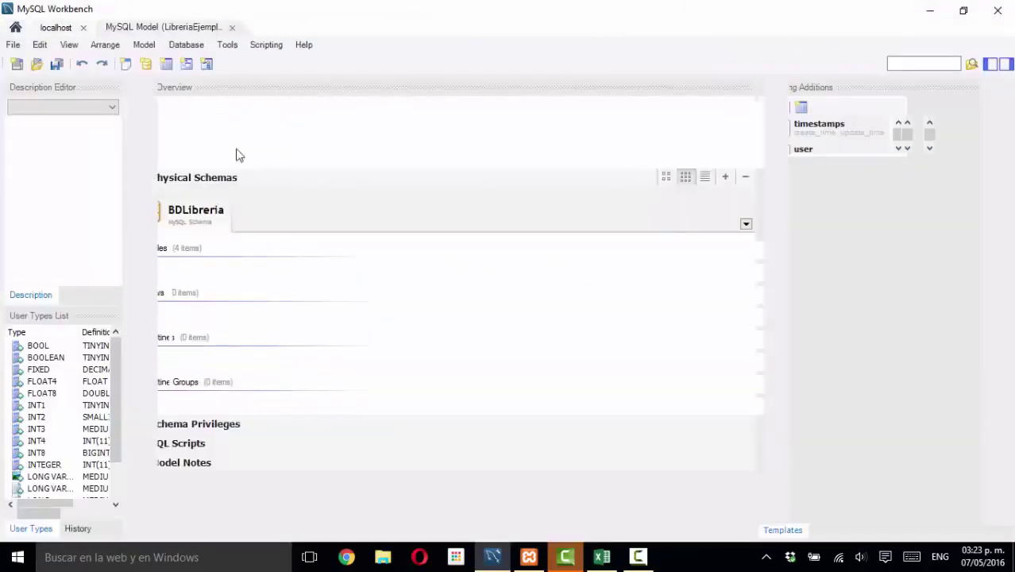
- Show the model's EER diagram and move the Ventas table slightly lower
{"action": "double_click", "coordinate": [290, 123]}
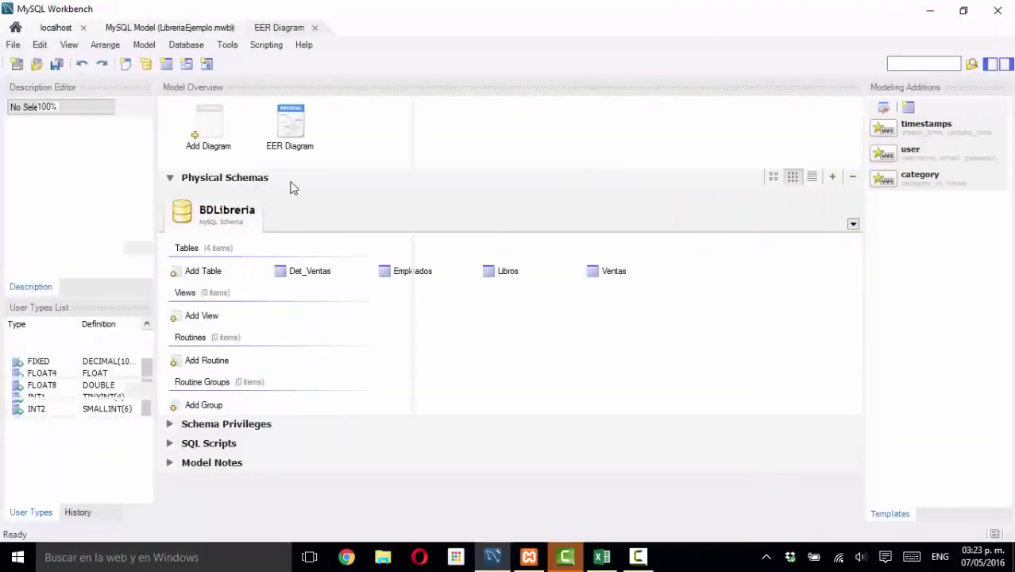
{"action": "left_click_drag", "start_coordinate": [441, 121], "coordinate": [453, 176]}
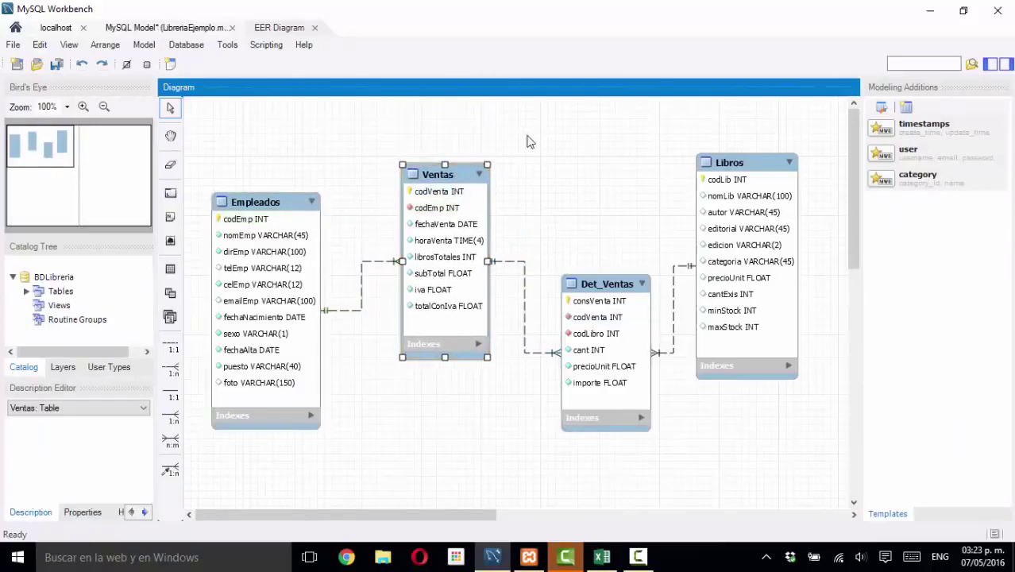
{"action": "left_click", "coordinate": [336, 178]}
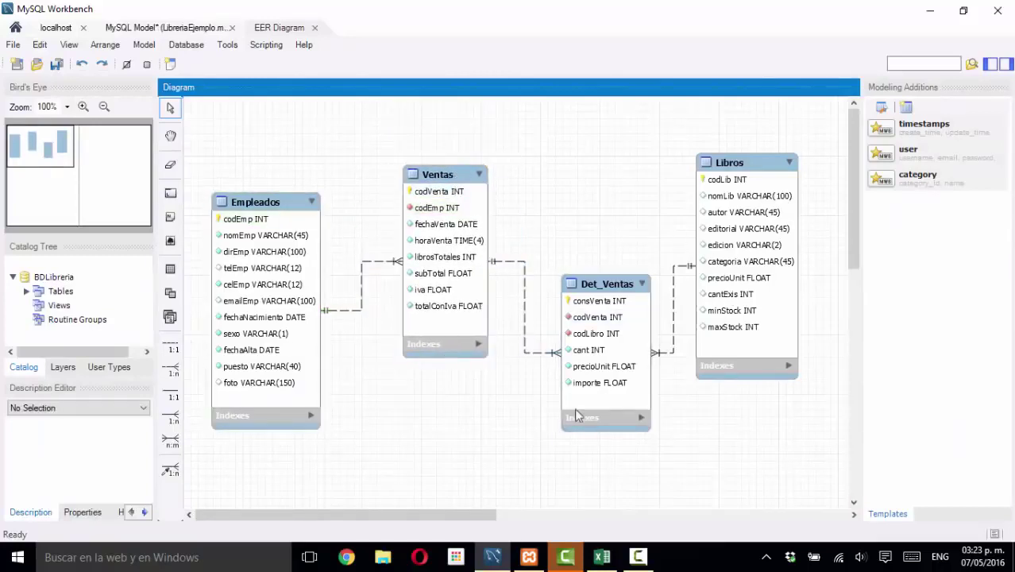
{"action": "left_click", "coordinate": [191, 45]}
- Forward engineer the model to the server with default options, recreating BDLibreria
{"action": "left_click", "coordinate": [238, 114]}
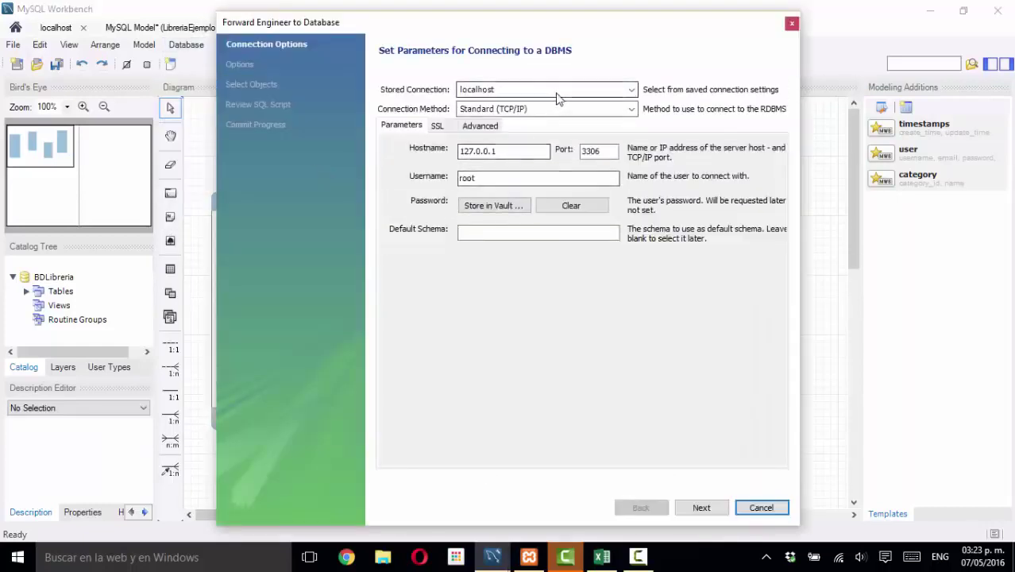
{"action": "left_click", "coordinate": [701, 507]}
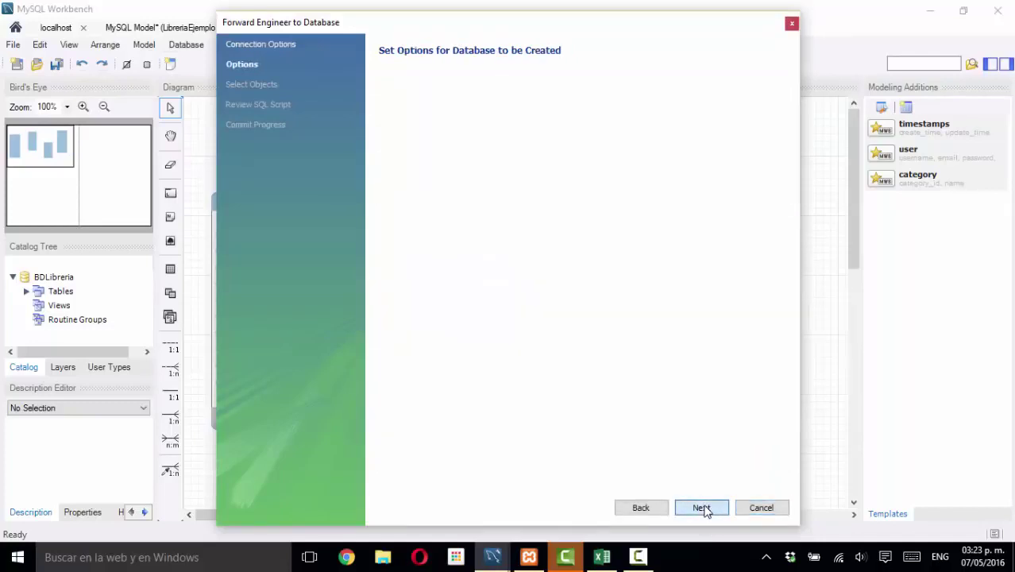
{"action": "left_click", "coordinate": [701, 508]}
{"action": "left_click", "coordinate": [701, 508]}
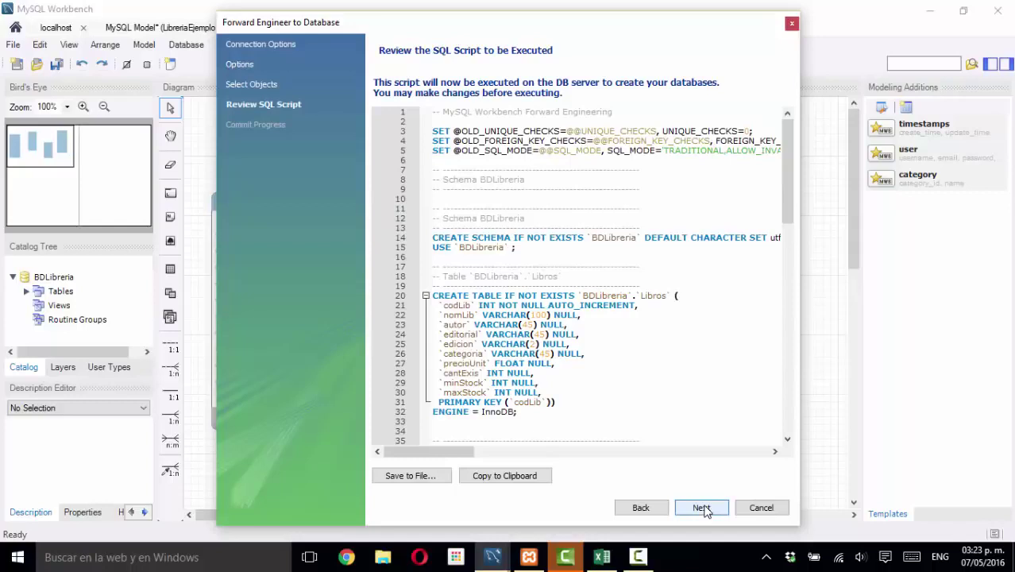
{"action": "left_click", "coordinate": [702, 509]}
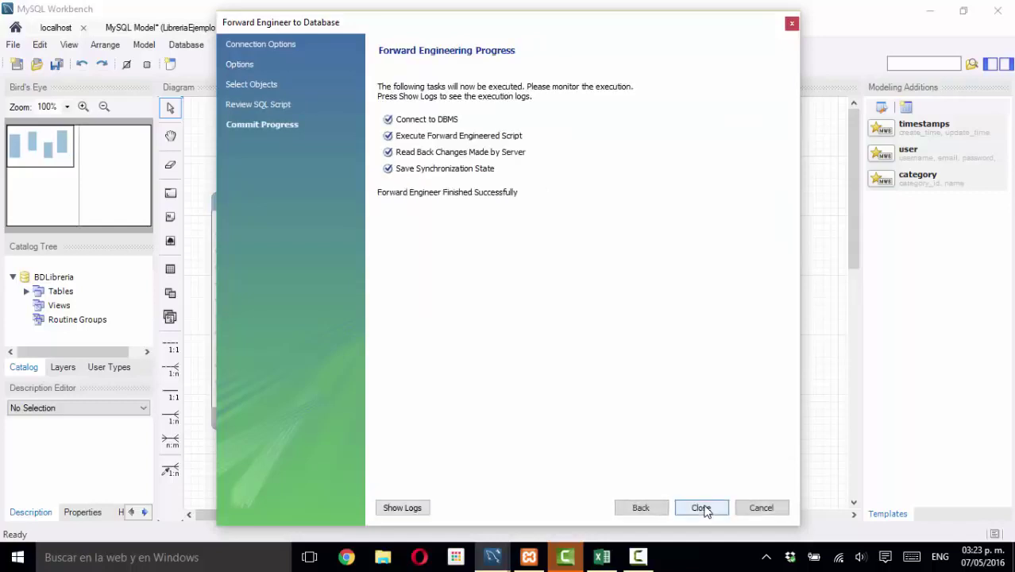
{"action": "left_click", "coordinate": [702, 509]}
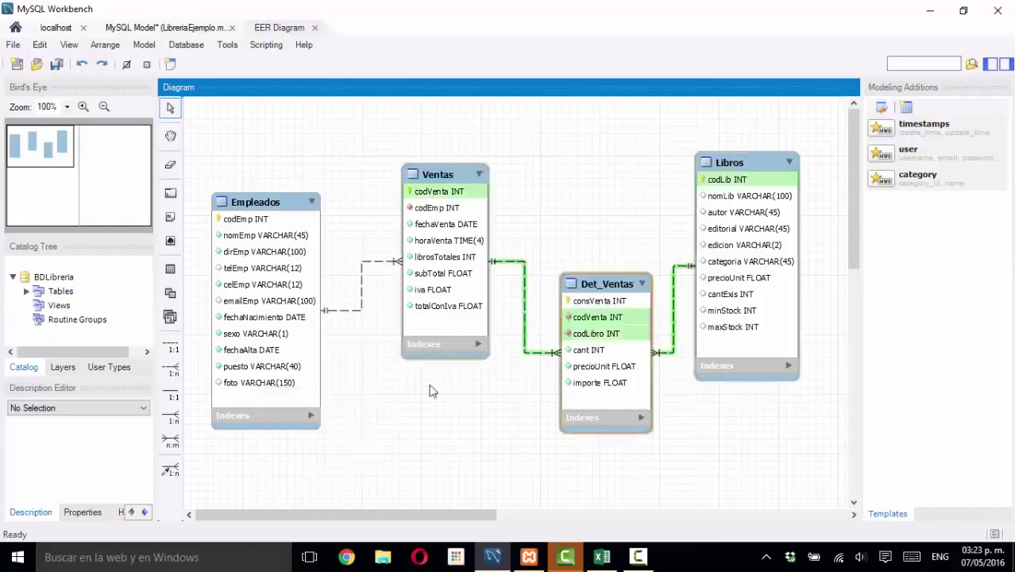
- Switch among the model overview, localhost session and EER diagram, browsing the Database menu
{"action": "left_click", "coordinate": [213, 27]}
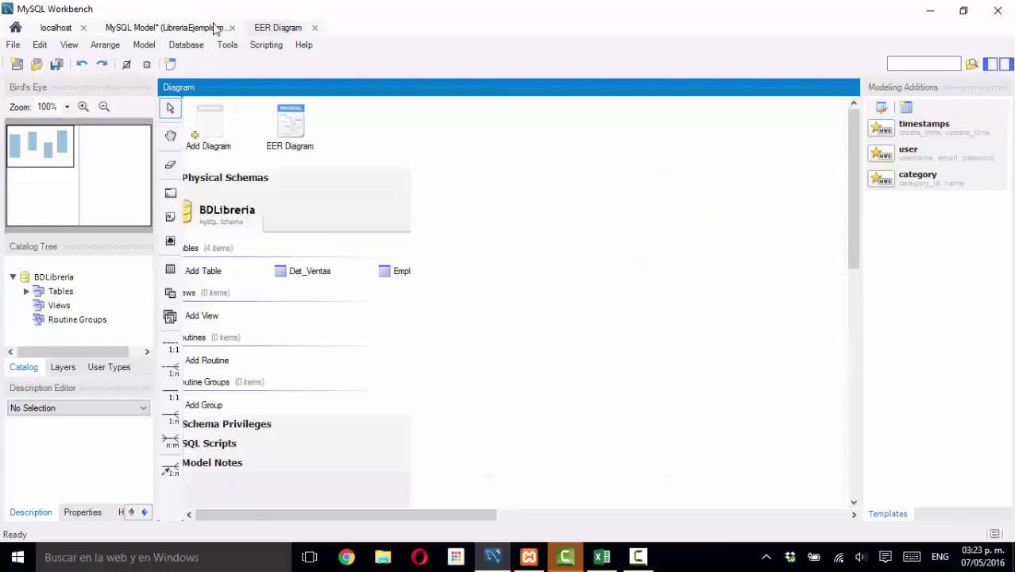
{"action": "left_click", "coordinate": [56, 27]}
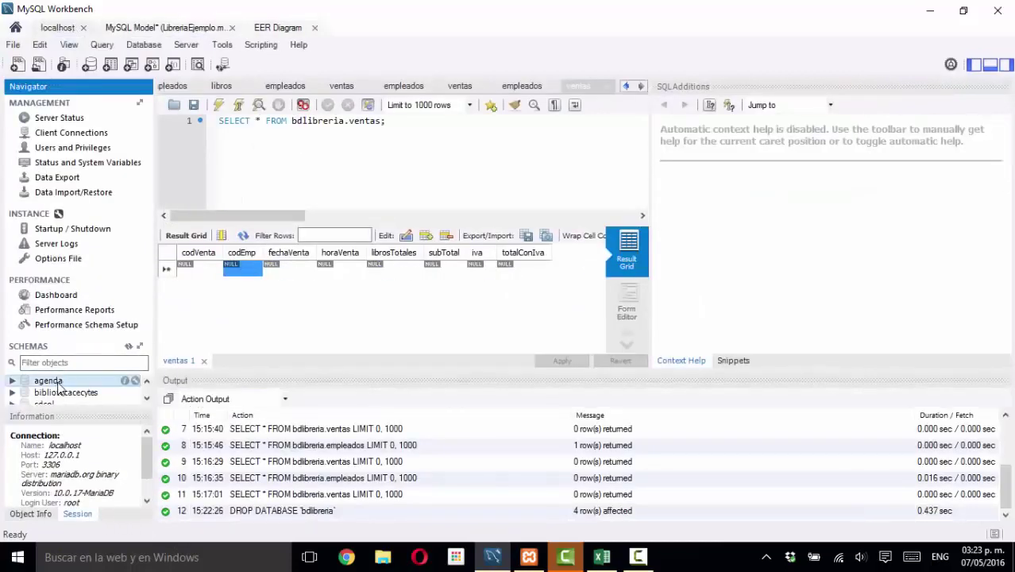
{"action": "left_click", "coordinate": [282, 27]}
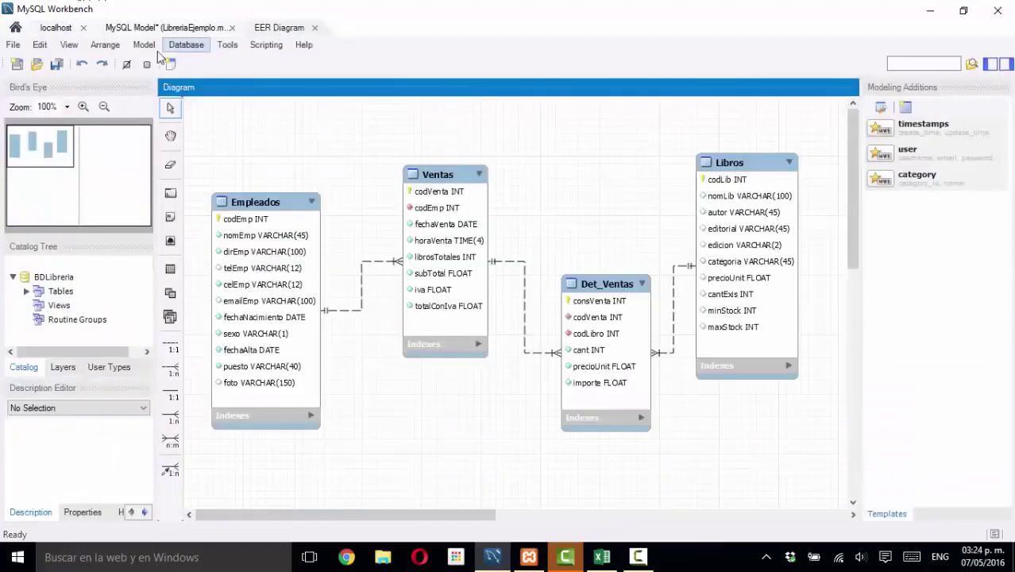
{"action": "left_click", "coordinate": [186, 46]}
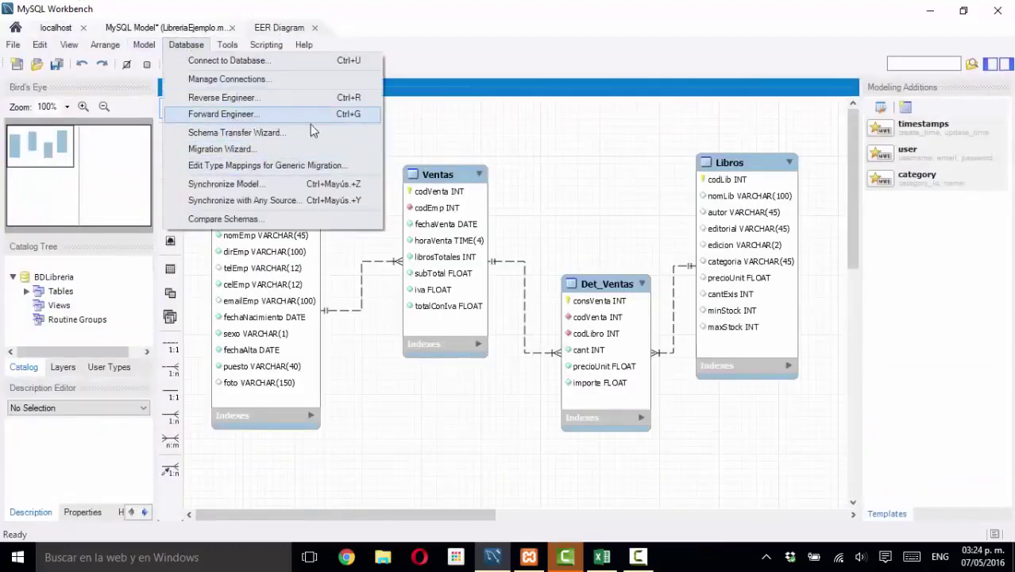
{"action": "left_click", "coordinate": [448, 132]}
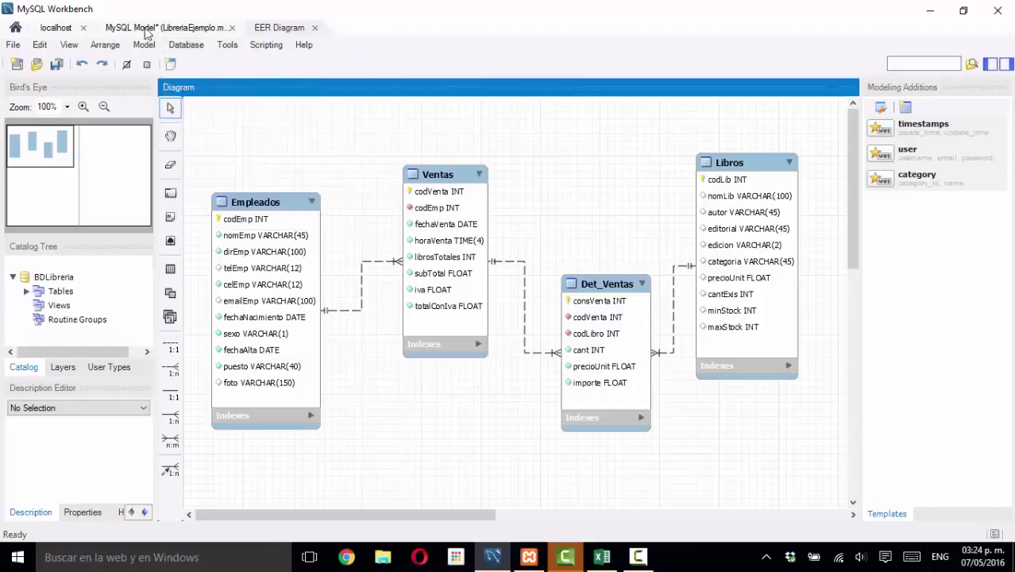
- In the localhost session, refresh the Schemas navigator so the recreated bdlibreria appears
{"action": "left_click", "coordinate": [66, 30]}
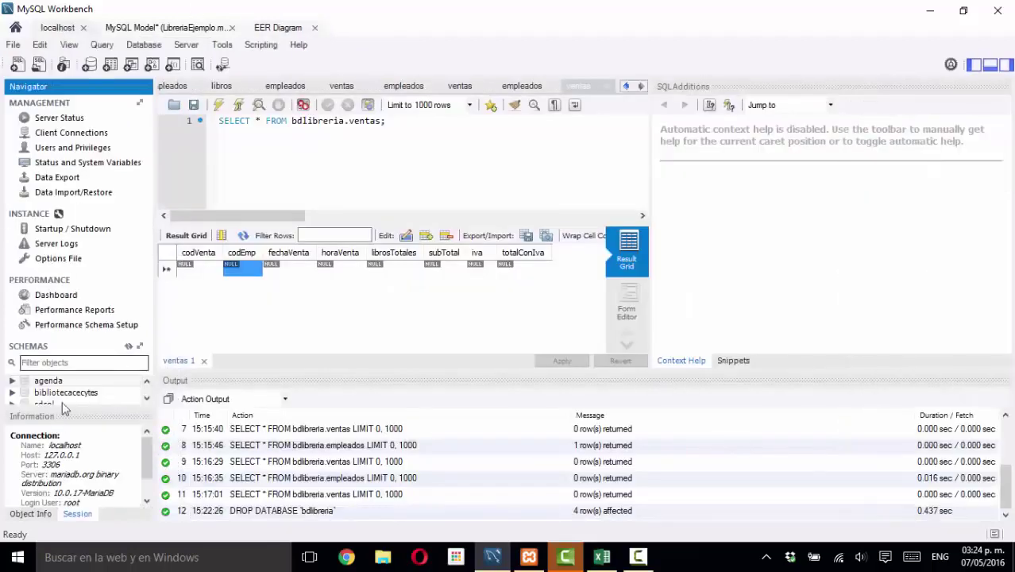
{"action": "left_click", "coordinate": [146, 398]}
{"action": "left_click", "coordinate": [146, 397]}
{"action": "left_click", "coordinate": [146, 398]}
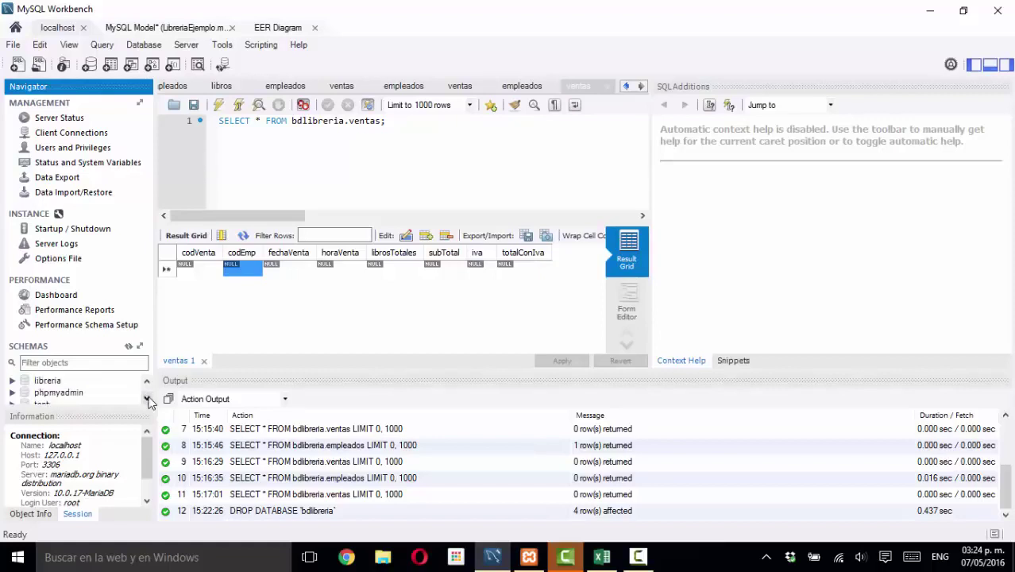
{"action": "left_click", "coordinate": [146, 381]}
{"action": "left_click", "coordinate": [146, 382]}
{"action": "left_click", "coordinate": [146, 382]}
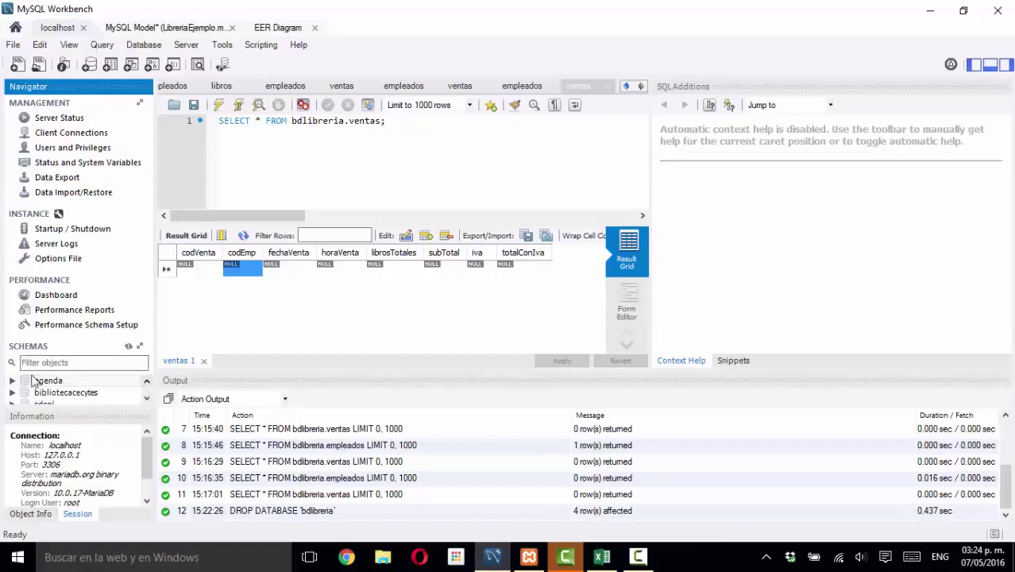
{"action": "left_click", "coordinate": [129, 348]}
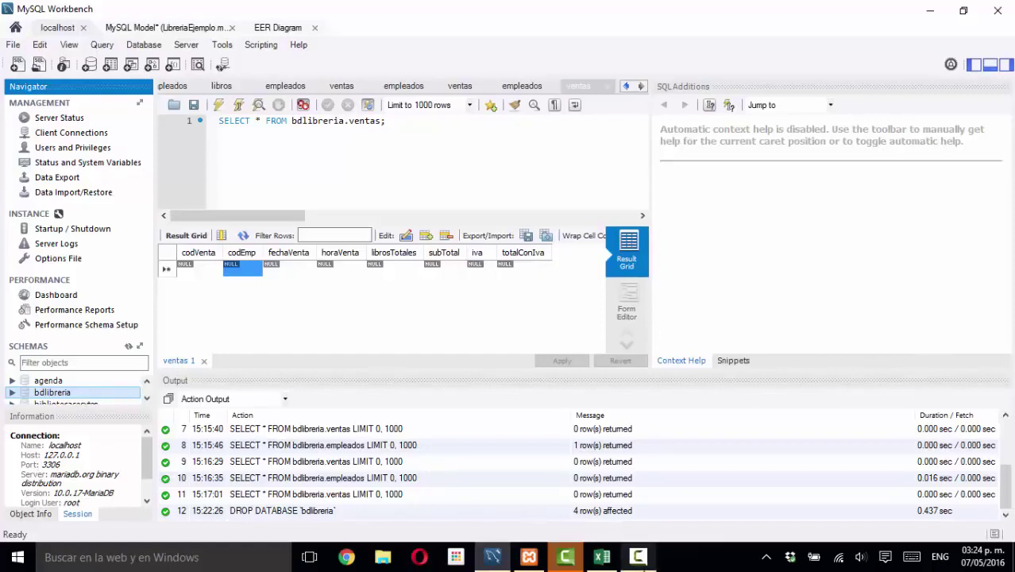
{"action": "mouse_move", "coordinate": [639, 560]}
{"action": "left_click", "coordinate": [640, 560]}
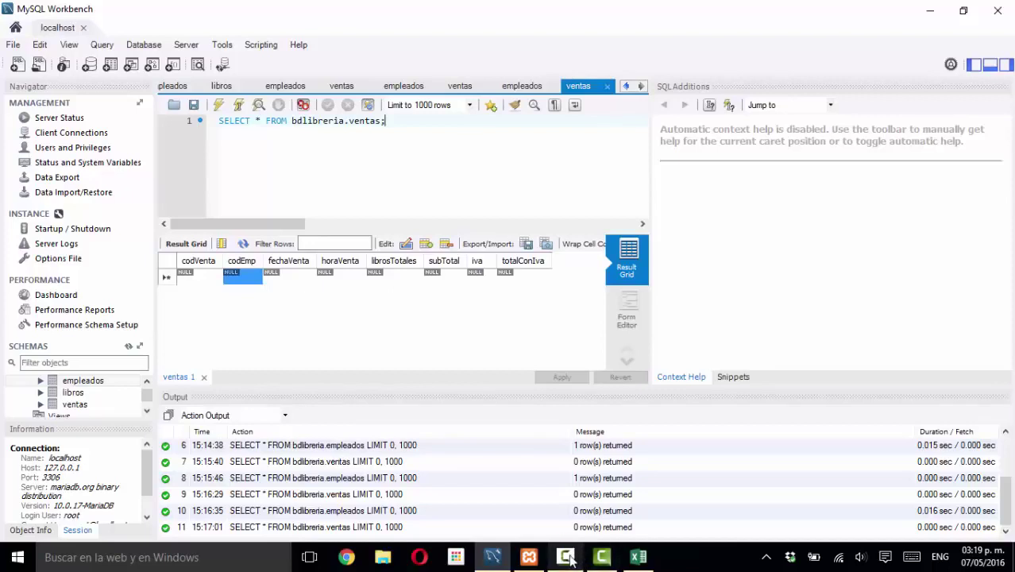
{"action": "mouse_move", "coordinate": [569, 559]}
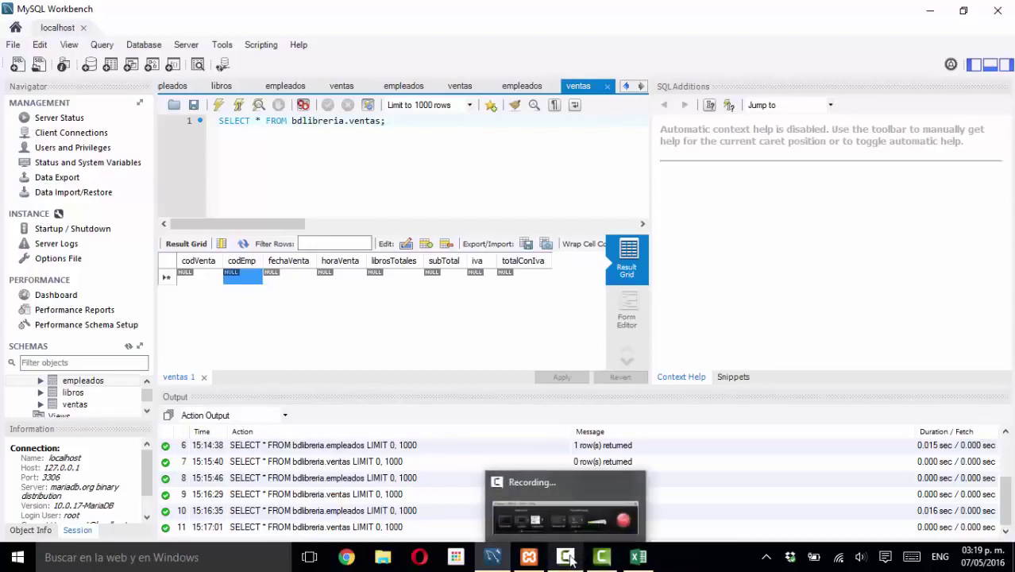